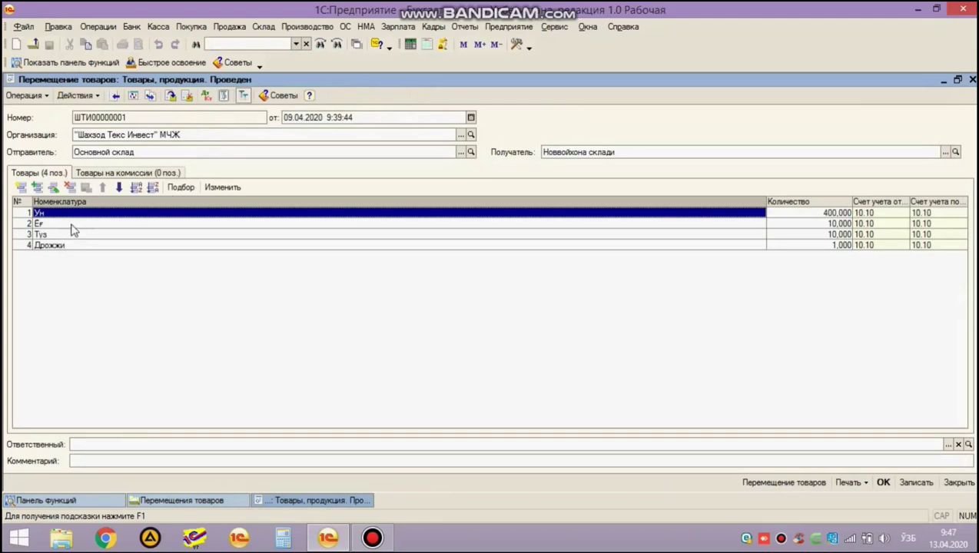
# Check the goods transfer's warehouses, then close the posted document and the transfers list.
pyautogui.click(250, 151)
pyautogui.click(617, 152)
pyautogui.click(626, 152)
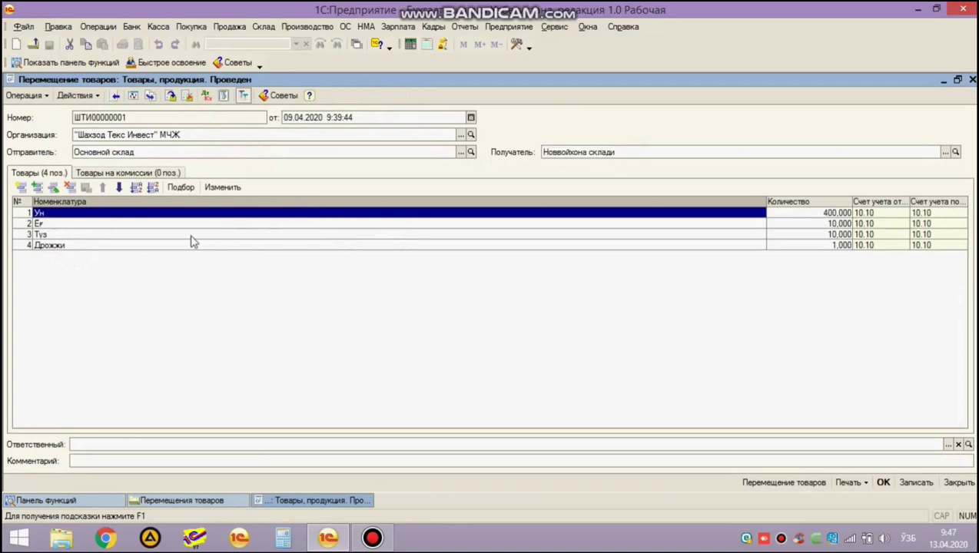
pyautogui.press('Escape')
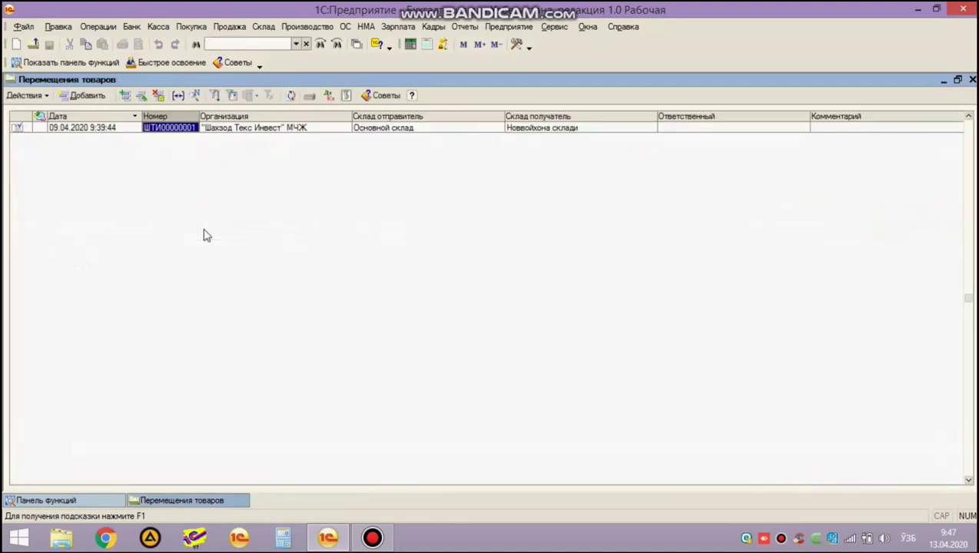
pyautogui.press('Escape')
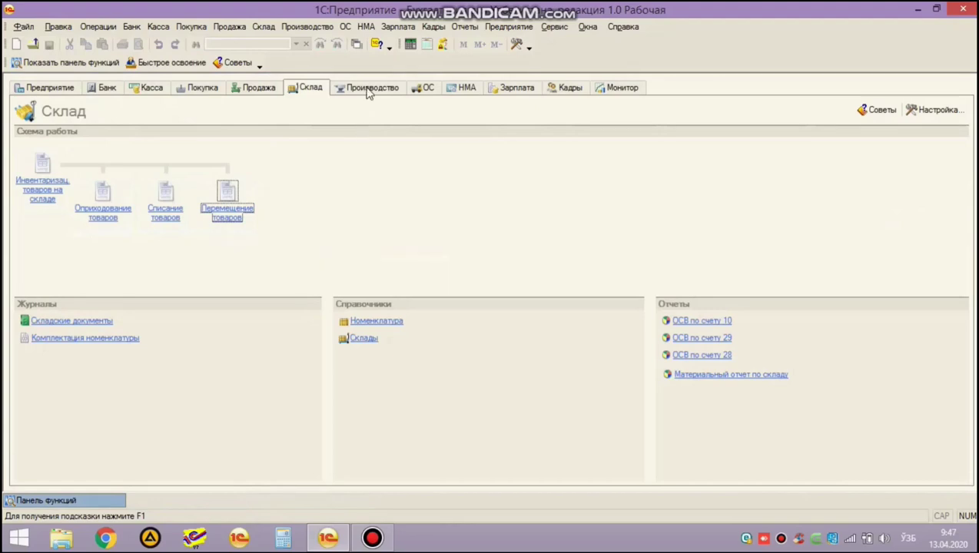
# Open the Отчеты производства за смену list from the Производство section.
pyautogui.click(368, 89)
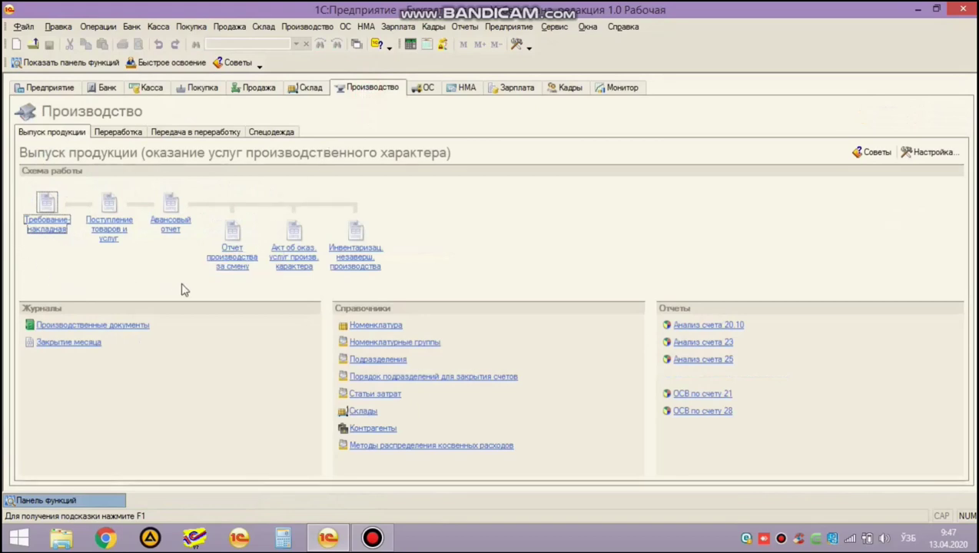
pyautogui.click(311, 87)
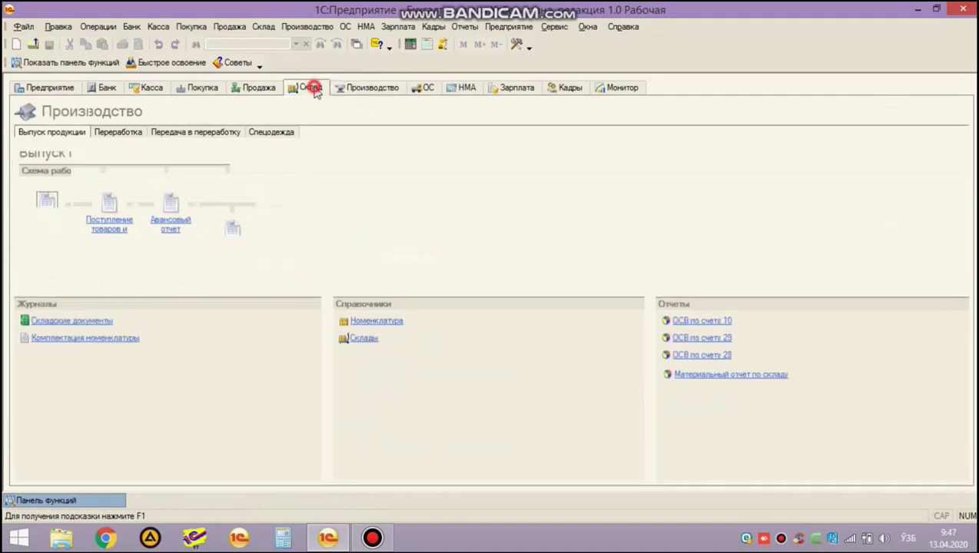
pyautogui.click(364, 89)
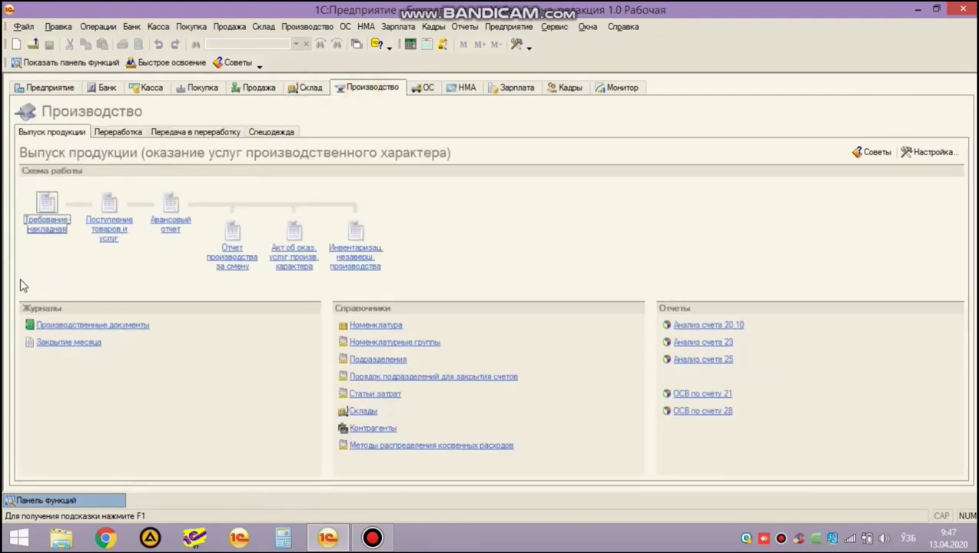
pyautogui.click(233, 264)
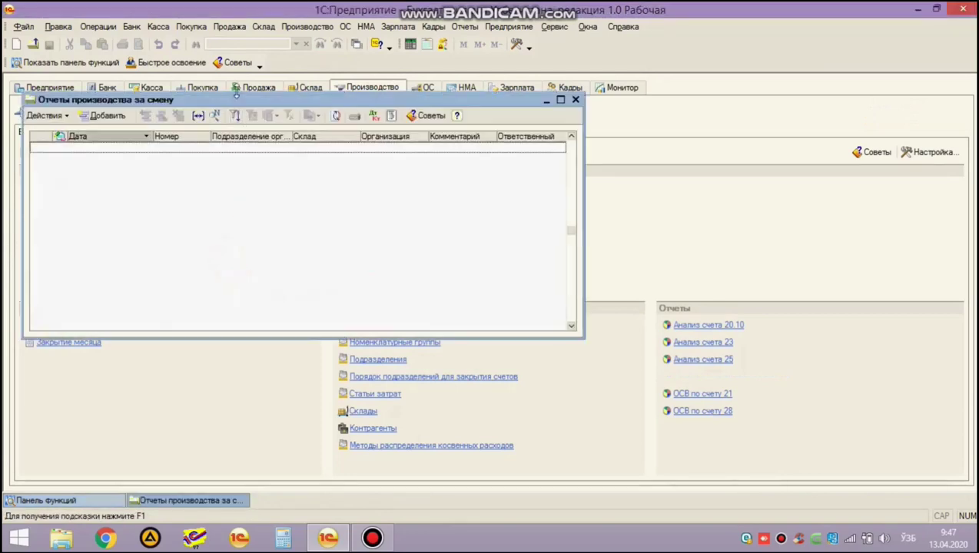
# Create a new shift production report with warehouse Новвойхона склади.
pyautogui.doubleClick(240, 102)
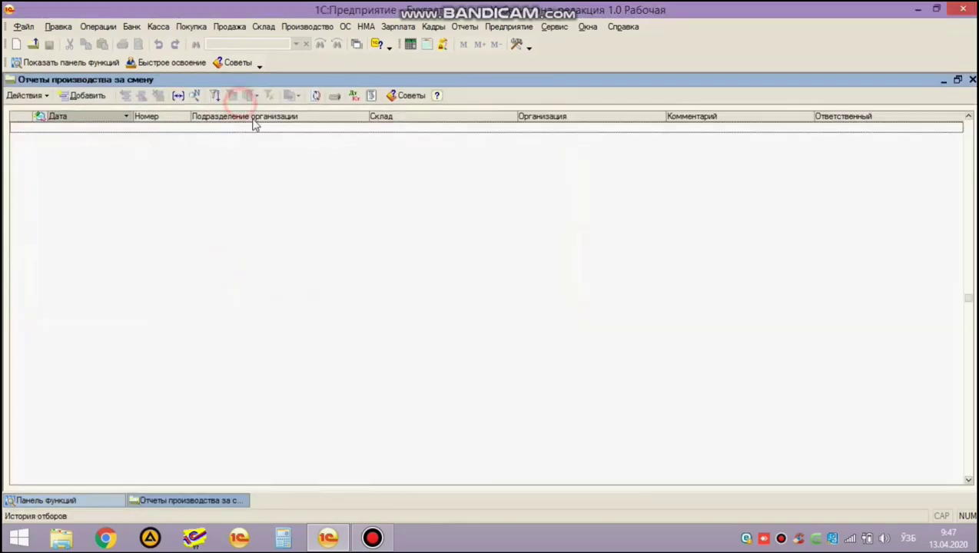
pyautogui.click(80, 98)
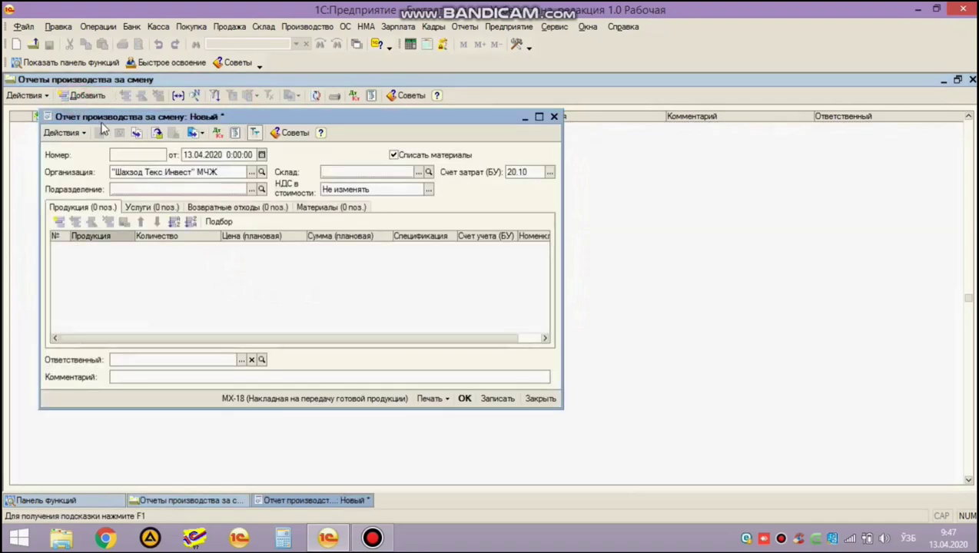
pyautogui.doubleClick(100, 117)
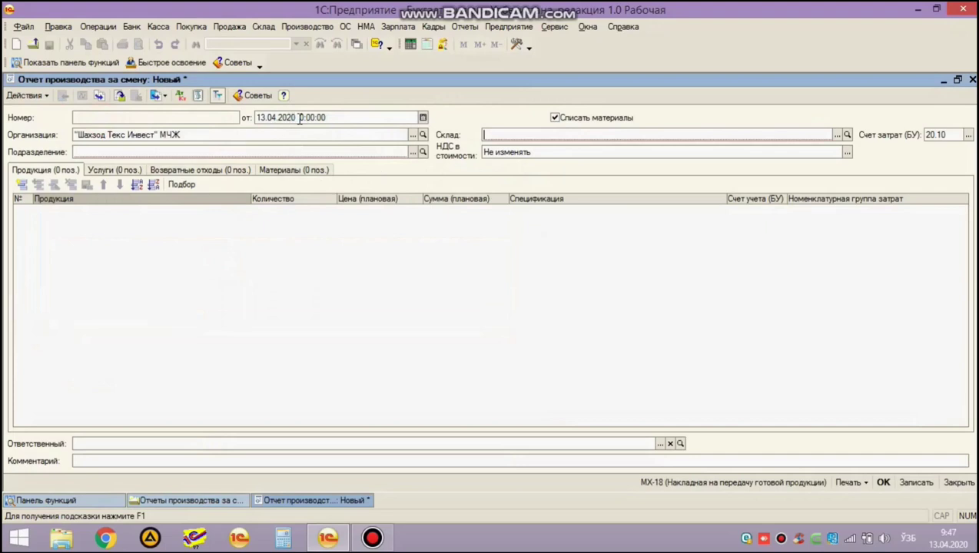
pyautogui.click(836, 137)
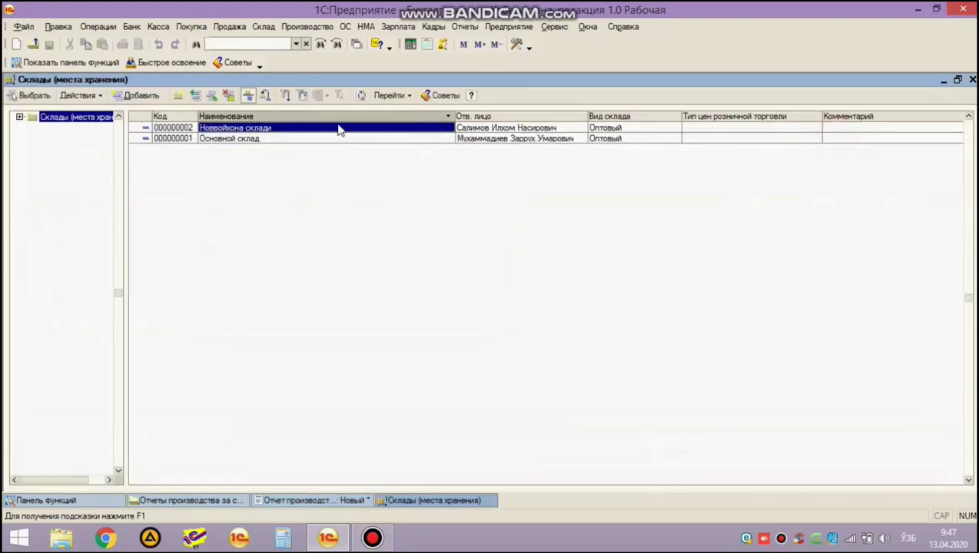
pyautogui.doubleClick(270, 134)
pyautogui.click(607, 137)
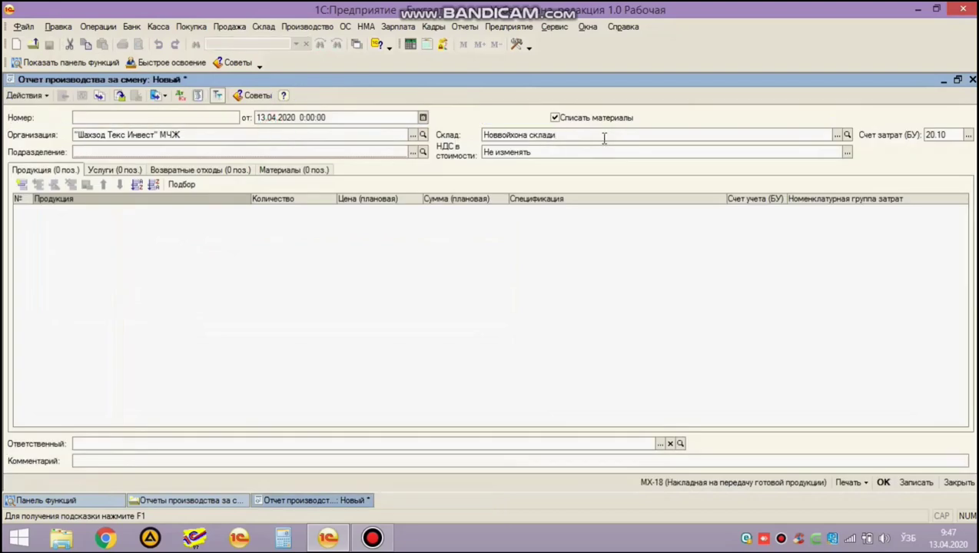
# Set subdivision Нон цехи, keep cost account 20.10, and add an empty product row.
pyautogui.click(412, 152)
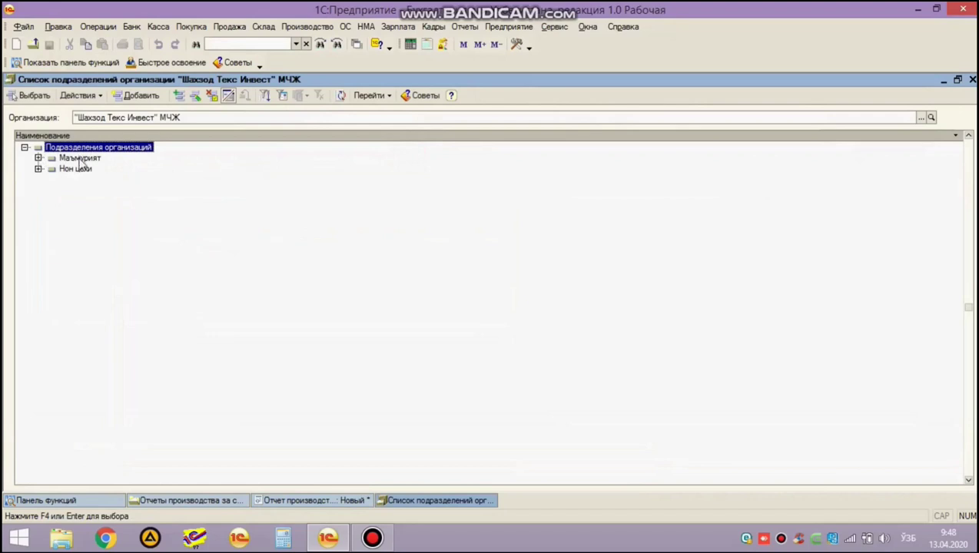
pyautogui.doubleClick(81, 171)
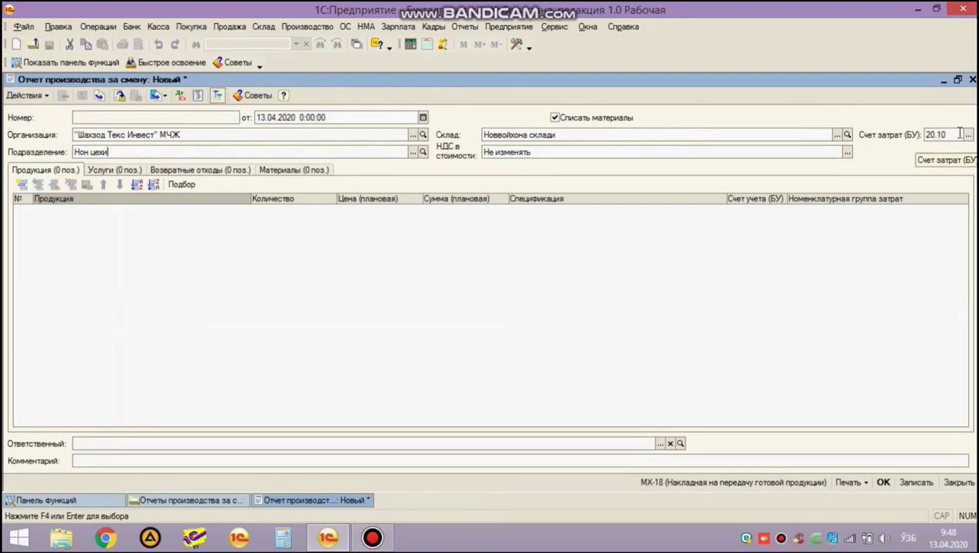
pyautogui.click(969, 134)
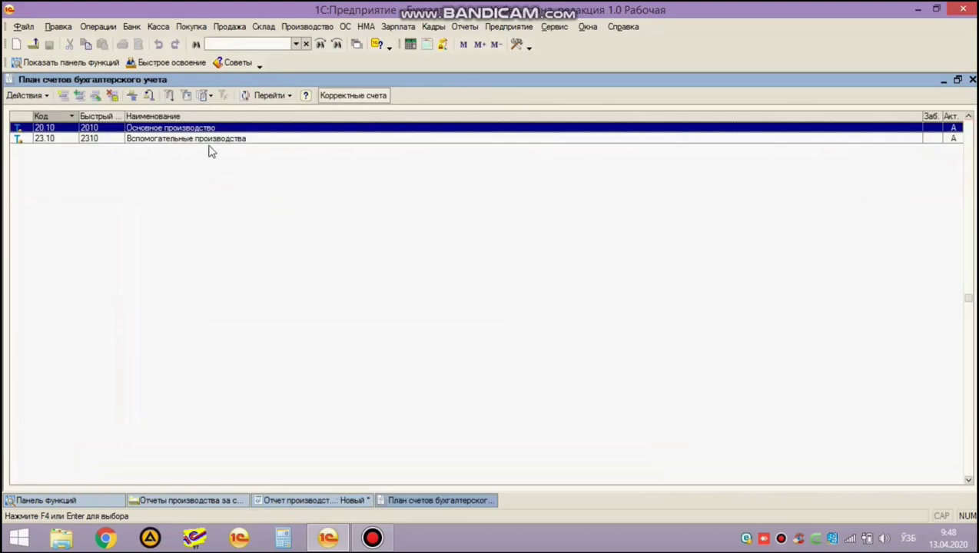
pyautogui.press('Return')
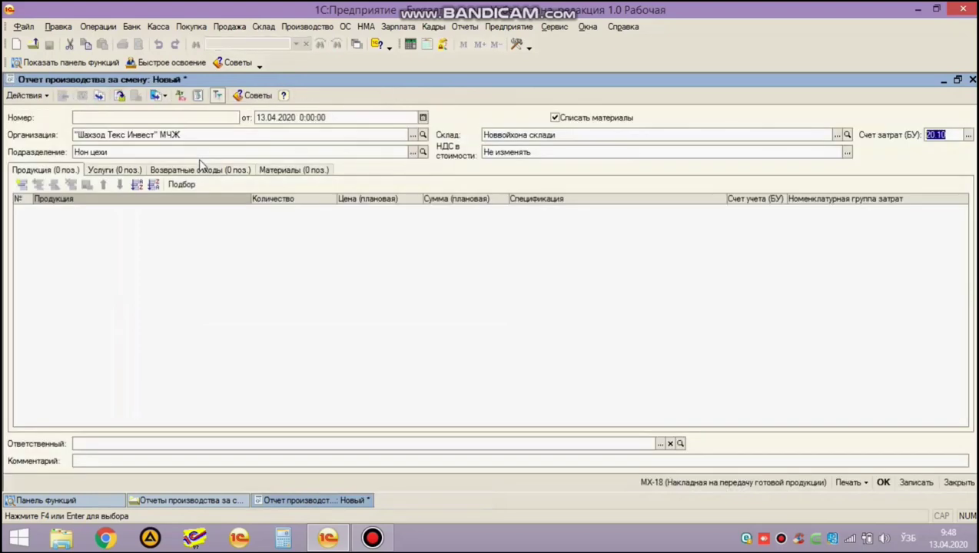
pyautogui.click(138, 153)
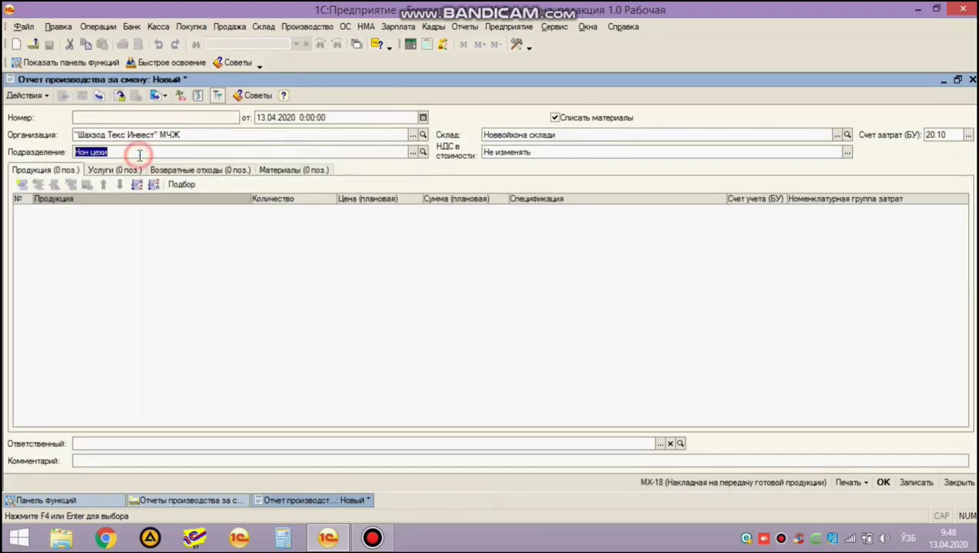
pyautogui.click(137, 153)
pyautogui.click(127, 222)
pyautogui.click(21, 186)
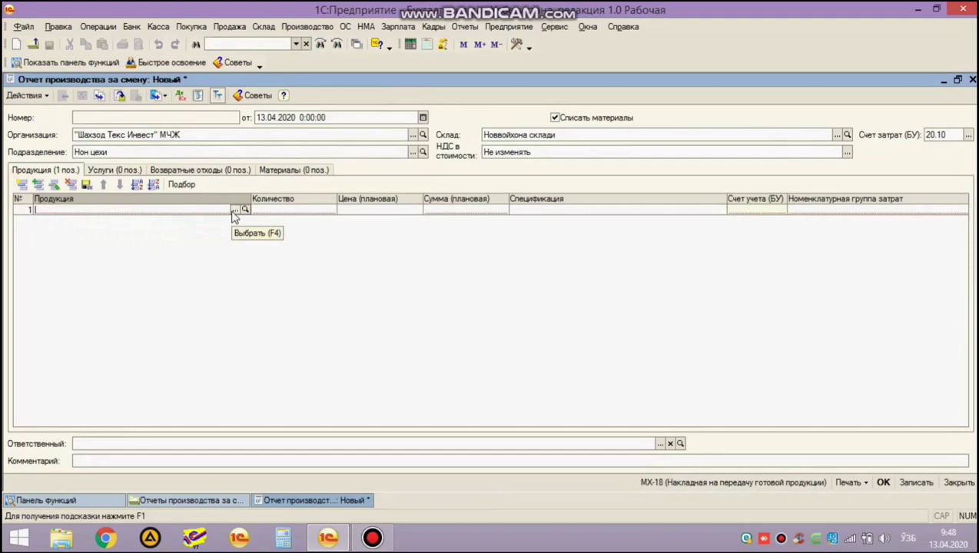
# Browse the Номенклатура groups Продукция and Полуфабрикаты, settling inside the Продукция group.
pyautogui.click(235, 211)
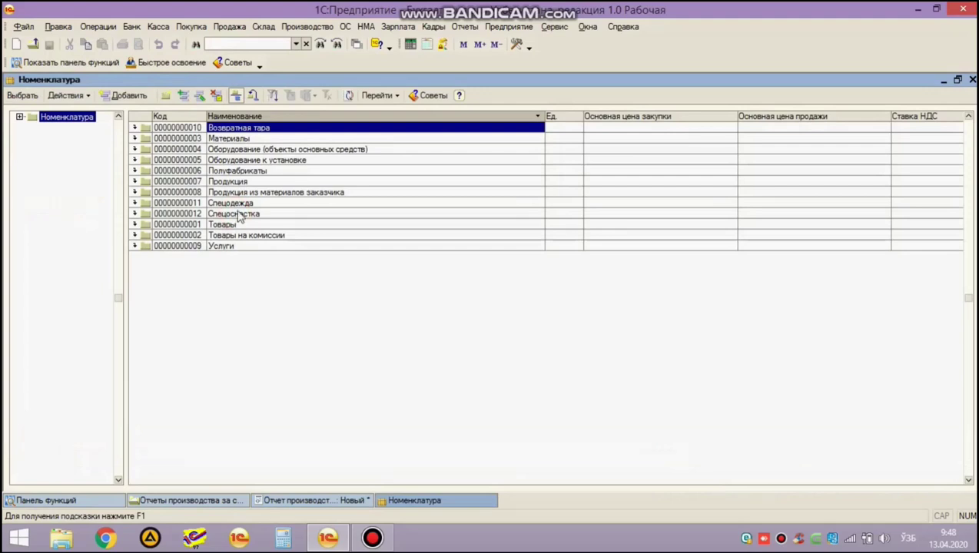
pyautogui.doubleClick(235, 182)
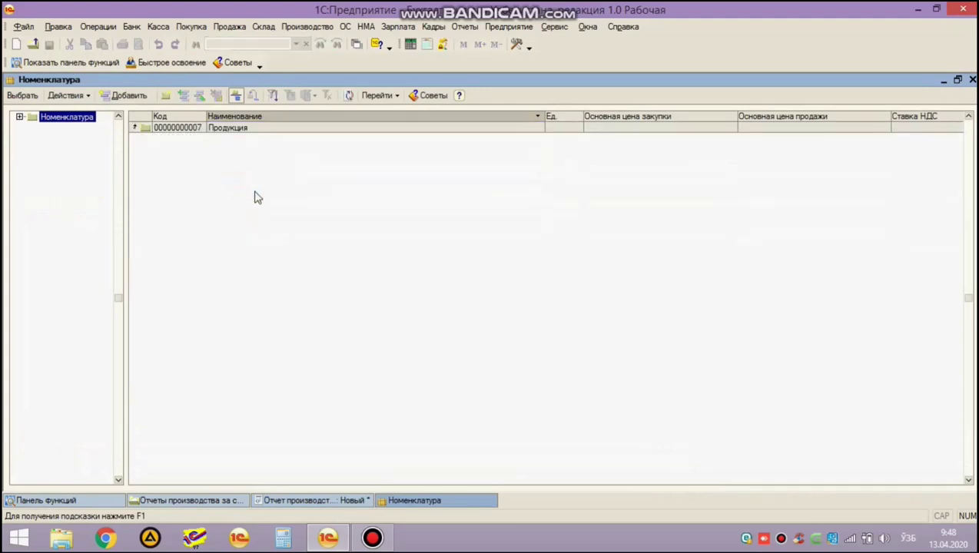
pyautogui.hotkey('ctrl', 'Up')
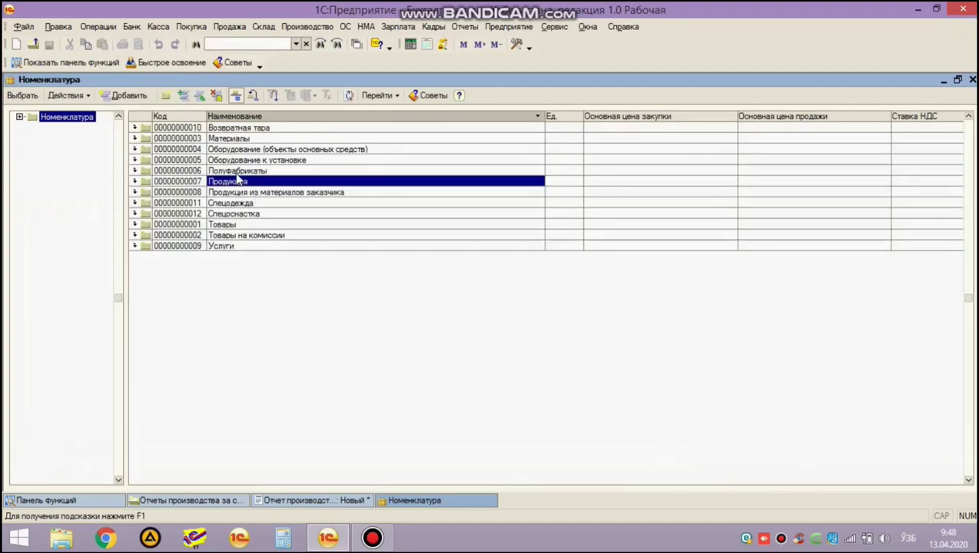
pyautogui.doubleClick(235, 175)
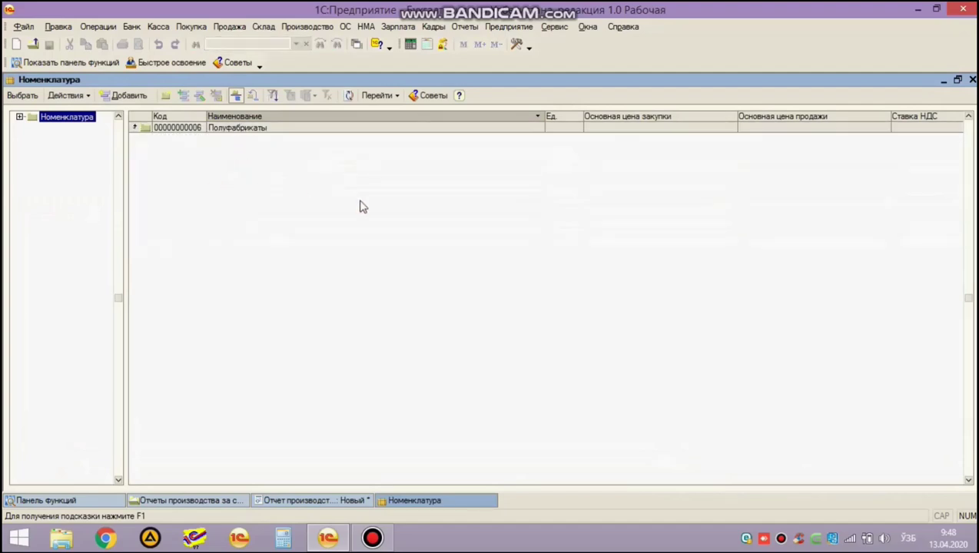
pyautogui.hotkey('ctrl', 'Up')
pyautogui.press('Down')
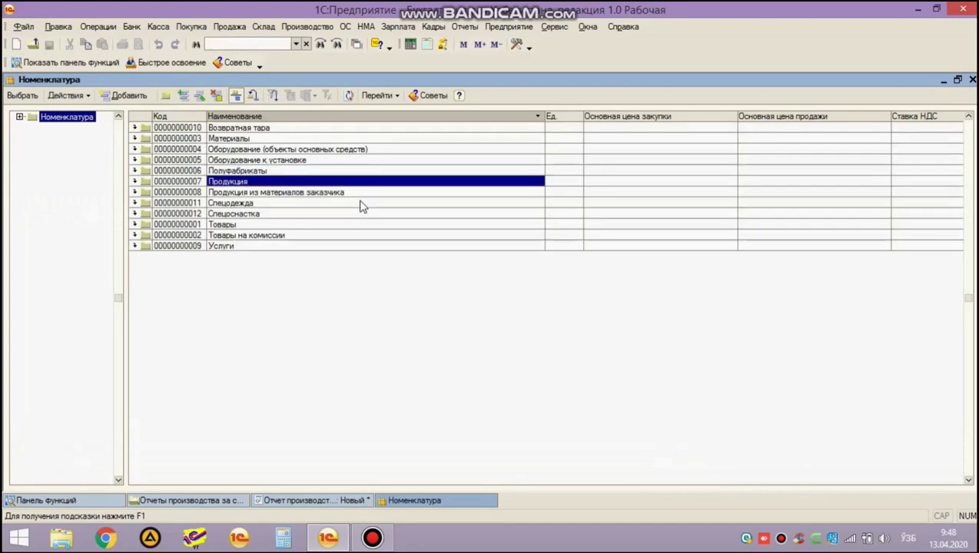
pyautogui.hotkey('ctrl', 'Down')
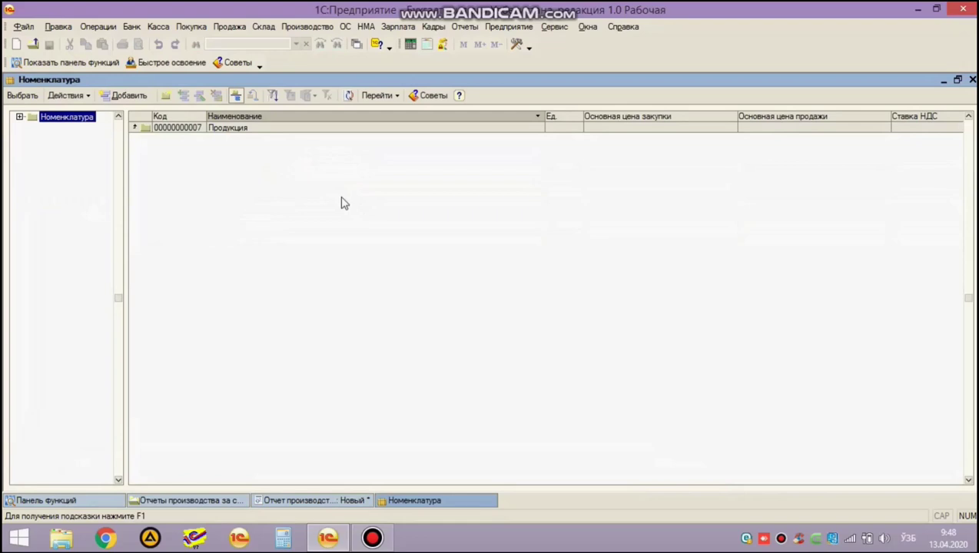
pyautogui.click(232, 169)
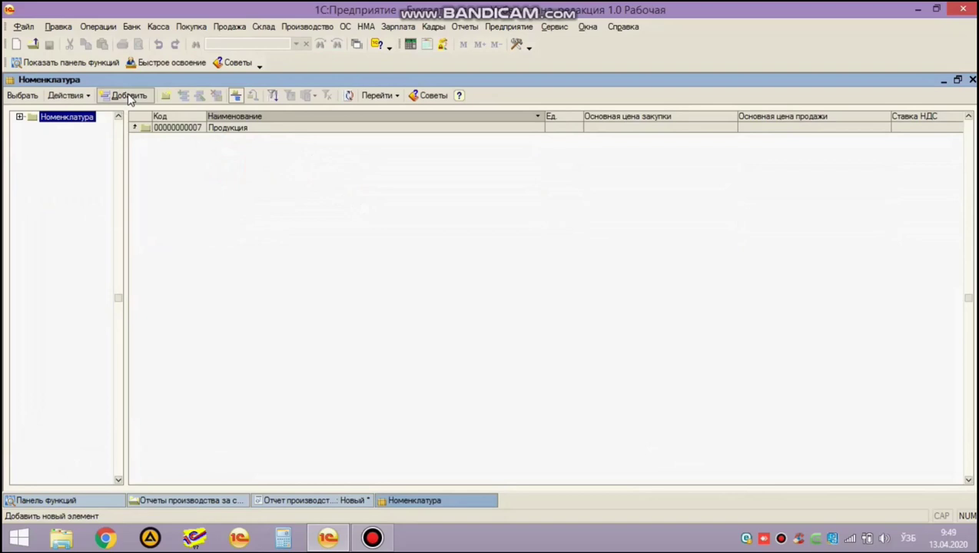
# Create a new Продукция item named Нон with unit шт and VAT rate Без НДС.
pyautogui.click(128, 97)
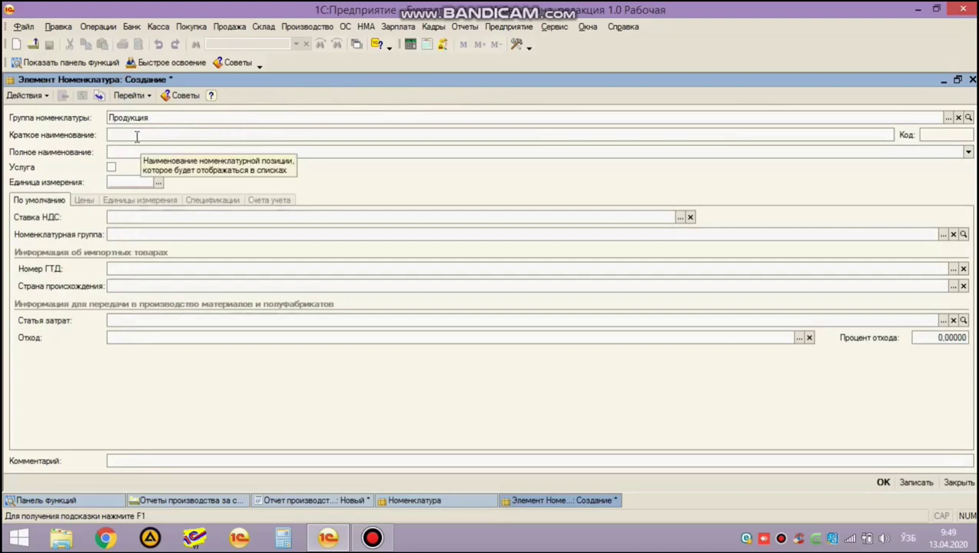
pyautogui.click(128, 134)
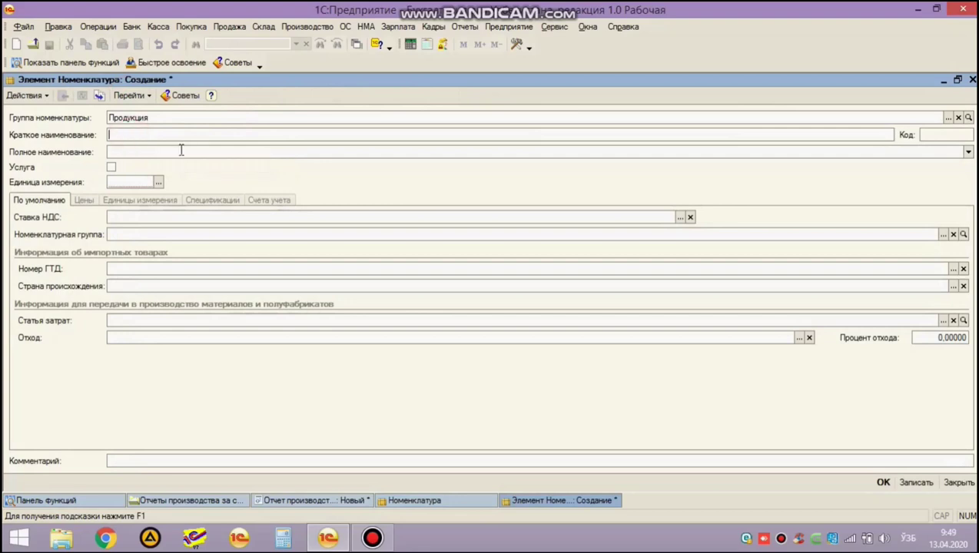
pyautogui.write('Н')
pyautogui.press('Tab')
pyautogui.press('Tab')
pyautogui.press('Tab')
pyautogui.click(158, 182)
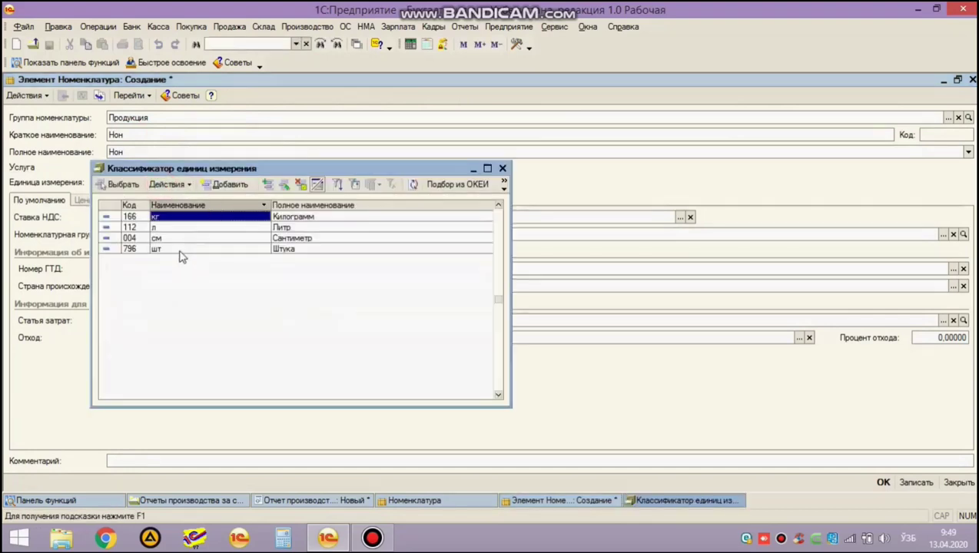
pyautogui.doubleClick(180, 250)
pyautogui.click(136, 217)
pyautogui.press('Return')
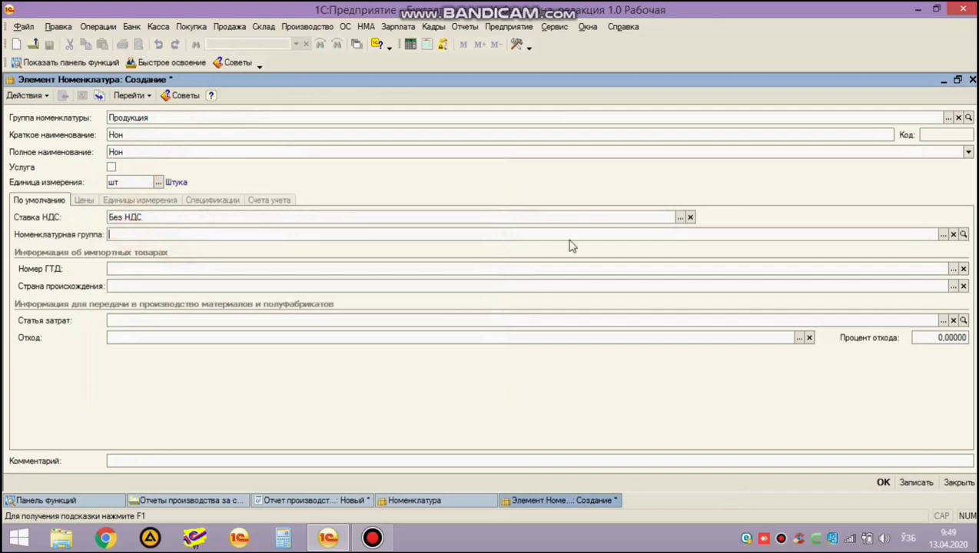
# Assign nomenclature group Нон to the item and bring up the cost items list.
pyautogui.click(943, 235)
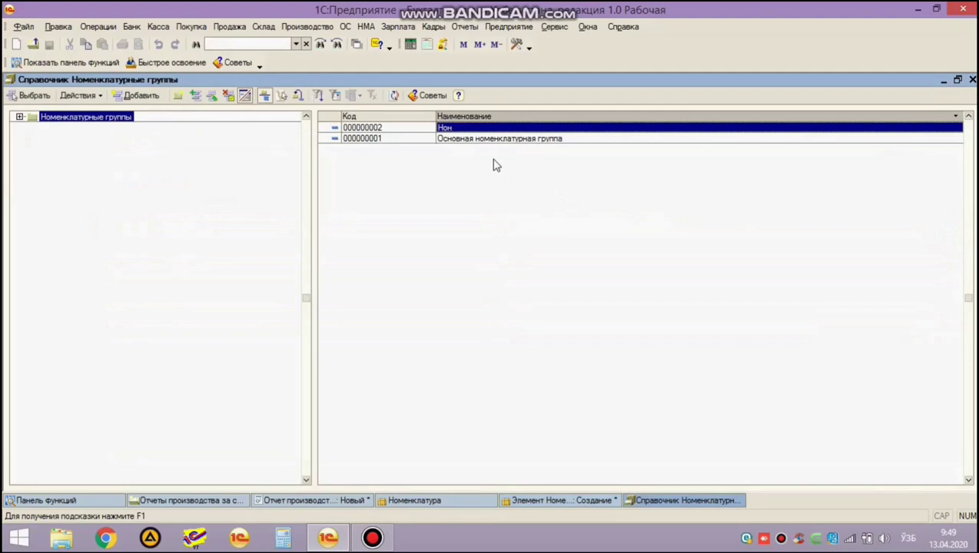
pyautogui.press('Return')
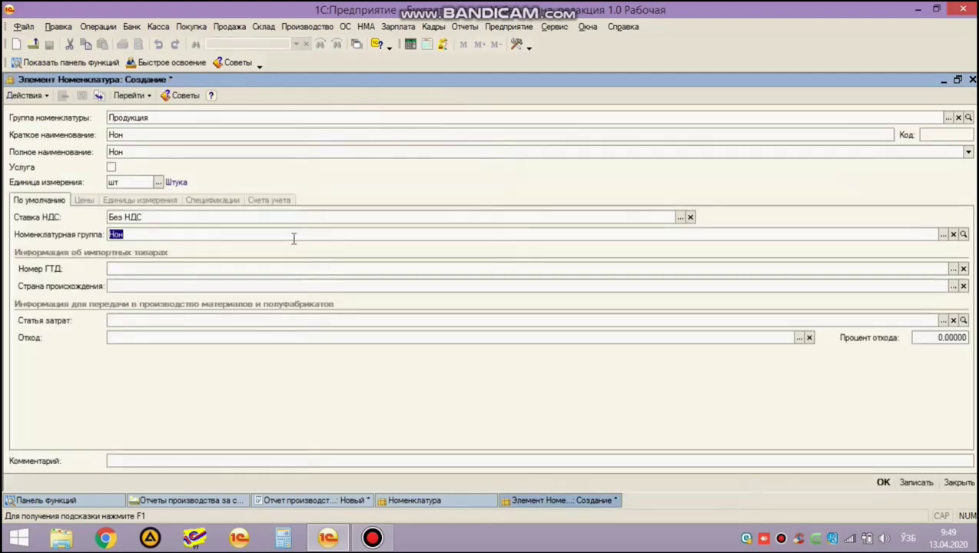
pyautogui.click(240, 232)
pyautogui.click(131, 322)
pyautogui.press('F4')
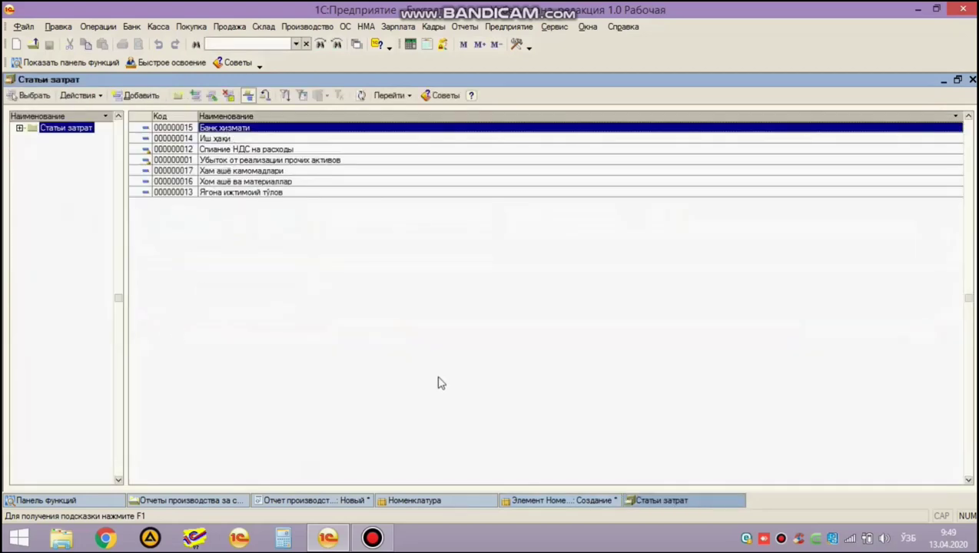
# Add cost item 'Нон харажатлари' with cost type Материальные расходы and select it for Нон.
pyautogui.press('Insert')
pyautogui.write('Н')
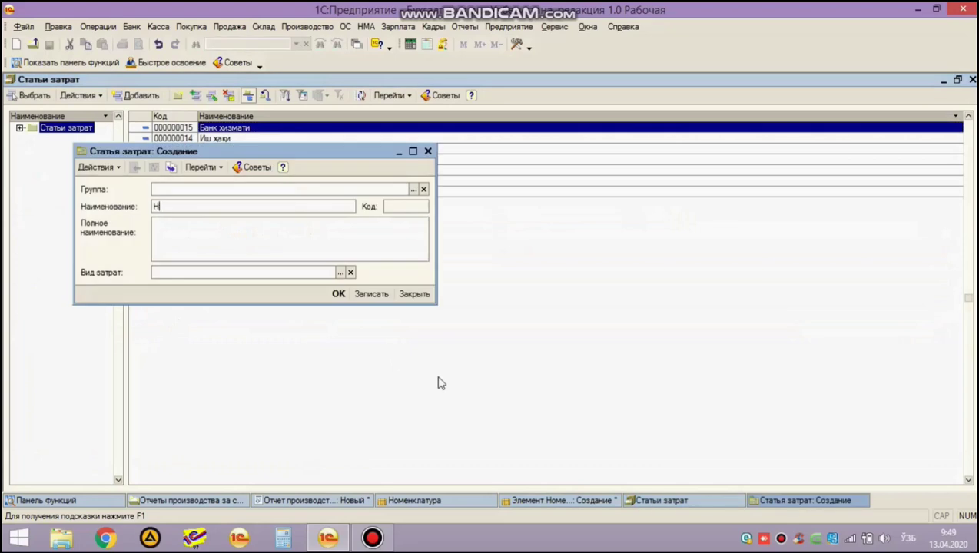
pyautogui.write('он харажатлари')
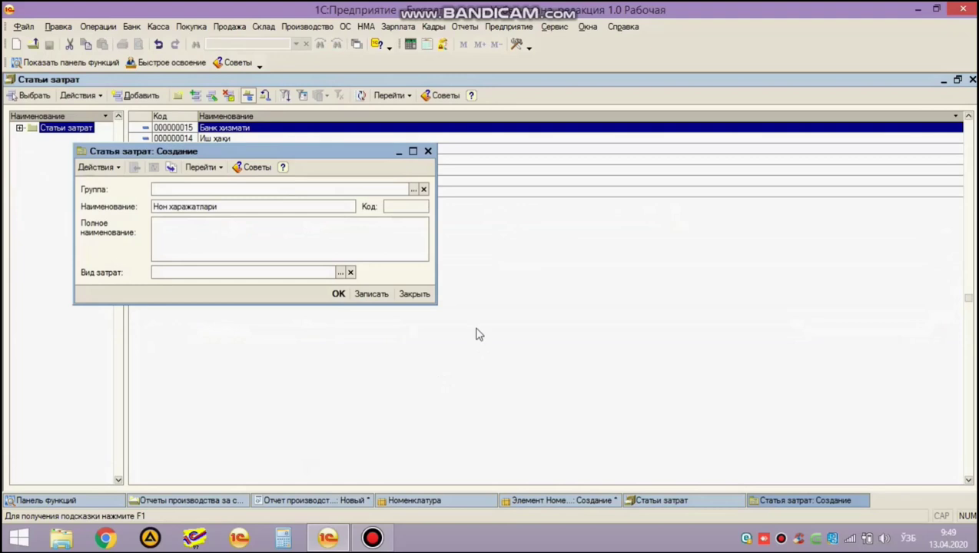
pyautogui.click(340, 272)
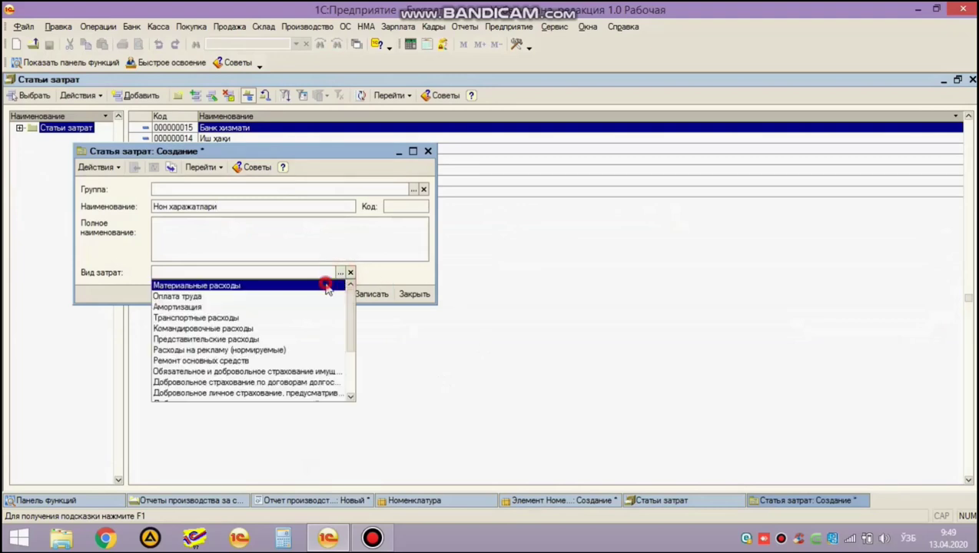
pyautogui.click(327, 286)
pyautogui.click(339, 293)
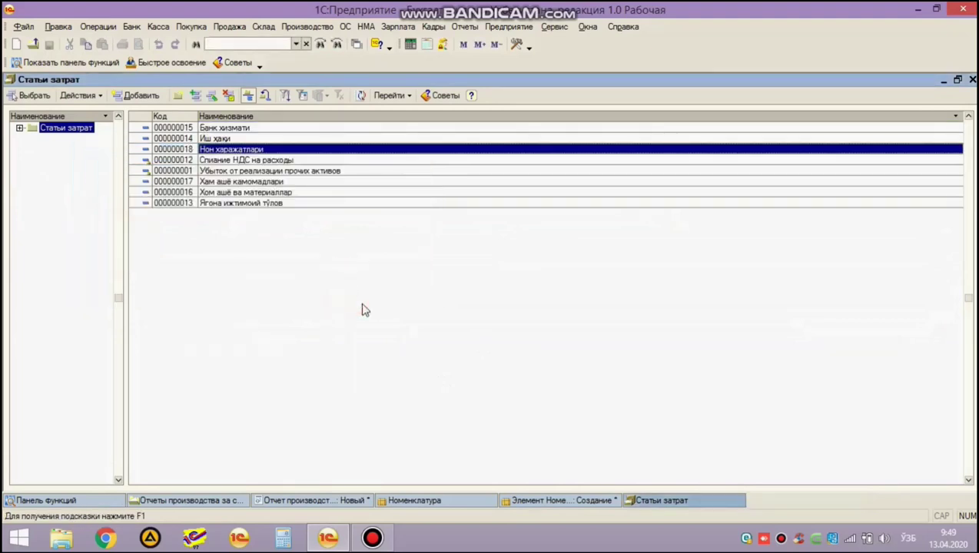
pyautogui.press('Return')
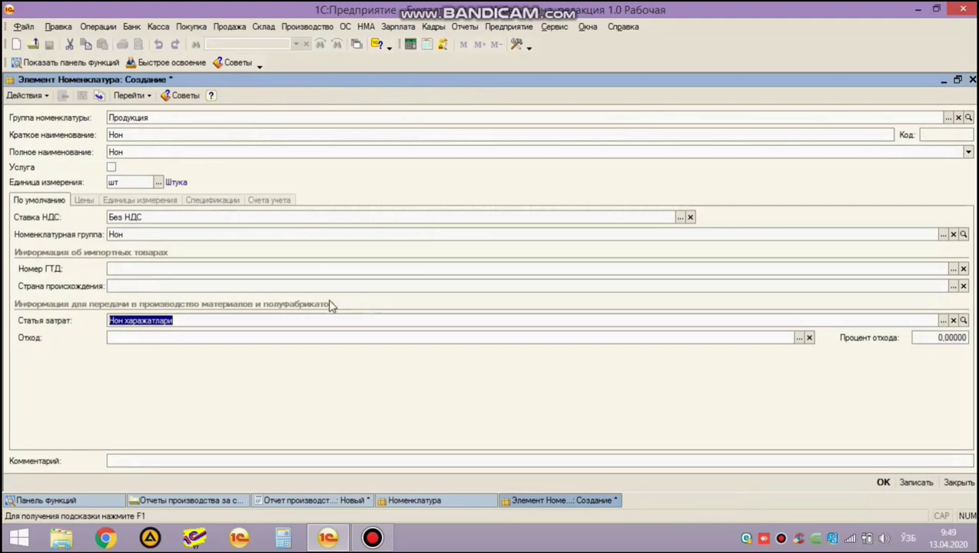
pyautogui.click(914, 483)
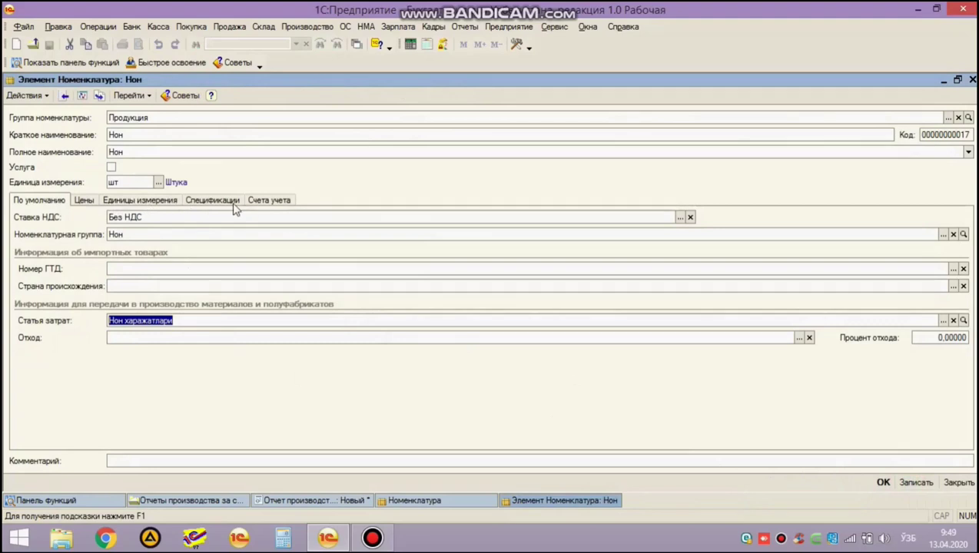
pyautogui.click(84, 200)
pyautogui.click(140, 200)
pyautogui.click(214, 201)
pyautogui.click(271, 201)
pyautogui.click(59, 202)
pyautogui.click(212, 208)
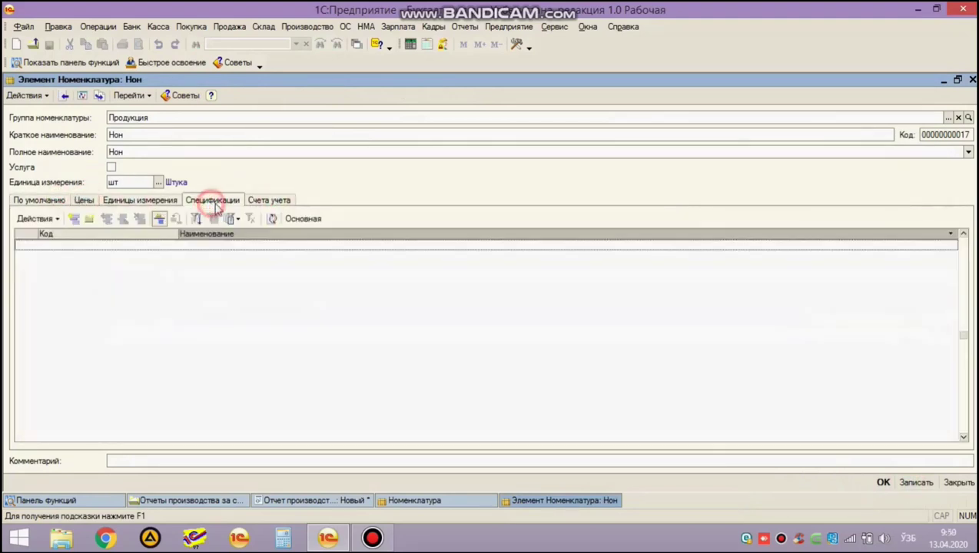
pyautogui.click(882, 482)
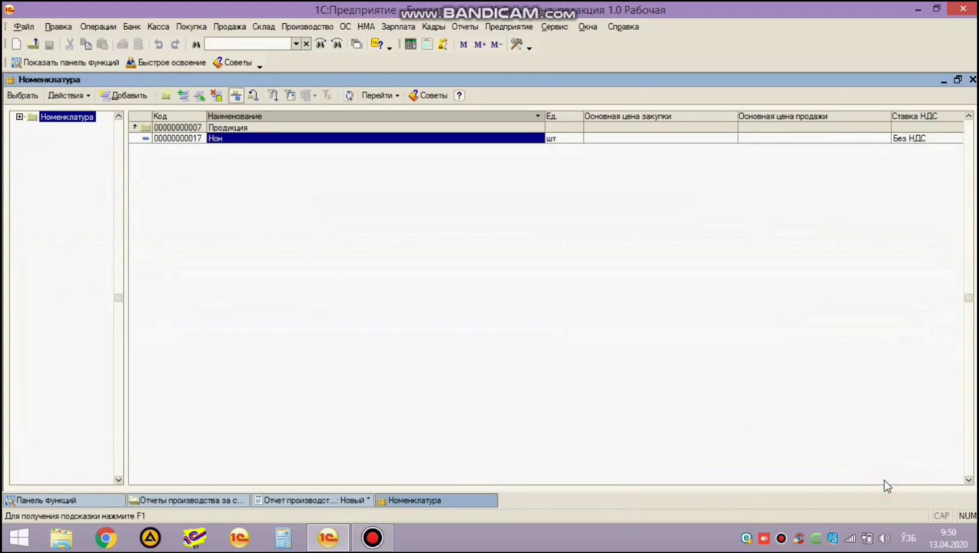
# Reopen the Нон item and review its accounts 28.10 and 90.10, name and group.
pyautogui.click(198, 95)
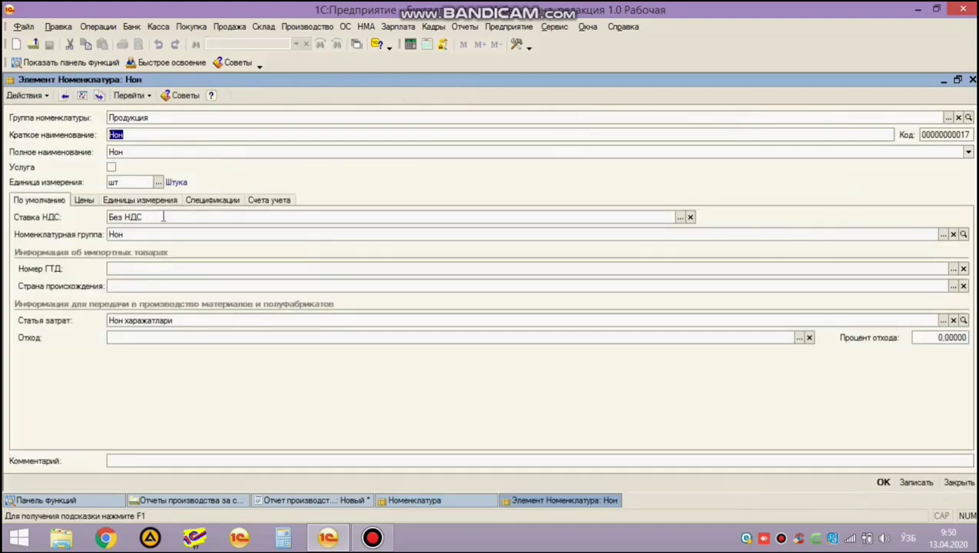
pyautogui.click(234, 201)
pyautogui.click(146, 203)
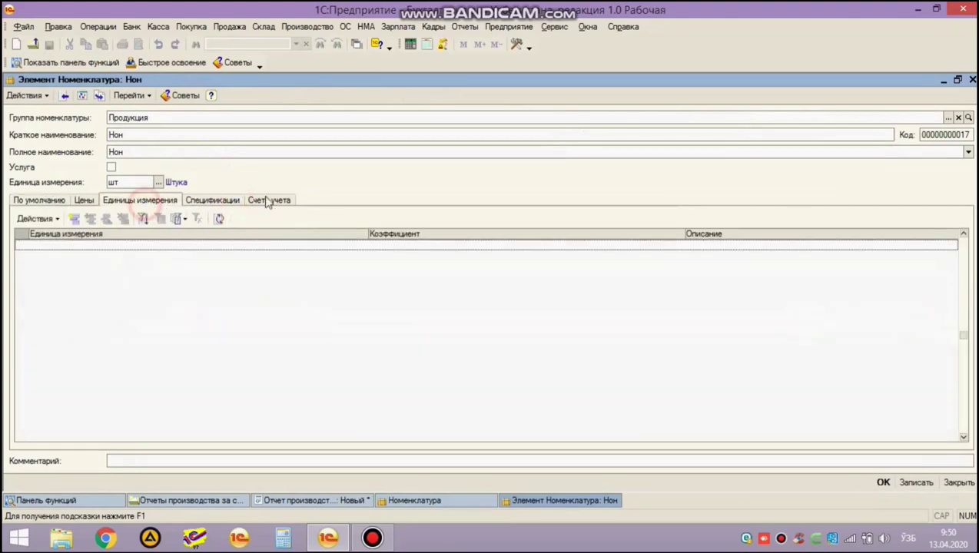
pyautogui.click(267, 202)
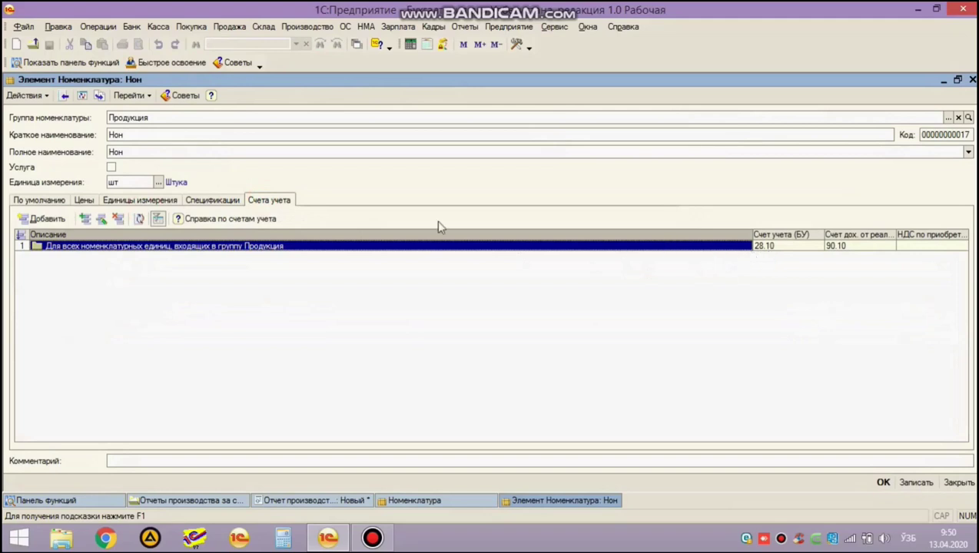
pyautogui.click(171, 137)
pyautogui.click(170, 136)
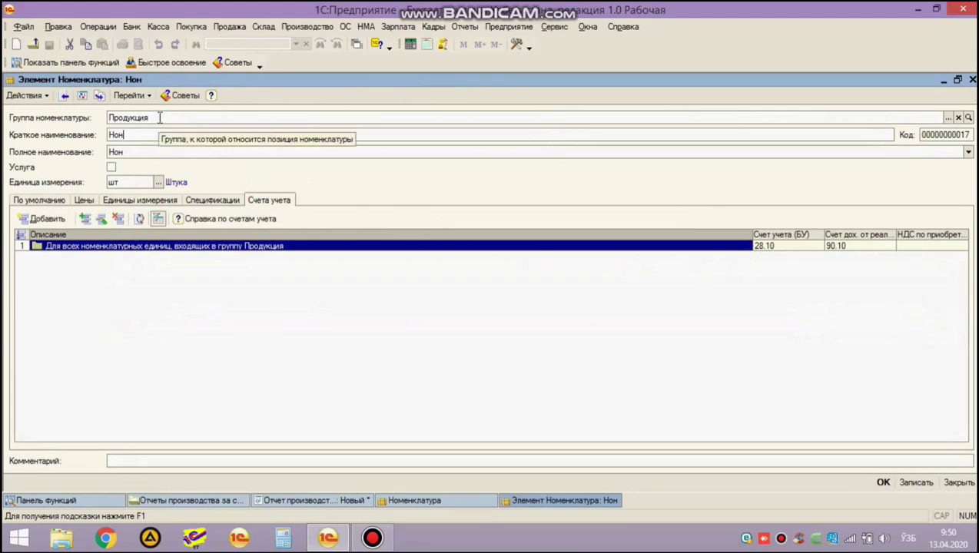
pyautogui.click(160, 117)
pyautogui.click(160, 118)
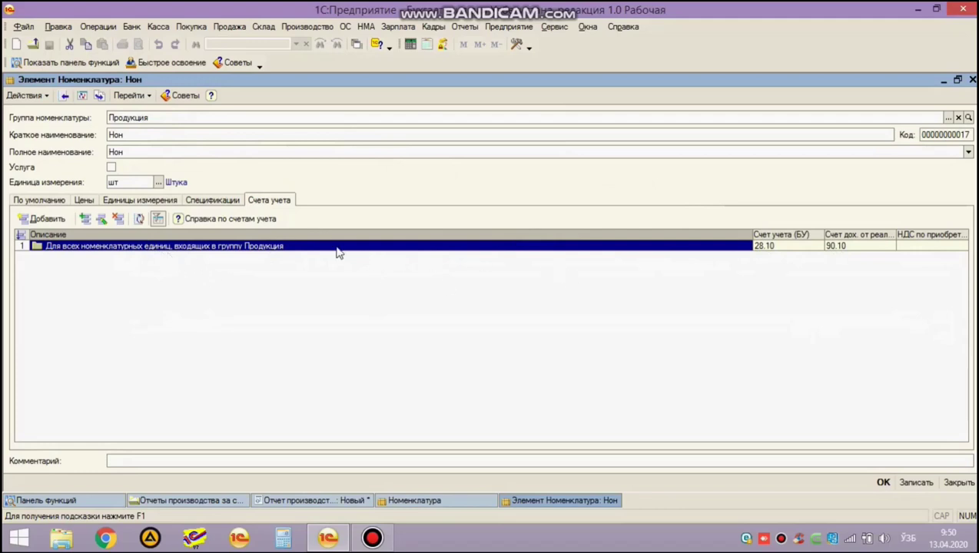
# Start a new specification for Нон from its Спецификации tab.
pyautogui.click(208, 201)
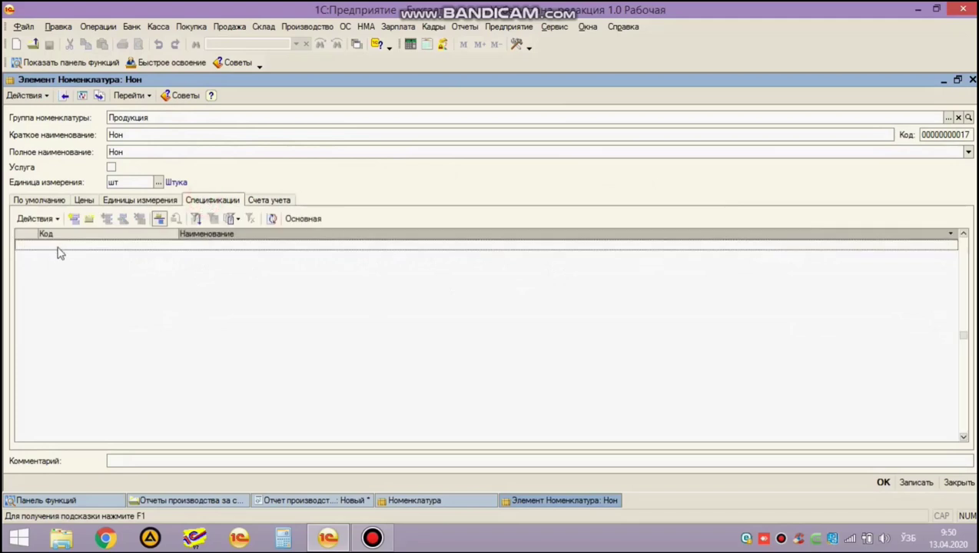
pyautogui.click(98, 279)
pyautogui.click(217, 201)
pyautogui.click(54, 263)
pyautogui.click(74, 223)
# Name the new specification 'Харажатлар меъёри'.
pyautogui.click(178, 223)
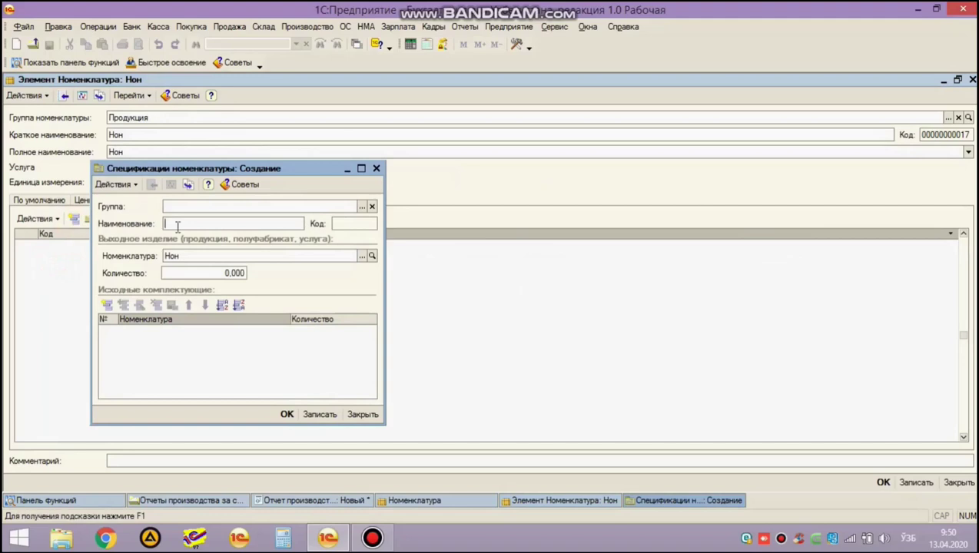
pyautogui.click(177, 224)
pyautogui.write('Харажатлар меъёри')
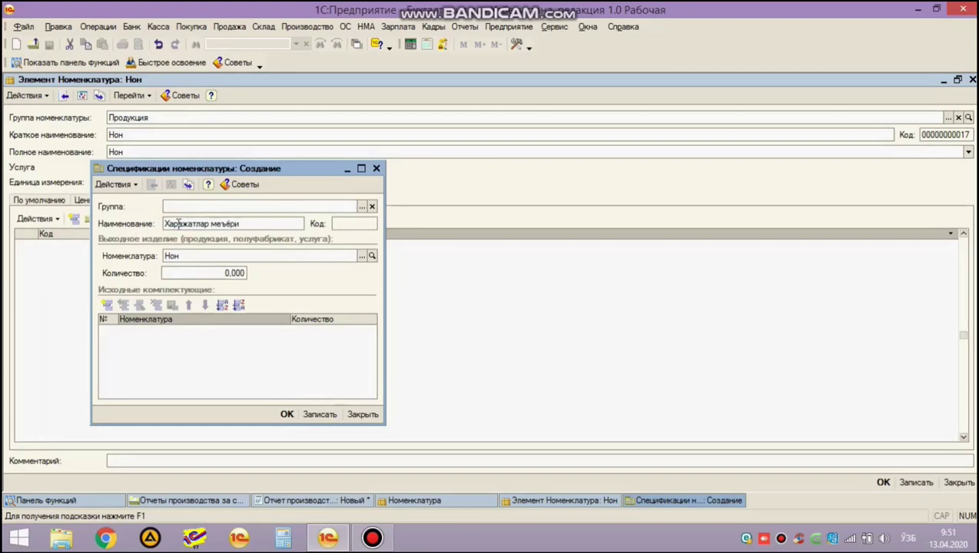
# Set the specification's output quantity to 1 000 and add the first component row.
pyautogui.click(200, 271)
pyautogui.click(192, 257)
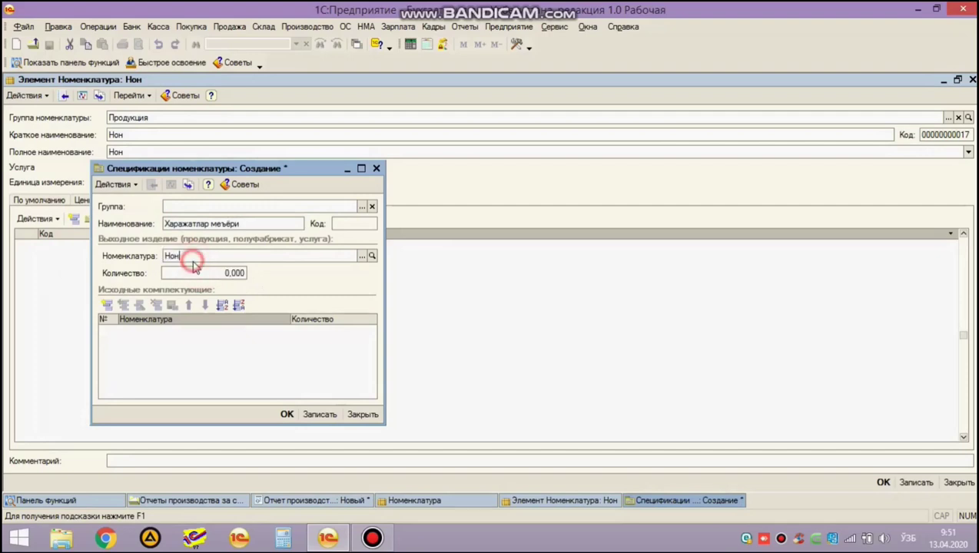
pyautogui.click(216, 273)
pyautogui.write('1 00')
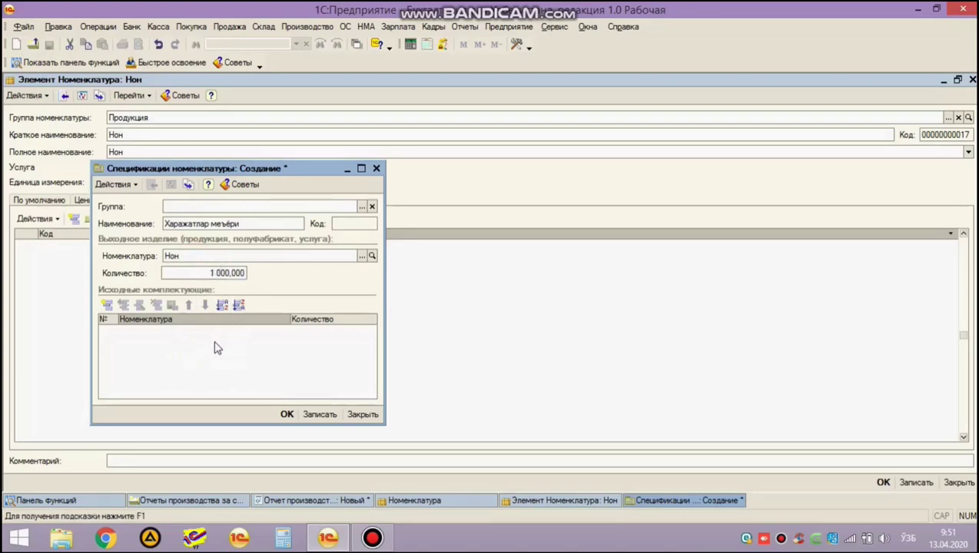
pyautogui.doubleClick(214, 346)
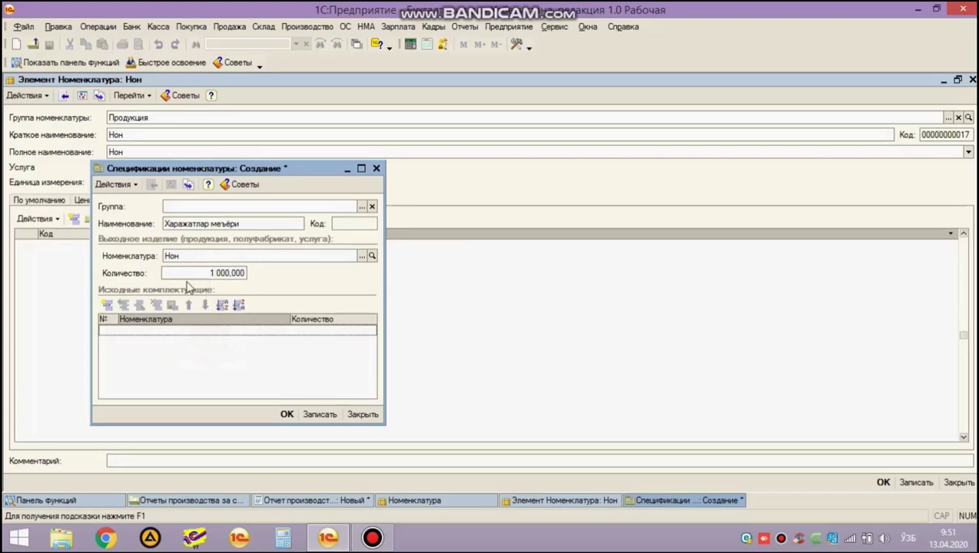
pyautogui.click(149, 342)
pyautogui.click(136, 343)
pyautogui.click(107, 307)
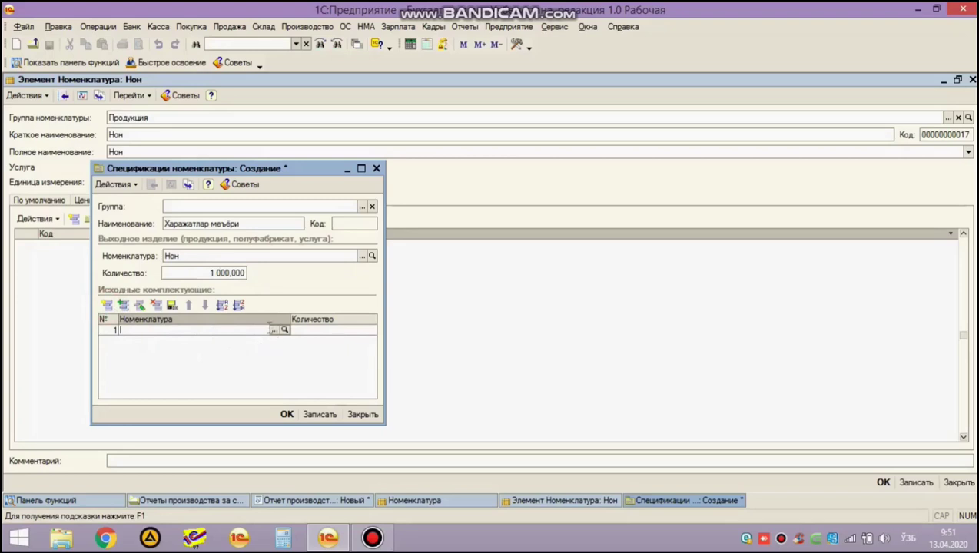
# Add Ун from the Материалы group as the first component with quantity 280.
pyautogui.click(274, 330)
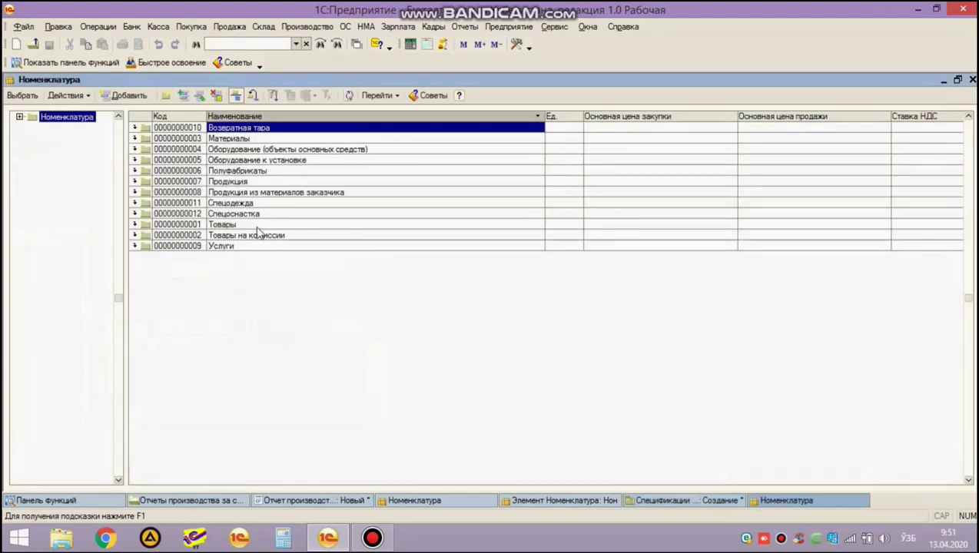
pyautogui.doubleClick(239, 144)
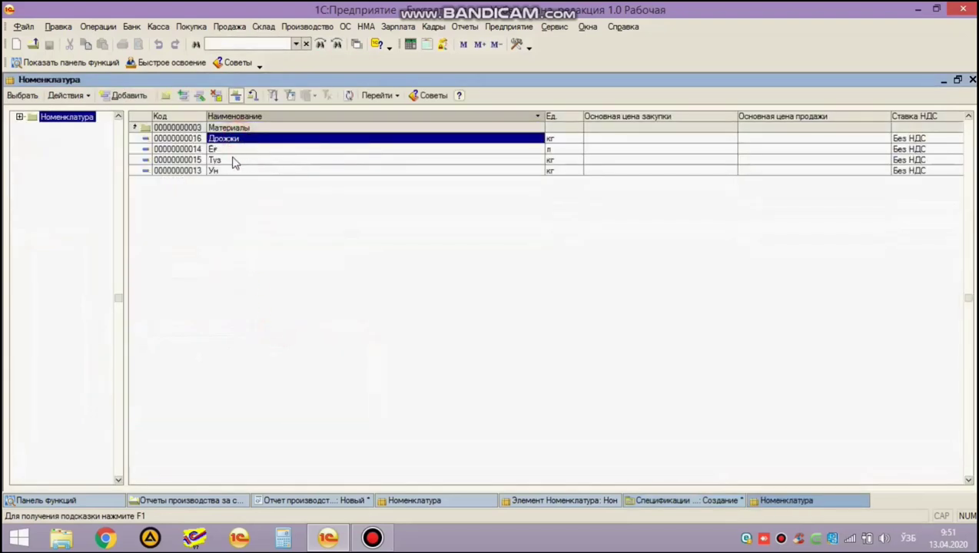
pyautogui.doubleClick(218, 171)
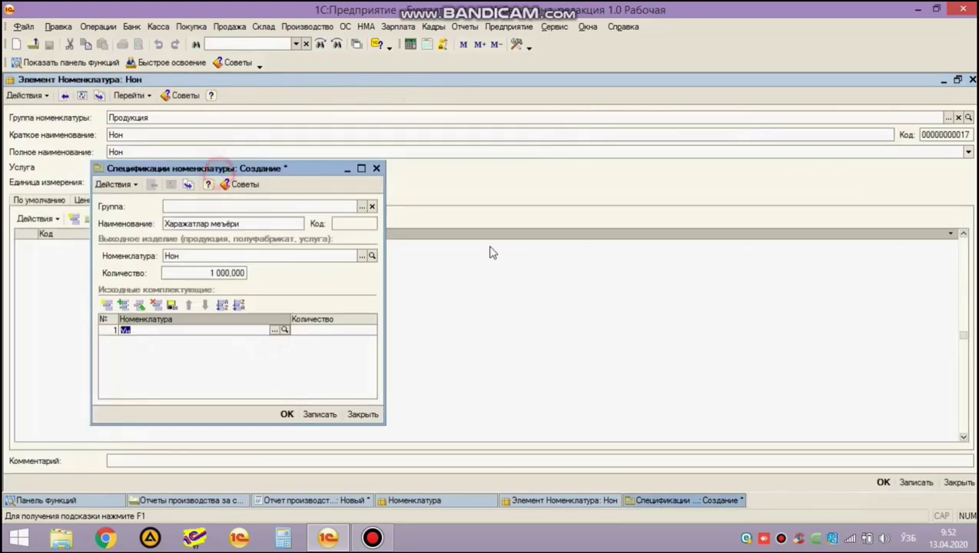
pyautogui.press('Return')
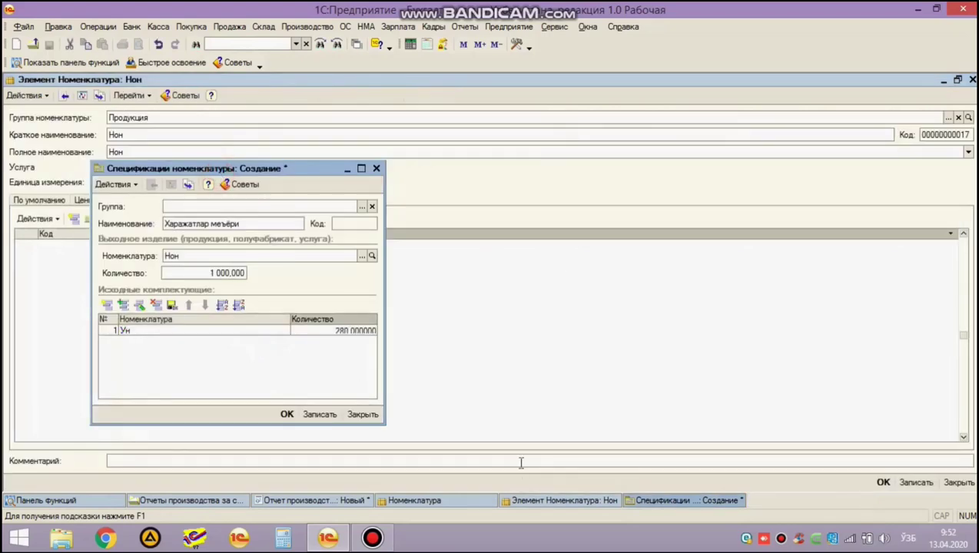
pyautogui.press('Return')
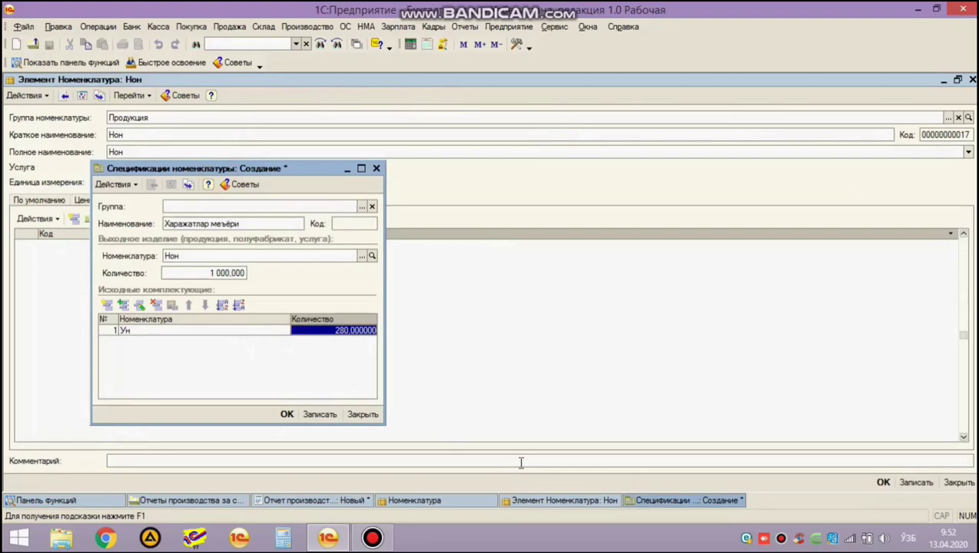
# Add components Ег and Туз, each with quantity 1,5.
pyautogui.click(107, 305)
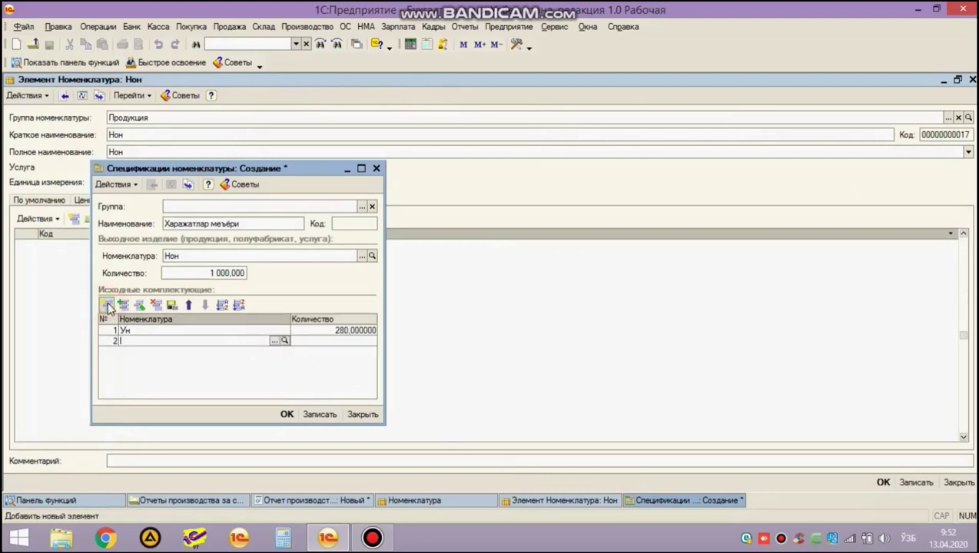
pyautogui.click(274, 340)
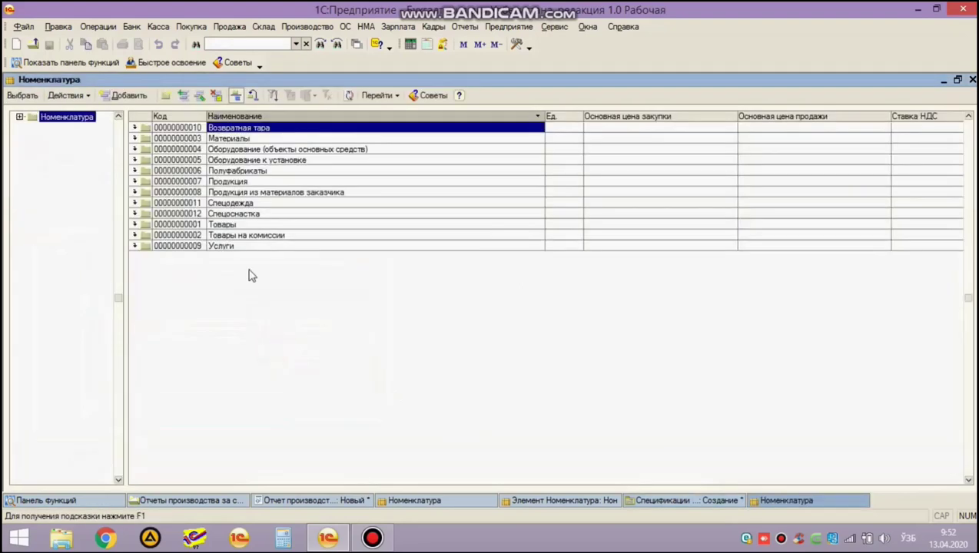
pyautogui.doubleClick(227, 138)
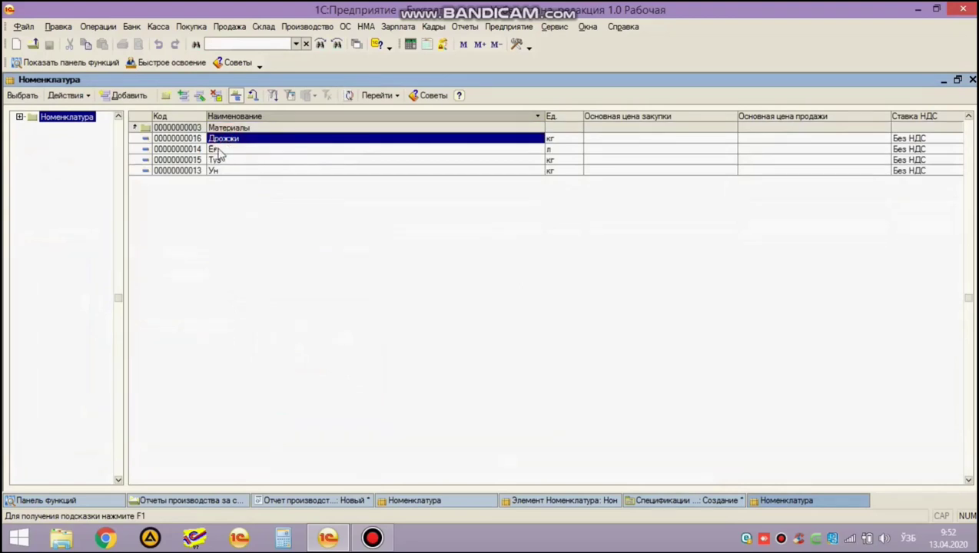
pyautogui.doubleClick(227, 149)
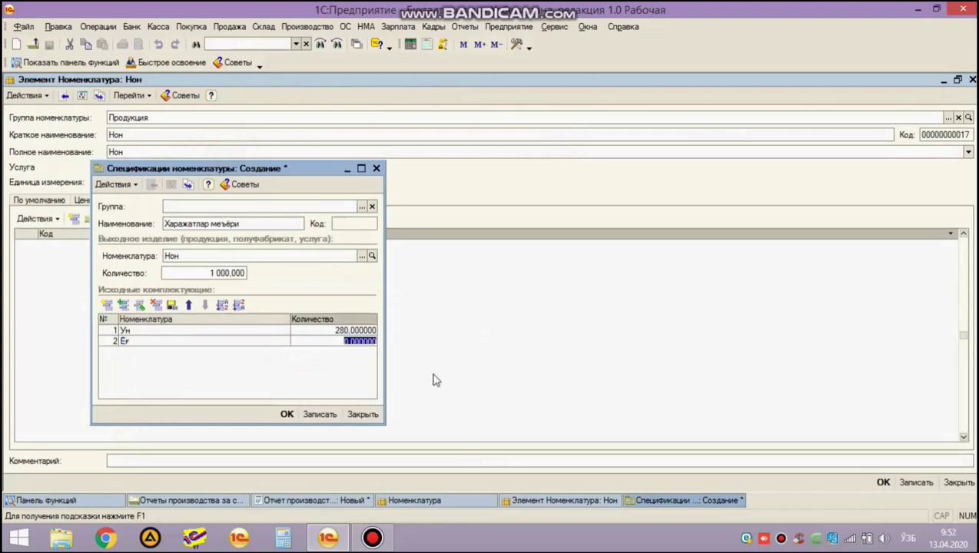
pyautogui.write('1')
pyautogui.press('Return')
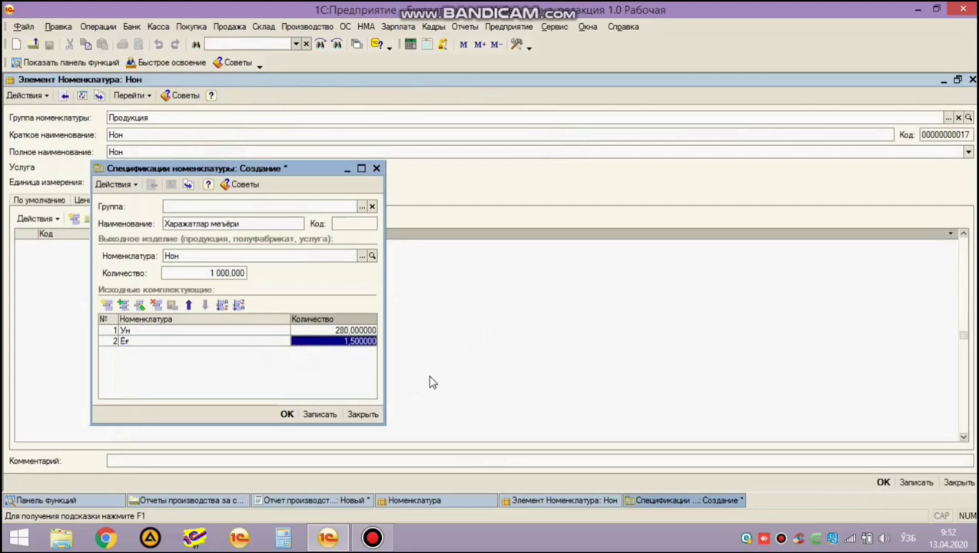
pyautogui.press('F9')
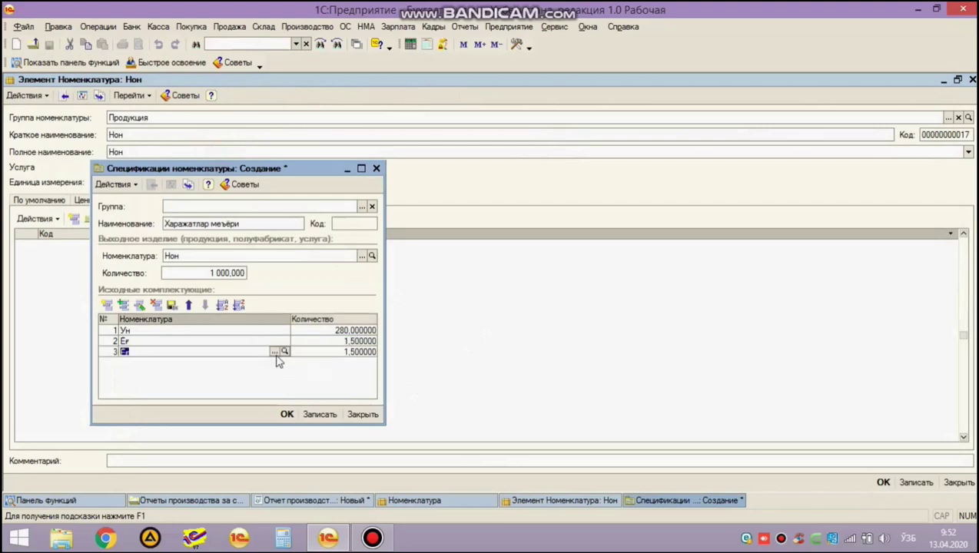
pyautogui.click(274, 351)
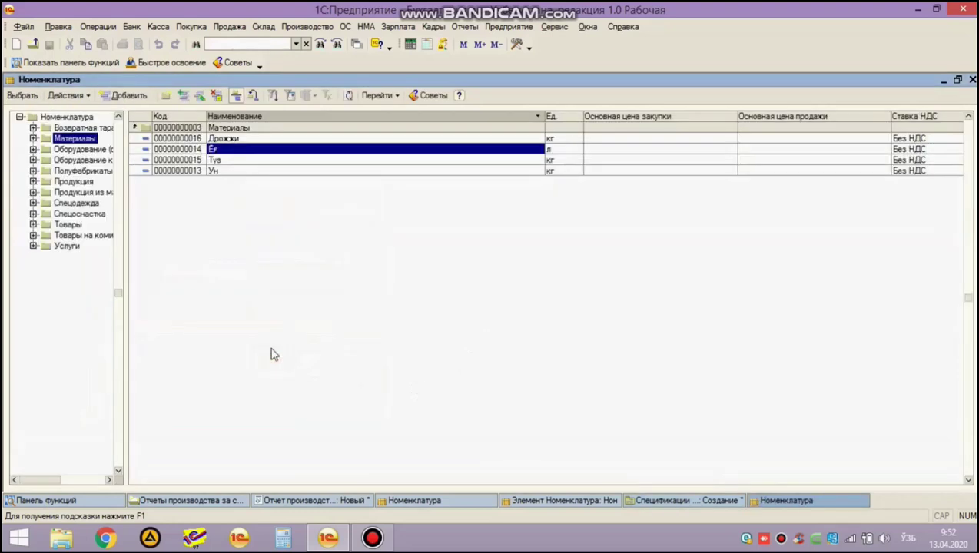
pyautogui.press('Down')
pyautogui.press('Return')
pyautogui.press('Return')
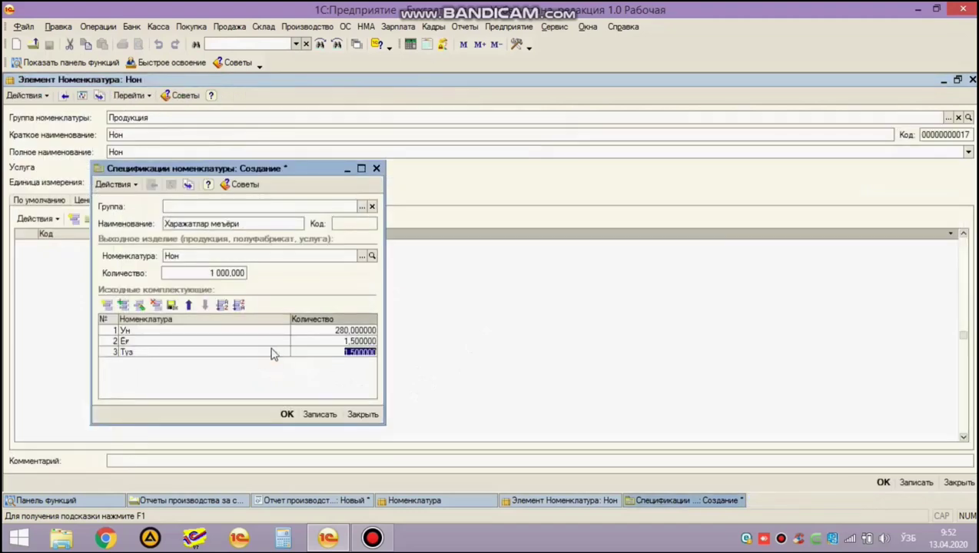
pyautogui.write('1')
pyautogui.press('Return')
# Add Дрожжи as the fourth component with quantity 0,35.
pyautogui.press('F9')
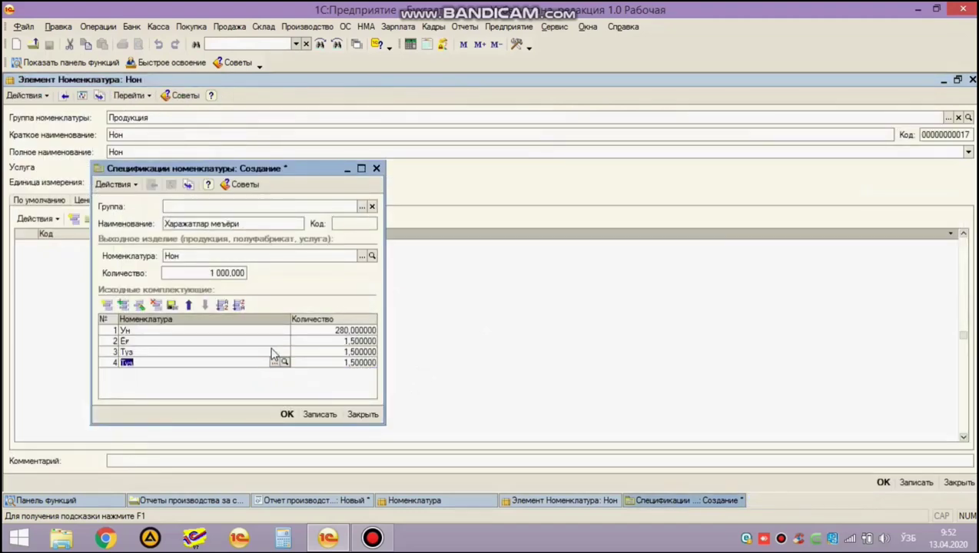
pyautogui.click(273, 358)
pyautogui.press('Down')
pyautogui.press('Up')
pyautogui.press('Up')
pyautogui.press('Up')
pyautogui.press('Return')
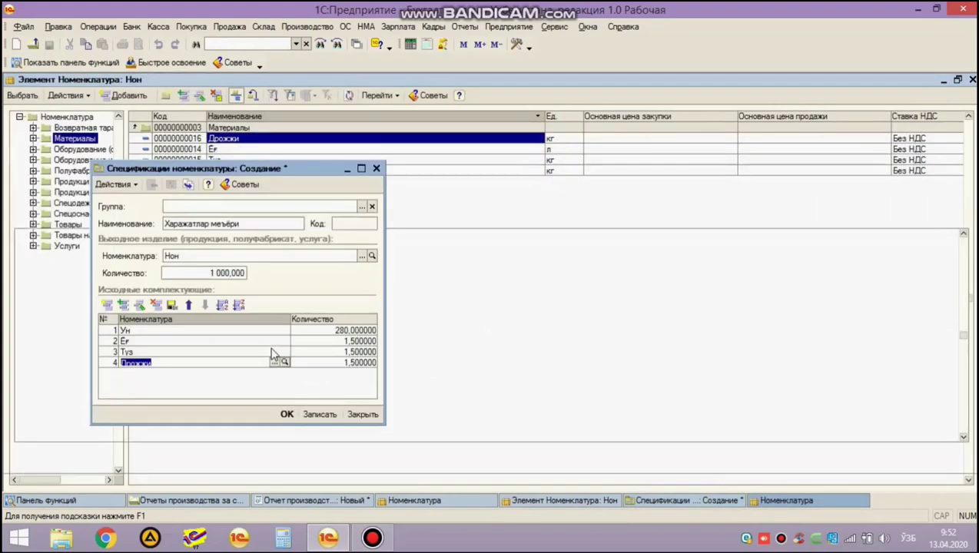
pyautogui.press('Return')
pyautogui.write('0')
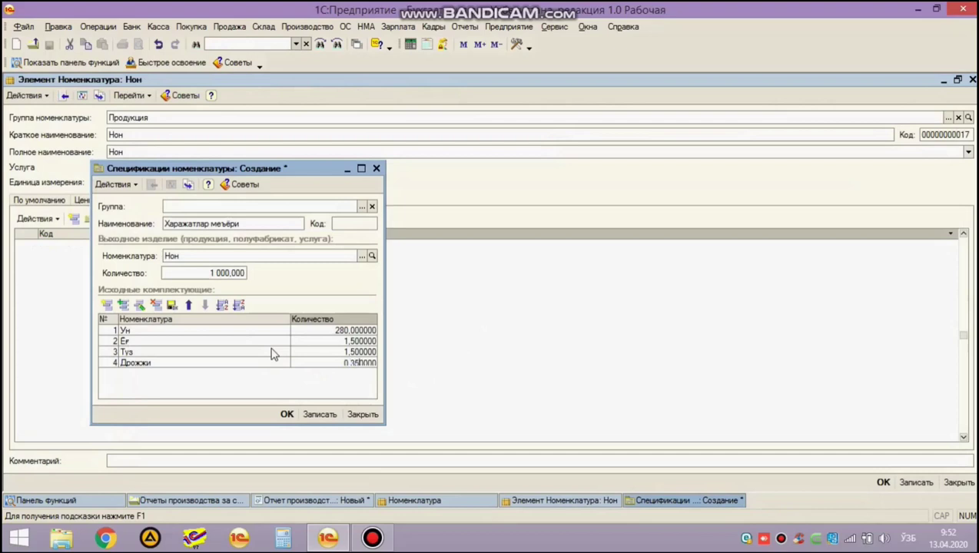
pyautogui.press('Return')
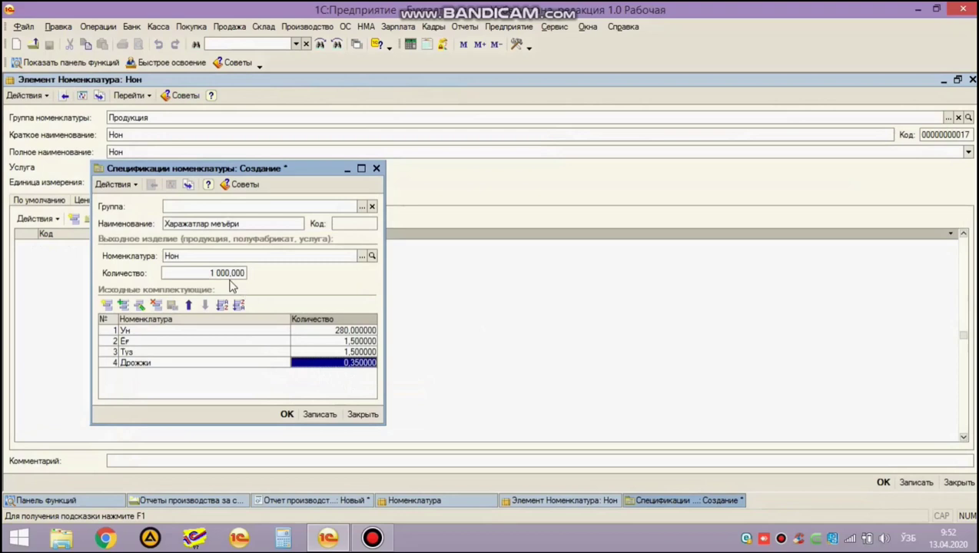
# Recheck the fourth row, keeping Дрожжи with quantity 0,35.
pyautogui.click(263, 363)
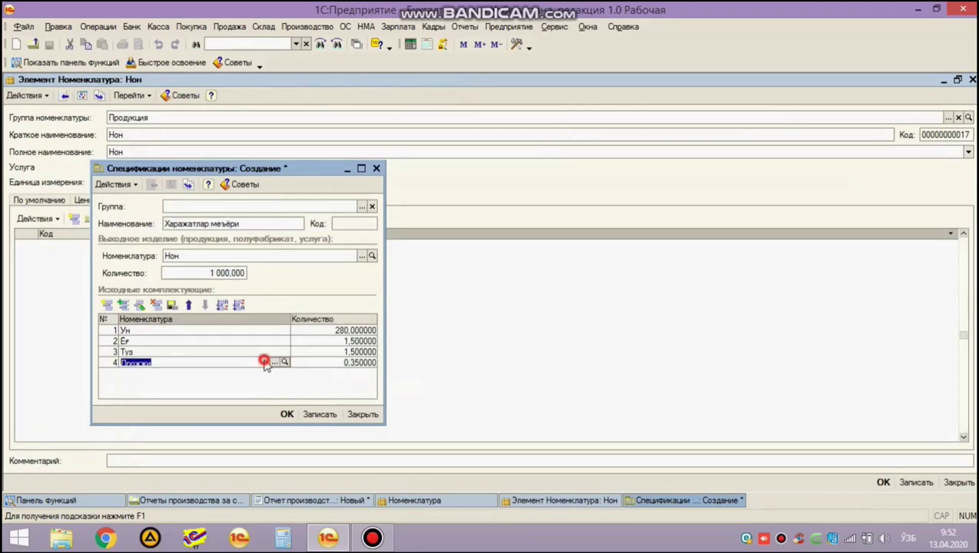
pyautogui.click(271, 361)
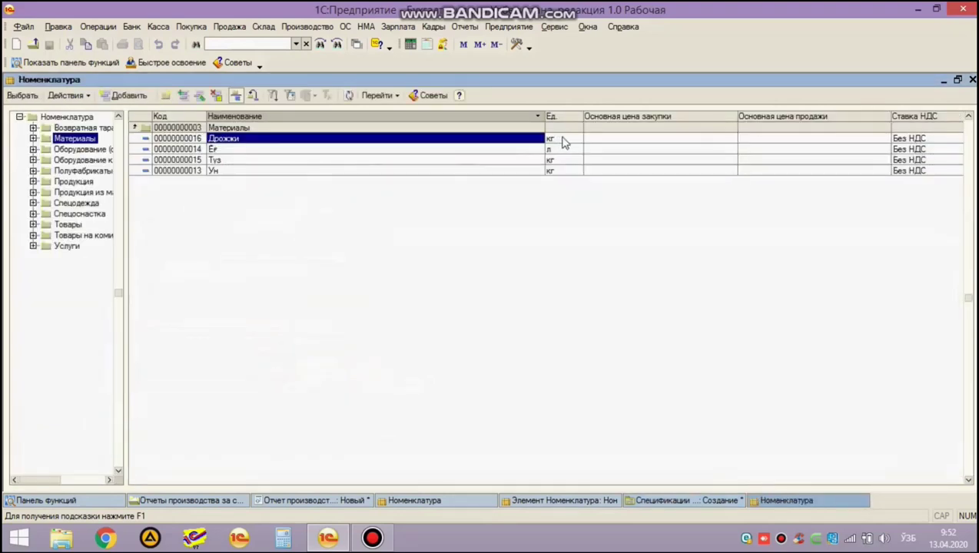
pyautogui.press('Return')
pyautogui.click(355, 368)
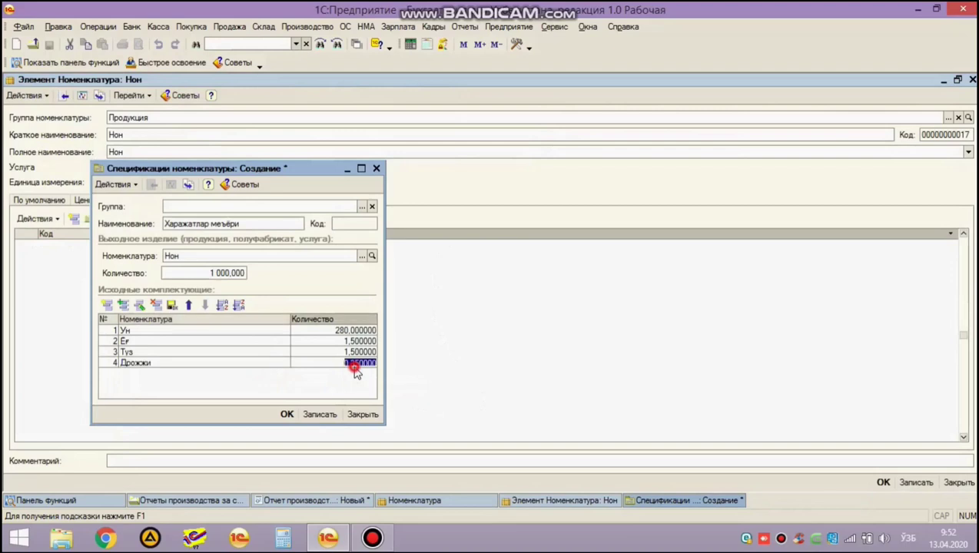
pyautogui.press('Return')
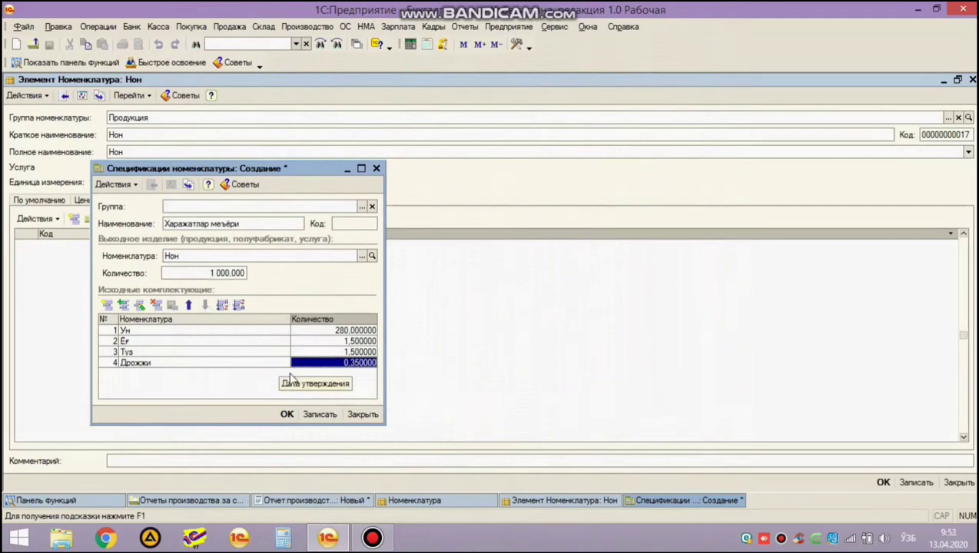
# Make 'Харажатлар меъёри' Нон's main specification, save the item, and pick Нон for the report.
pyautogui.click(286, 415)
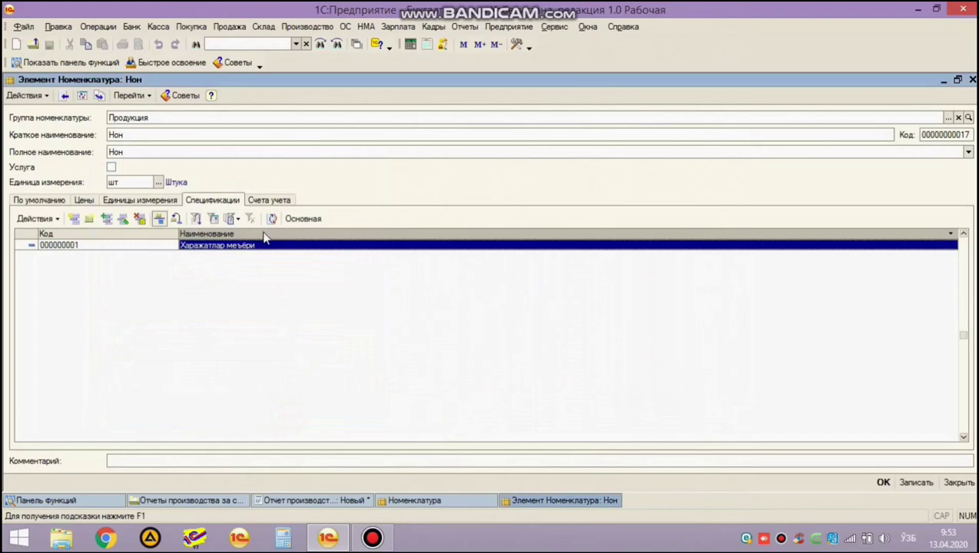
pyautogui.click(302, 223)
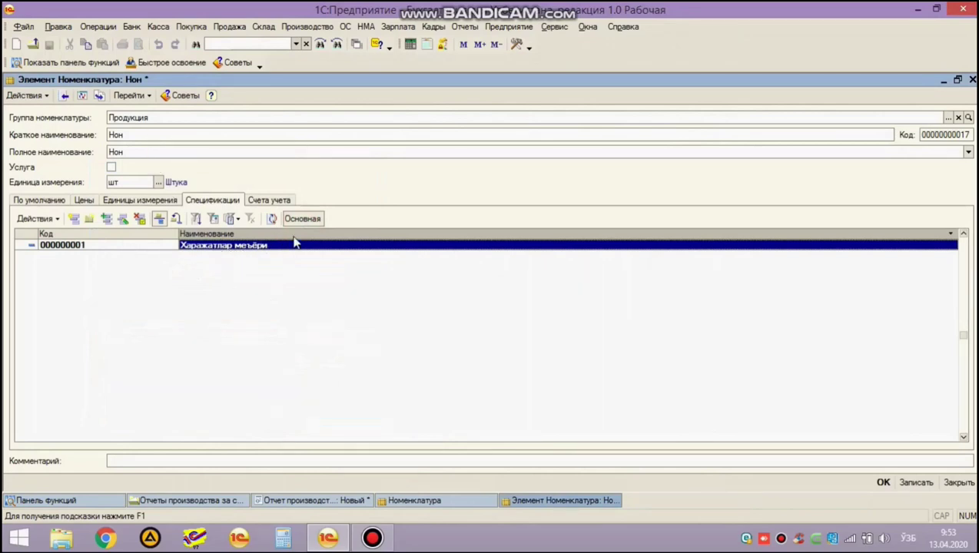
pyautogui.click(882, 485)
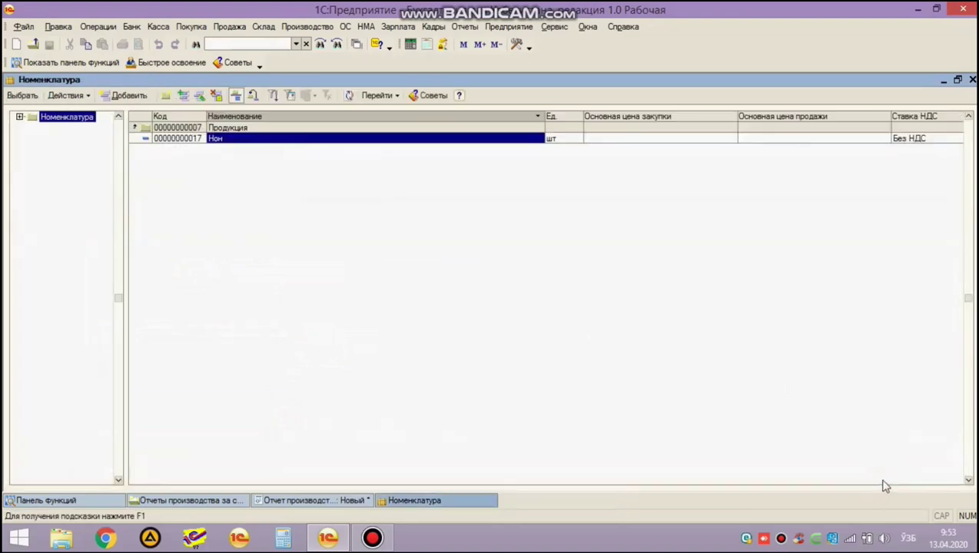
pyautogui.press('Return')
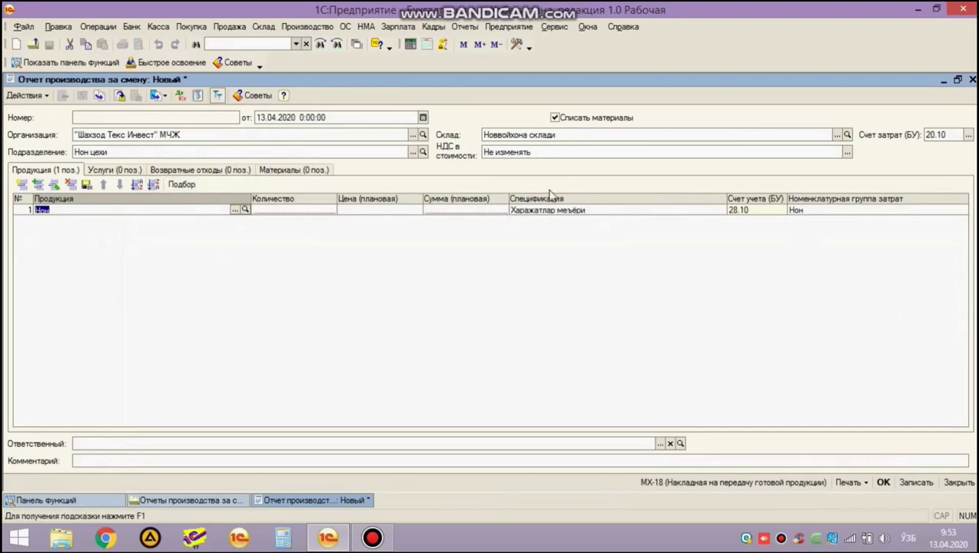
# Enter quantity 200 and planned price 1 500,00 for Нон, giving sum 300 000,00.
pyautogui.click(184, 212)
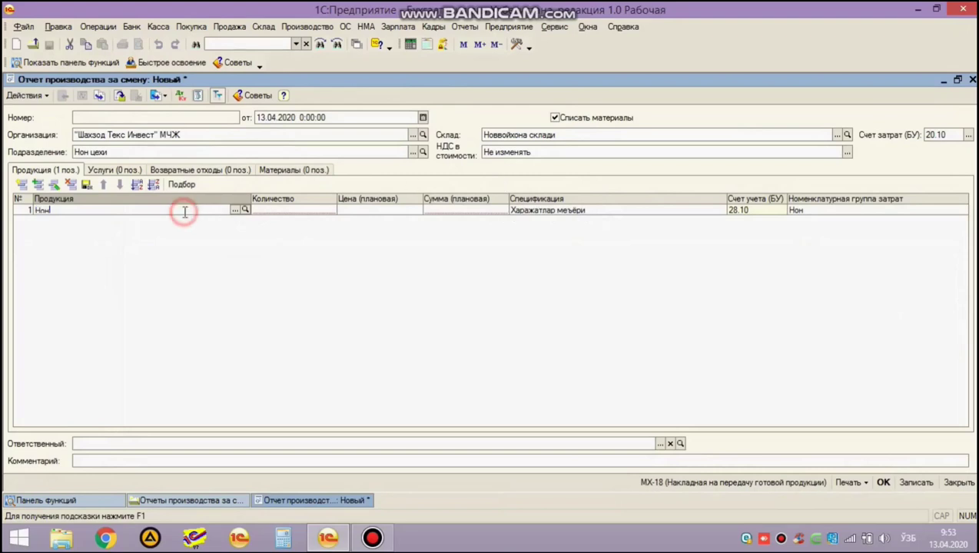
pyautogui.press('Return')
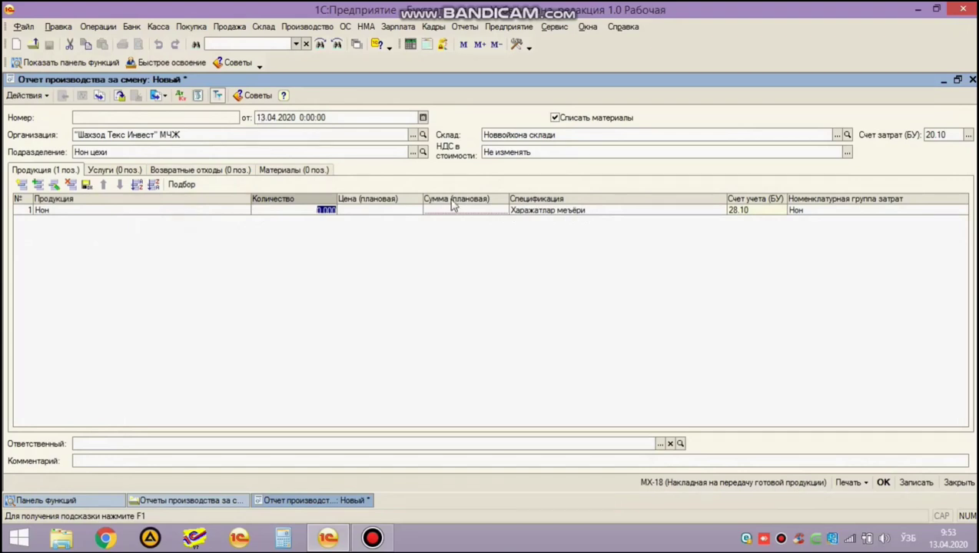
pyautogui.write('1000')
pyautogui.press('Return')
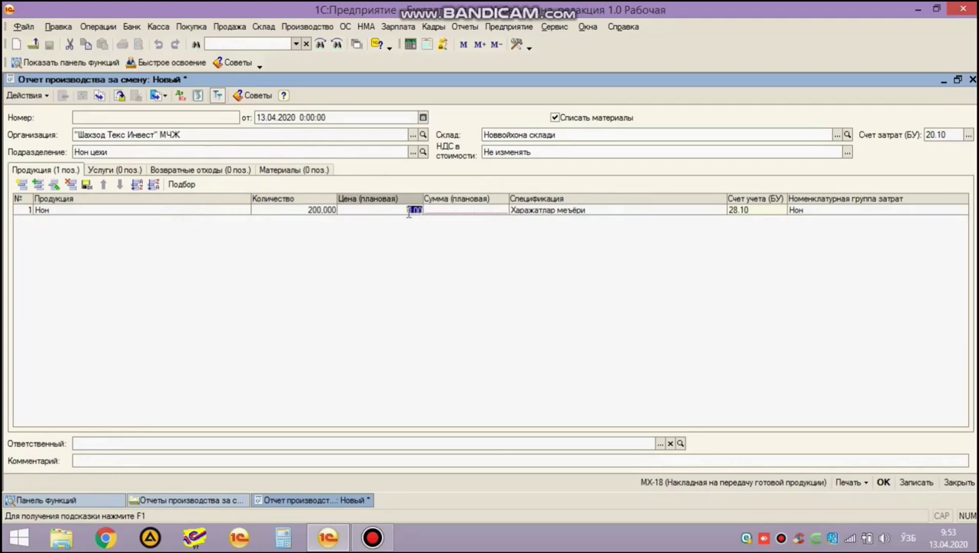
pyautogui.write('1500')
pyautogui.press('Return')
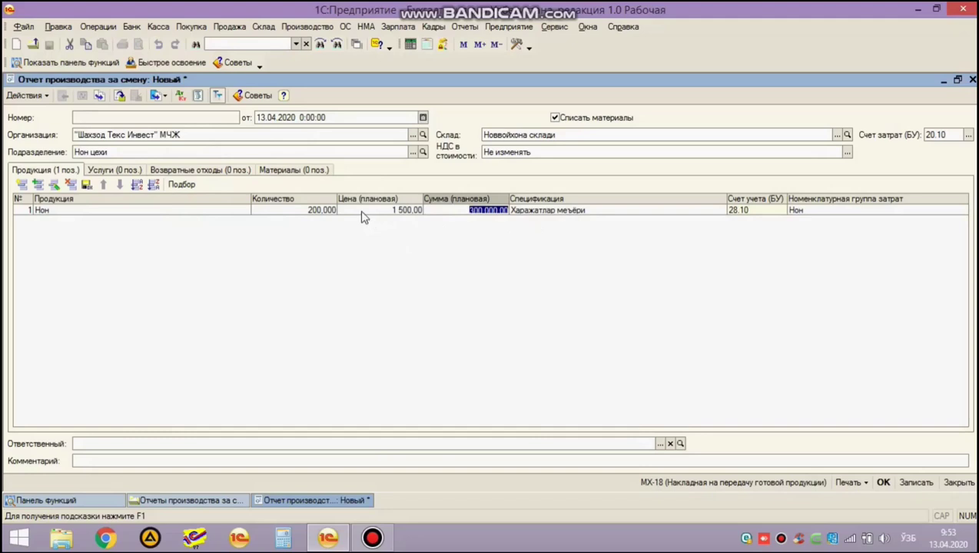
pyautogui.click(461, 209)
# Look over the report's Услуги and Возвратные отходы lists, then return to Продукция.
pyautogui.click(114, 171)
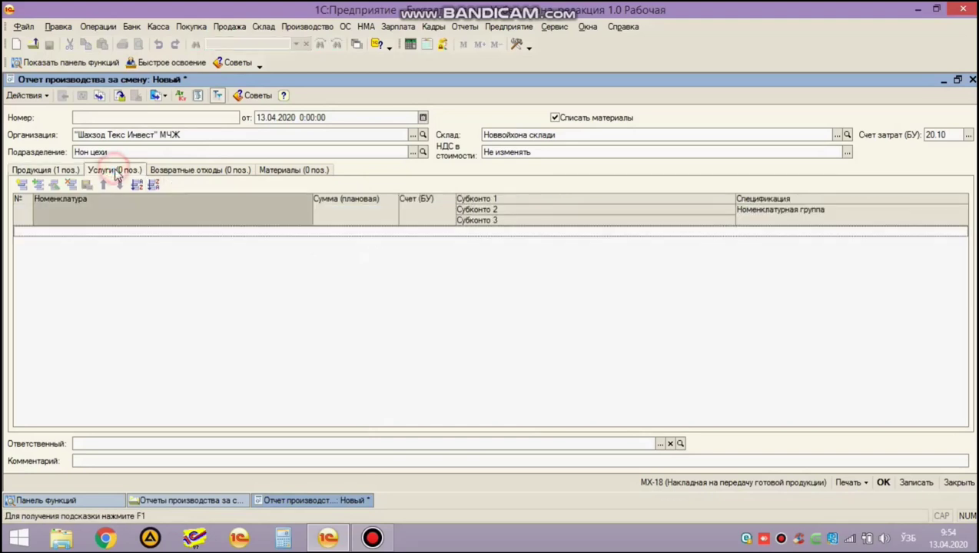
pyautogui.click(183, 174)
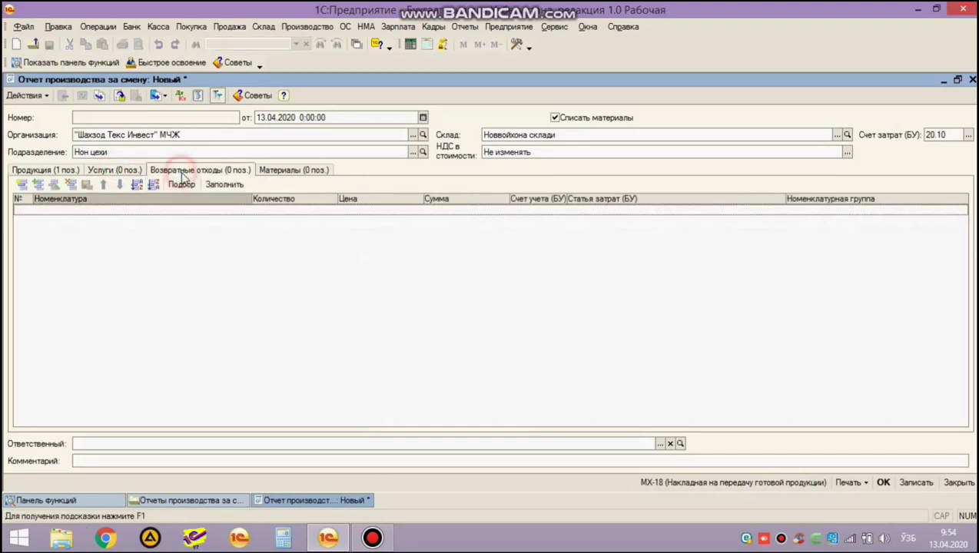
pyautogui.click(39, 170)
# Inspect the Нон item card's Отход setting and close it unchanged.
pyautogui.doubleClick(232, 211)
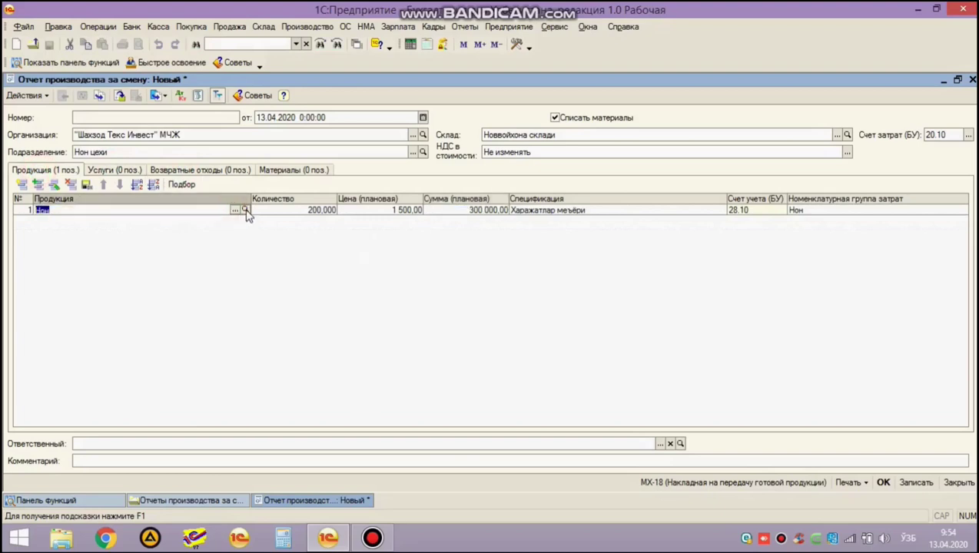
pyautogui.click(245, 210)
pyautogui.click(133, 340)
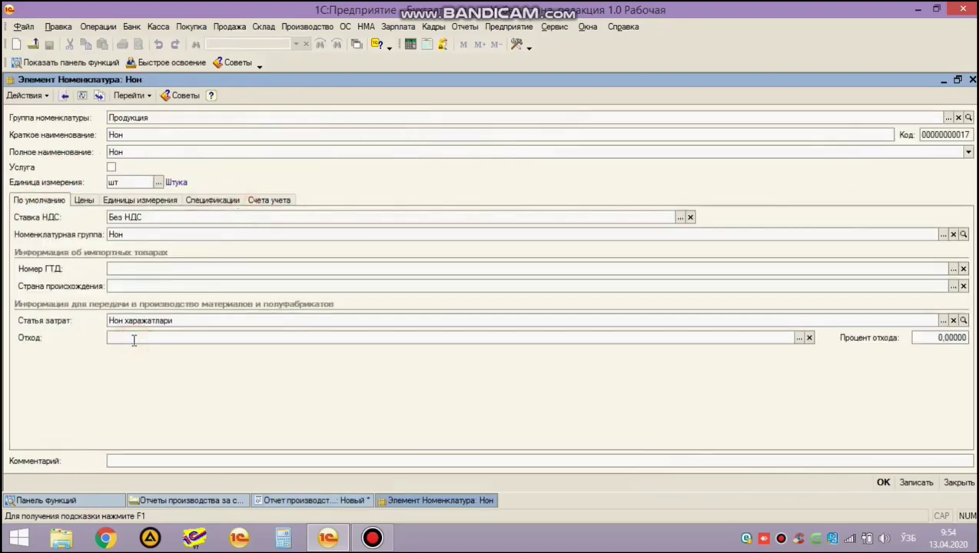
pyautogui.click(799, 339)
pyautogui.press('Escape')
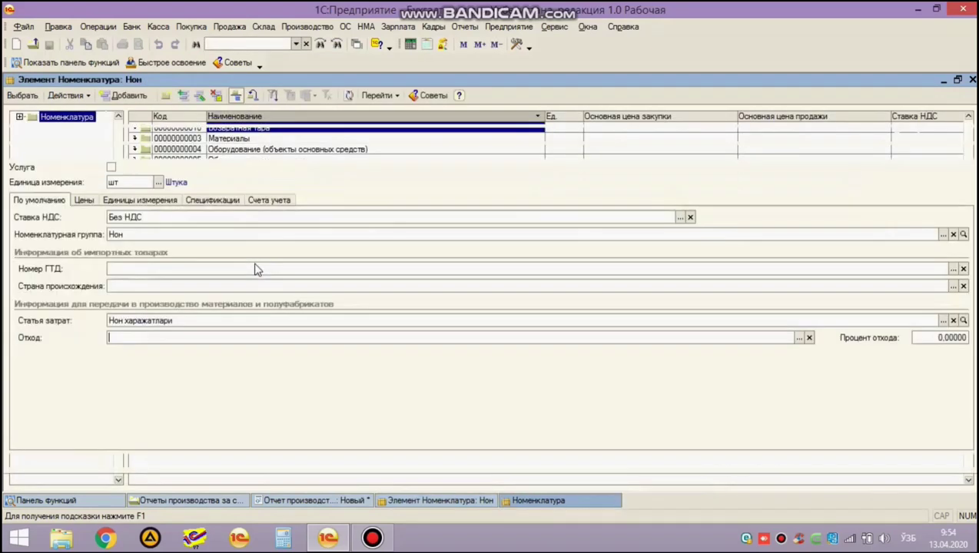
pyautogui.press('Escape')
pyautogui.click(156, 210)
pyautogui.press('Escape')
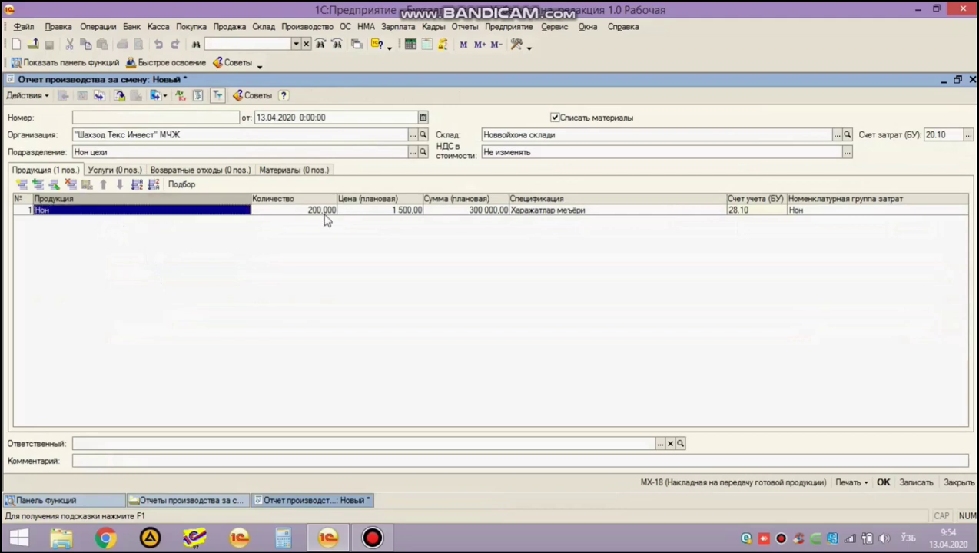
# Recheck returnable waste, then leave the still-empty Материалы list showing.
pyautogui.click(228, 171)
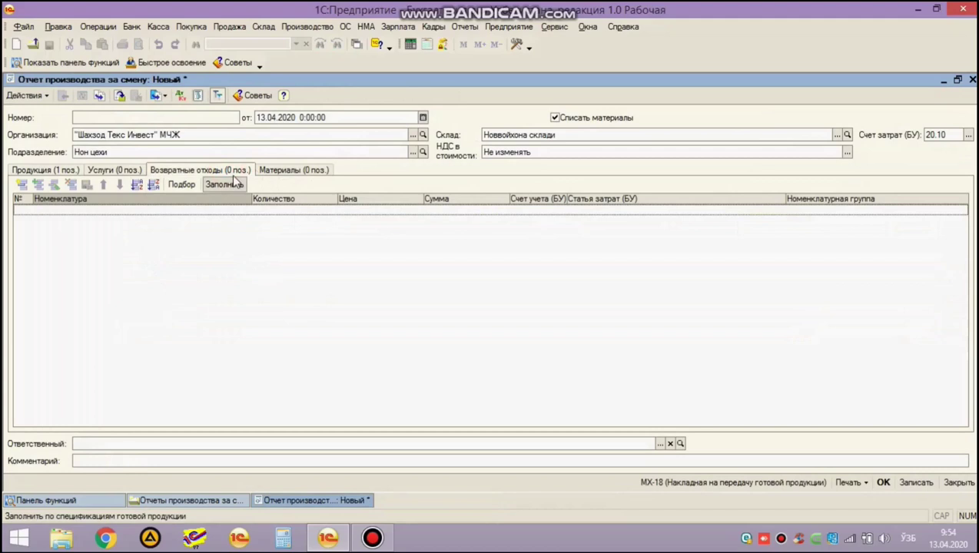
pyautogui.click(280, 171)
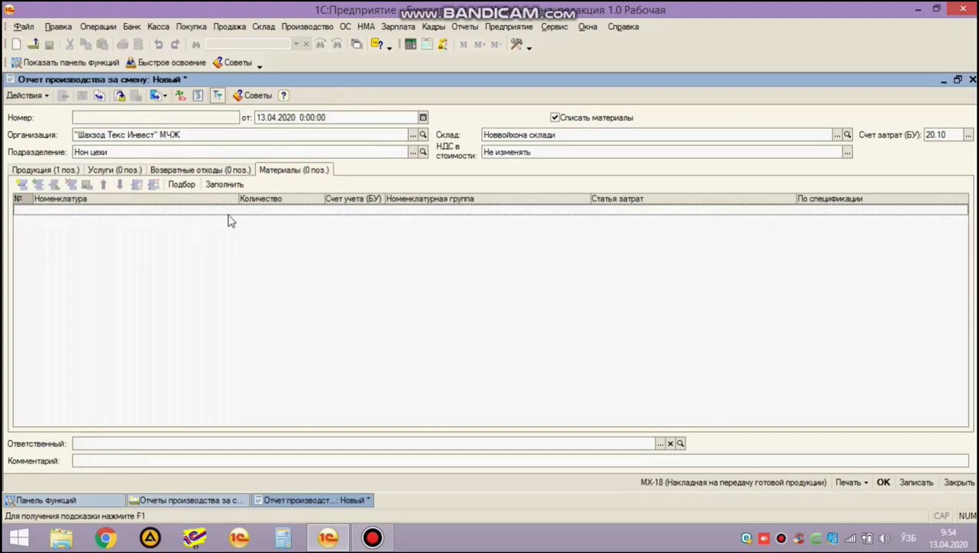
pyautogui.click(290, 175)
# Fill materials Ун 56, Ёғ 0,3, Туз 0,3, Дрожжи 0,07 from the specification and post report ШТИ00000001.
pyautogui.click(59, 175)
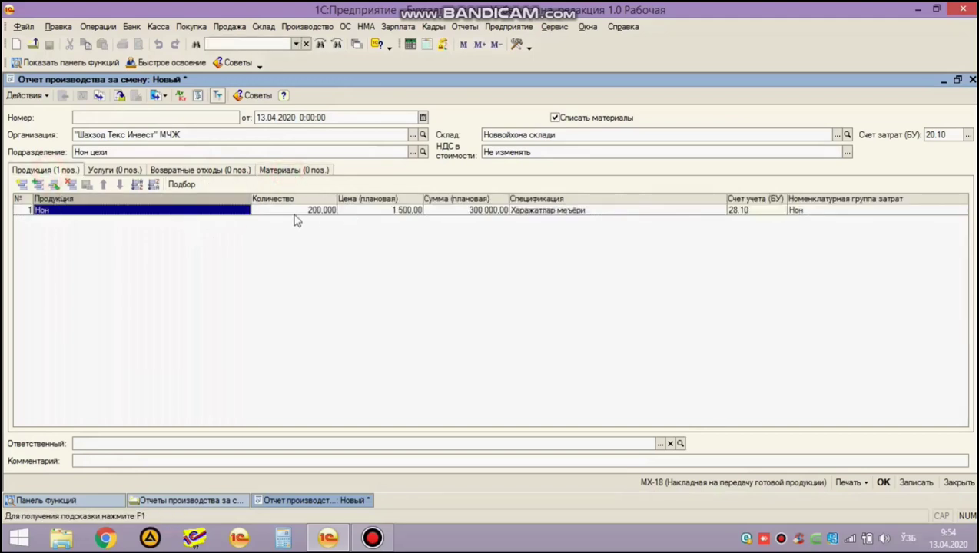
pyautogui.click(298, 174)
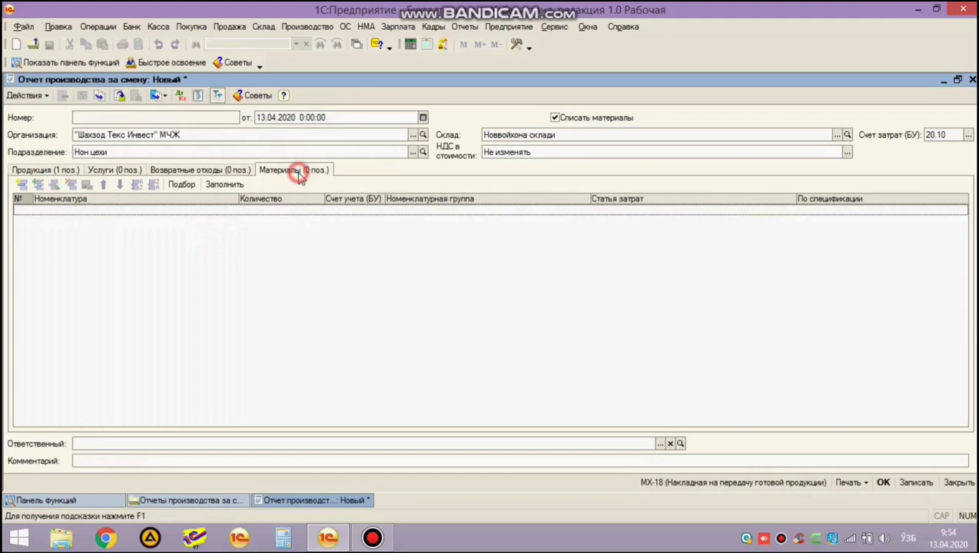
pyautogui.click(229, 186)
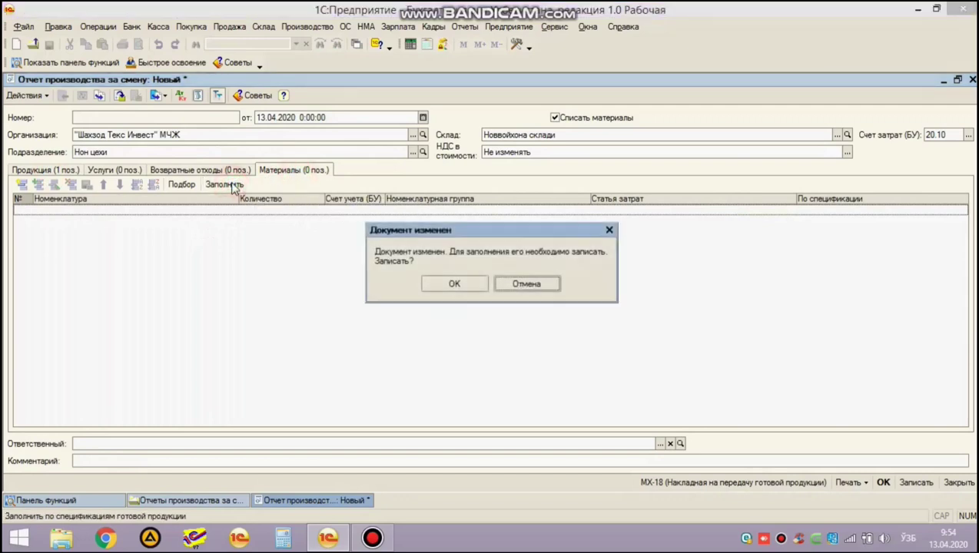
pyautogui.click(455, 284)
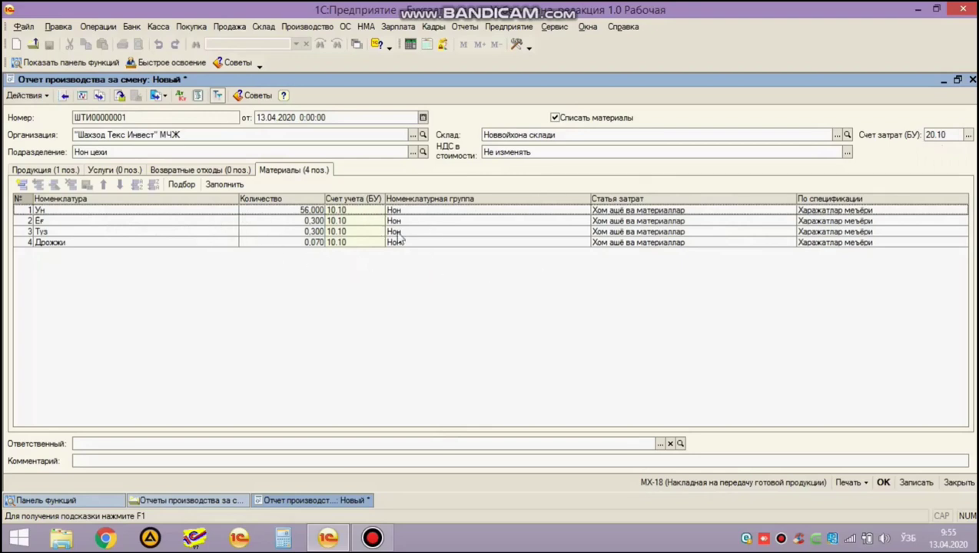
pyautogui.click(884, 483)
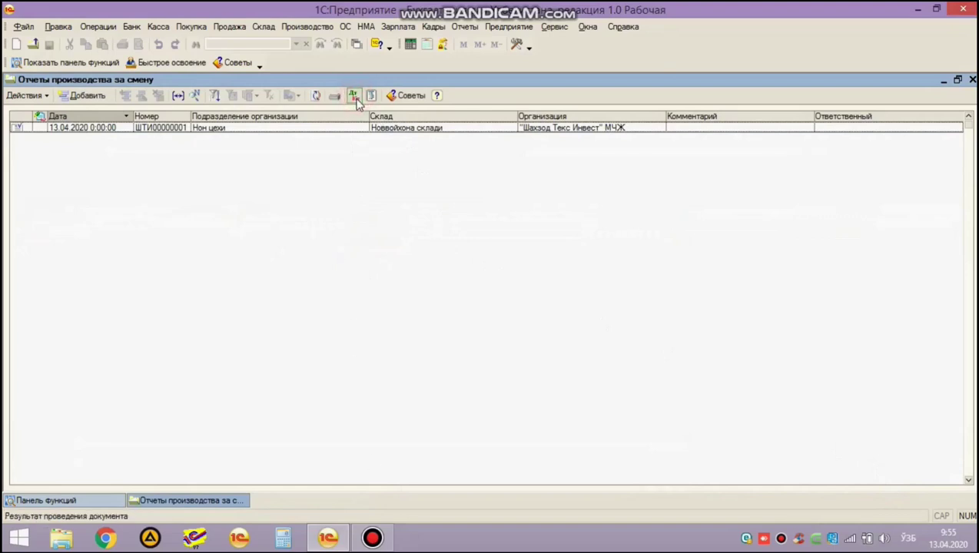
# Review the report's postings: 300 000,00 Нон output to 28.10, materials from 10.10 to 20.10.
pyautogui.doubleClick(496, 129)
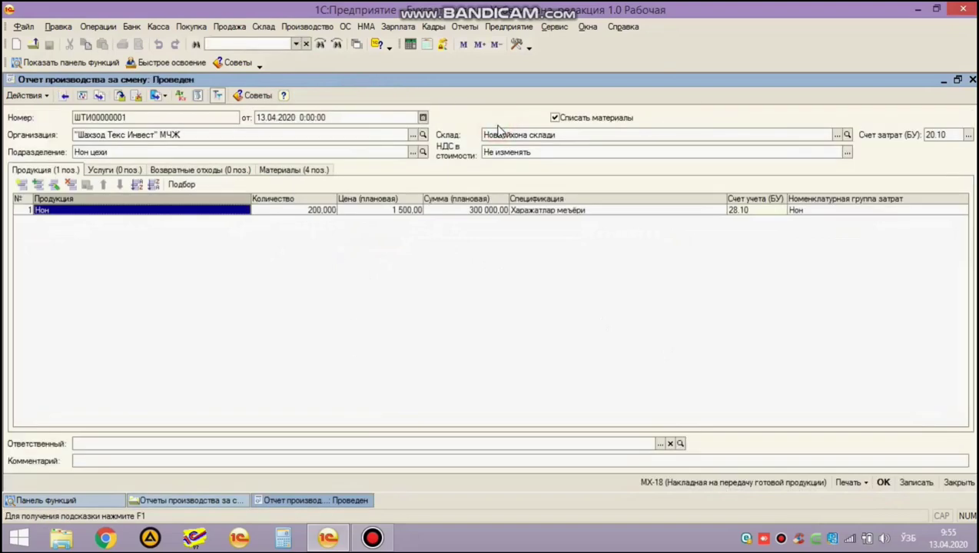
pyautogui.hotkey('ctrl', 'Return')
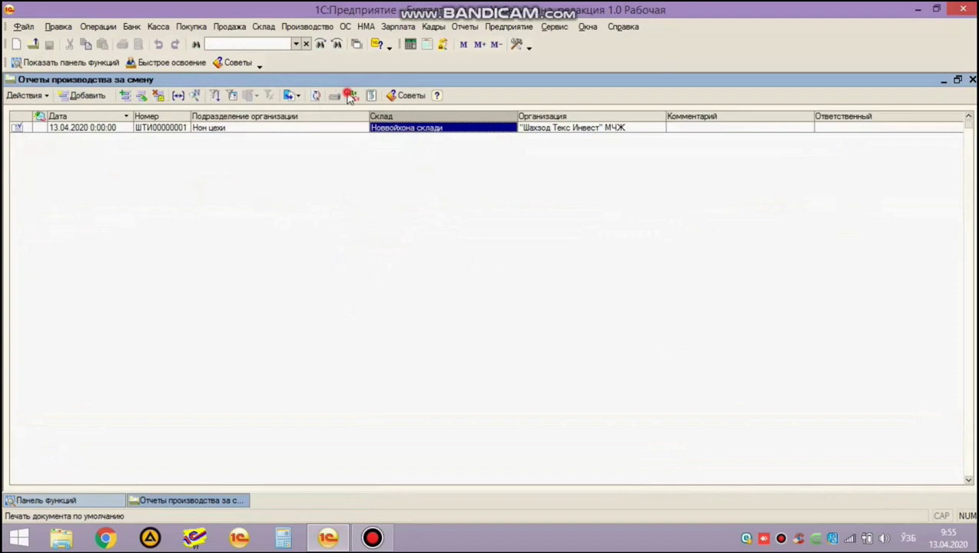
pyautogui.click(348, 93)
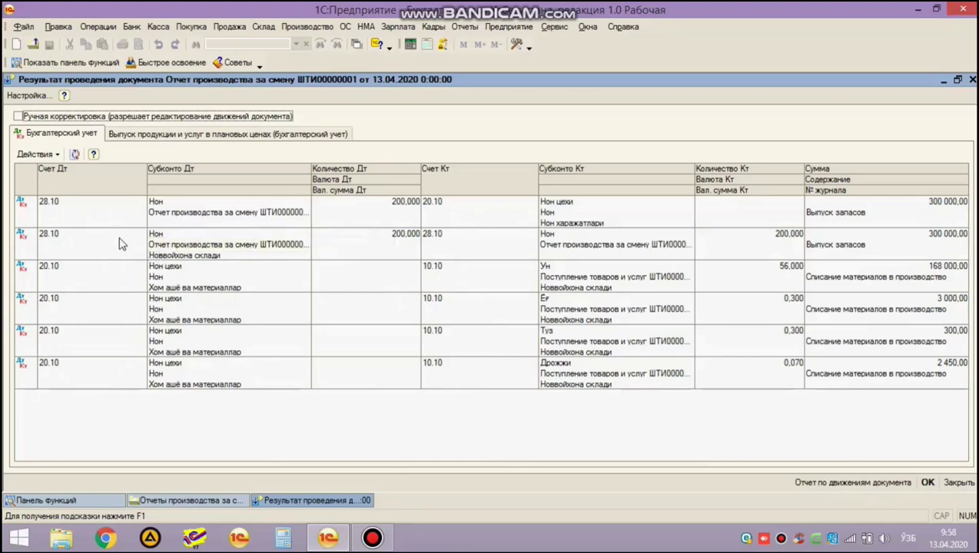
pyautogui.click(176, 257)
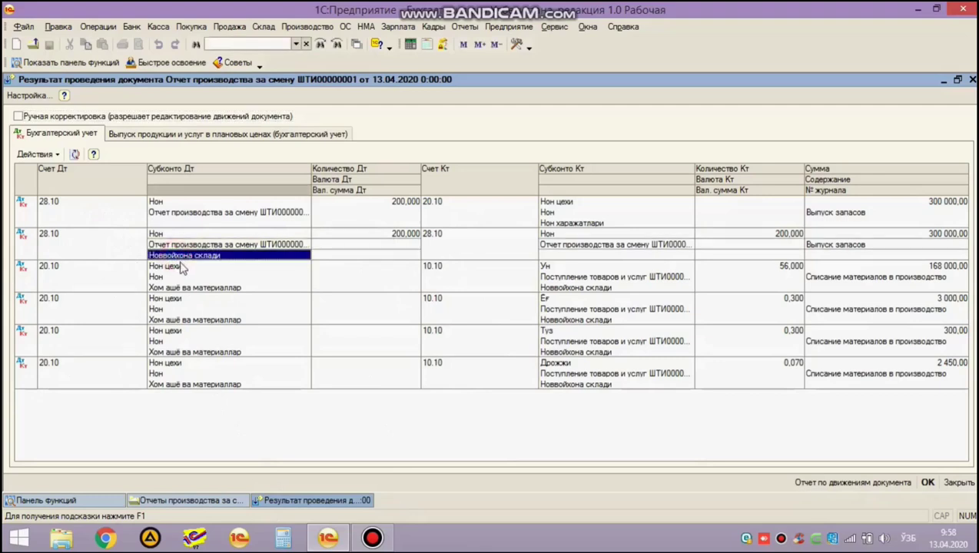
pyautogui.press('Escape')
pyautogui.press('Escape')
# Create a goods transfer from Новвойхона склади to Основной склад.
pyautogui.click(306, 91)
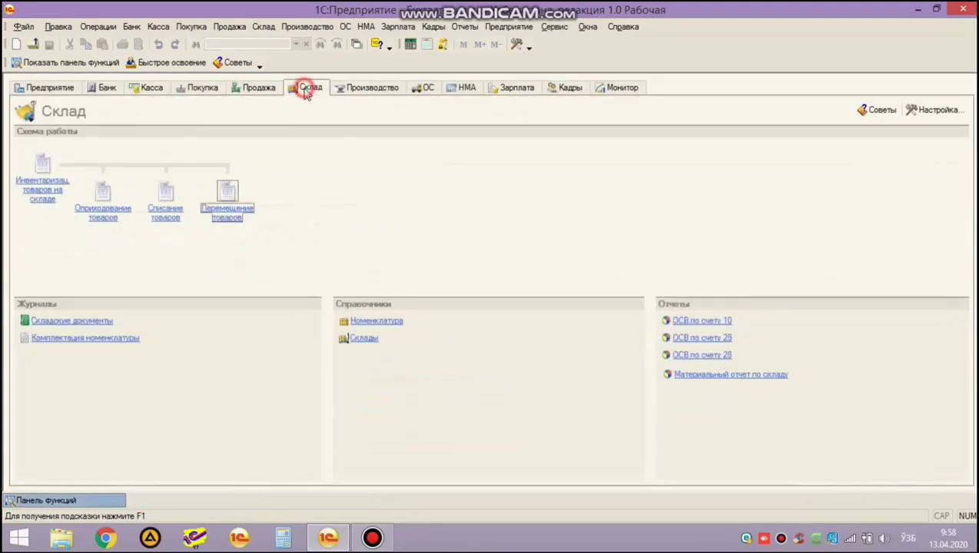
pyautogui.click(234, 217)
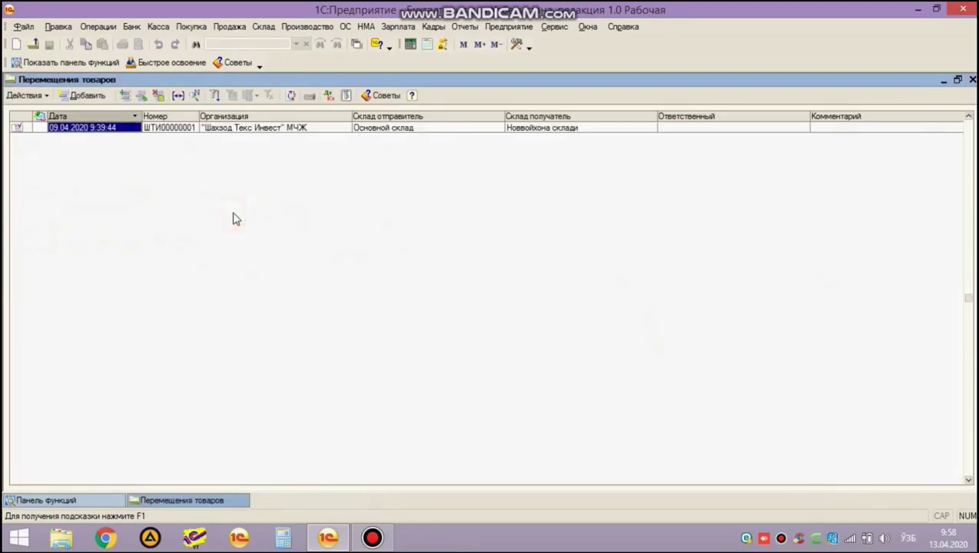
pyautogui.click(84, 97)
pyautogui.click(624, 182)
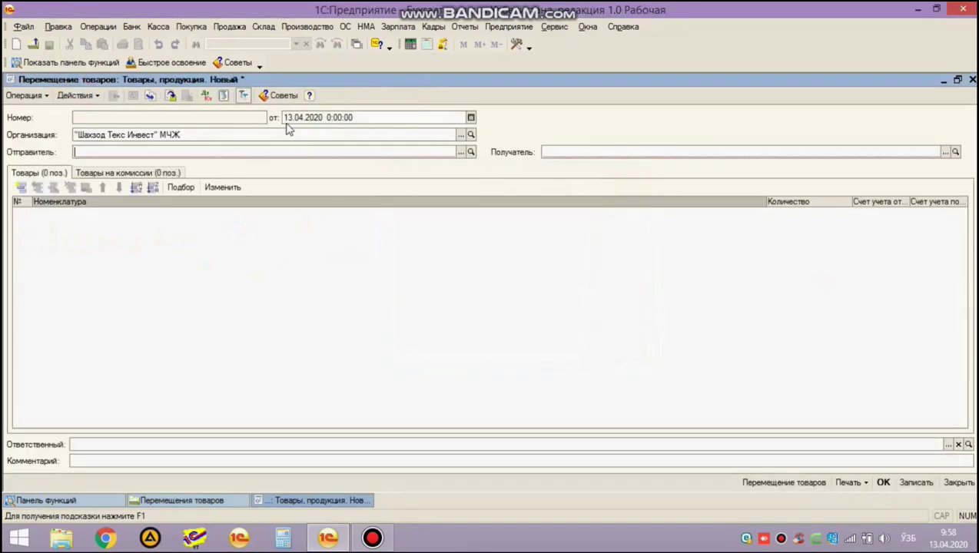
pyautogui.click(461, 152)
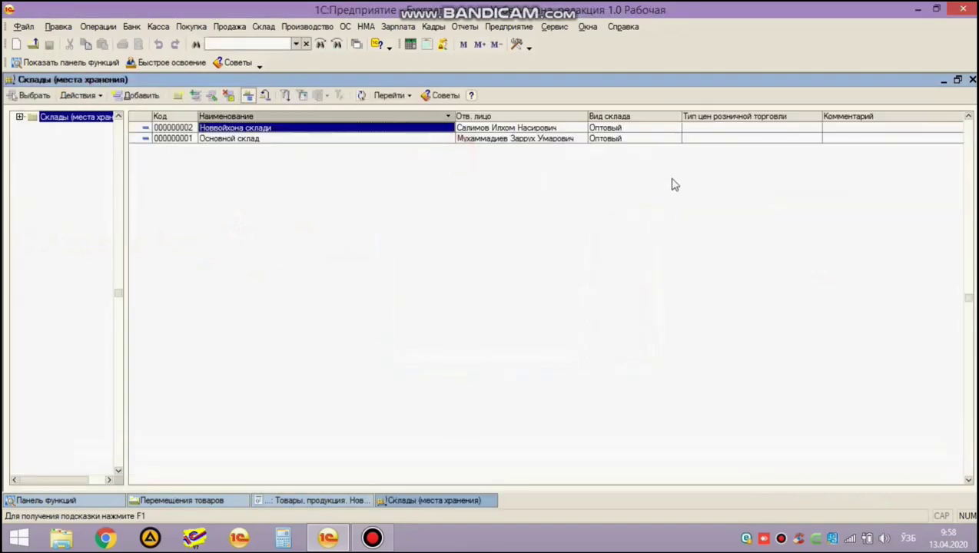
pyautogui.press('Return')
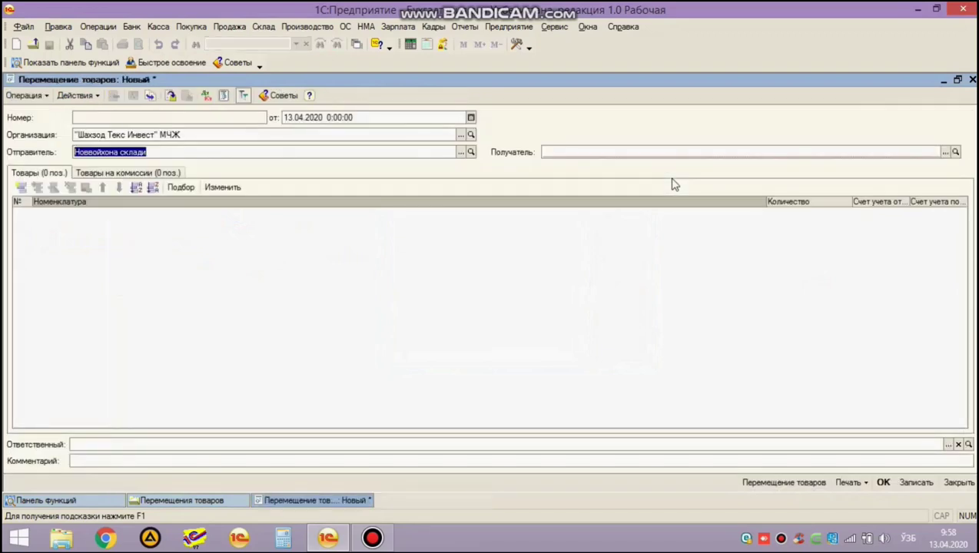
pyautogui.press('Return')
pyautogui.press('F4')
pyautogui.press('Down')
pyautogui.press('Return')
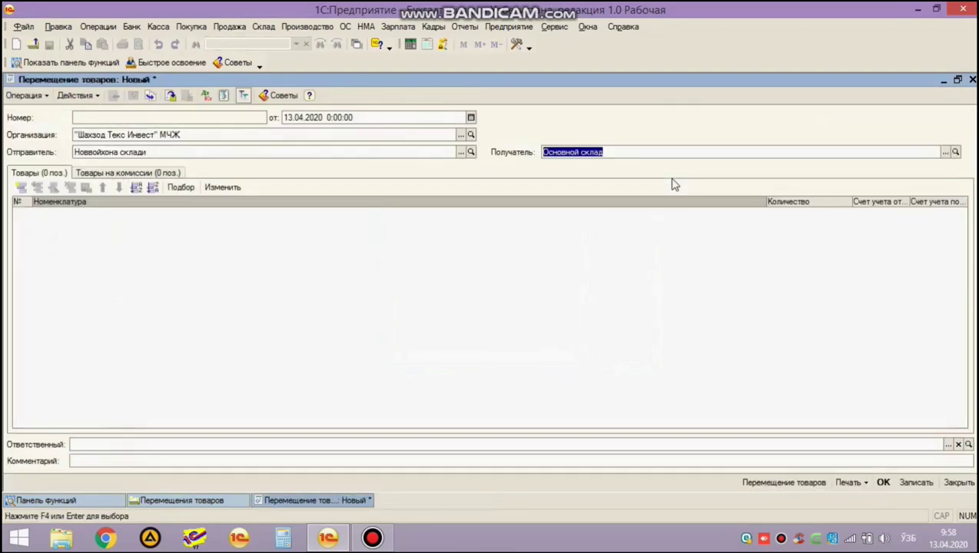
# Add a transfer row for Нон from the Продукция group with quantity 200.
pyautogui.click(155, 238)
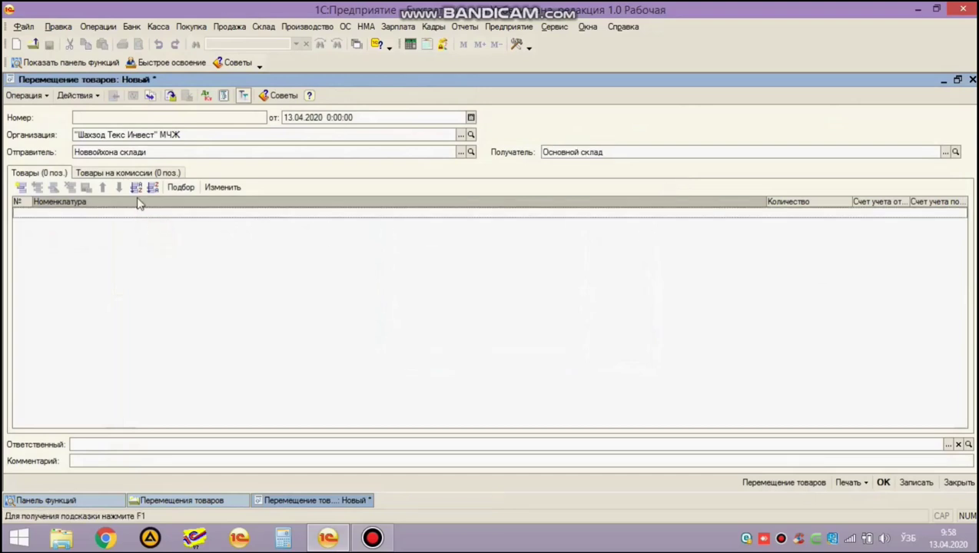
pyautogui.press('Insert')
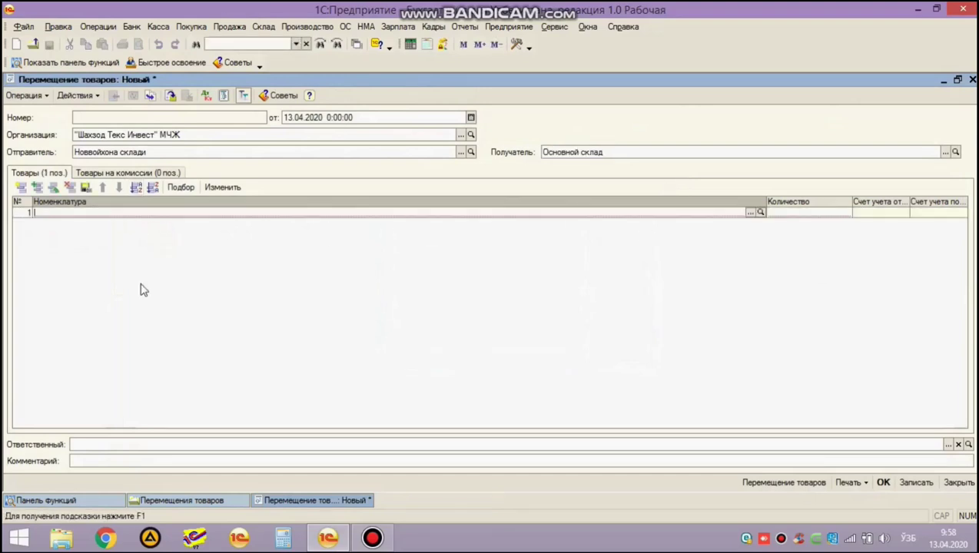
pyautogui.press('F4')
pyautogui.press('Down')
pyautogui.press('Down')
pyautogui.press('Down')
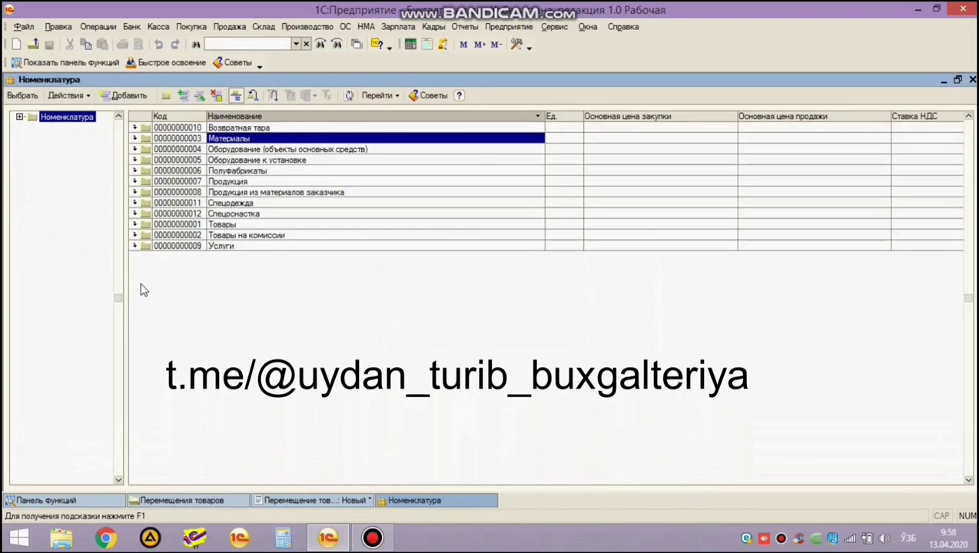
pyautogui.press('Down')
pyautogui.press('Down')
pyautogui.press('Return')
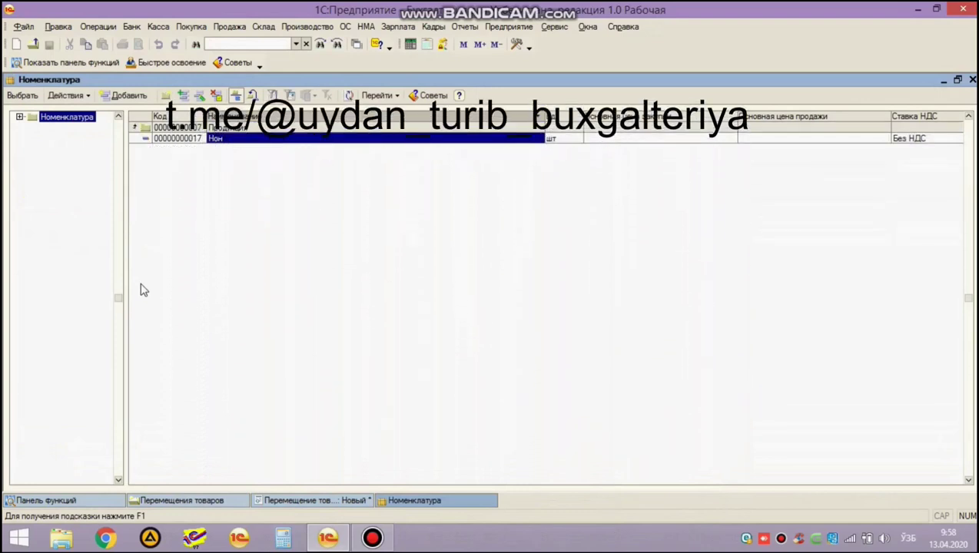
pyautogui.press('Return')
pyautogui.press('Return')
pyautogui.write('200')
pyautogui.press('Return')
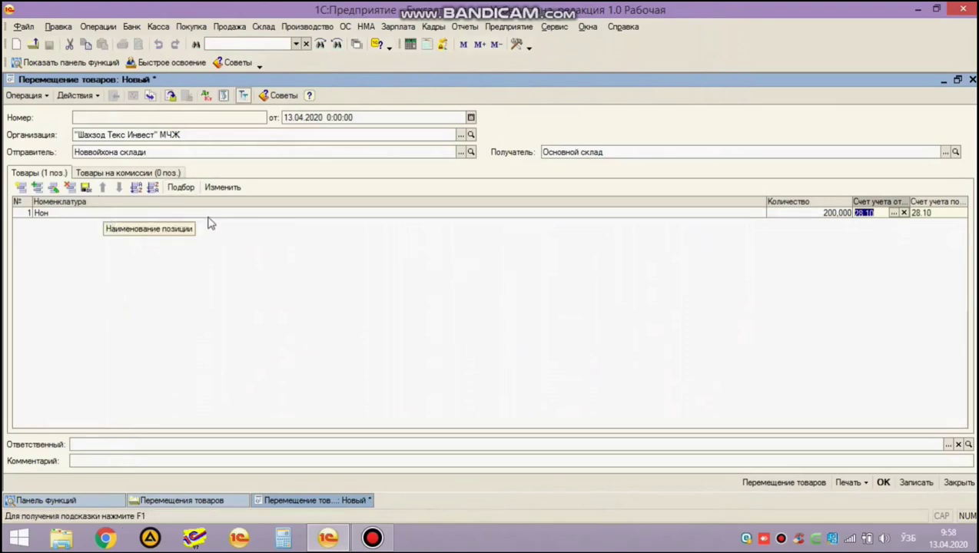
pyautogui.click(185, 152)
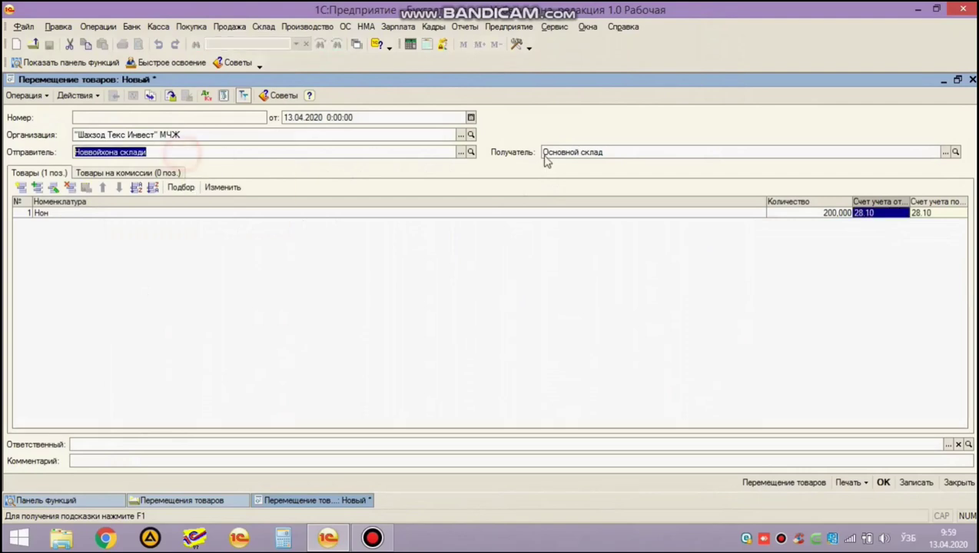
# Verify the receiving warehouse and account 28.10, post transfer ШТИ00000002, and show its postings.
pyautogui.click(632, 154)
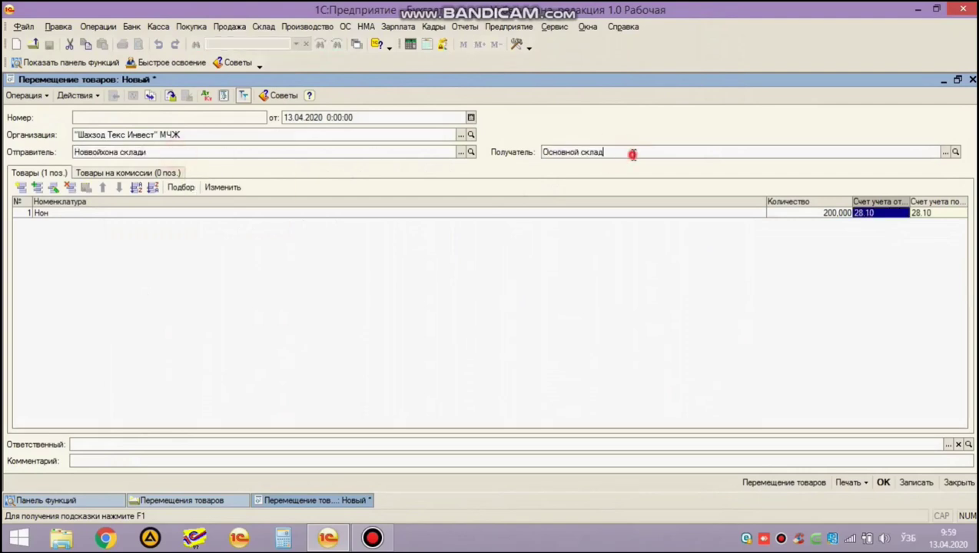
pyautogui.click(876, 220)
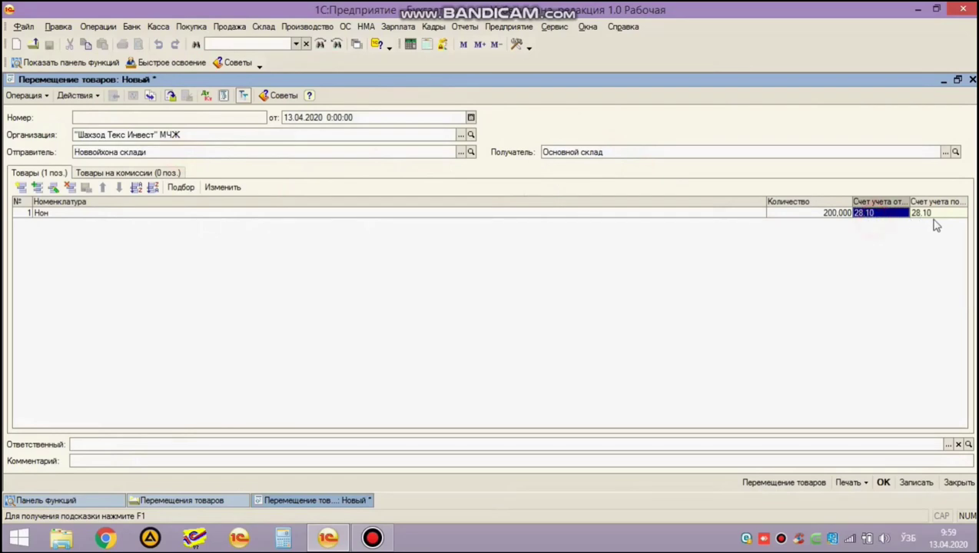
pyautogui.click(883, 483)
pyautogui.click(329, 96)
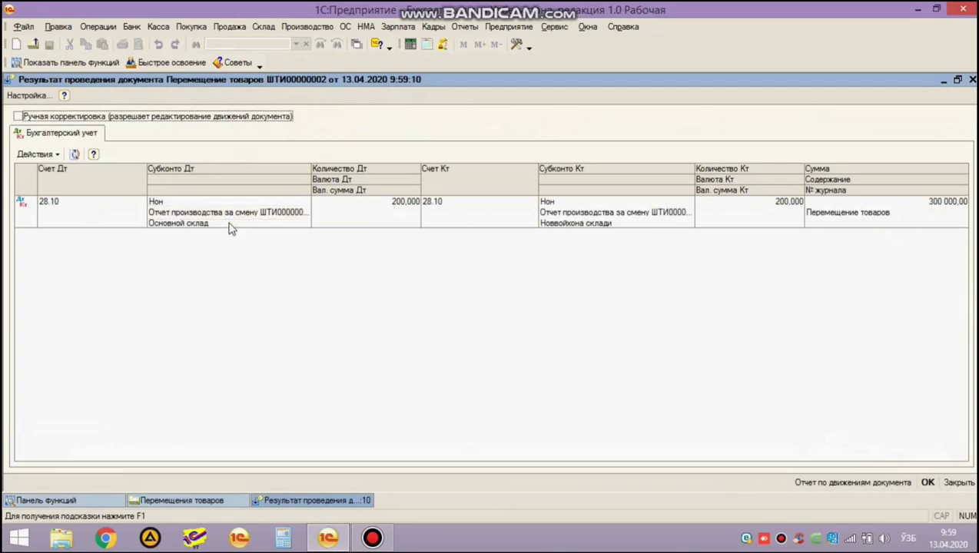
# Check the 300 000,00 posting from Новвойхона склади to Основной склад, then reopen transfer ШТИ00000002.
pyautogui.click(230, 225)
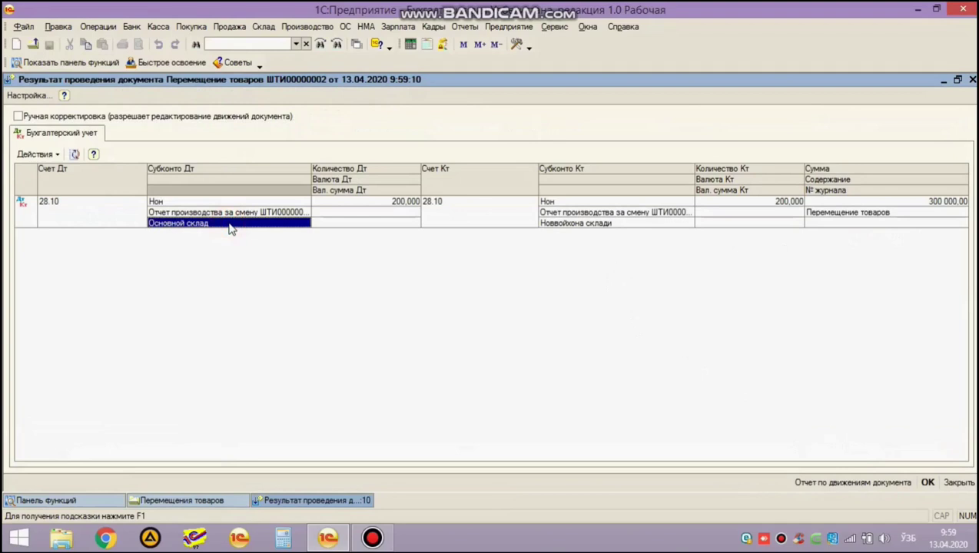
pyautogui.click(555, 224)
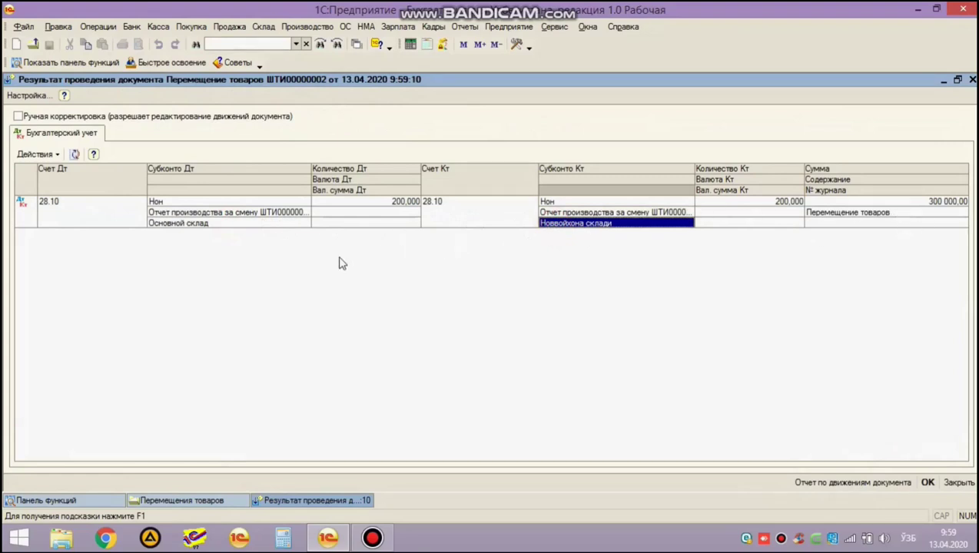
pyautogui.press('Escape')
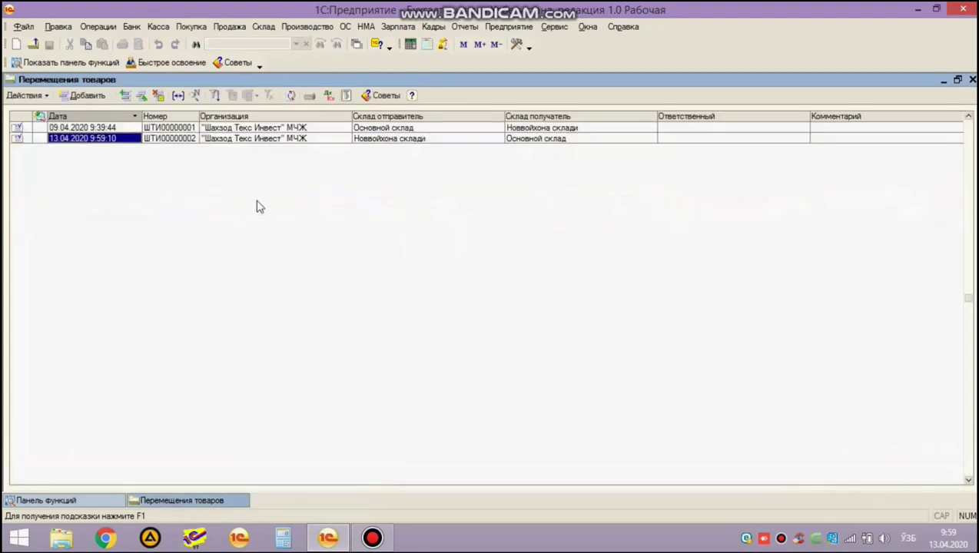
pyautogui.press('Return')
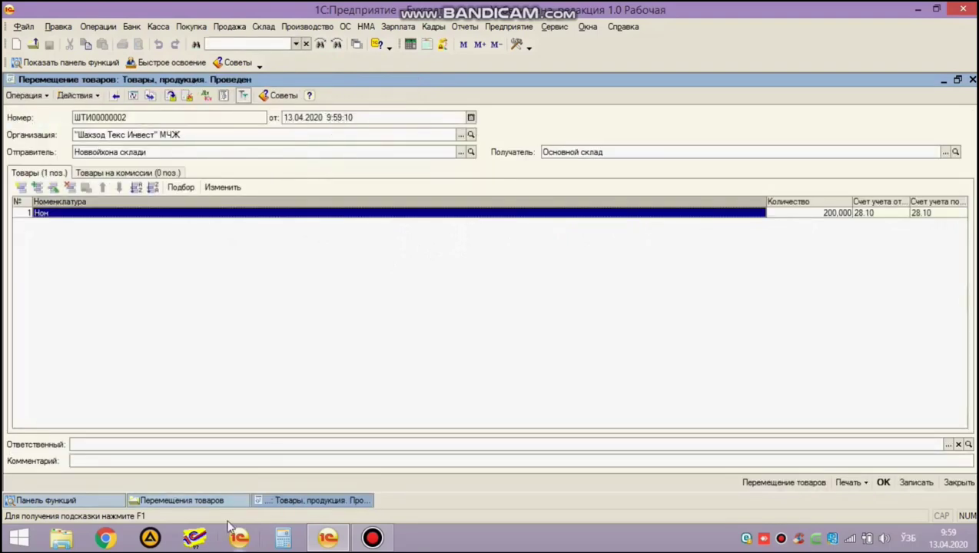
# Reopen shift report ШТИ00000001, change its time to 12:00:00 and save, then return to the transfer.
pyautogui.click(100, 500)
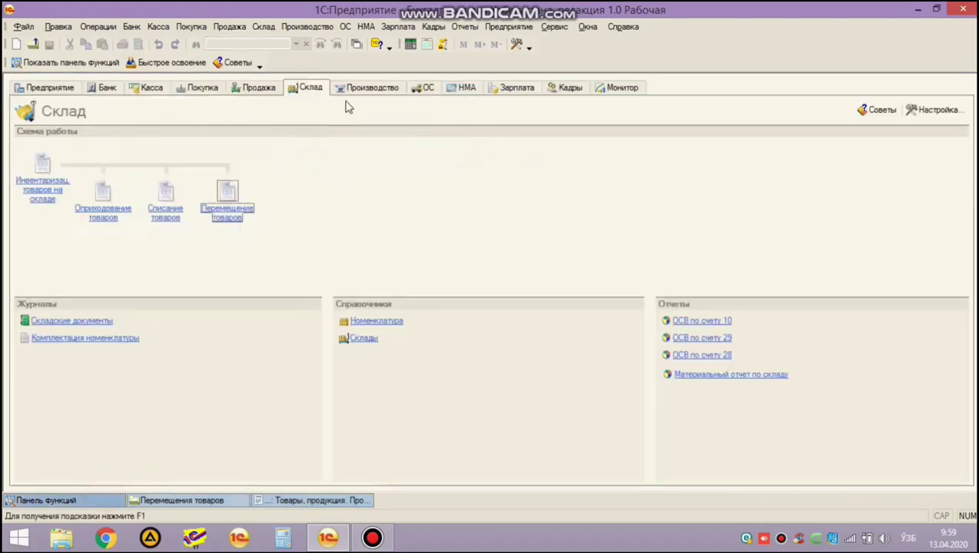
pyautogui.click(359, 88)
pyautogui.click(232, 249)
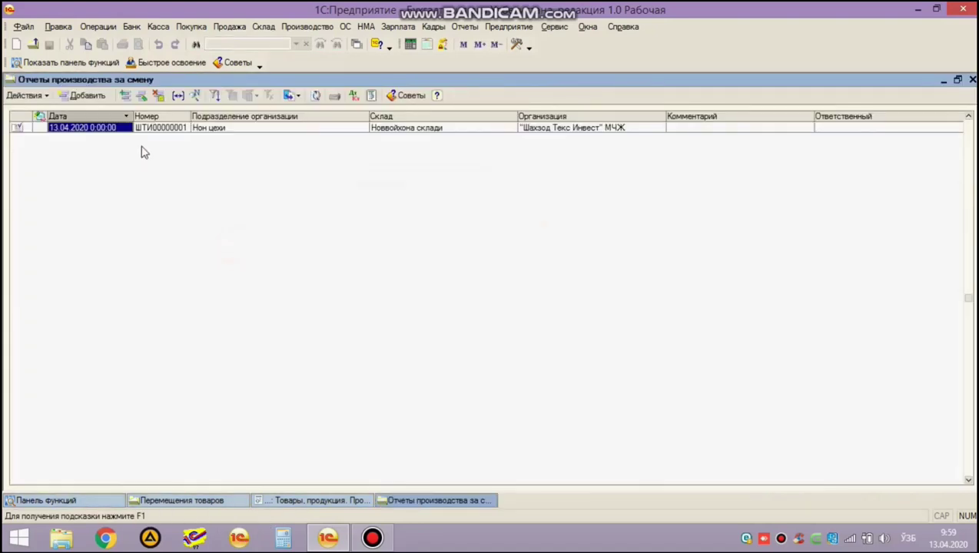
pyautogui.doubleClick(103, 130)
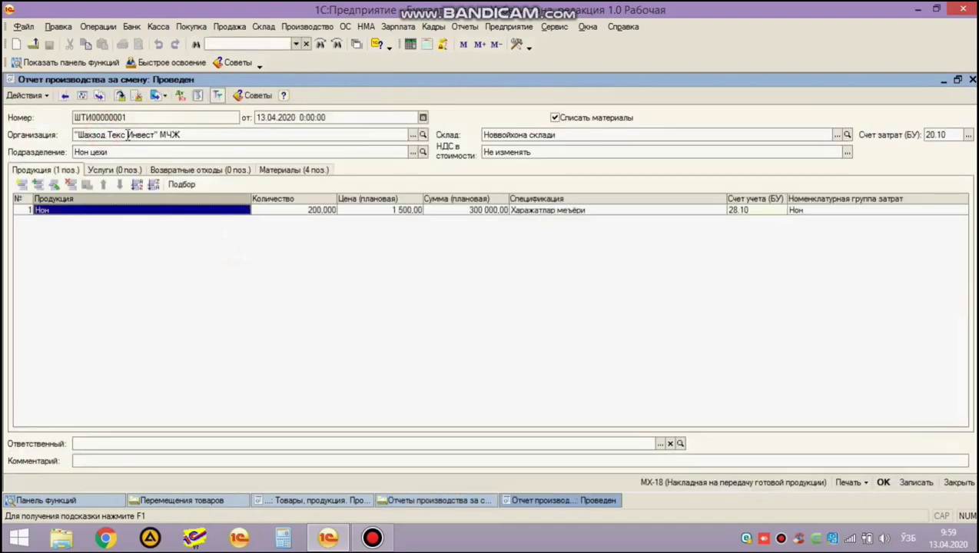
pyautogui.click(296, 117)
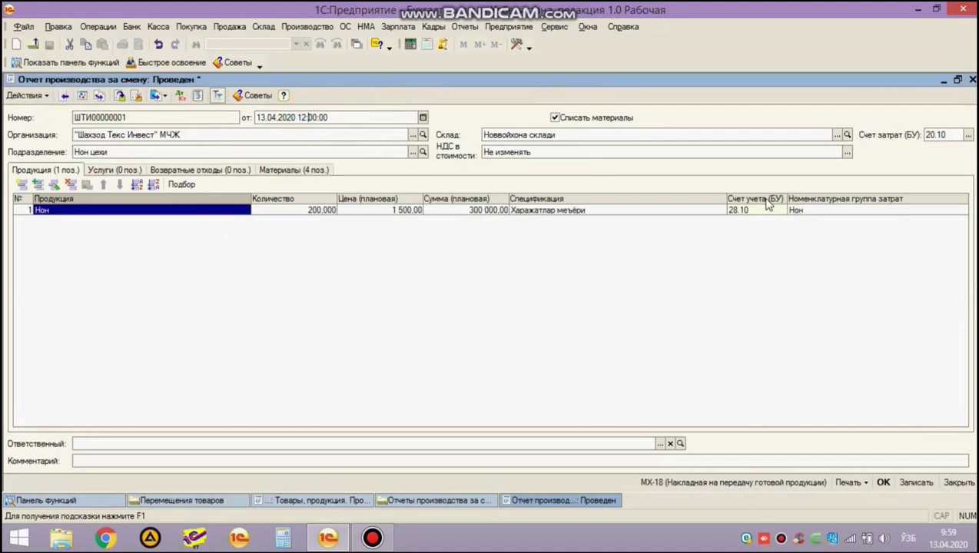
pyautogui.hotkey('ctrl', 'Return')
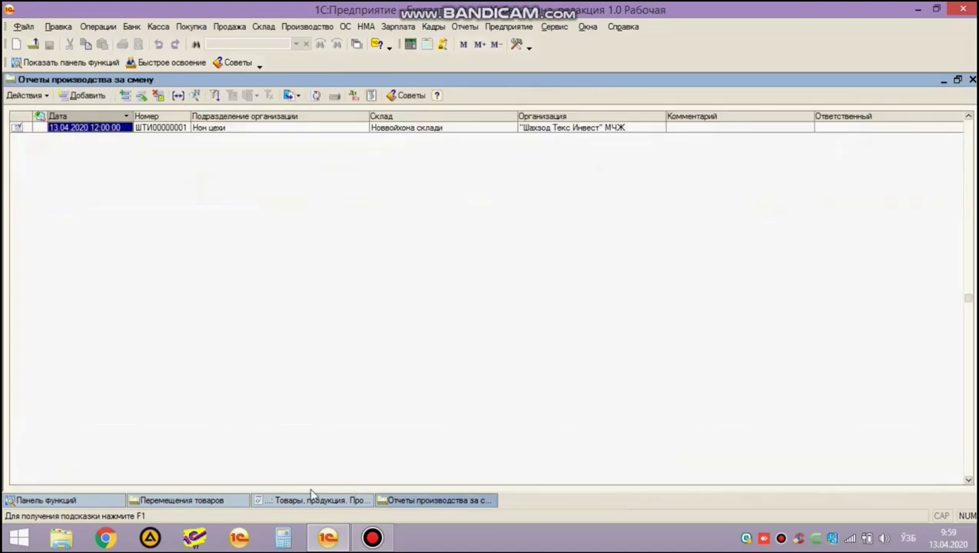
pyautogui.click(291, 500)
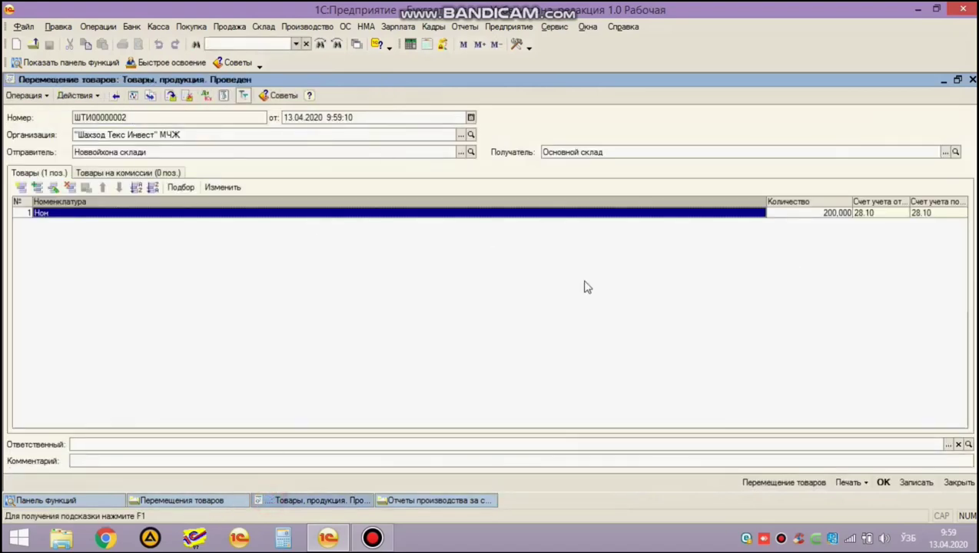
# Try posting transfer ШТИ00000002; it fails with 200 Нон not written off from 28.10.
pyautogui.click(880, 483)
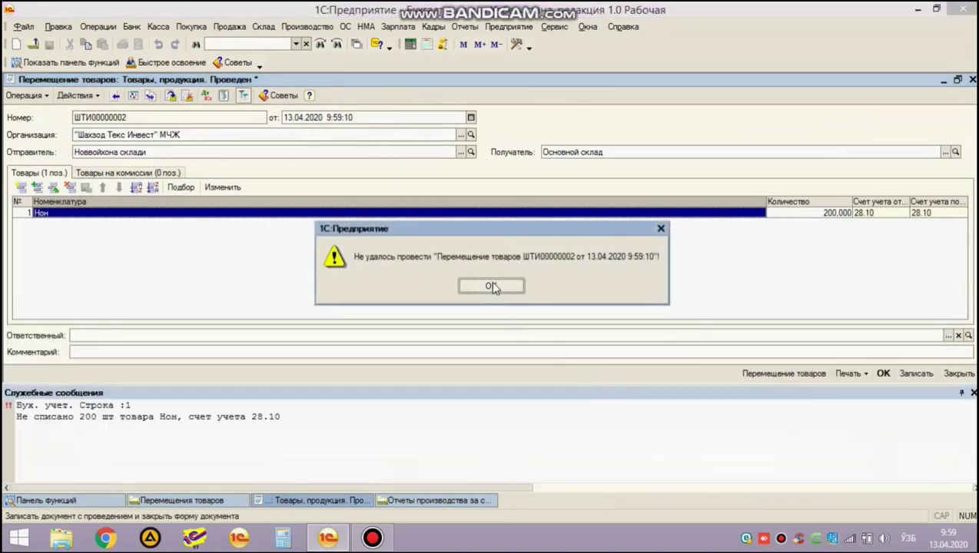
pyautogui.click(492, 287)
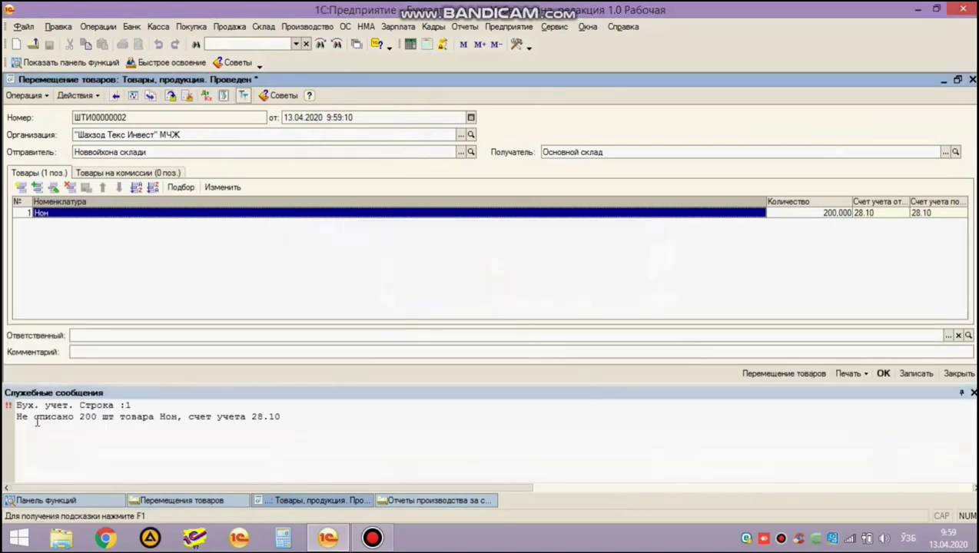
pyautogui.click(131, 153)
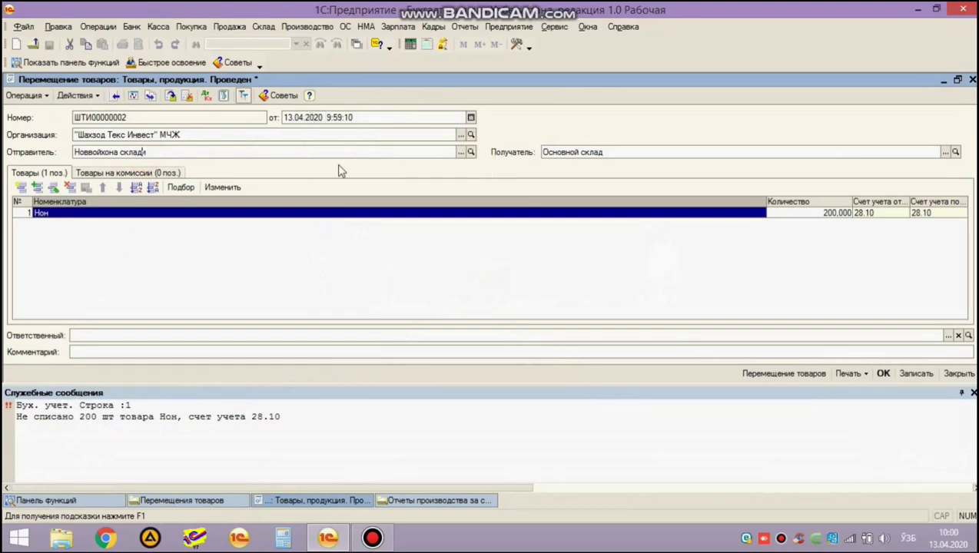
pyautogui.click(323, 118)
pyautogui.click(324, 117)
pyautogui.click(354, 118)
pyautogui.click(973, 392)
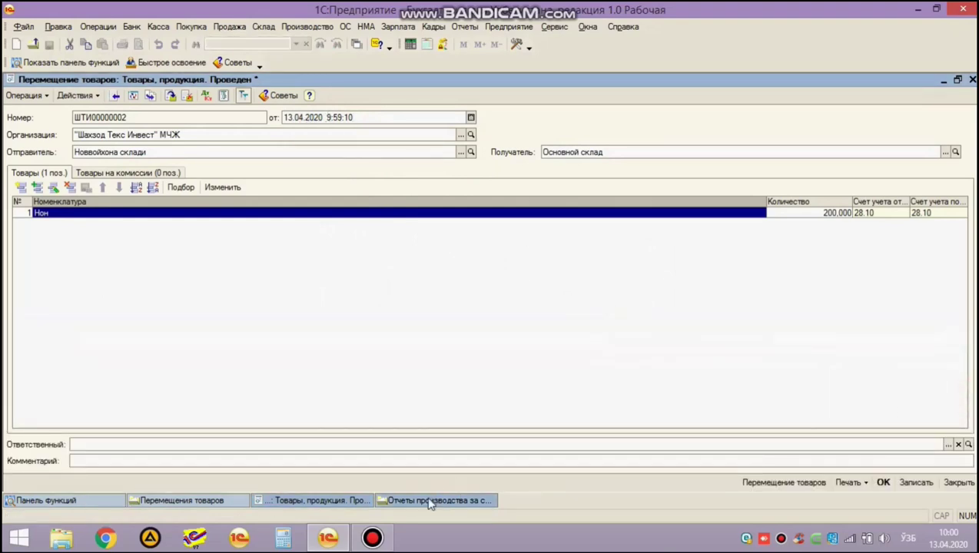
pyautogui.click(428, 501)
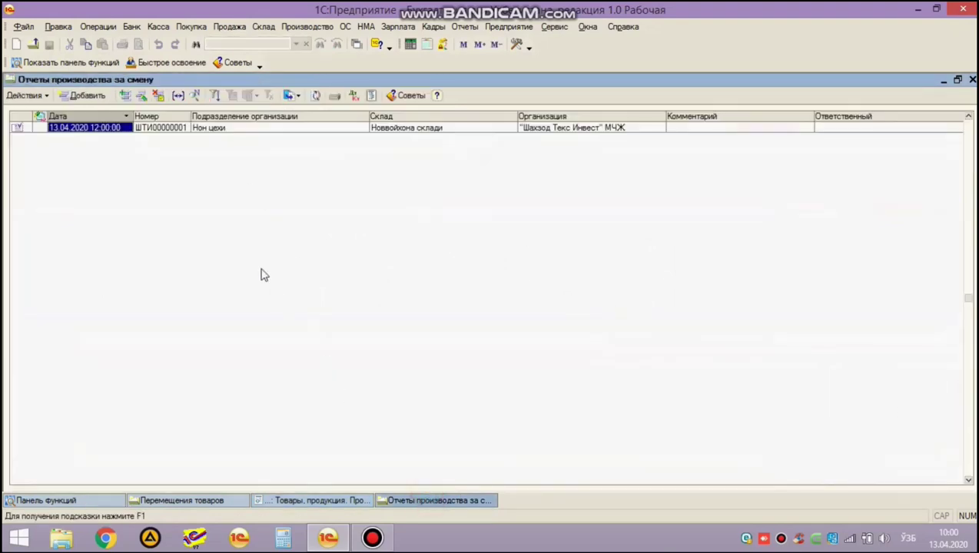
# Open report ШТИ00000001 and inspect the current Ун quantity on Материалы.
pyautogui.press('Return')
pyautogui.click(315, 171)
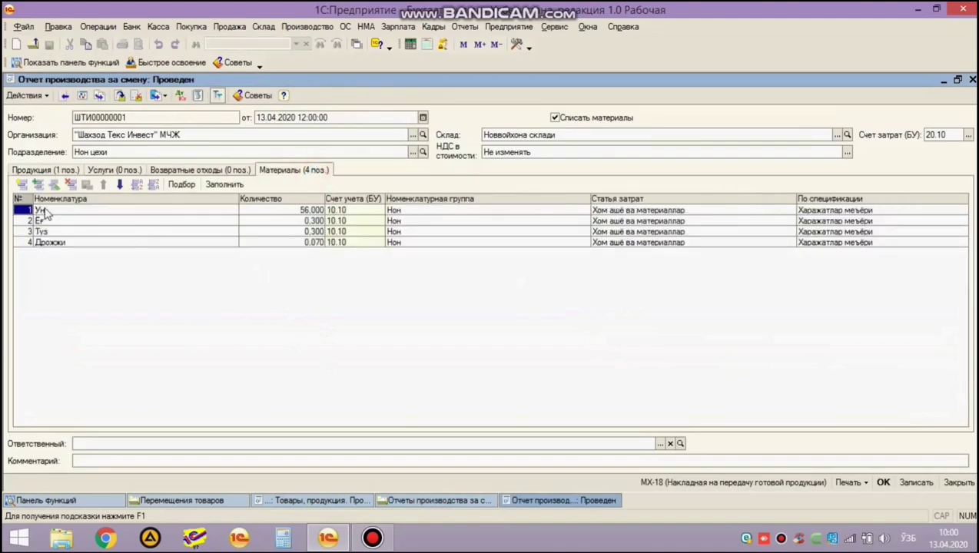
pyautogui.click(49, 209)
pyautogui.click(285, 215)
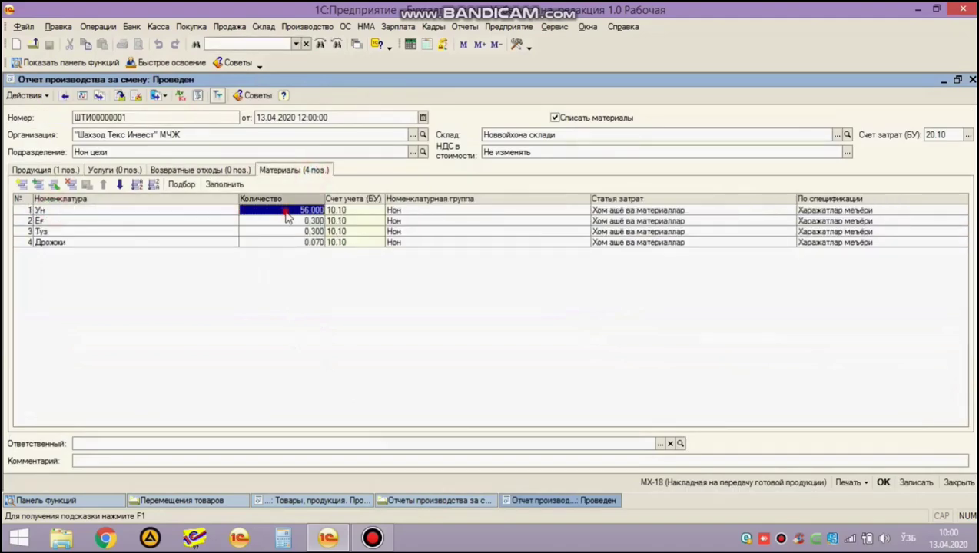
pyautogui.click(285, 212)
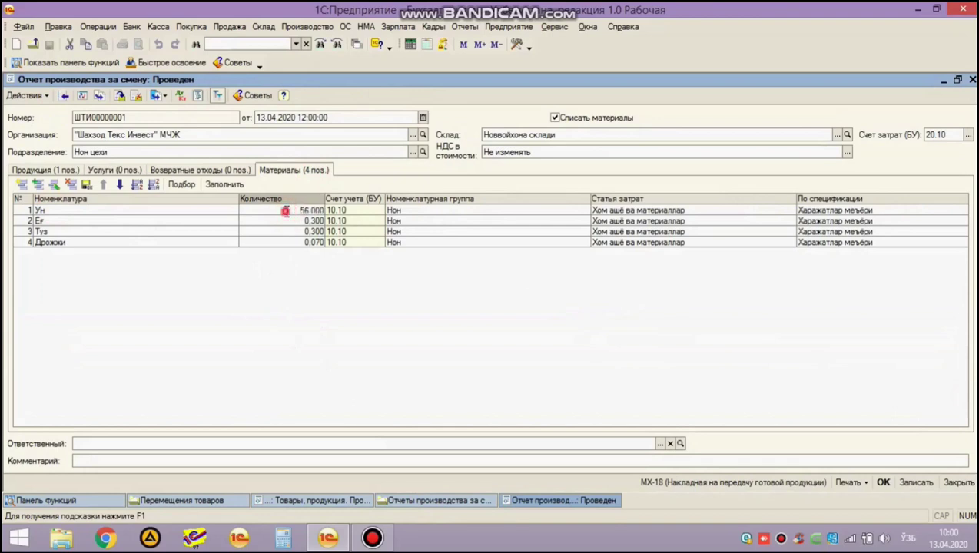
# Set Нон output to 2 000 and refill materials: Ун 560, Ёғ 3, Туз 3, Дрожжи 0,7.
pyautogui.click(46, 170)
pyautogui.doubleClick(291, 211)
pyautogui.write('2 000')
pyautogui.press('Return')
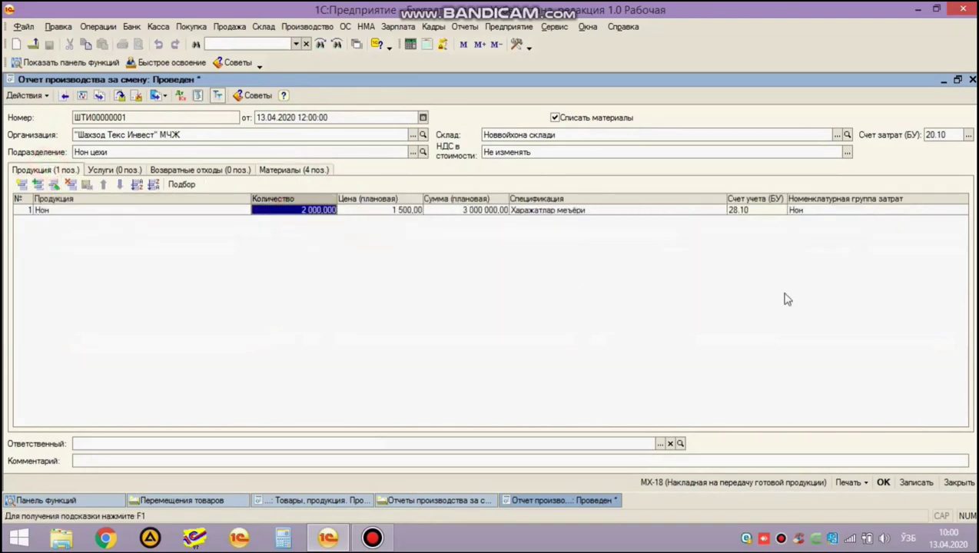
pyautogui.click(312, 171)
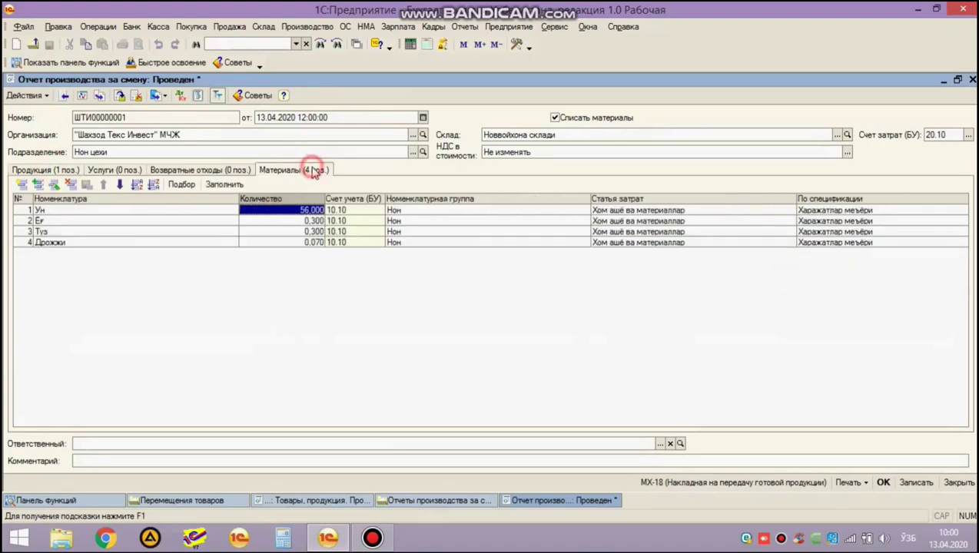
pyautogui.click(227, 185)
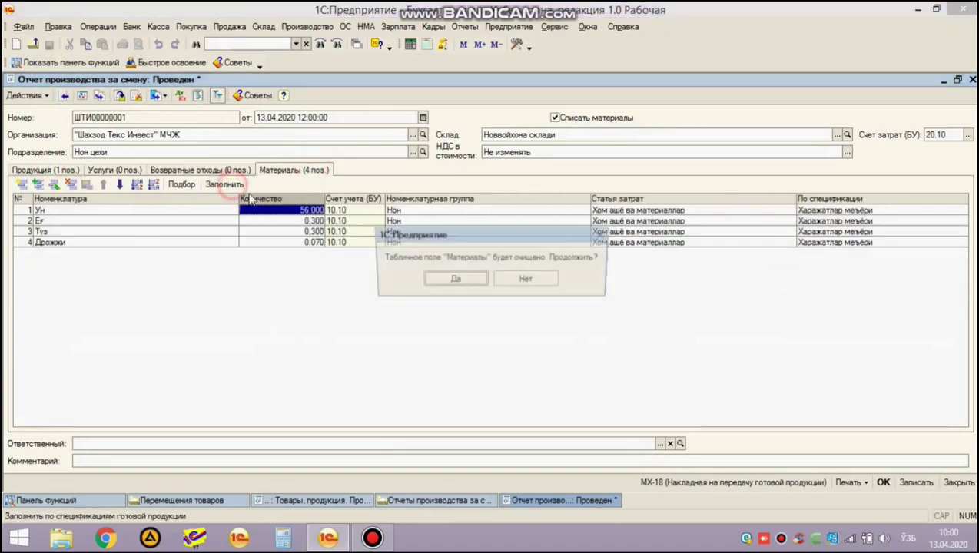
pyautogui.click(454, 279)
pyautogui.click(454, 283)
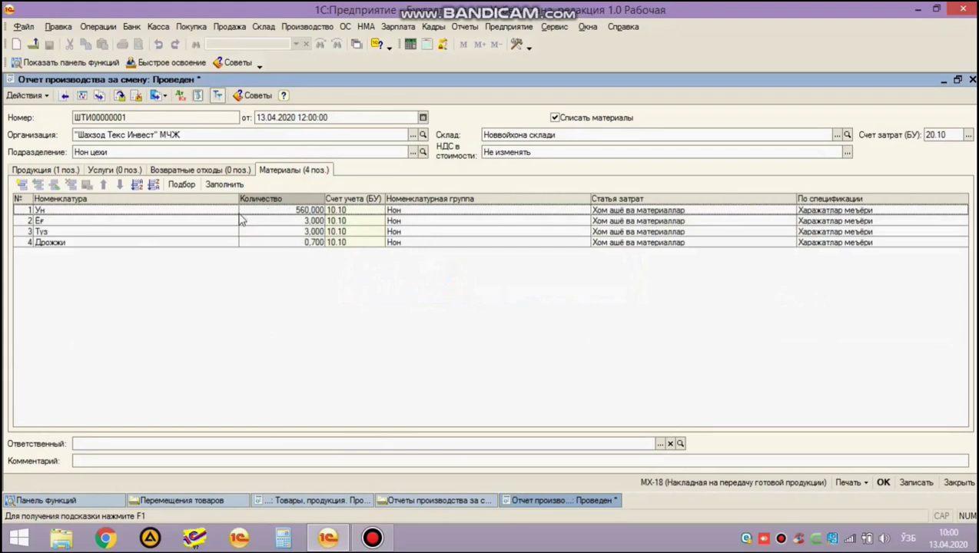
# Attempt to post the report and dismiss the failure over 160 kg of Ун short on 10.10.
pyautogui.click(883, 481)
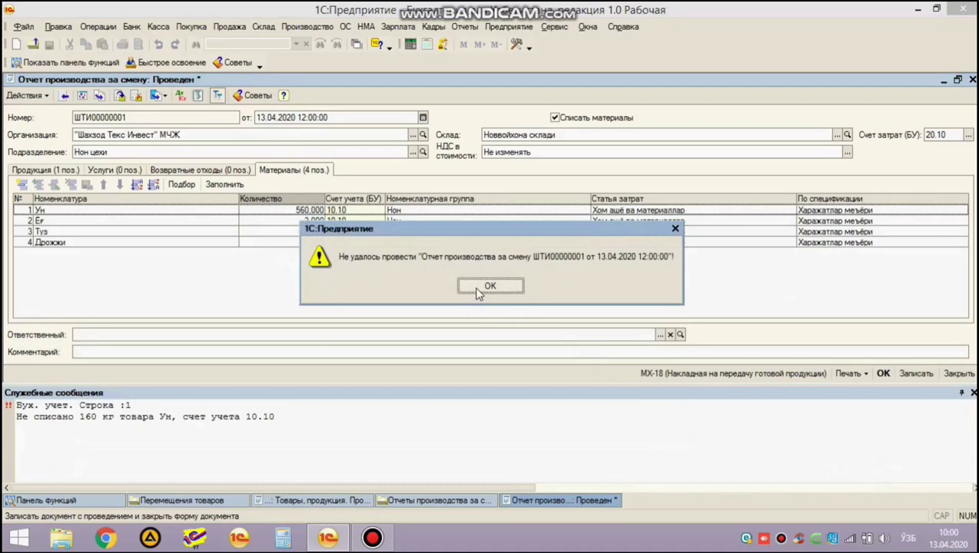
pyautogui.click(473, 288)
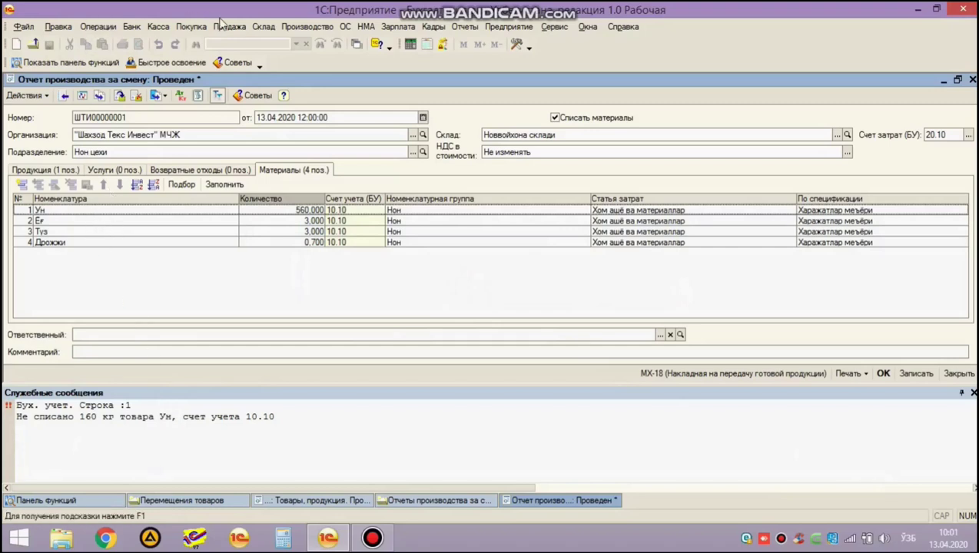
# Look at the warehouse Материальный отчет, setting its period start, then close it.
pyautogui.click(263, 26)
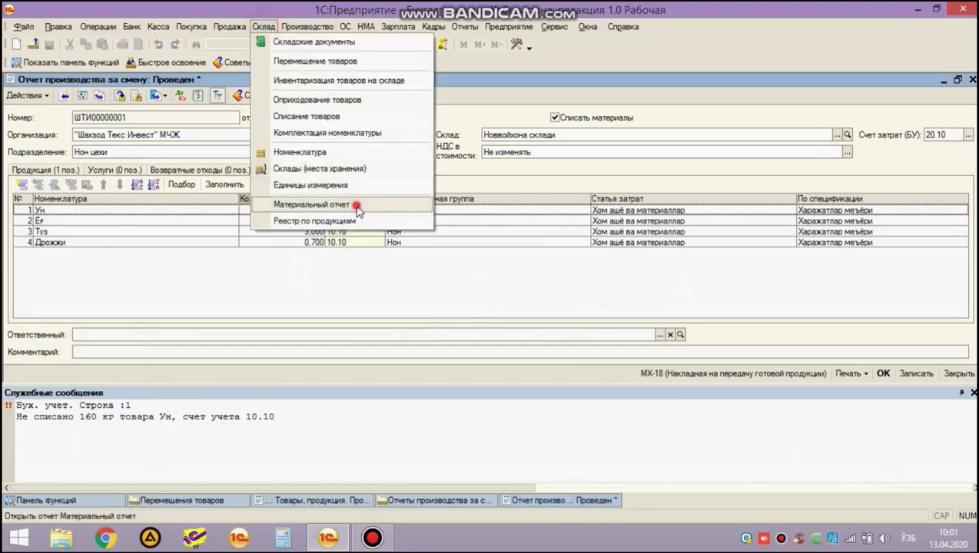
pyautogui.click(354, 204)
pyautogui.click(69, 123)
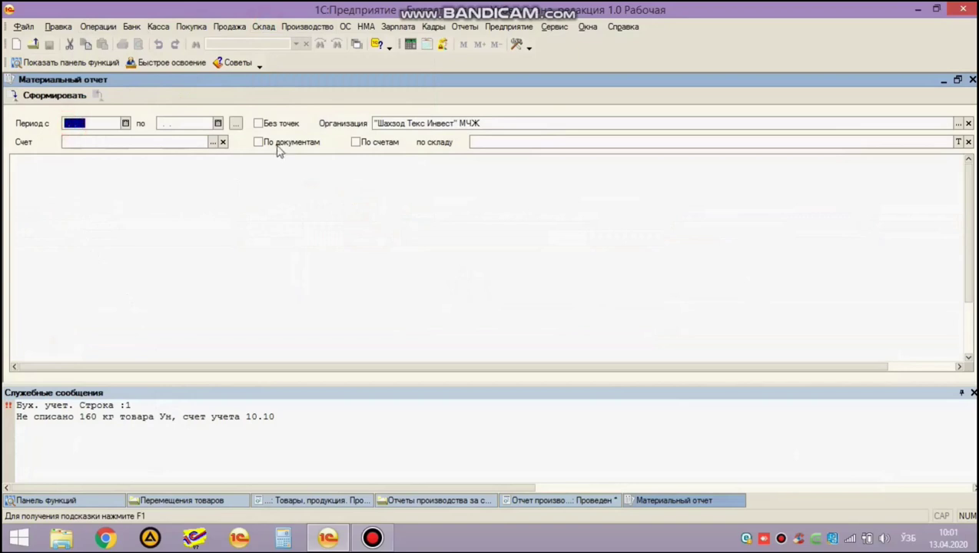
pyautogui.hotkey('ctrl', 'Tab')
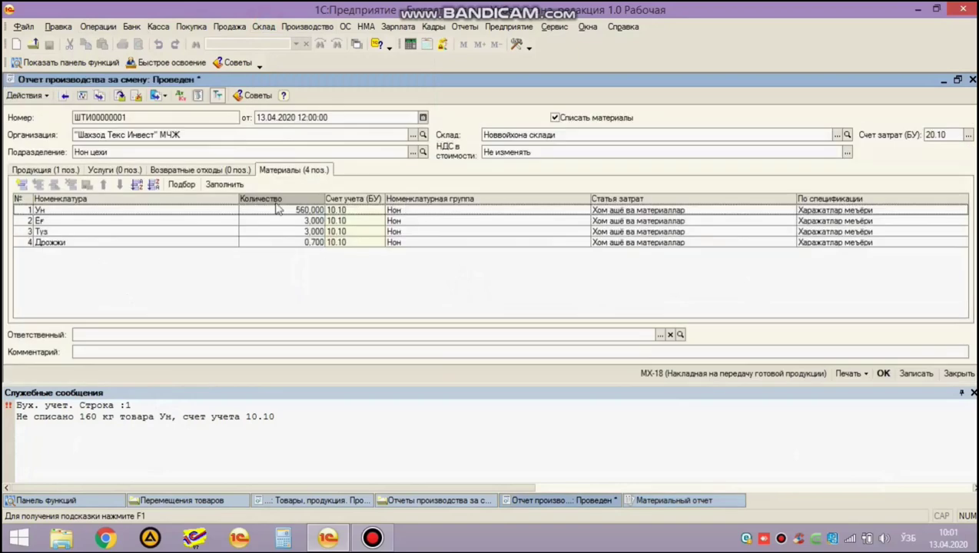
pyautogui.hotkey('ctrl', 'shift', 'Tab')
pyautogui.press('Escape')
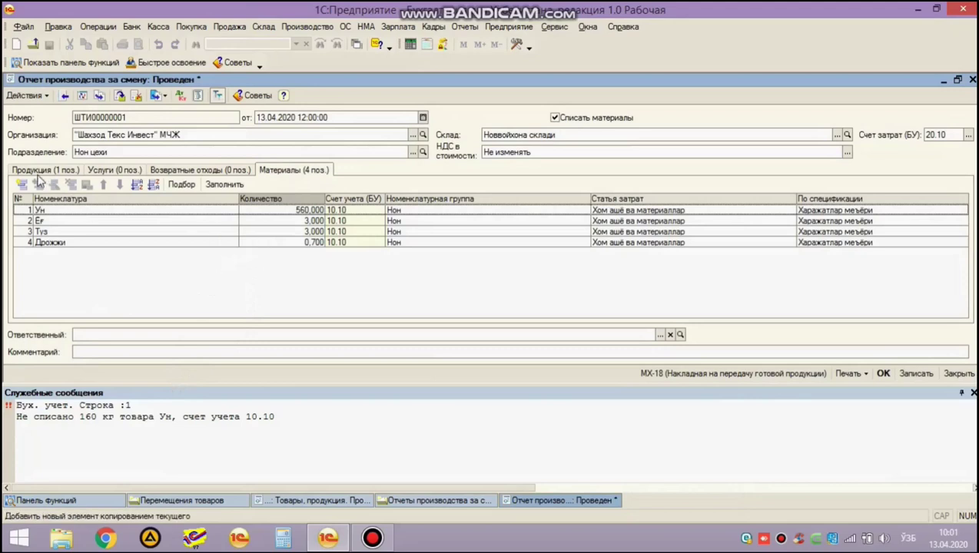
# Restore Нон output to 200, refill materials (Ун 56, Ёғ 0,3, Туз 0,3, Дрожжи 0,07), and post.
pyautogui.click(38, 170)
pyautogui.doubleClick(300, 210)
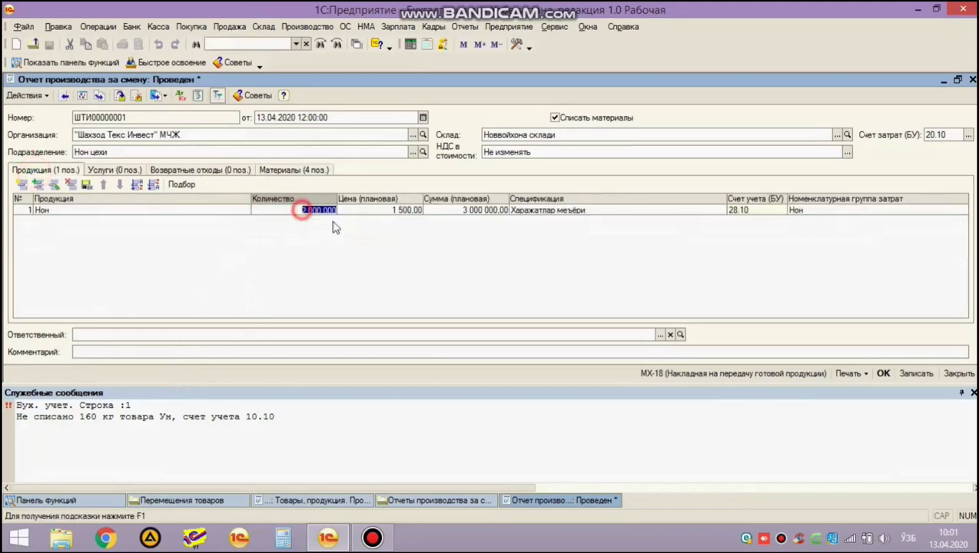
pyautogui.press('Escape')
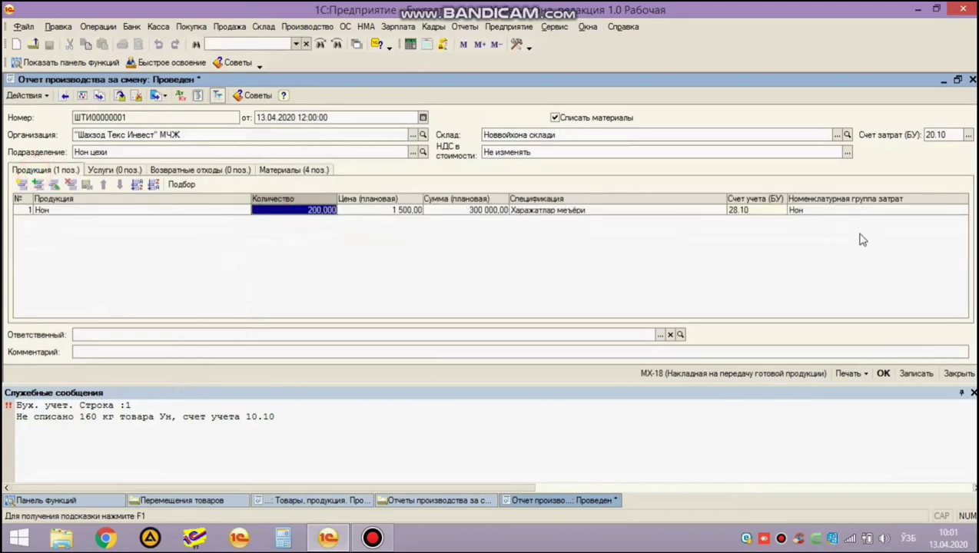
pyautogui.click(294, 176)
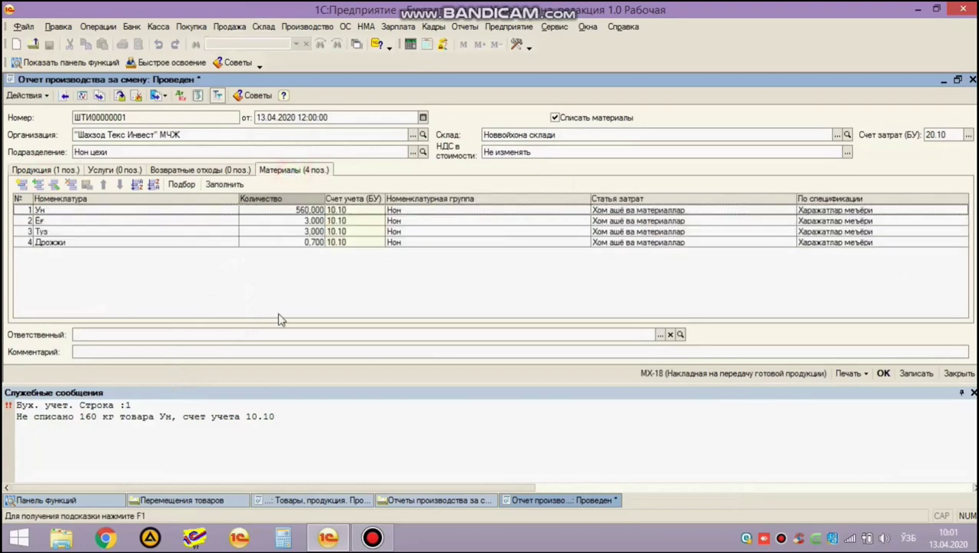
pyautogui.click(224, 184)
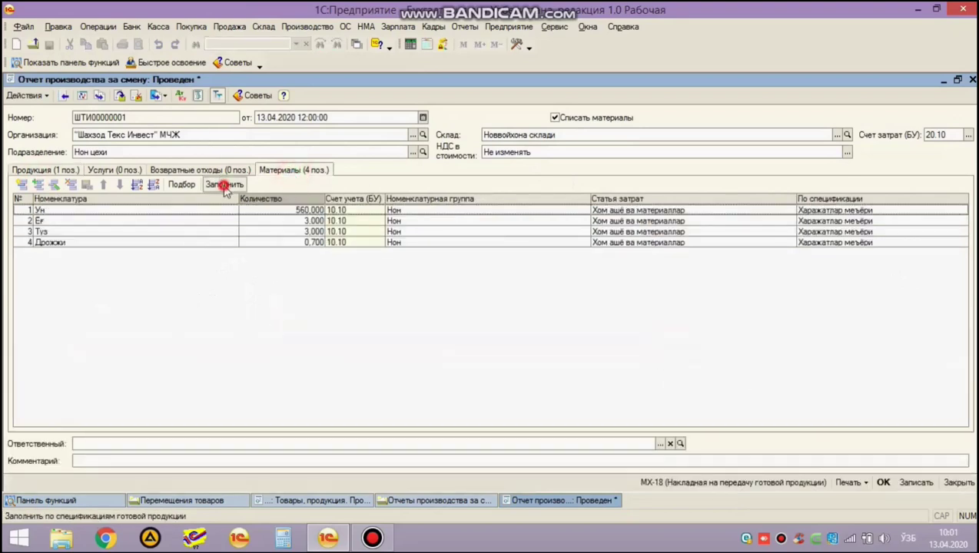
pyautogui.click(453, 281)
pyautogui.click(455, 284)
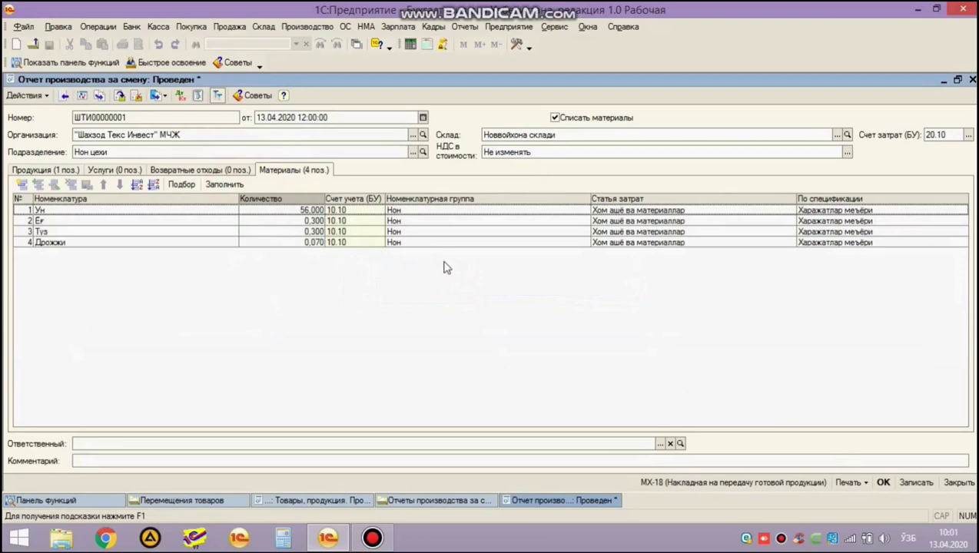
pyautogui.click(883, 482)
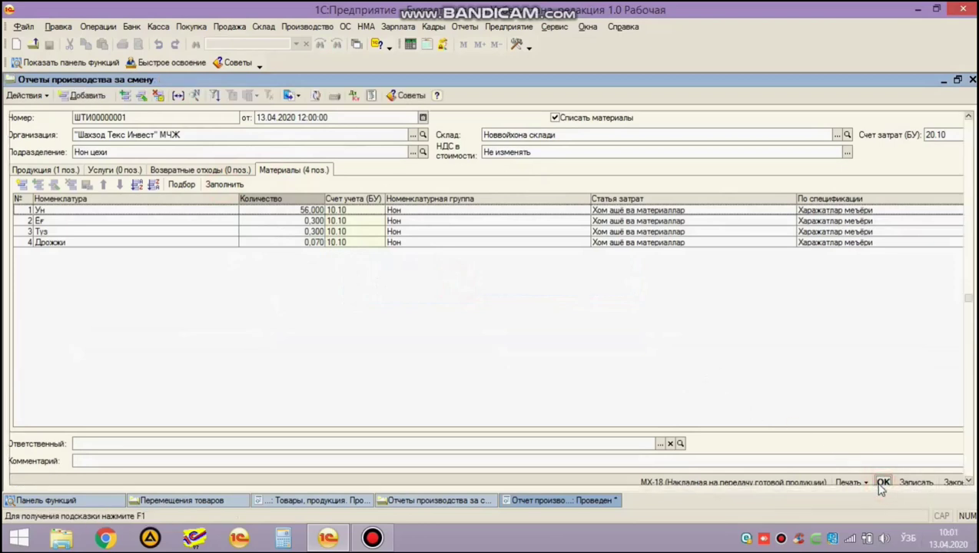
# Change transfer ШТИ00000002's time to 14:59:10 and post it.
pyautogui.press('Escape')
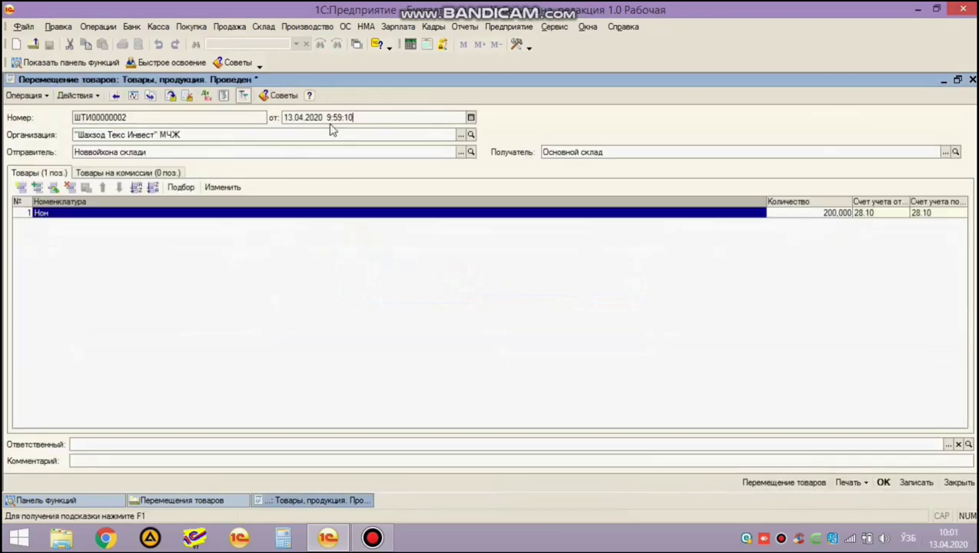
pyautogui.click(324, 116)
pyautogui.click(883, 483)
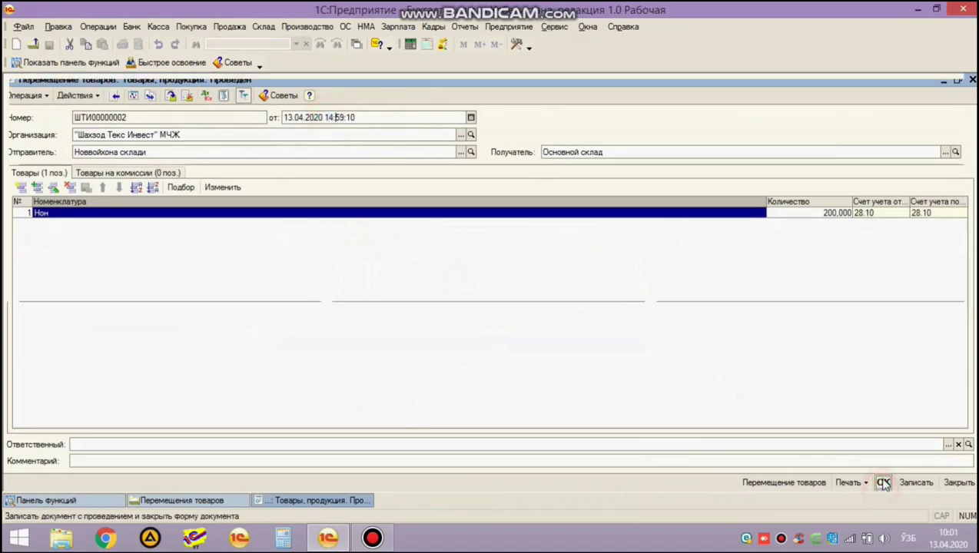
# Review transfer ШТИ00000002's 28.10→28.10 entry (200 Нон, 300 000,00), then close the transfers list.
pyautogui.click(306, 87)
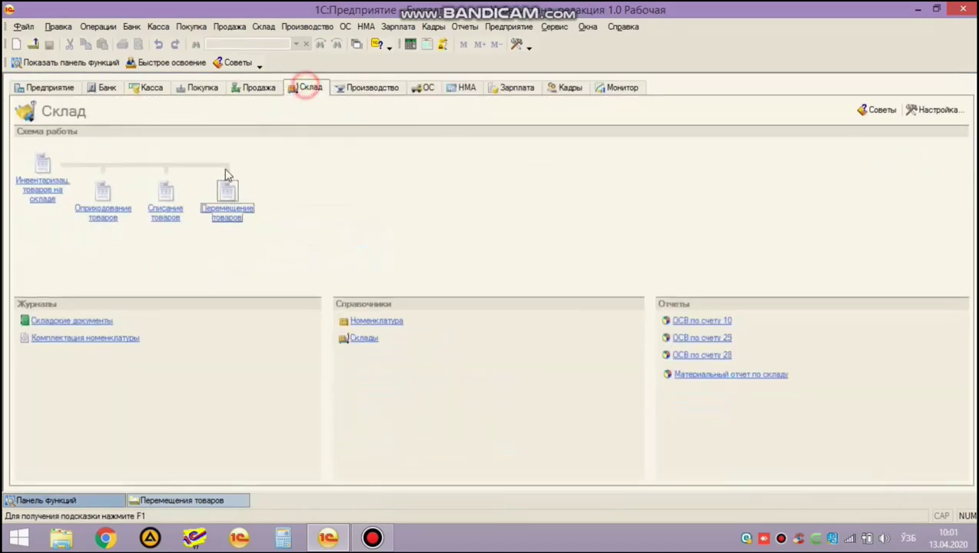
pyautogui.click(226, 226)
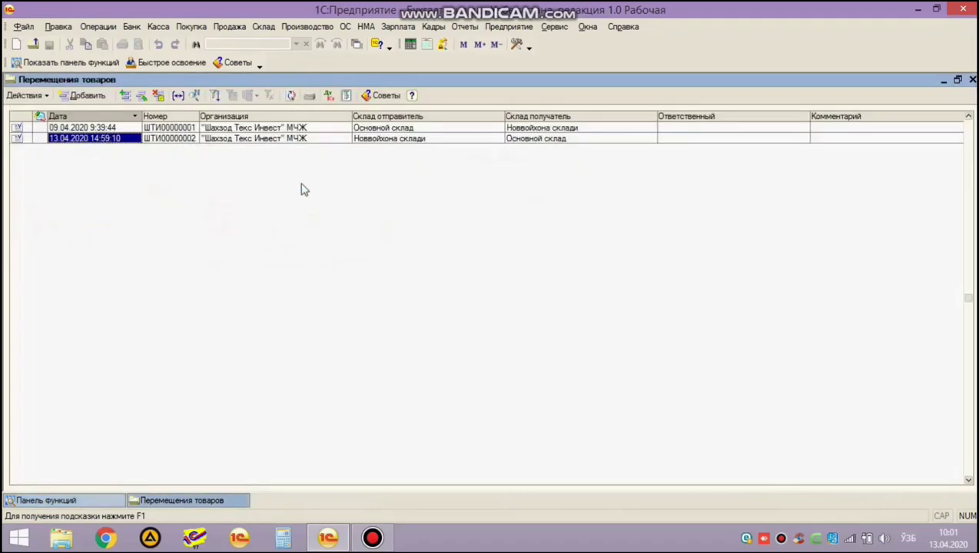
pyautogui.click(328, 96)
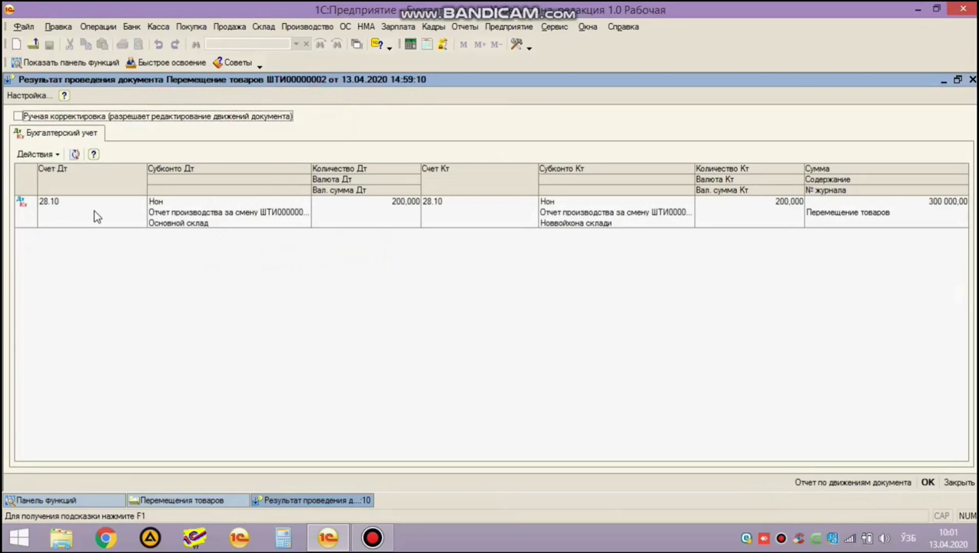
pyautogui.click(93, 210)
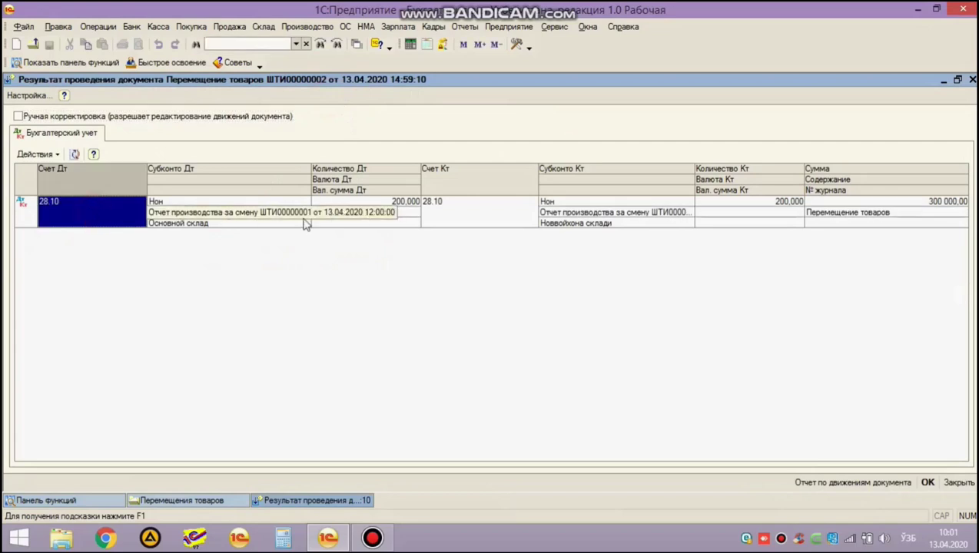
pyautogui.click(452, 221)
pyautogui.click(177, 228)
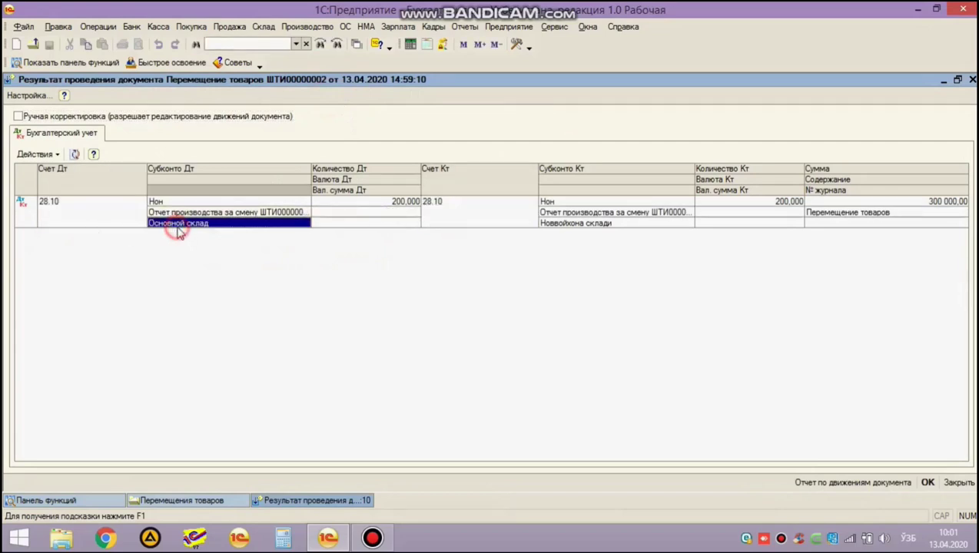
pyautogui.press('Escape')
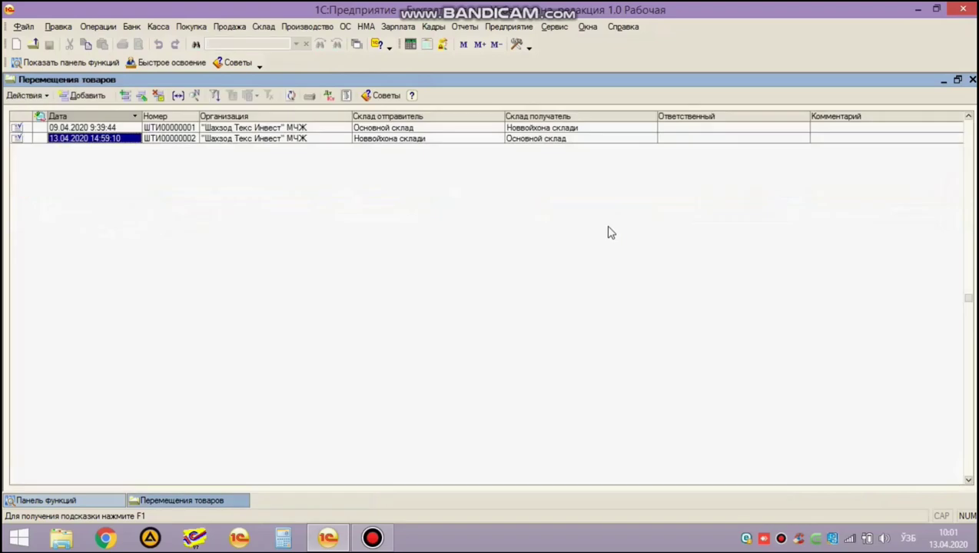
pyautogui.press('Escape')
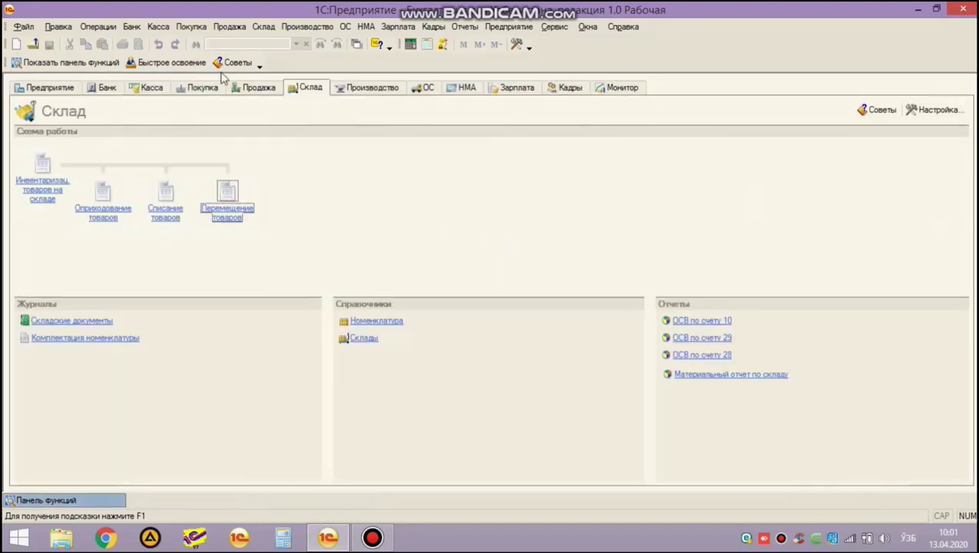
# Set up Материальный отчет for 13.04.2020–13.04.2020 on account 28.10, grouped by accounts.
pyautogui.click(263, 26)
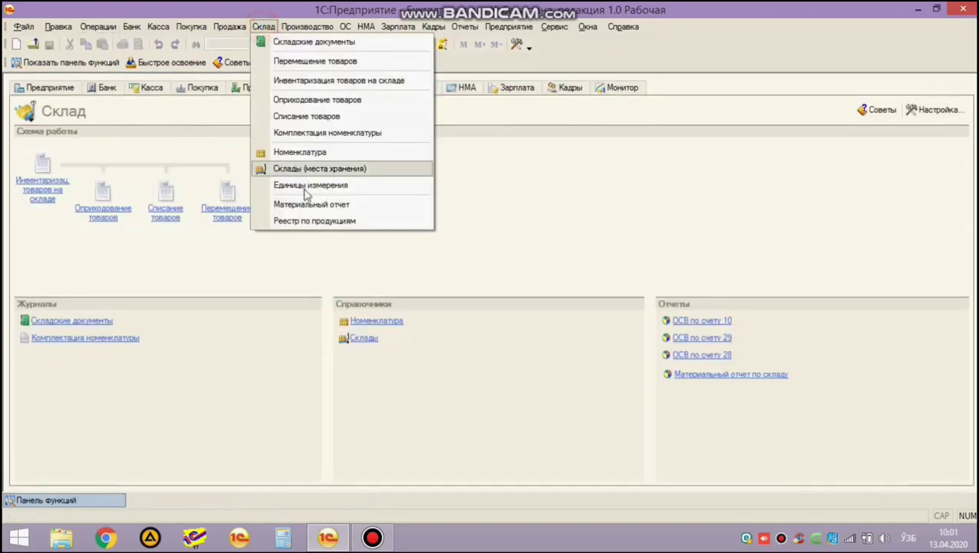
pyautogui.click(307, 205)
pyautogui.click(95, 124)
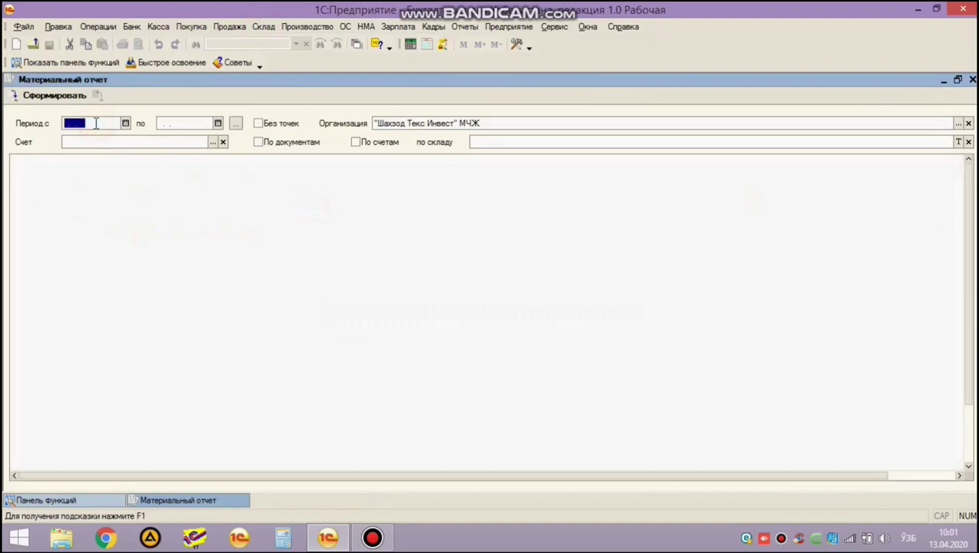
pyautogui.write('13.04.2020')
pyautogui.press('Tab')
pyautogui.write('13042020')
pyautogui.press('Tab')
pyautogui.press('Tab')
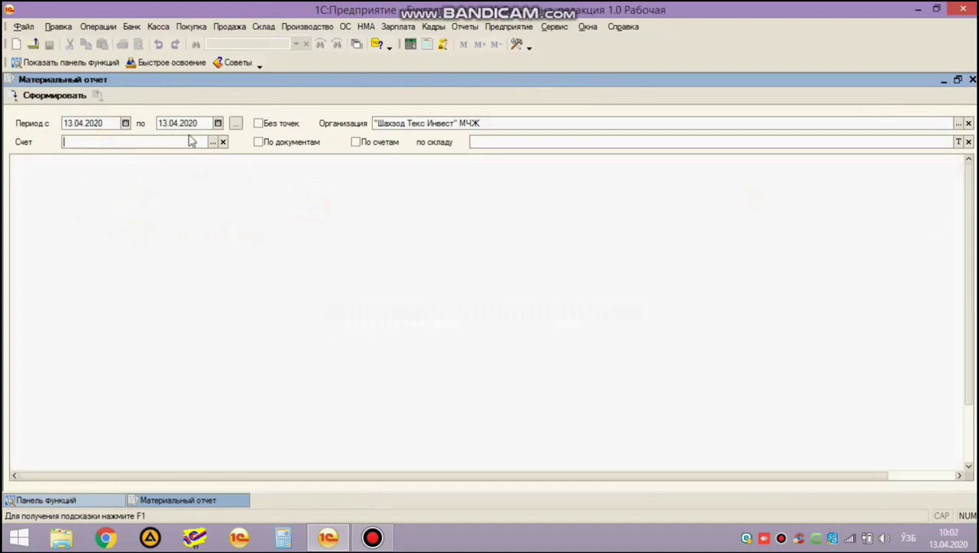
pyautogui.write('28.10')
pyautogui.press('Tab')
pyautogui.press('Tab')
pyautogui.press('space')
pyautogui.press('Tab')
pyautogui.press('F4')
# Choose Основной склад as the warehouse and inspect the report's received quantity.
pyautogui.click(204, 140)
pyautogui.doubleClick(203, 140)
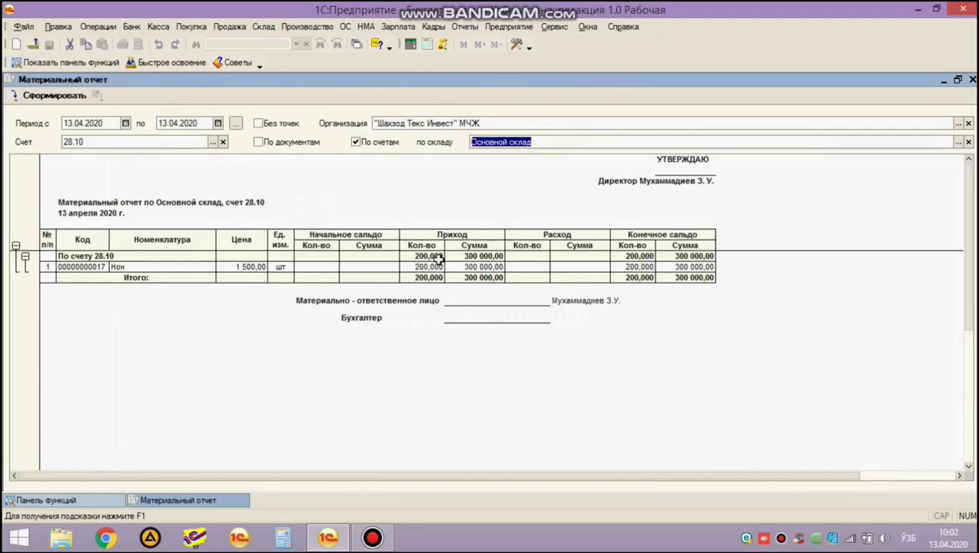
pyautogui.click(281, 267)
pyautogui.click(421, 267)
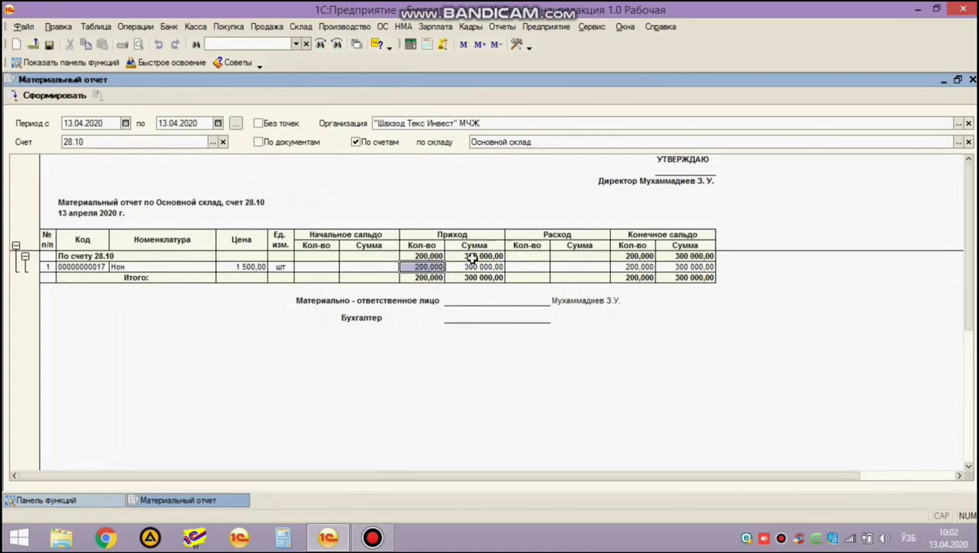
# Rebuild the report for Новвойхона склади and confirm 200 Нон received and issued.
pyautogui.click(521, 145)
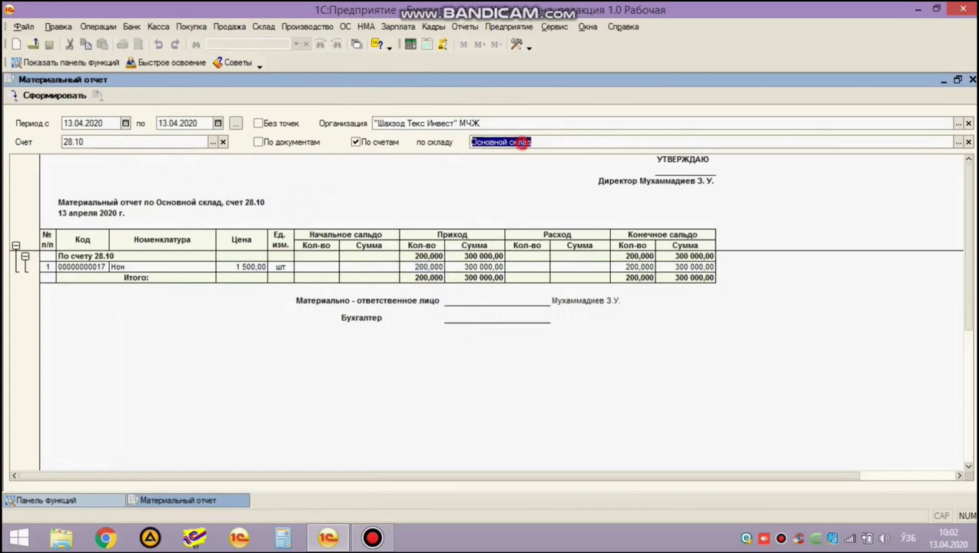
pyautogui.press('F4')
pyautogui.press('Up')
pyautogui.press('Return')
pyautogui.click(43, 96)
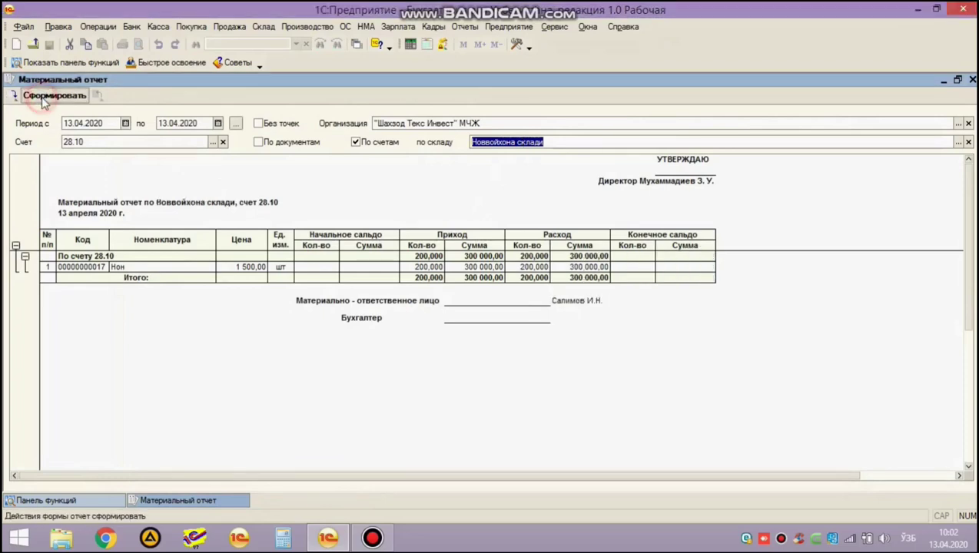
pyautogui.click(511, 191)
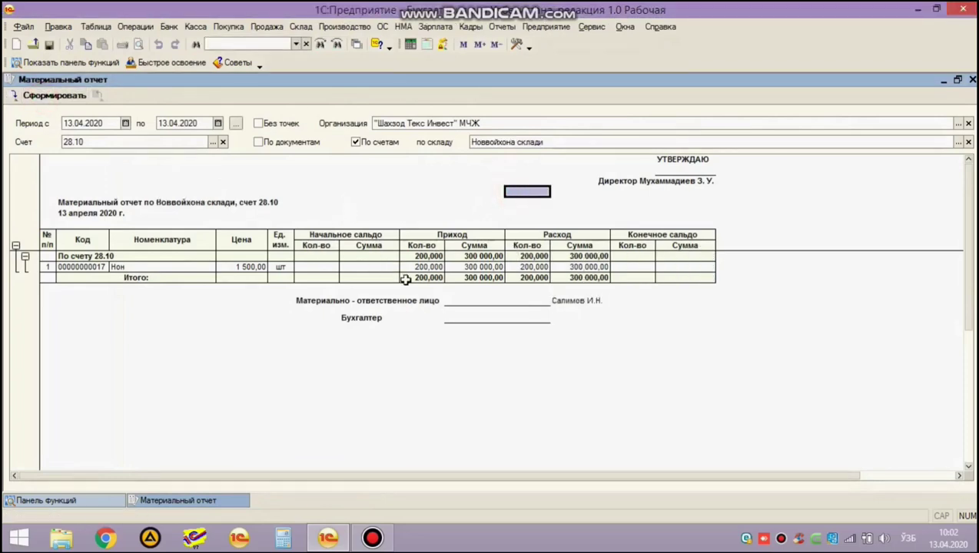
pyautogui.click(427, 257)
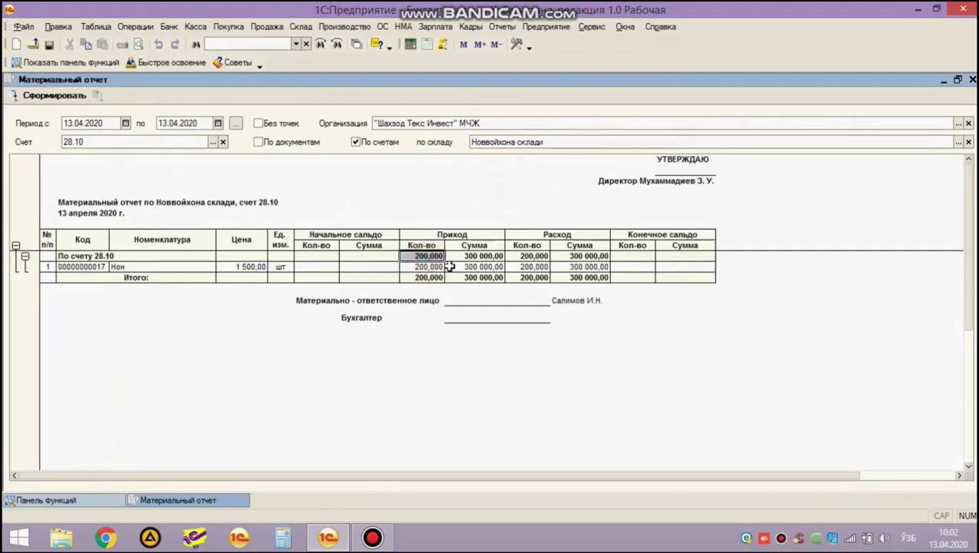
pyautogui.click(428, 266)
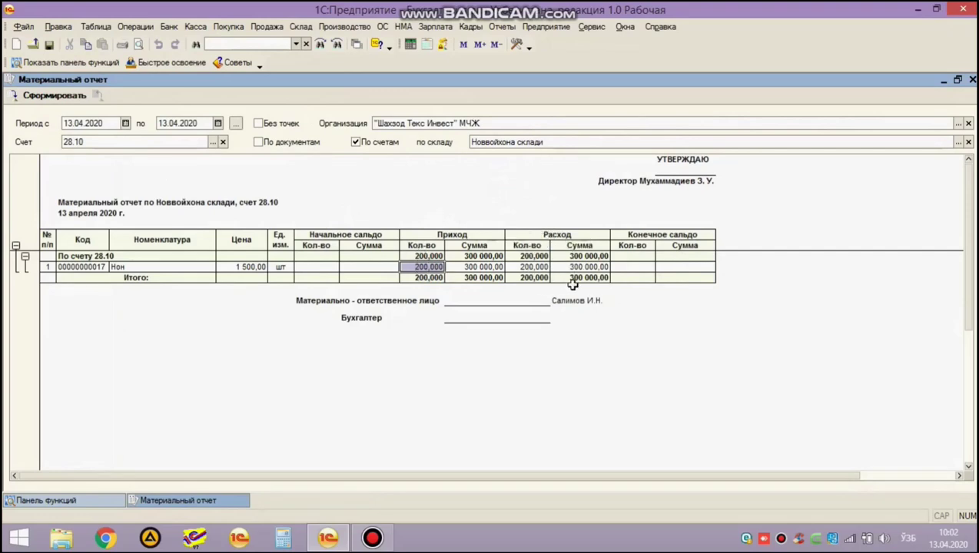
pyautogui.click(537, 267)
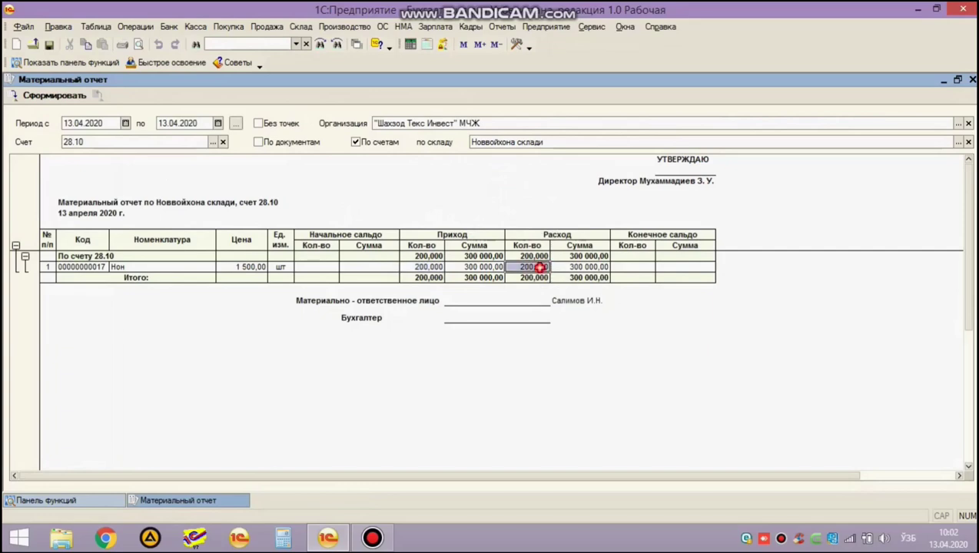
pyautogui.click(170, 144)
# Drop the 28.10 account filter and review the 10.10 raw materials' opening, issue and closing figures.
pyautogui.press('BackSpace')
pyautogui.press('BackSpace')
pyautogui.press('BackSpace')
pyautogui.press('BackSpace')
pyautogui.press('BackSpace')
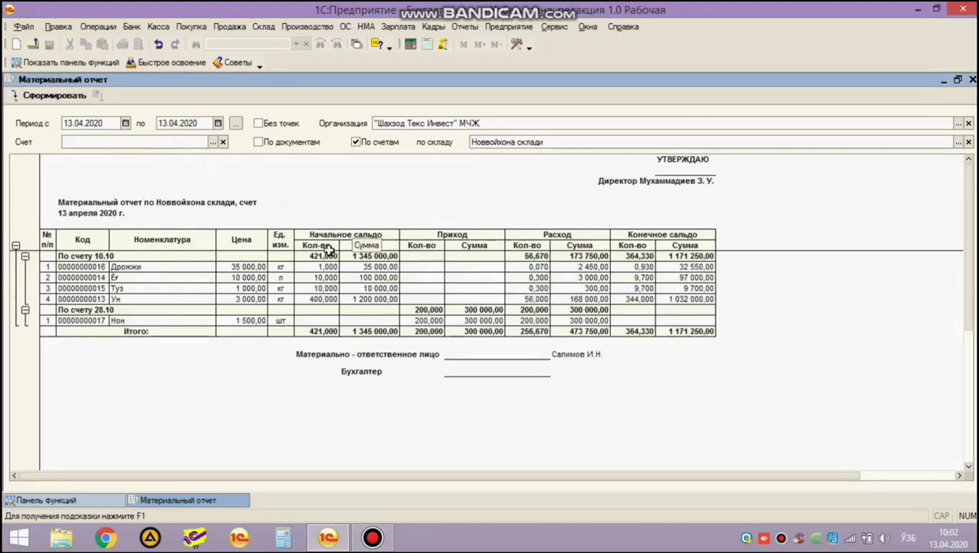
pyautogui.click(144, 256)
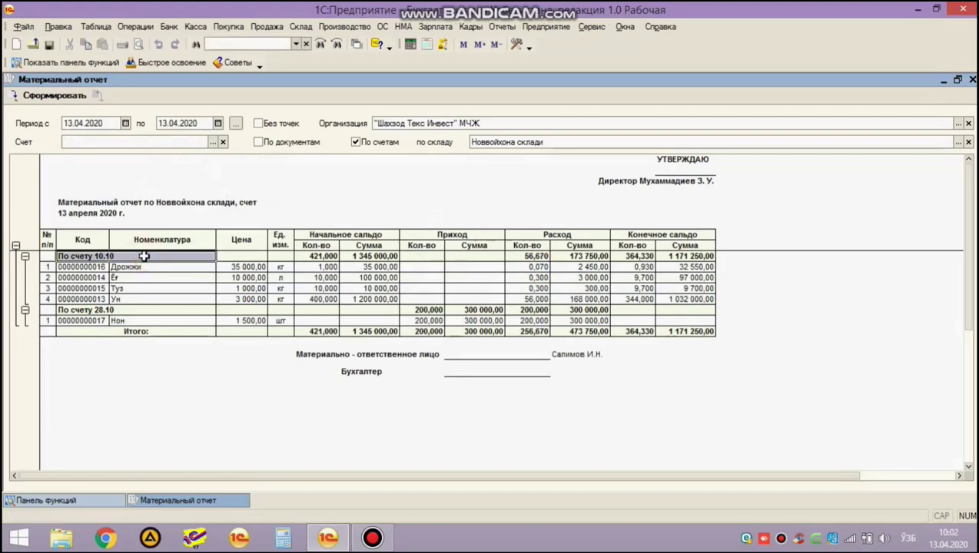
pyautogui.click(149, 266)
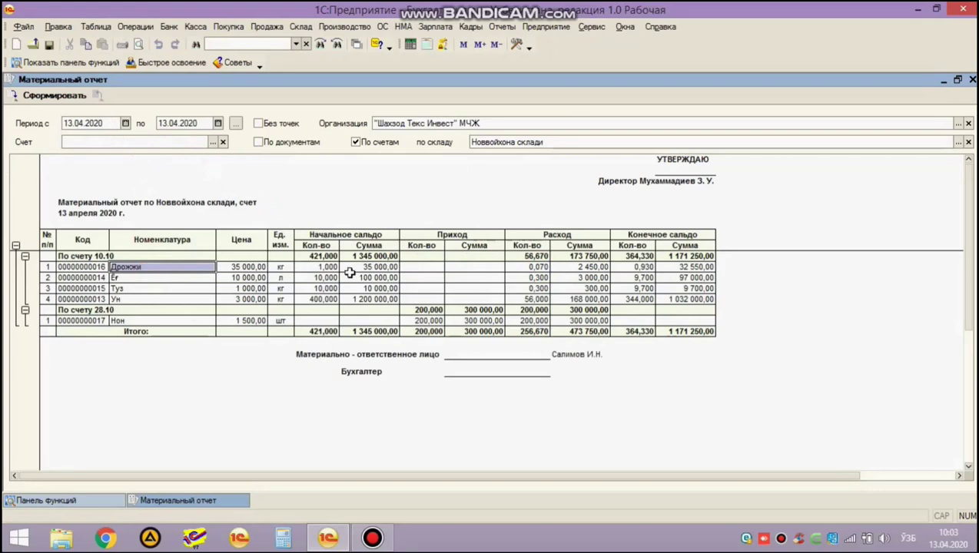
pyautogui.moveTo(316, 268); pyautogui.dragTo(367, 302)
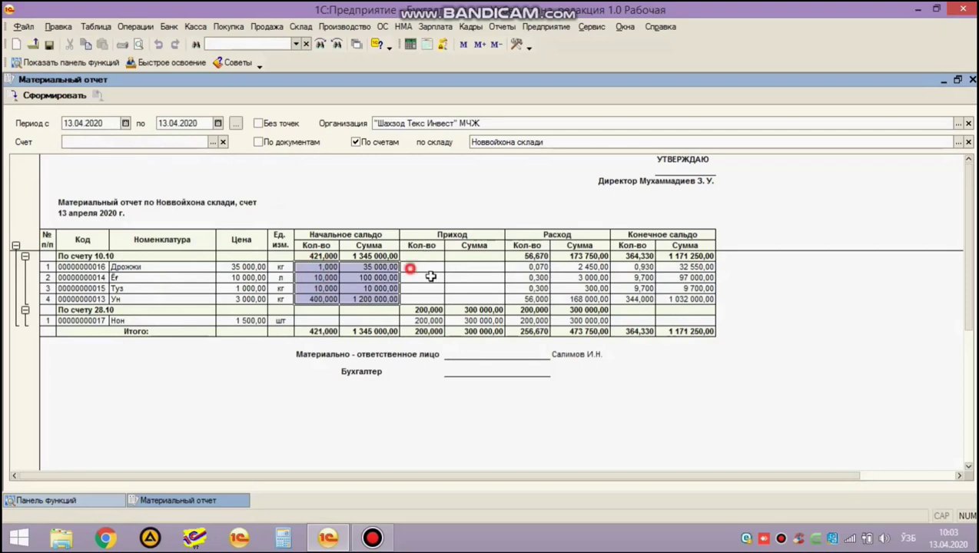
pyautogui.moveTo(407, 265); pyautogui.dragTo(479, 297)
pyautogui.moveTo(544, 266); pyautogui.dragTo(597, 296)
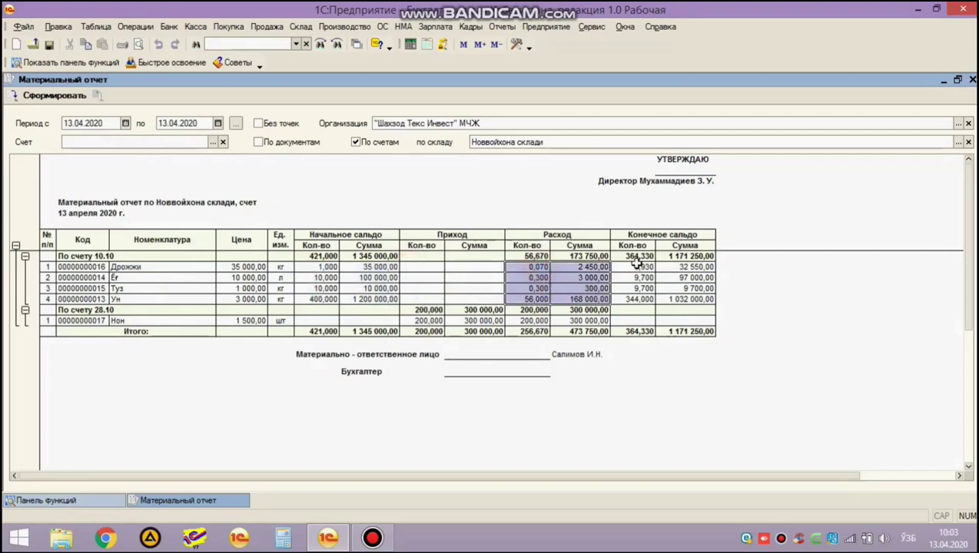
pyautogui.moveTo(635, 263); pyautogui.dragTo(688, 297)
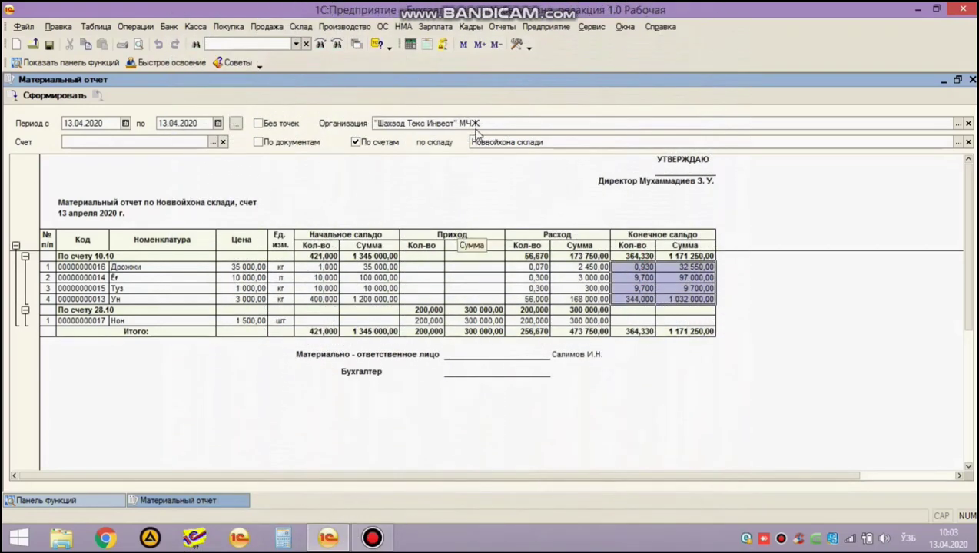
pyautogui.click(501, 26)
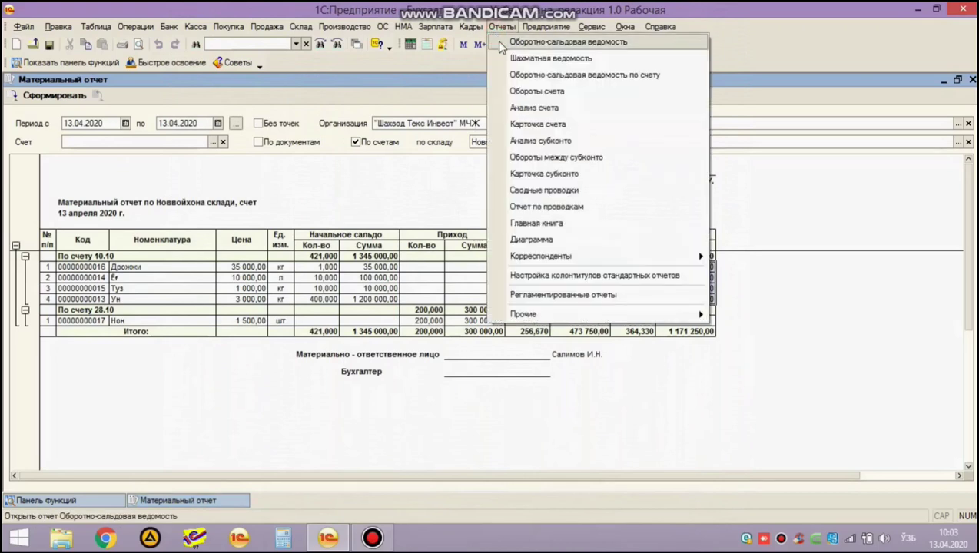
# Generate the trial balance for 13.04.2020–13.04.2020.
pyautogui.click(500, 44)
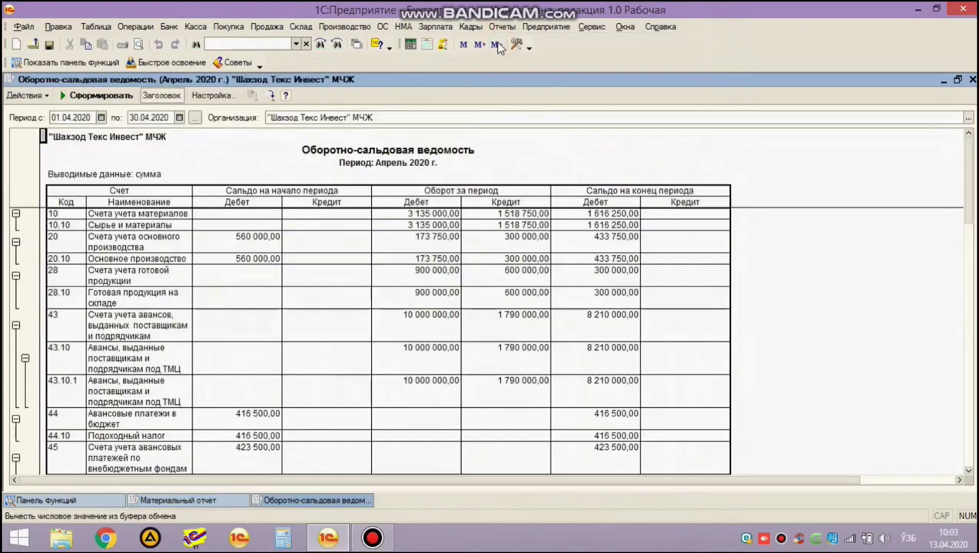
pyautogui.doubleClick(83, 117)
pyautogui.write('13.0')
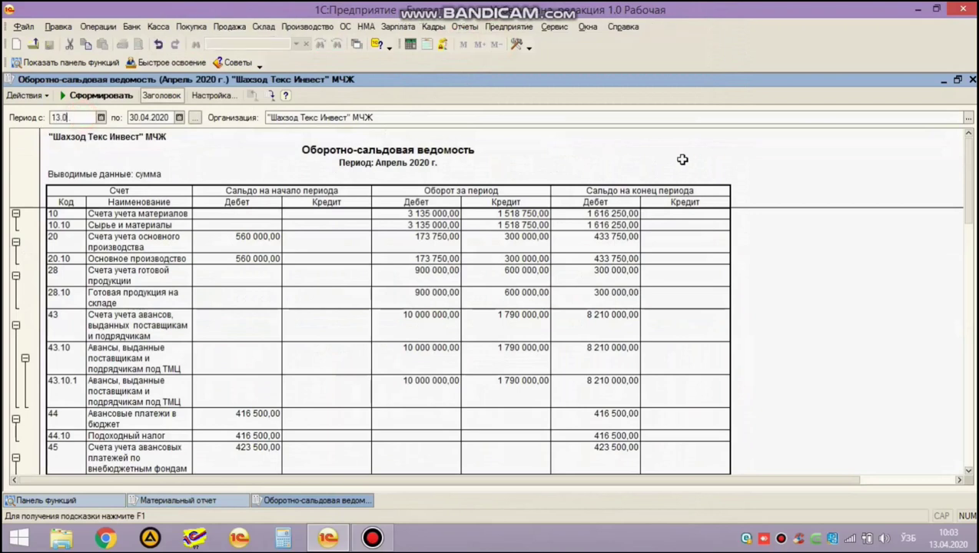
pyautogui.write('4.2020')
pyautogui.press('Tab')
pyautogui.write('13.04.2020')
pyautogui.press('Tab')
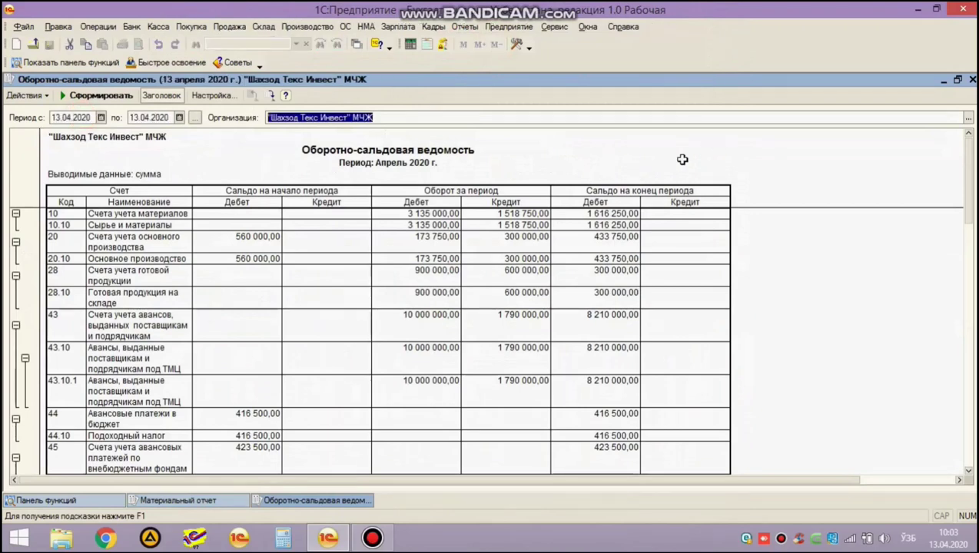
pyautogui.hotkey('ctrl', 'Return')
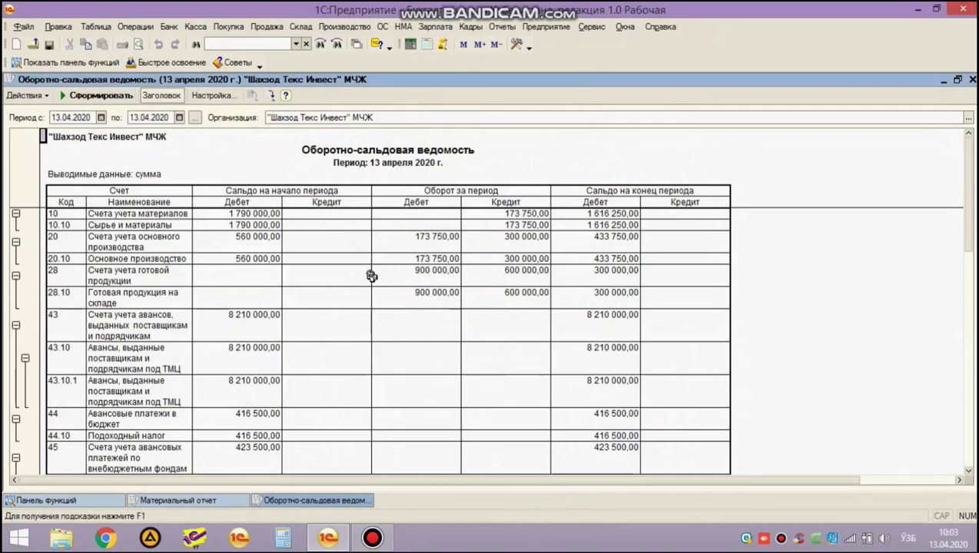
# Check turnovers of accounts 10, 20 and 28 (173 750,00, 300 000,00, 600 000,00), then close the report.
pyautogui.click(224, 215)
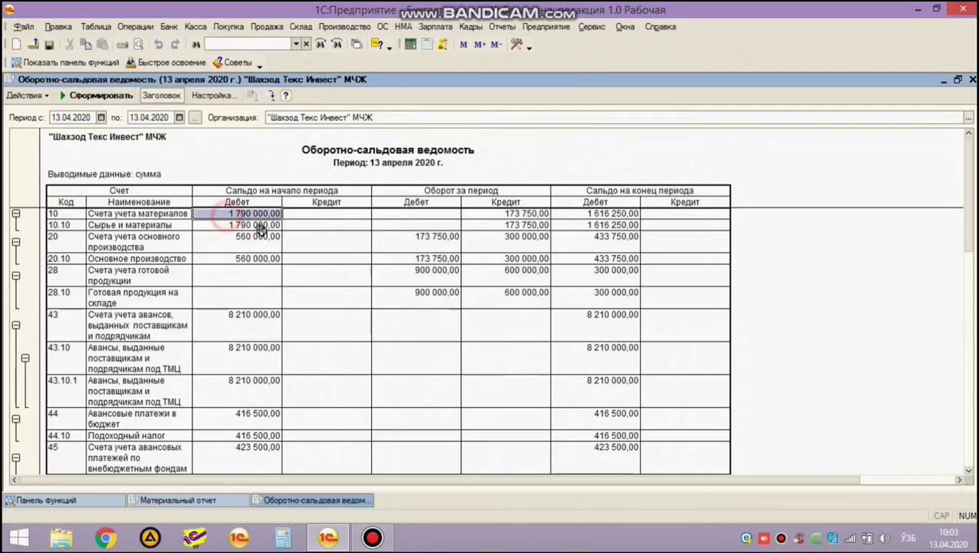
pyautogui.click(604, 215)
pyautogui.moveTo(531, 217); pyautogui.dragTo(526, 226)
pyautogui.click(64, 225)
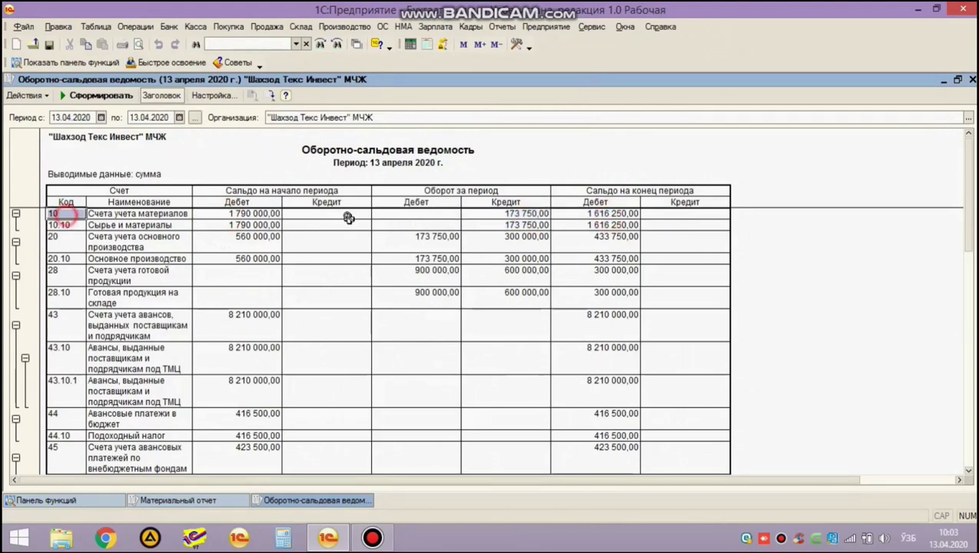
pyautogui.moveTo(531, 213); pyautogui.dragTo(523, 223)
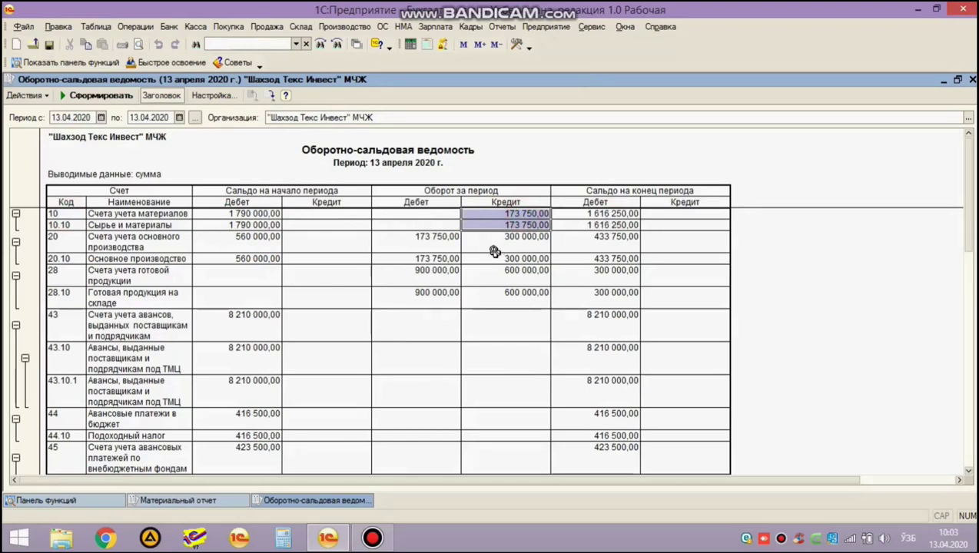
pyautogui.click(408, 242)
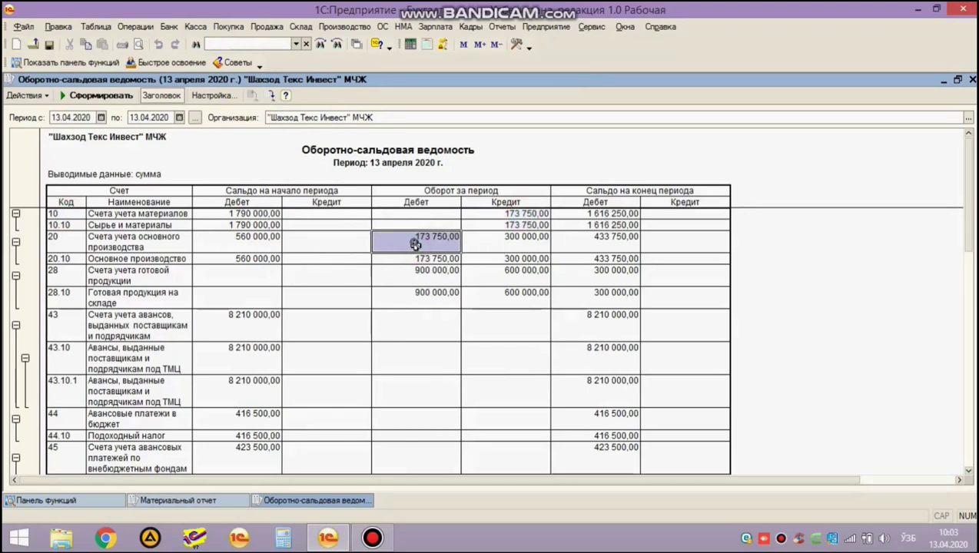
pyautogui.moveTo(426, 245); pyautogui.dragTo(477, 258)
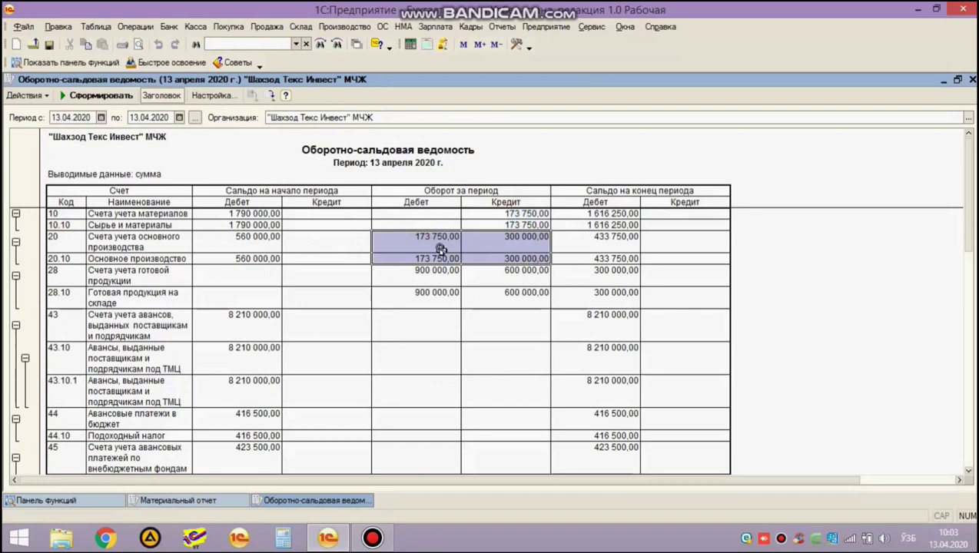
pyautogui.click(499, 240)
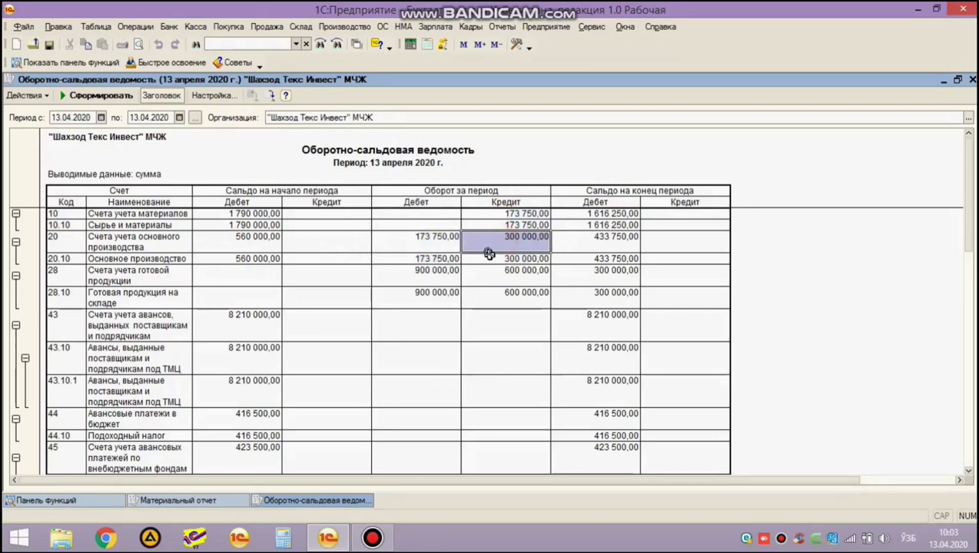
pyautogui.click(515, 280)
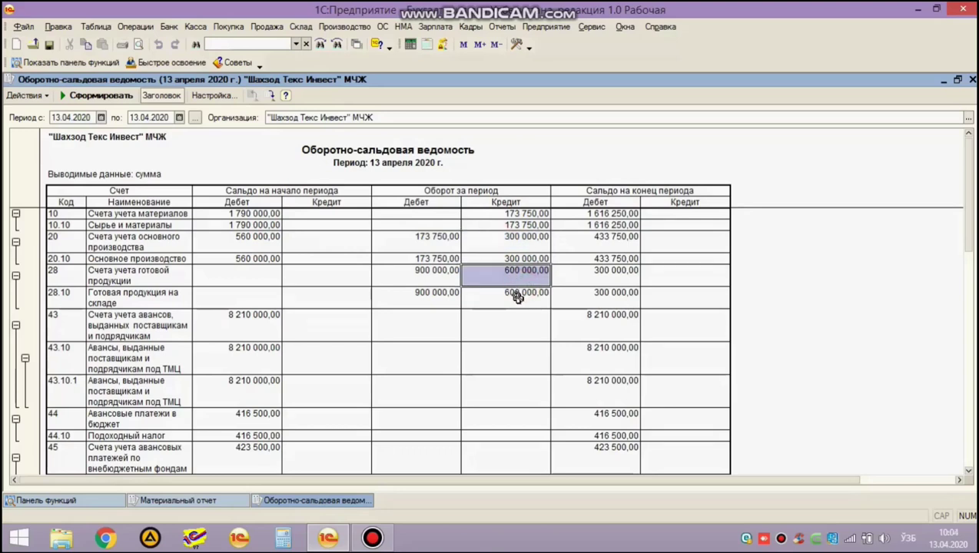
pyautogui.click(518, 297)
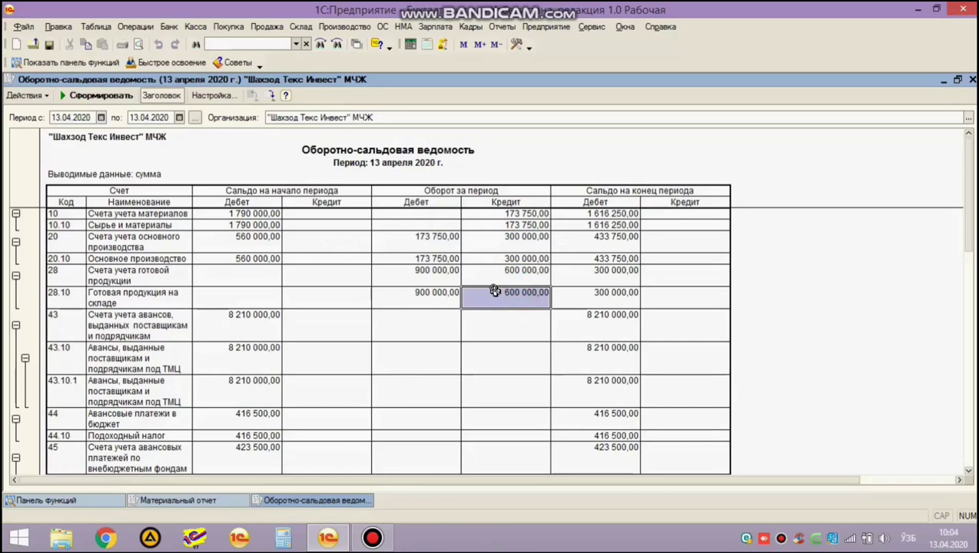
pyautogui.scroll(-6, 496, 292)
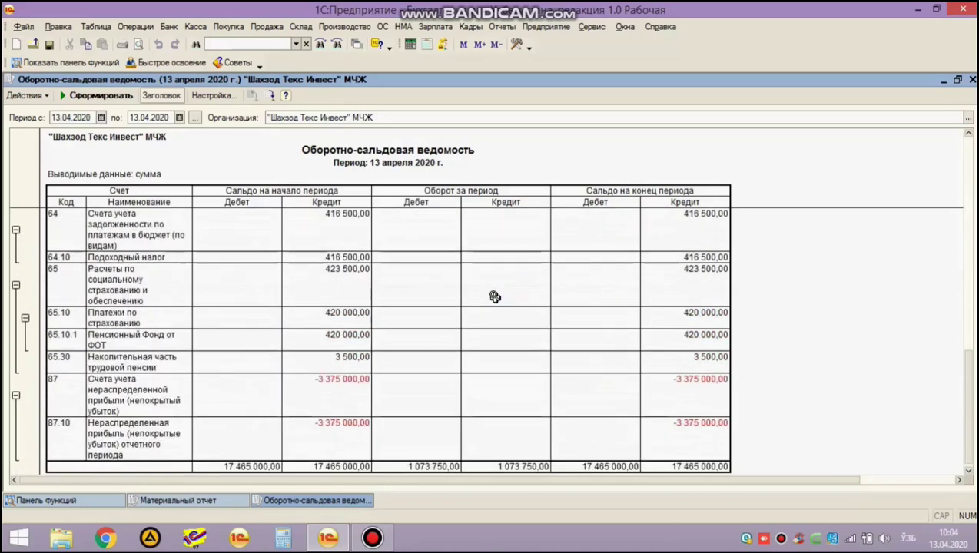
pyautogui.scroll(6, 490, 307)
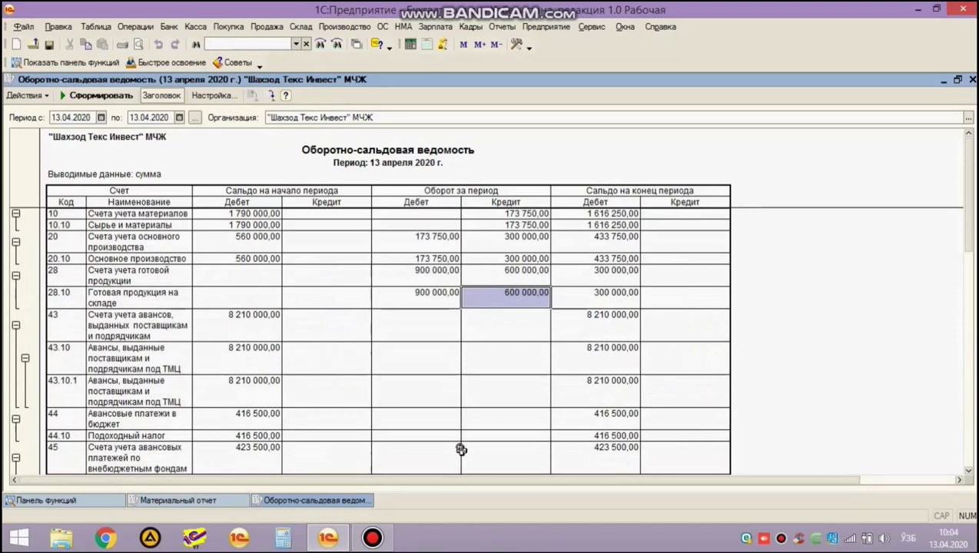
pyautogui.press('Escape')
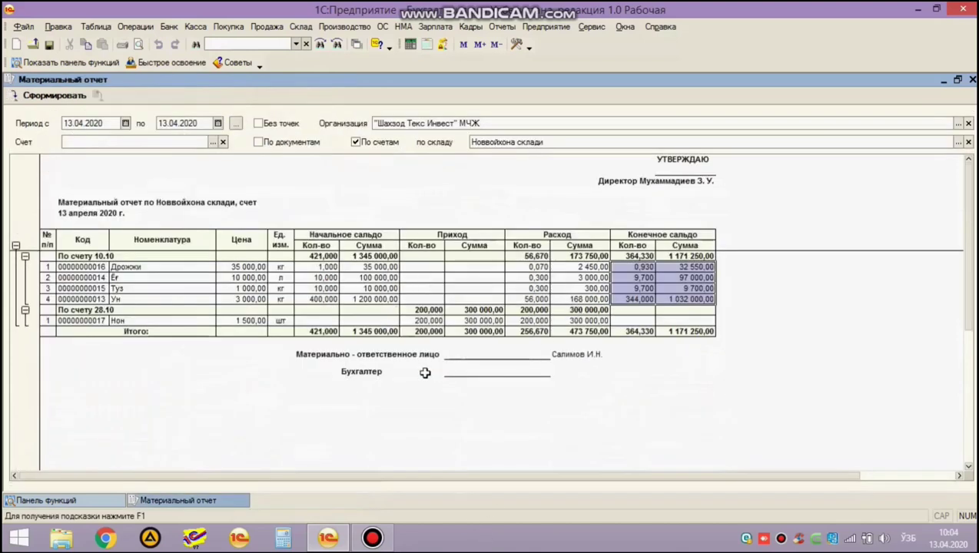
# Close Материальный отчет and open the Регламентные операции > Закрытие месяца list.
pyautogui.press('Escape')
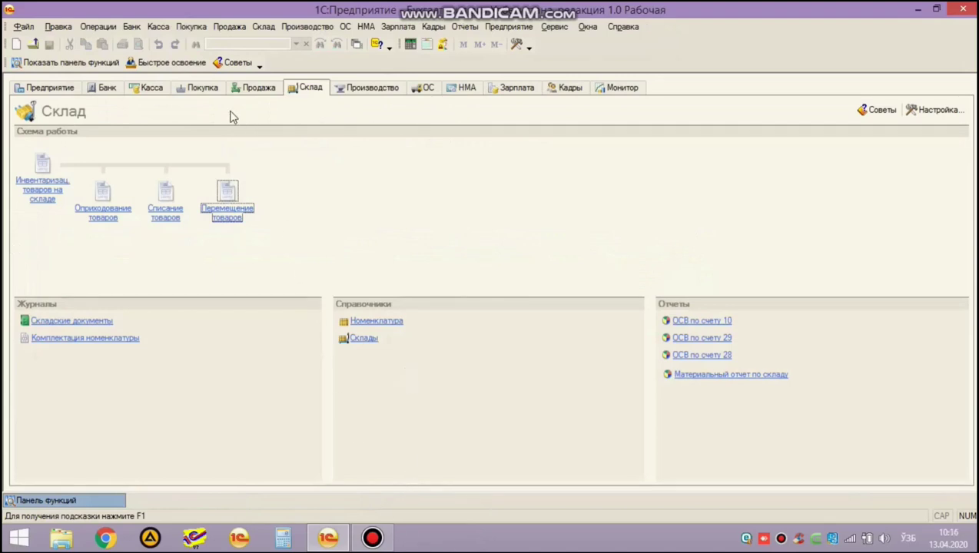
pyautogui.click(99, 27)
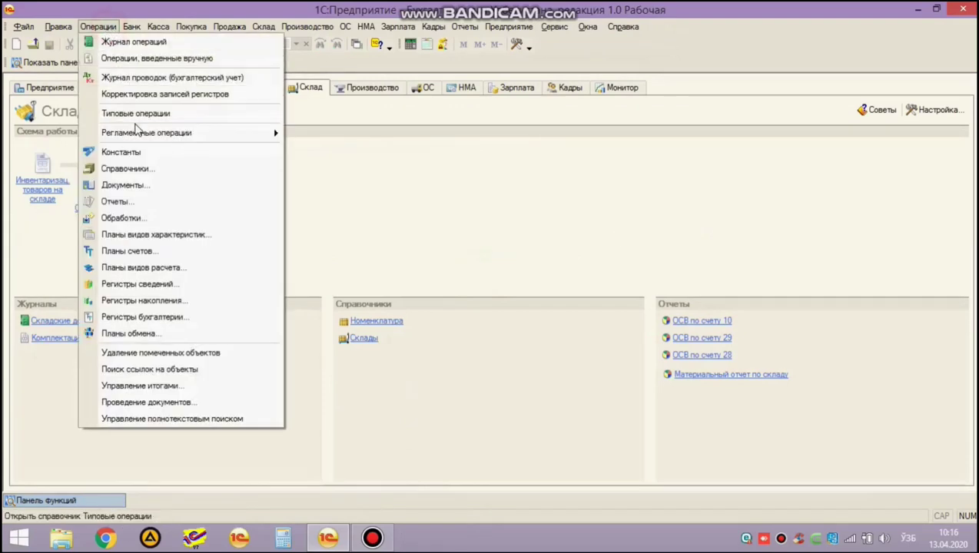
pyautogui.moveTo(142, 135)
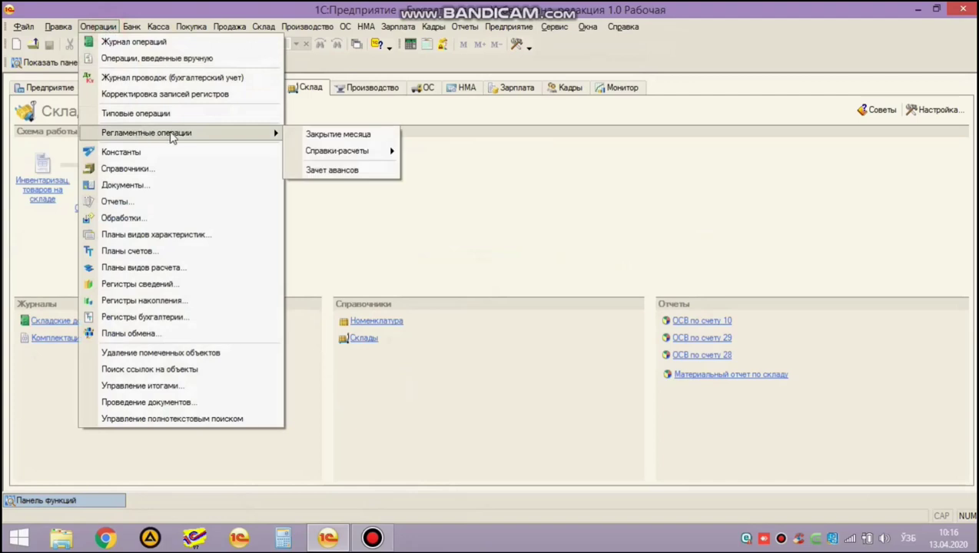
pyautogui.click(325, 137)
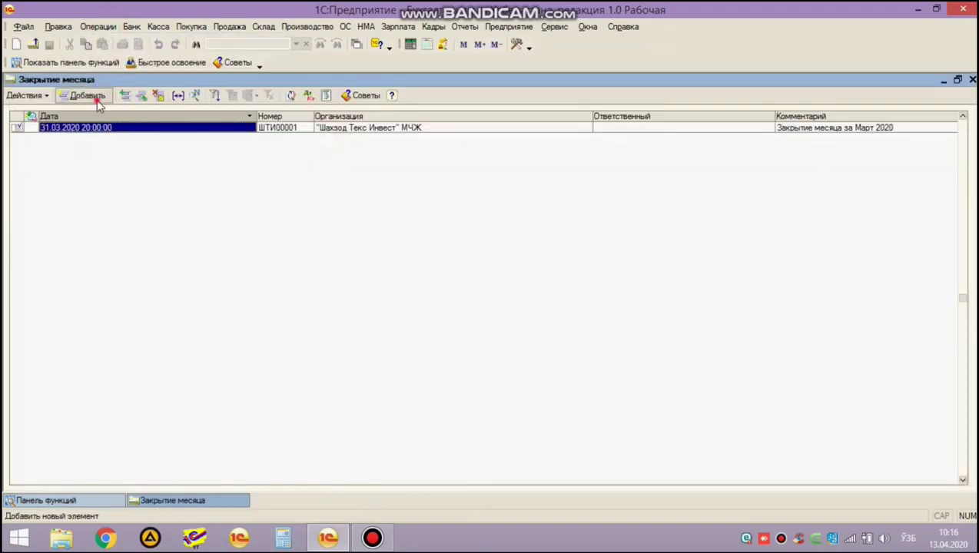
# Create and post an April 2020 month-closing document dated 30.04.2020 with Начисление налогов БУ excluded.
pyautogui.click(97, 99)
pyautogui.click(146, 116)
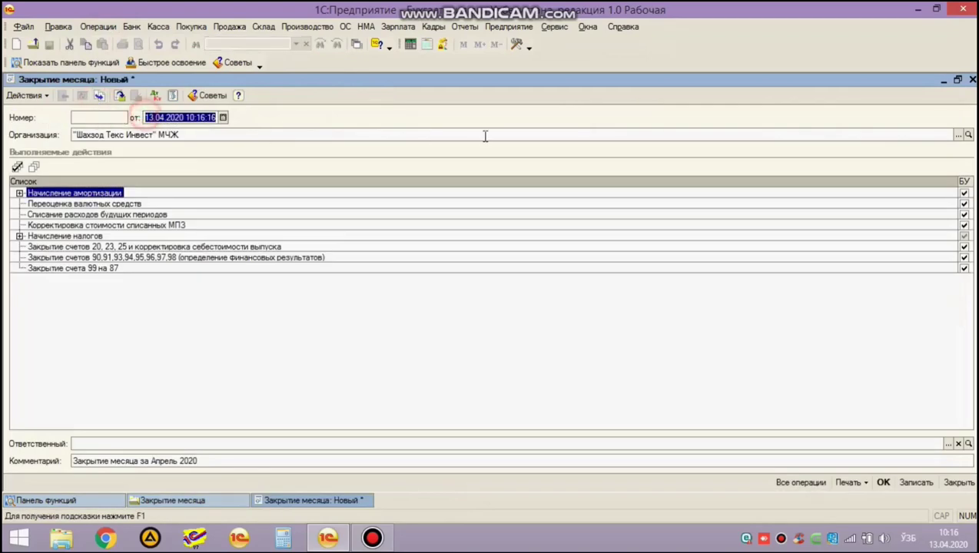
pyautogui.write('30.04.')
pyautogui.press('Return')
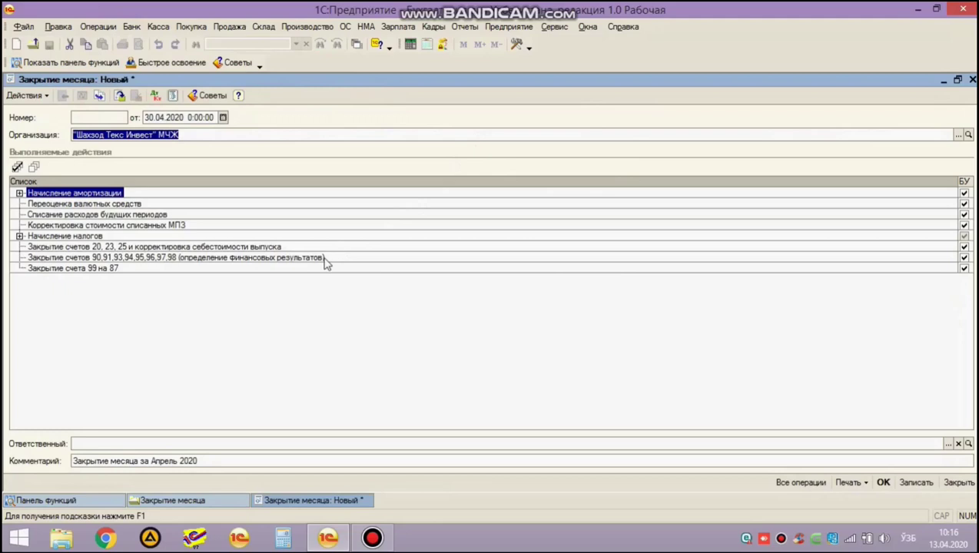
pyautogui.click(86, 237)
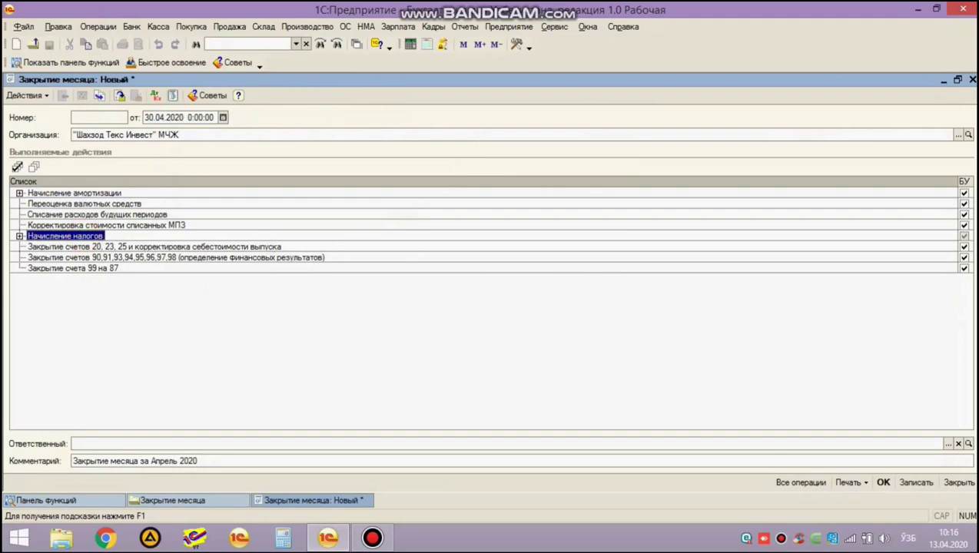
pyautogui.click(965, 237)
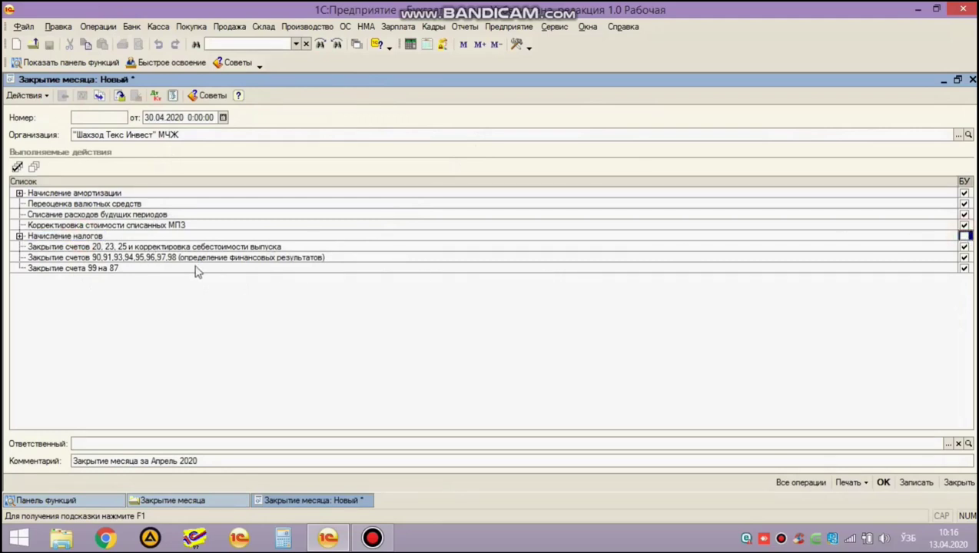
pyautogui.click(964, 237)
pyautogui.click(883, 484)
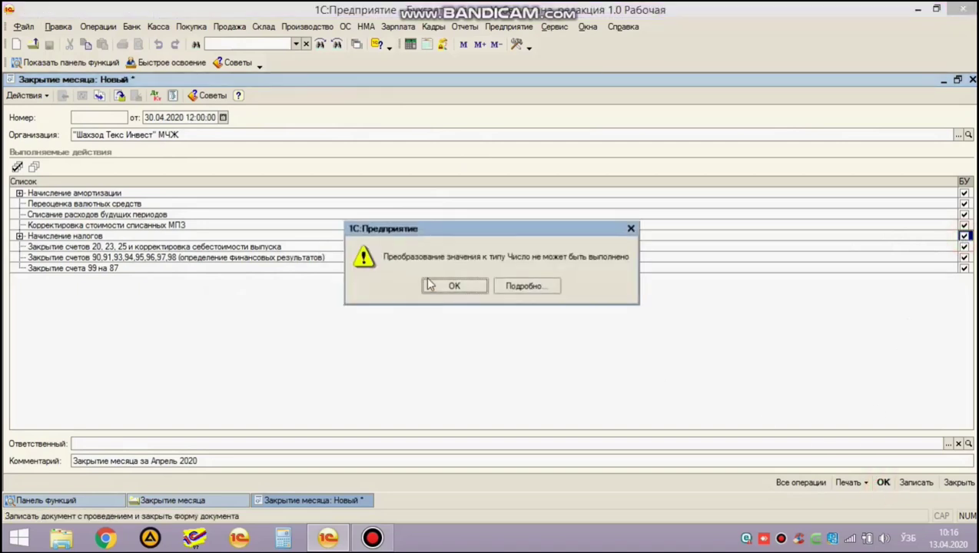
pyautogui.click(453, 287)
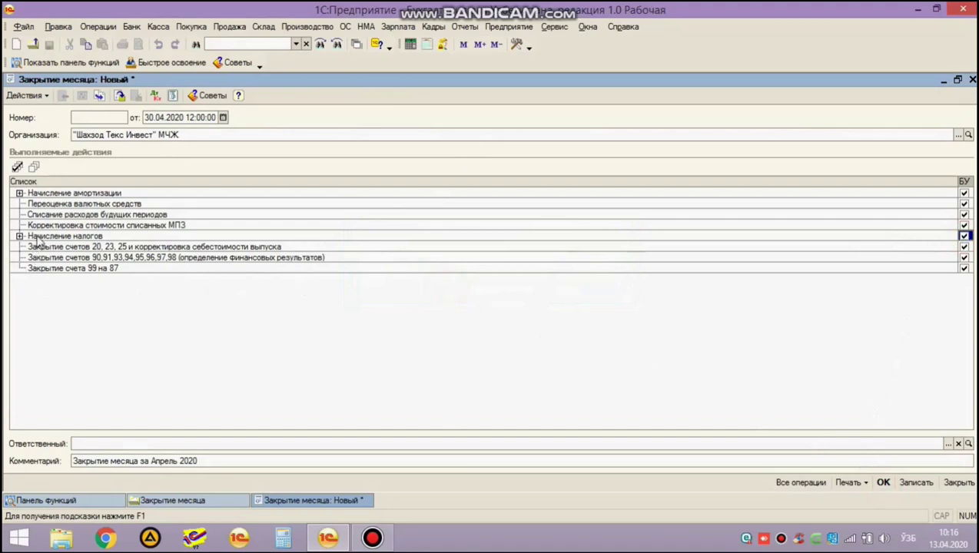
pyautogui.click(965, 237)
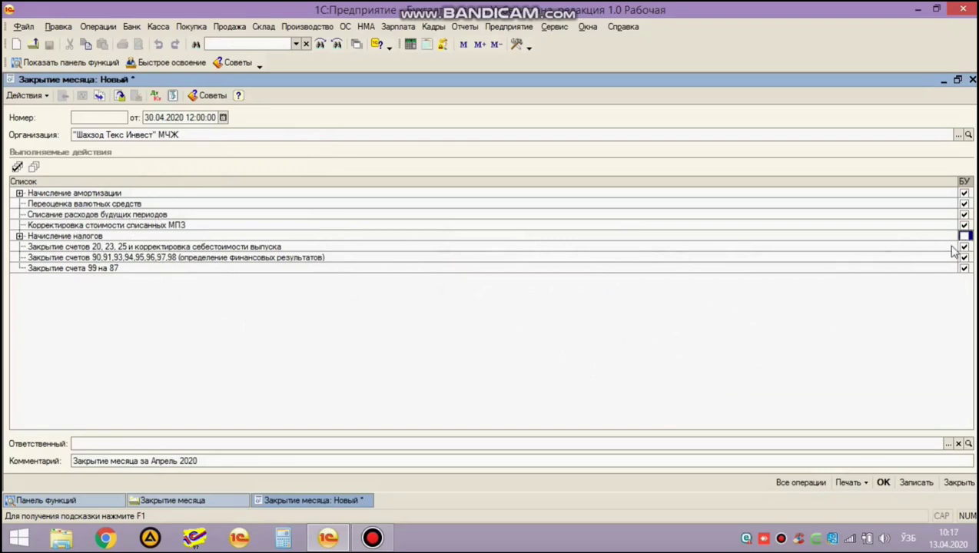
pyautogui.click(884, 483)
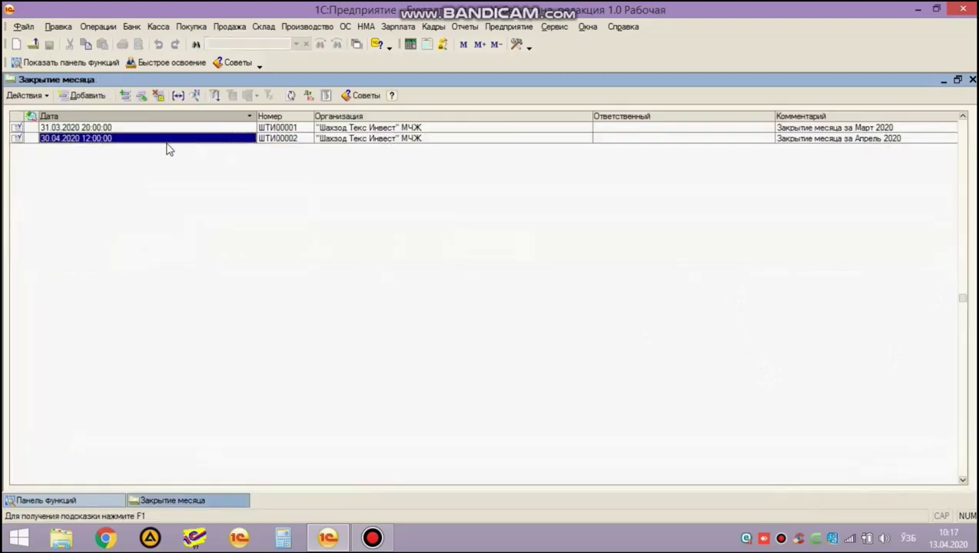
# Generate the April 2020 product cost calculation report.
pyautogui.click(97, 27)
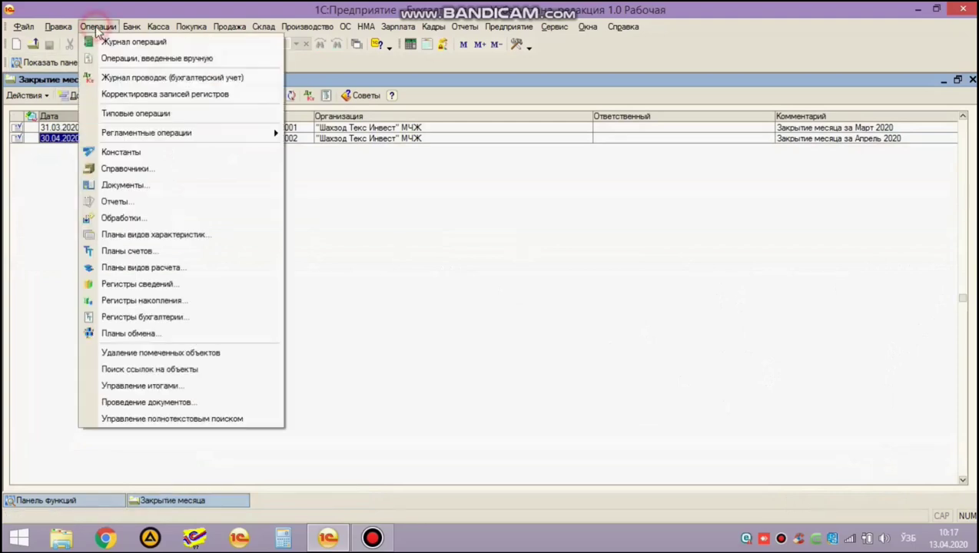
pyautogui.moveTo(250, 135)
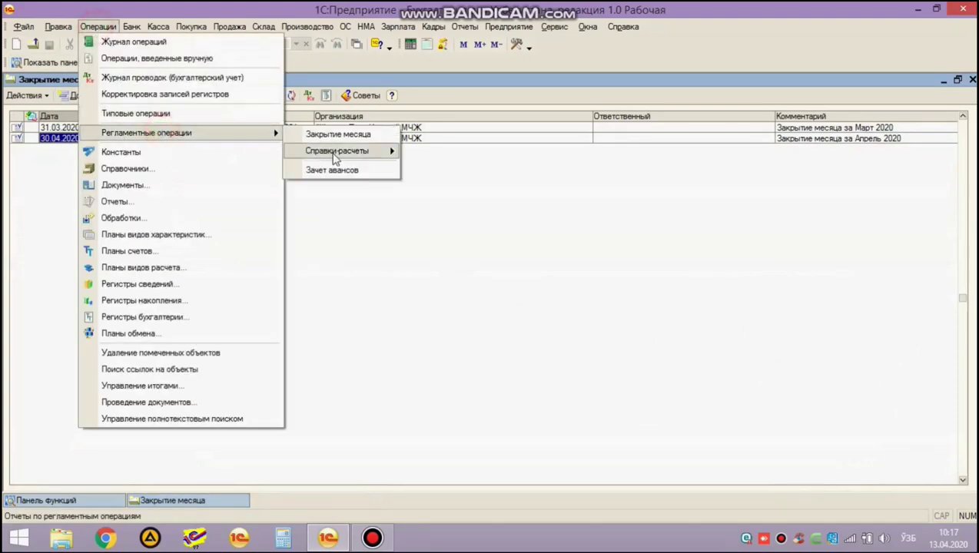
pyautogui.moveTo(336, 158)
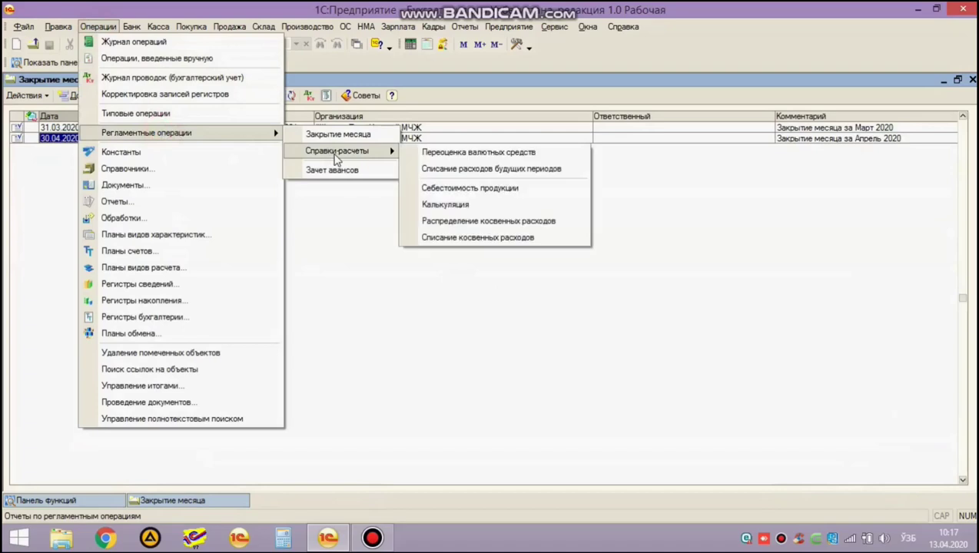
pyautogui.click(546, 205)
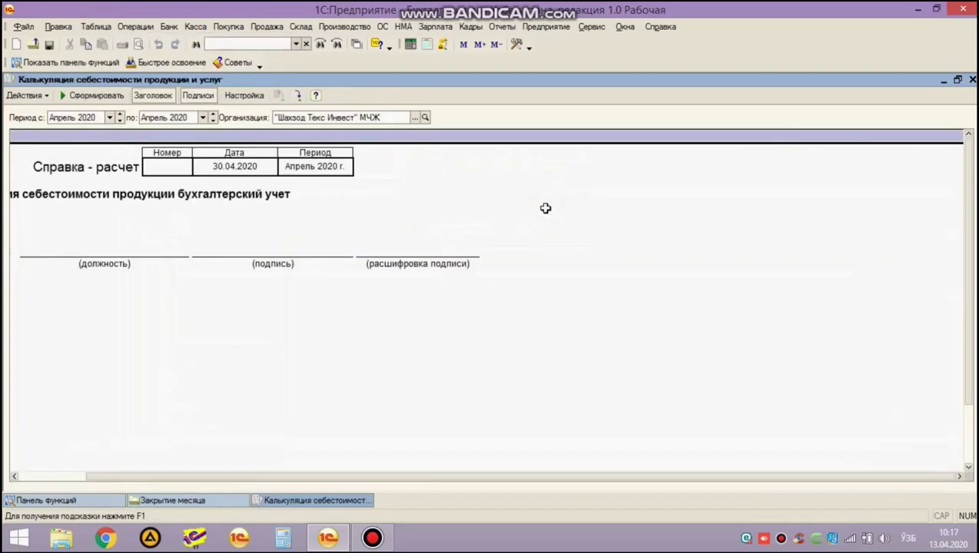
pyautogui.click(104, 100)
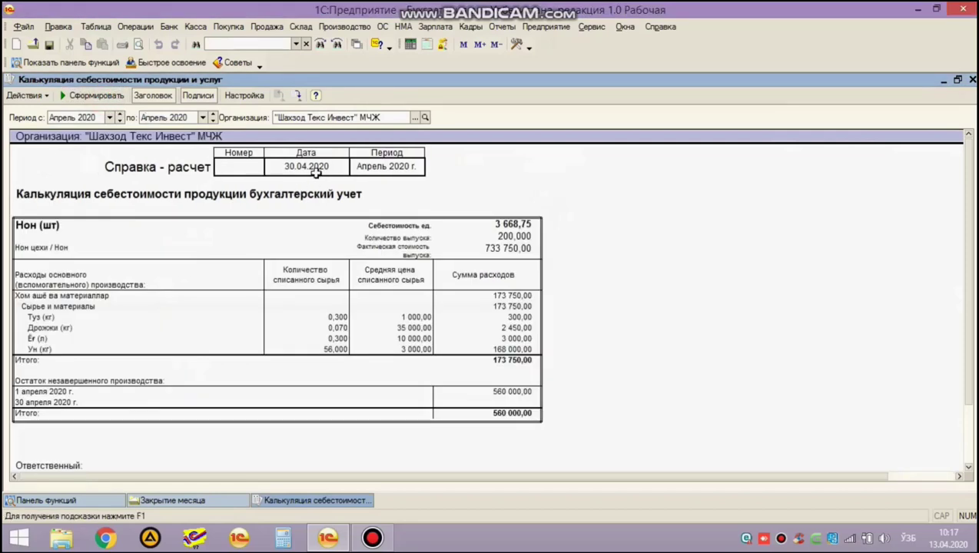
# Check Нон's unit cost 3 668,75, output 200, actual cost 733 750,00 and materials 173 750,00, then launch Calculator.
pyautogui.click(97, 227)
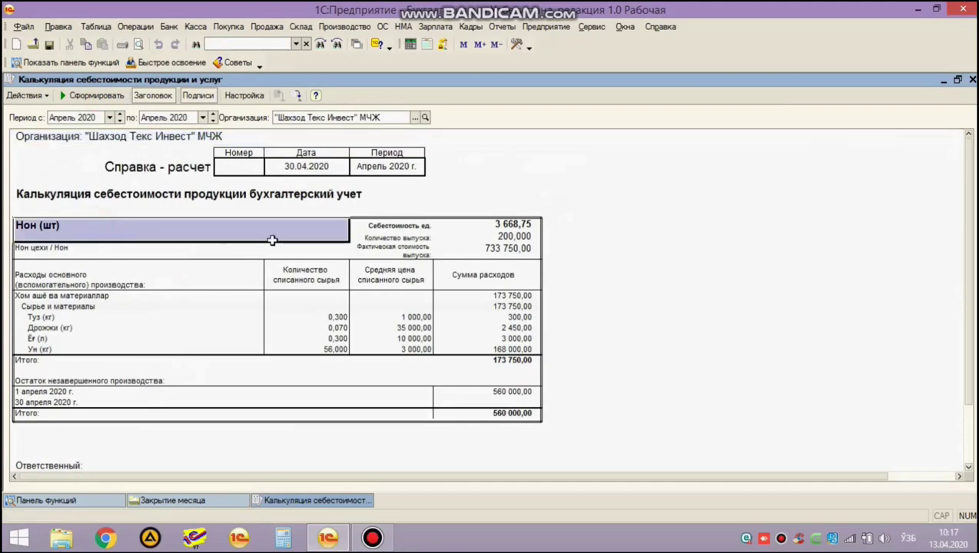
pyautogui.click(456, 223)
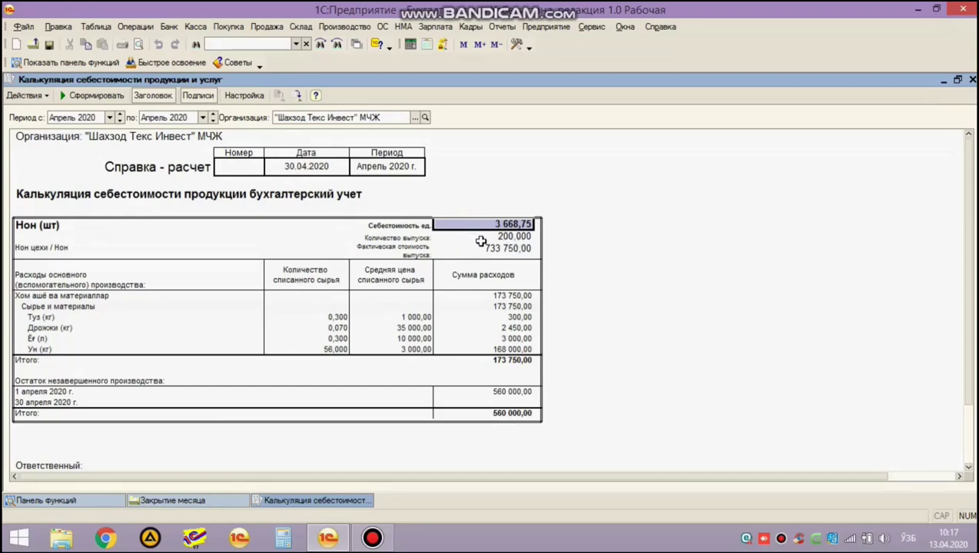
pyautogui.click(521, 247)
pyautogui.click(499, 235)
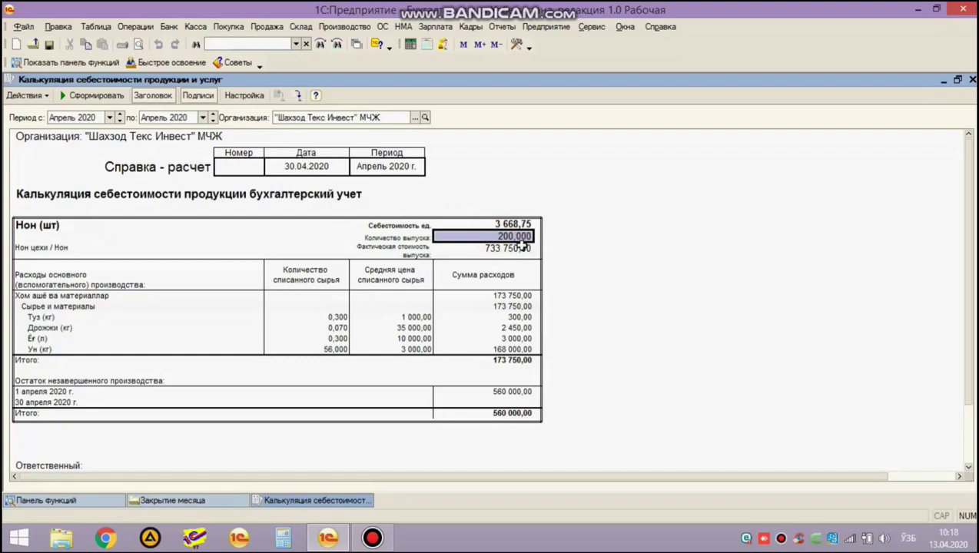
pyautogui.click(520, 248)
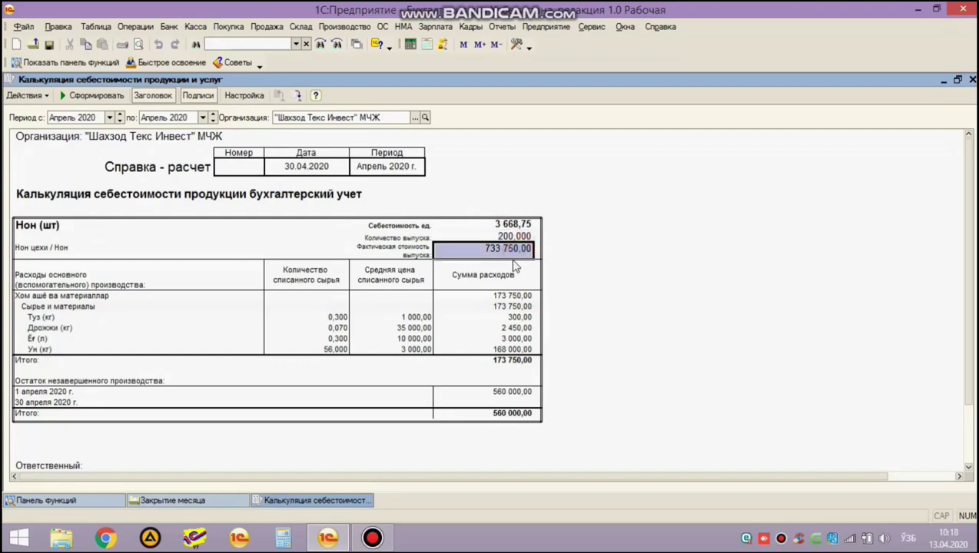
pyautogui.click(469, 251)
pyautogui.click(503, 237)
pyautogui.click(504, 224)
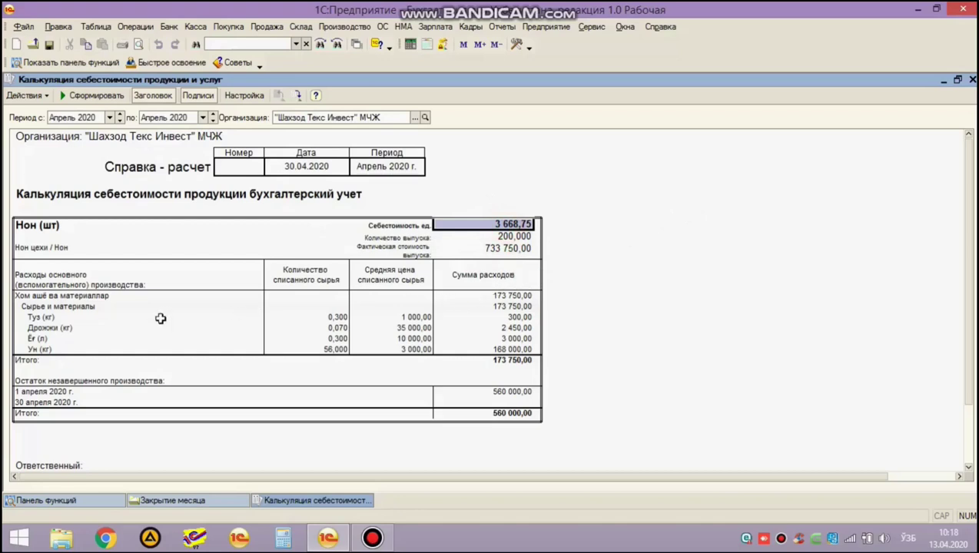
pyautogui.click(89, 297)
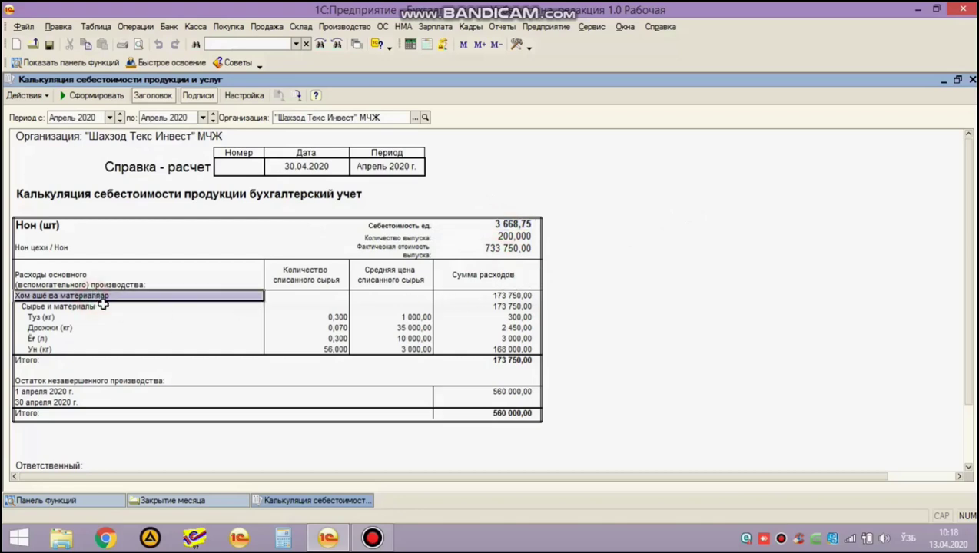
pyautogui.click(468, 297)
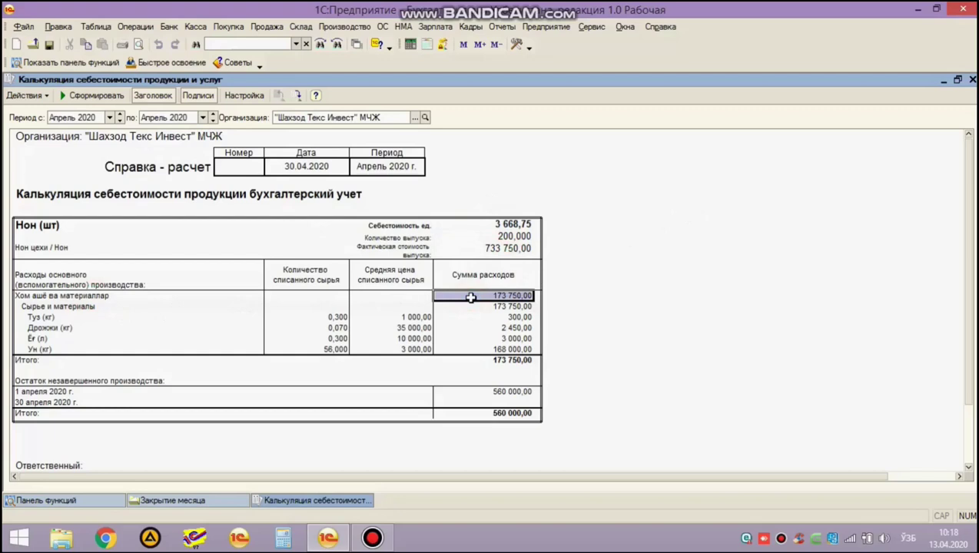
pyautogui.click(283, 538)
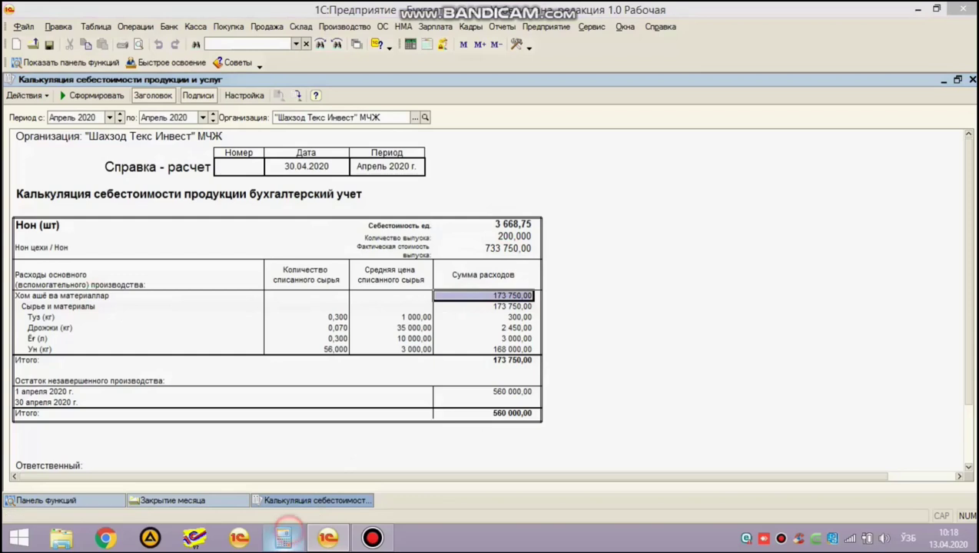
# Compute 173 750 ÷ 200 = 868,75 in Calculator and close it.
pyautogui.write('173')
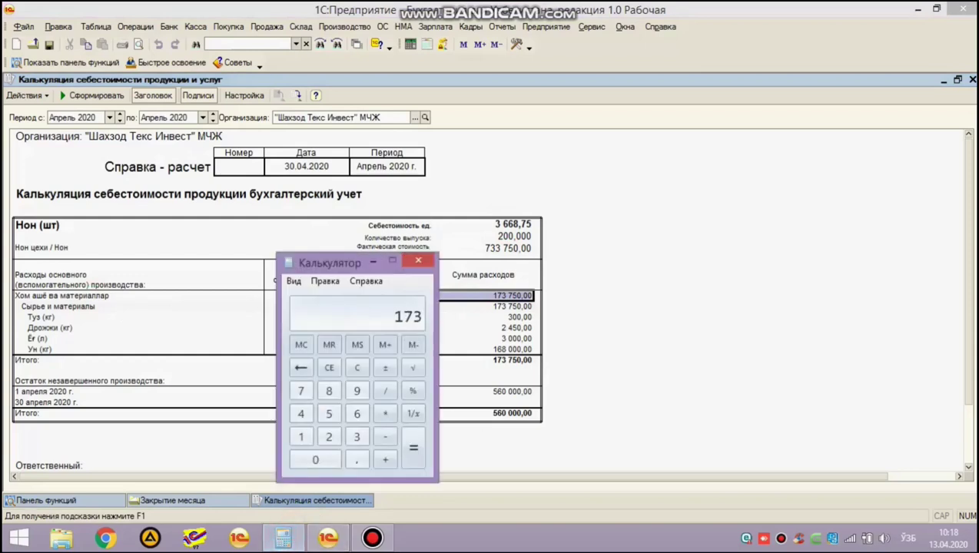
pyautogui.write('750200')
pyautogui.press('Return')
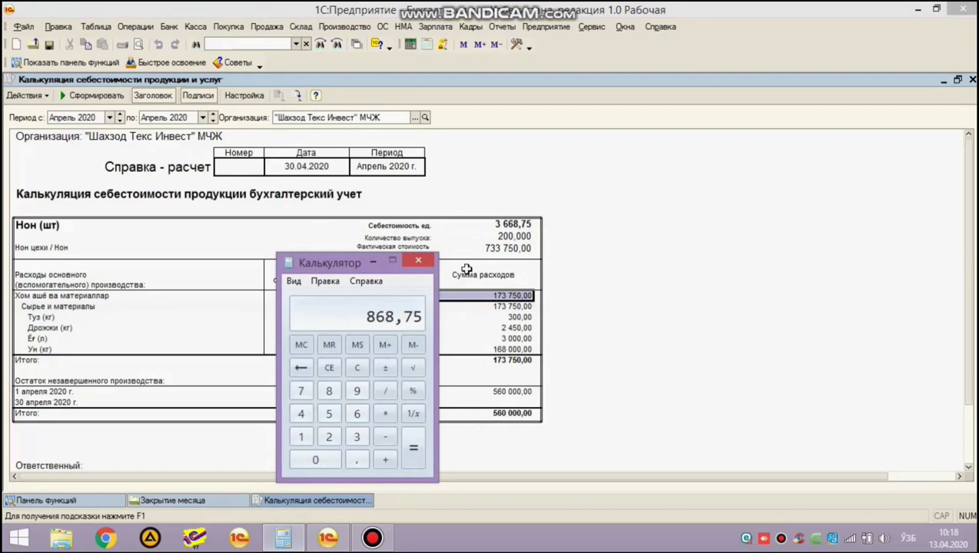
pyautogui.click(418, 263)
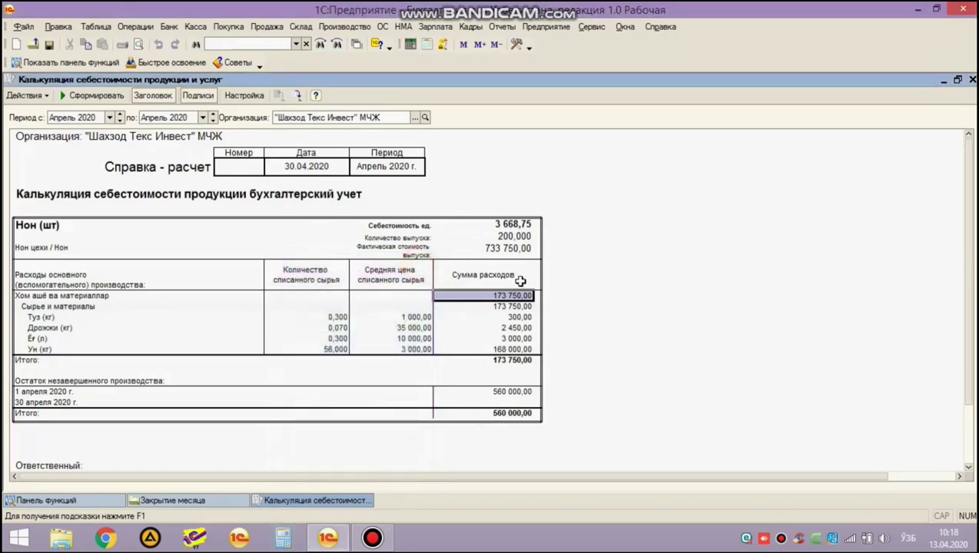
# Check ingredient costs Туз 300,00, Дрожжи 2 450,00, Ёг 3 000,00, Ун 168 000,00 and 560 000,00 work in progress.
pyautogui.click(490, 393)
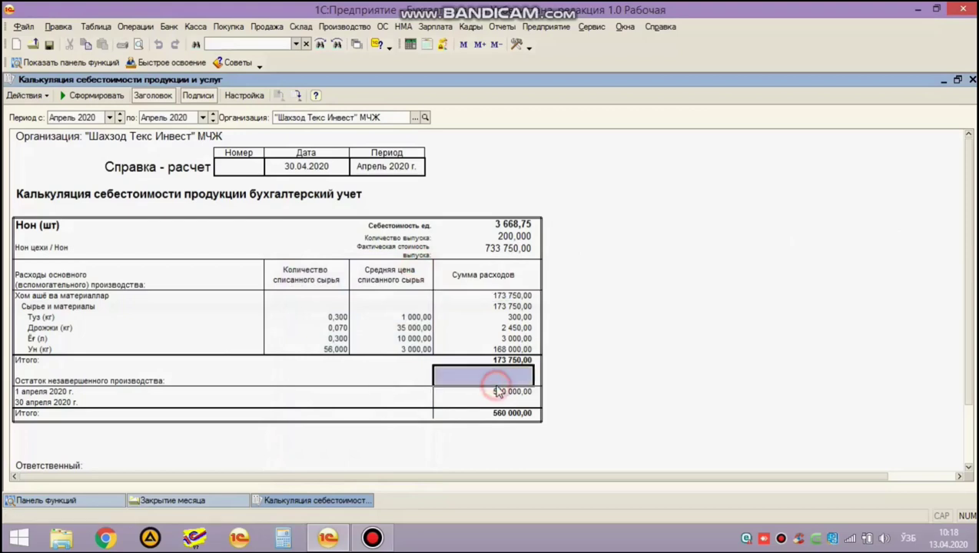
pyautogui.click(489, 318)
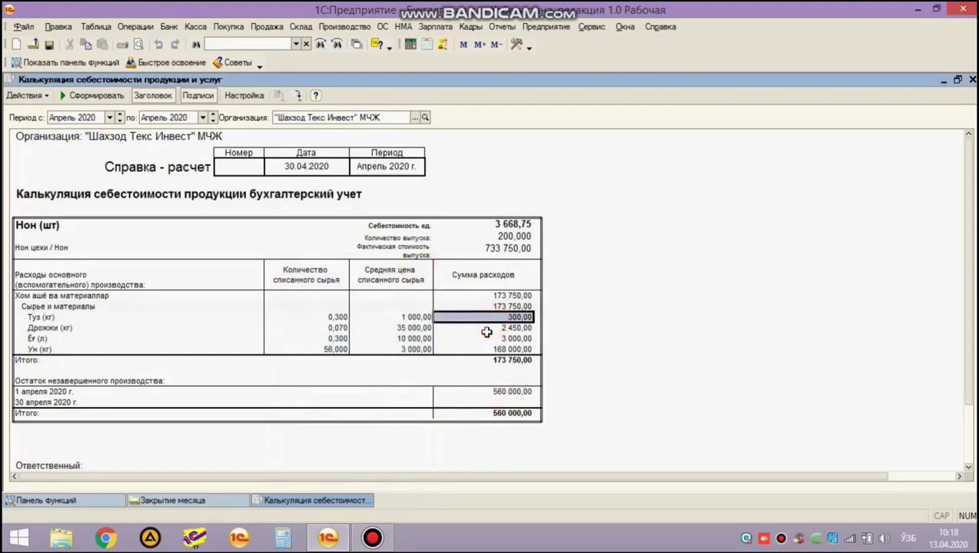
pyautogui.click(489, 329)
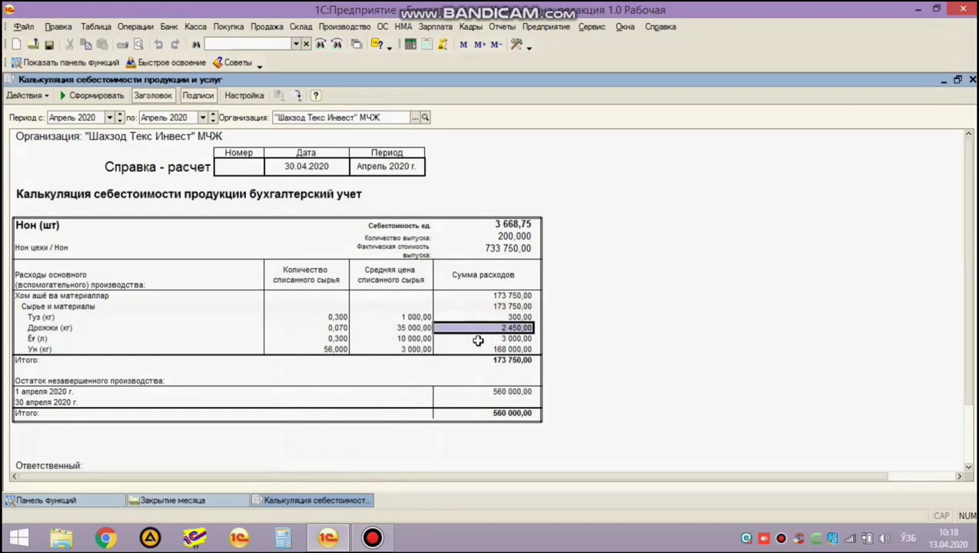
pyautogui.click(477, 339)
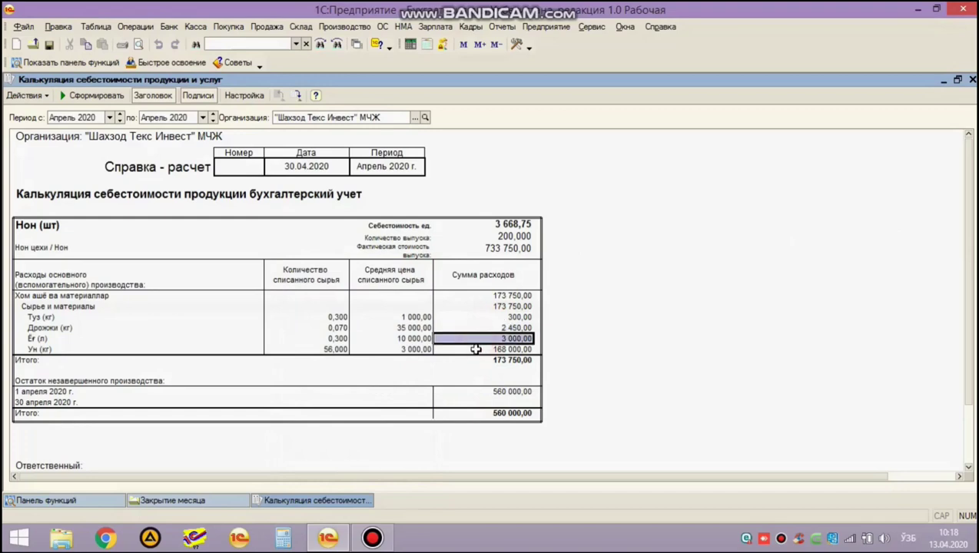
pyautogui.click(475, 350)
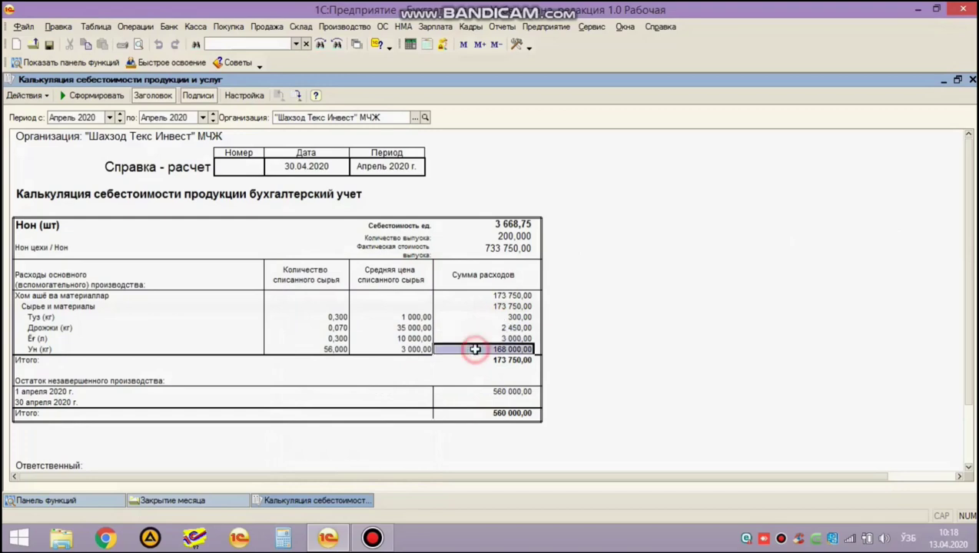
pyautogui.click(481, 238)
pyautogui.click(497, 359)
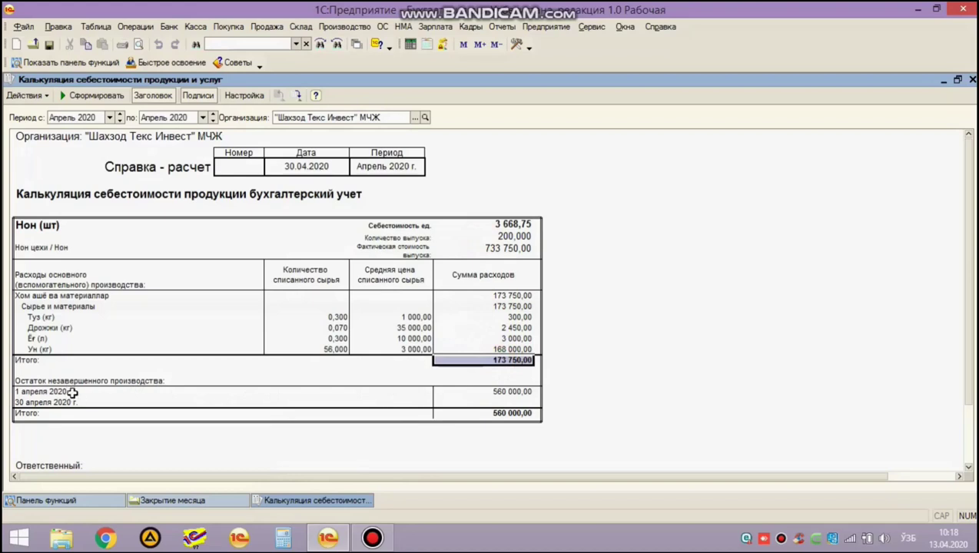
pyautogui.click(71, 393)
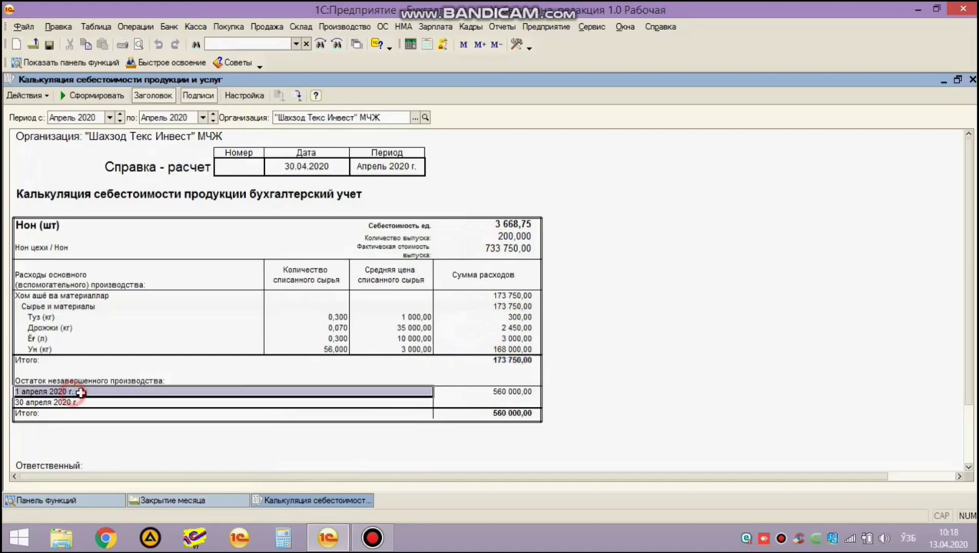
pyautogui.click(521, 393)
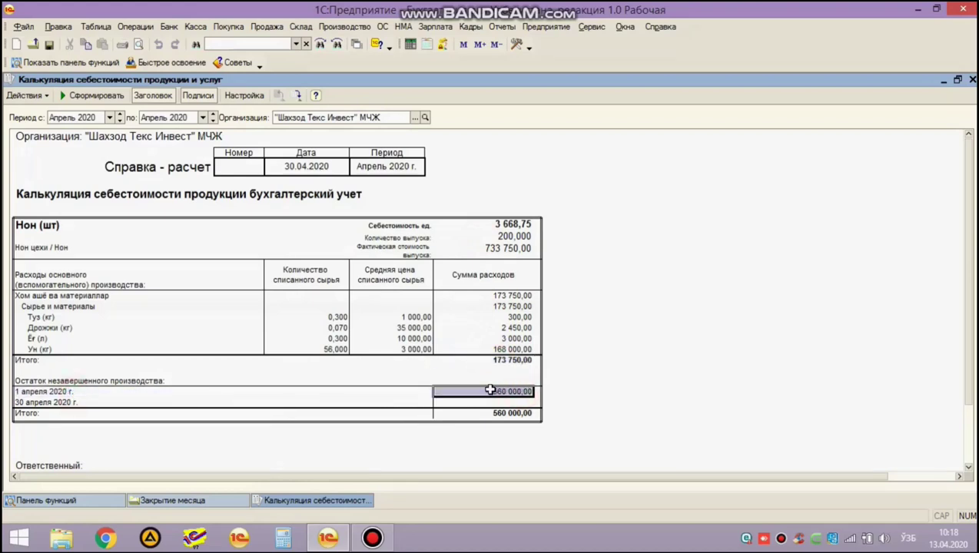
# Compare the 560 000,00 opening work in progress against the 173 750,00 materials total.
pyautogui.click(20, 382)
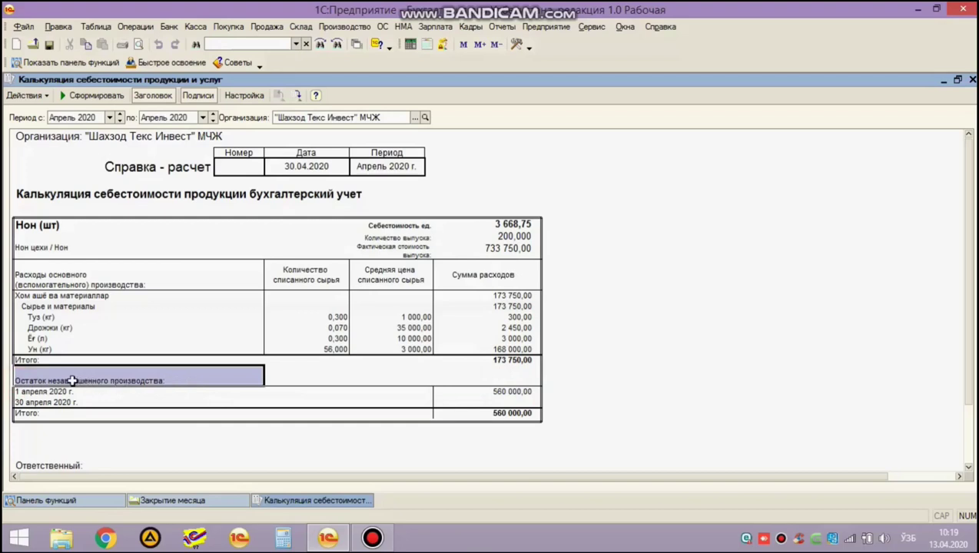
pyautogui.click(470, 358)
pyautogui.click(476, 391)
pyautogui.click(485, 361)
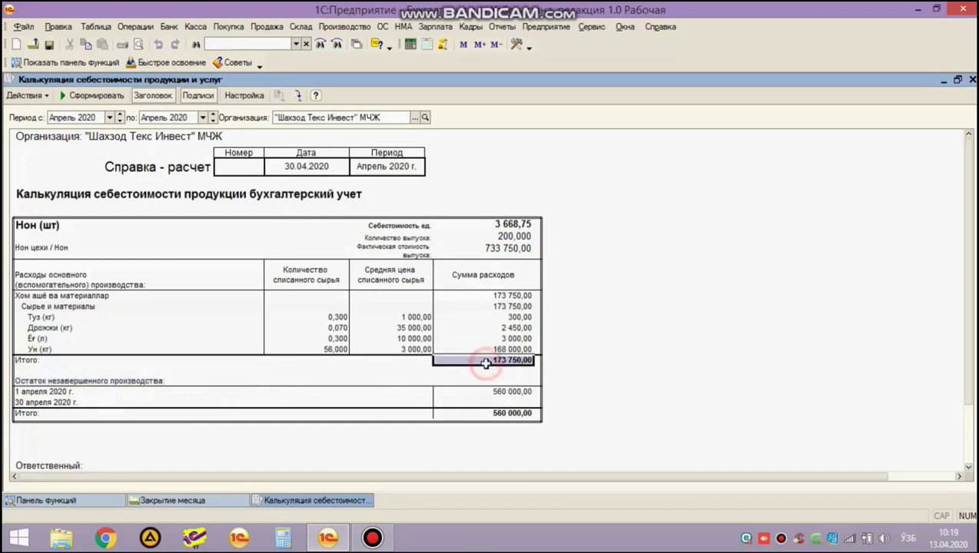
pyautogui.click(500, 27)
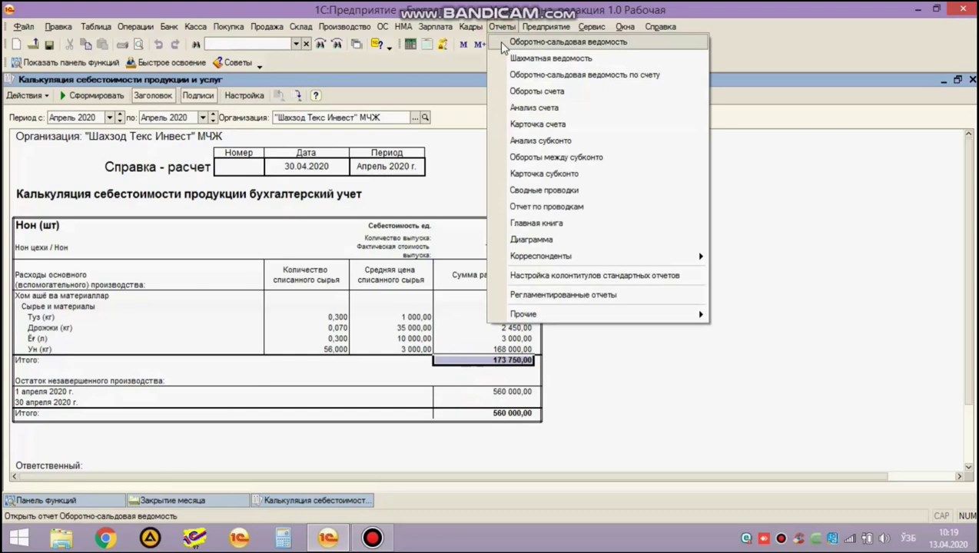
# Generate the 01.04.2020–30.04.2020 trial balance and check account 20's 560 000,00 opening debit.
pyautogui.click(502, 43)
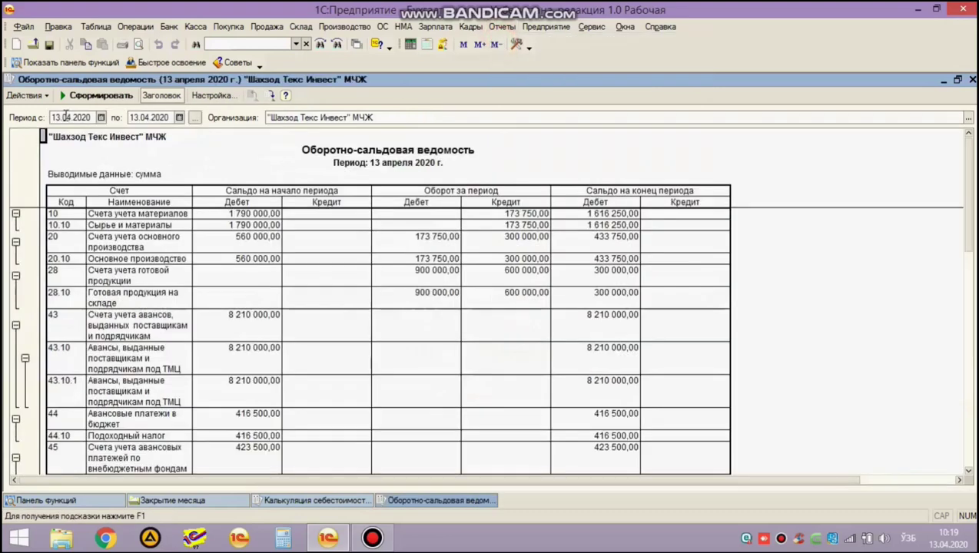
pyautogui.write('01.04')
pyautogui.press('Tab')
pyautogui.write('30.04')
pyautogui.press('Tab')
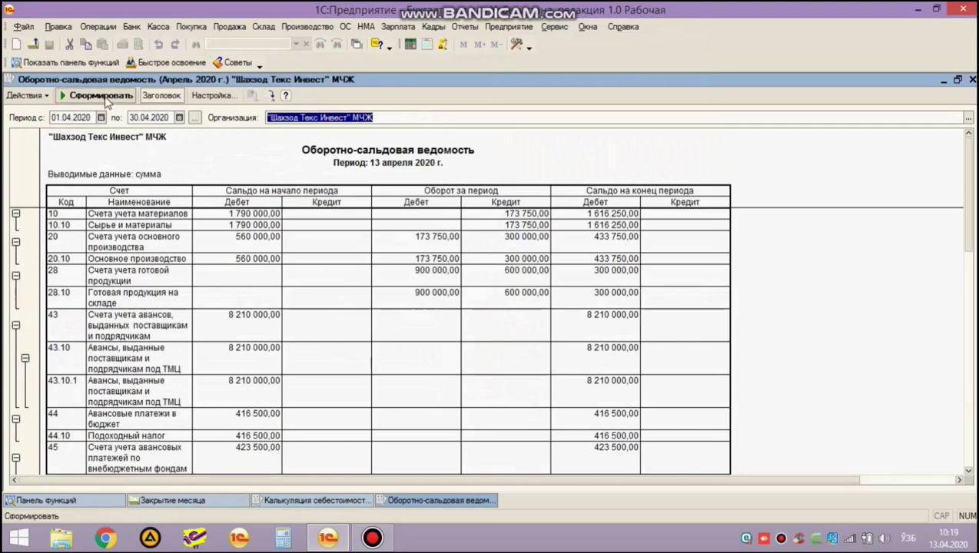
pyautogui.click(104, 96)
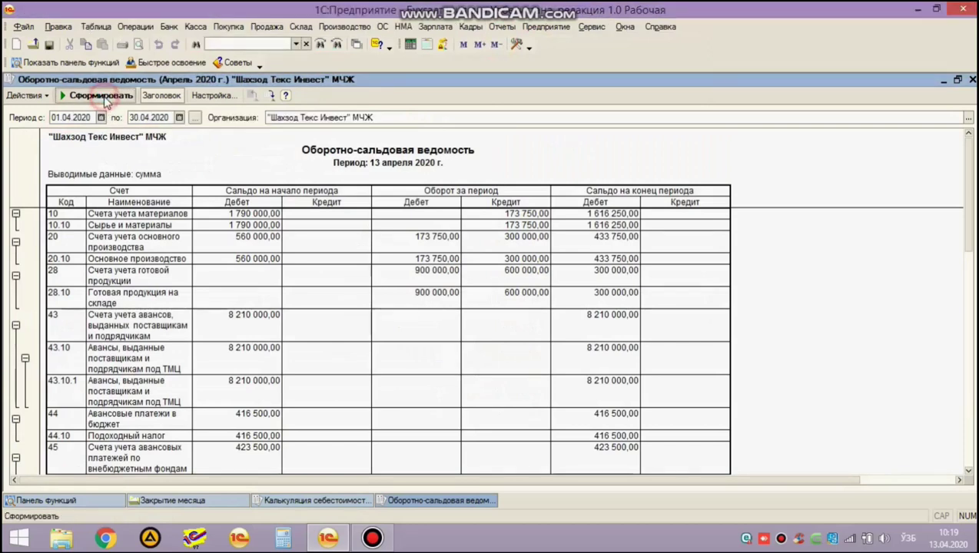
pyautogui.click(90, 242)
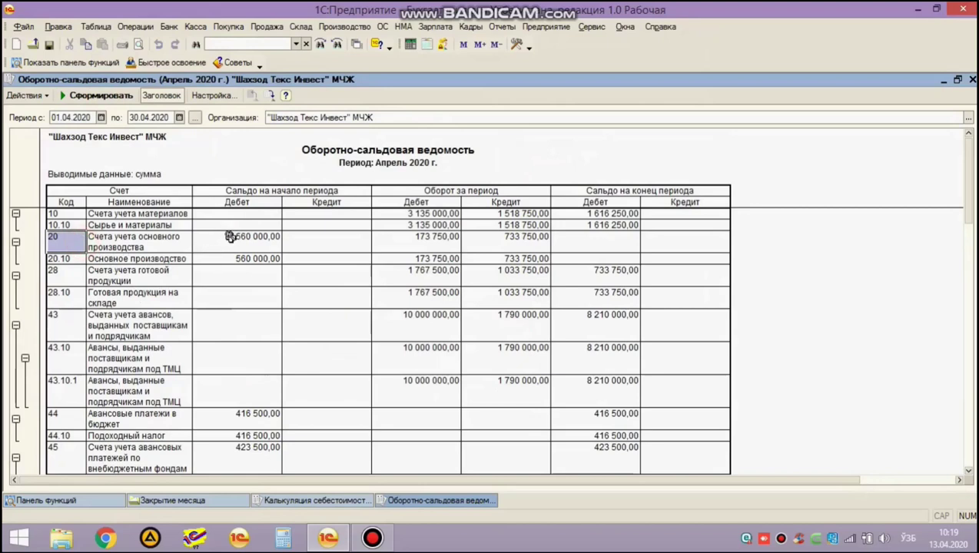
pyautogui.click(252, 242)
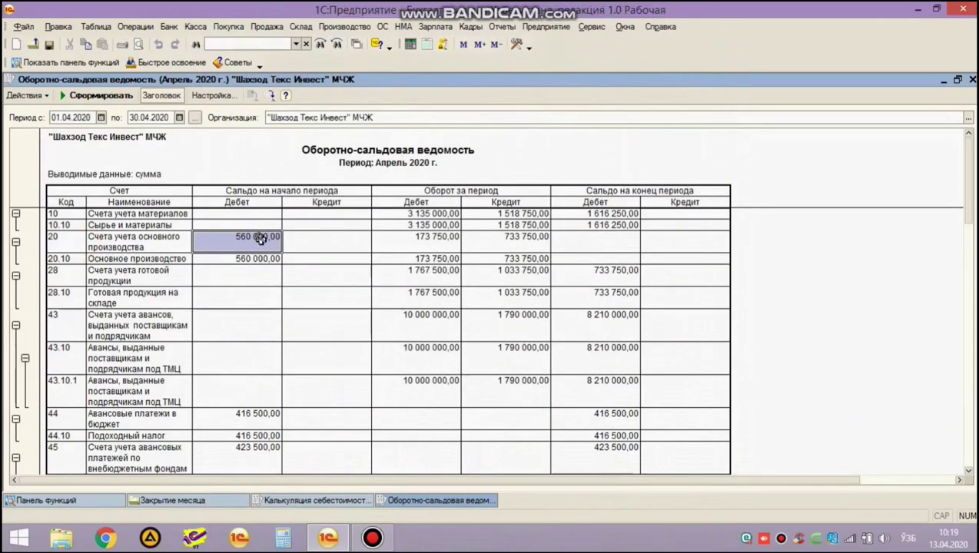
# Open the account 20 breakdown from its 560 000,00 balance and regenerate it for 01.03–31.03.2020.
pyautogui.doubleClick(260, 239)
pyautogui.click(625, 182)
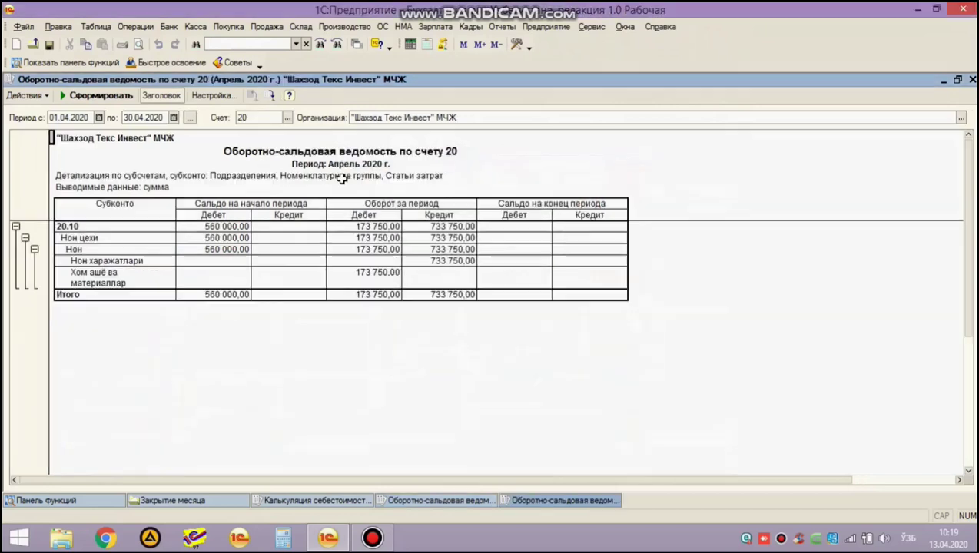
pyautogui.click(75, 118)
pyautogui.write('01.03')
pyautogui.press('Tab')
pyautogui.write('31.03.2020')
pyautogui.hotkey('ctrl', 'Return')
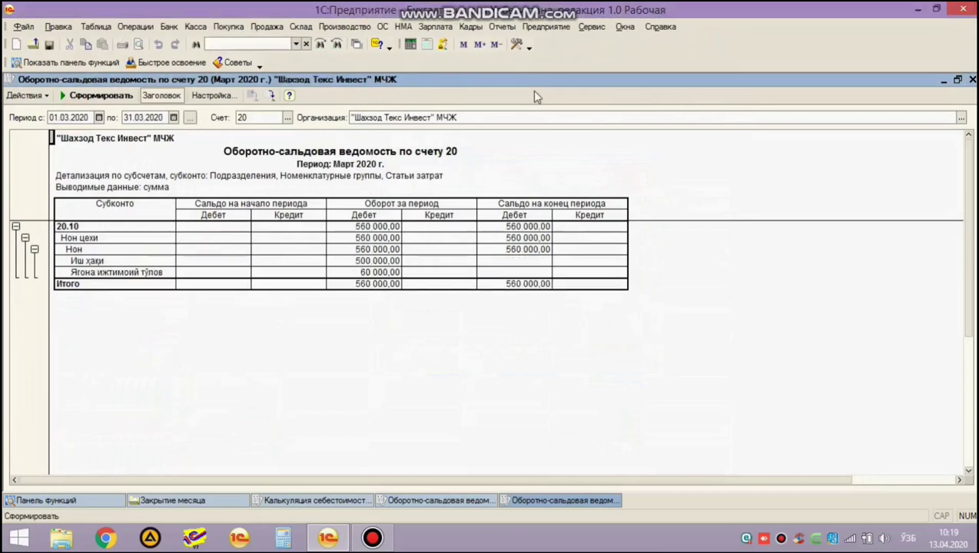
# Drill from the 60 000,00 social tax into the 20.10 card and payroll document ШТИ00000001.
pyautogui.click(366, 272)
pyautogui.click(355, 260)
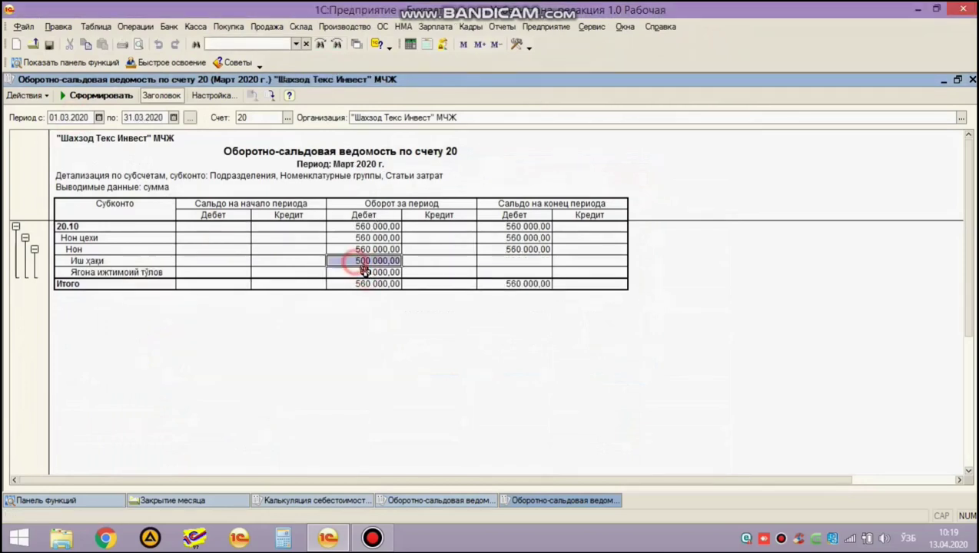
pyautogui.click(376, 226)
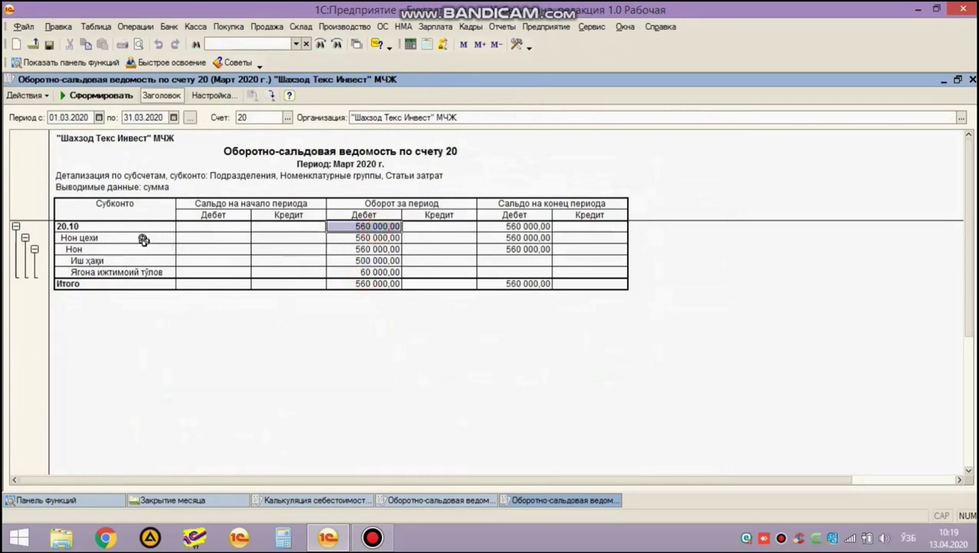
pyautogui.click(359, 272)
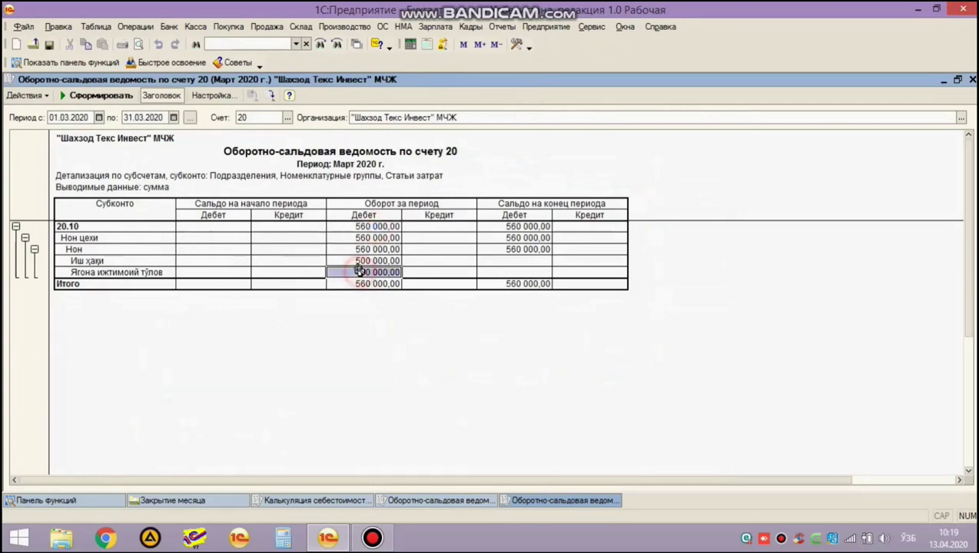
pyautogui.doubleClick(359, 273)
pyautogui.doubleClick(305, 246)
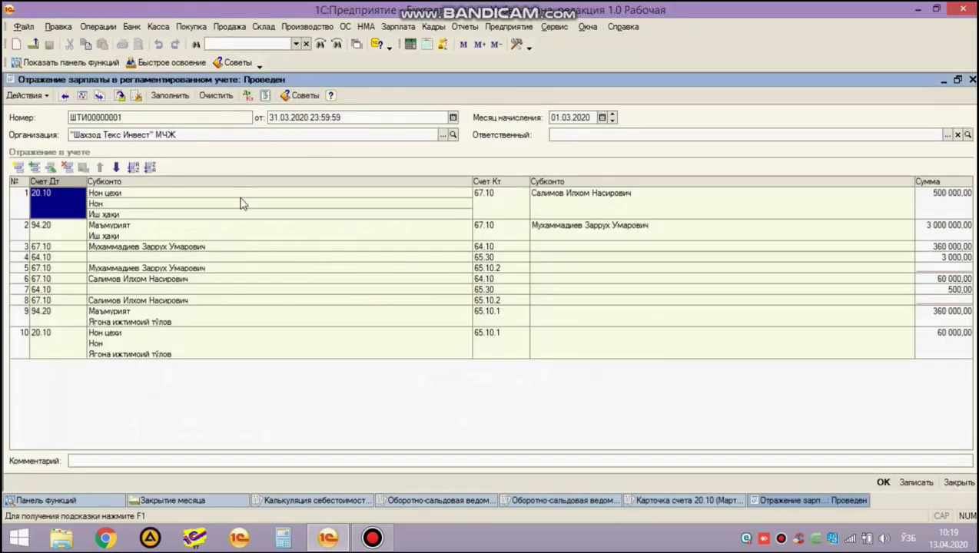
# Check the Нон cost item and 60 000,00 amounts in rows 1 and 10, then close the payroll document.
pyautogui.click(159, 204)
pyautogui.click(330, 208)
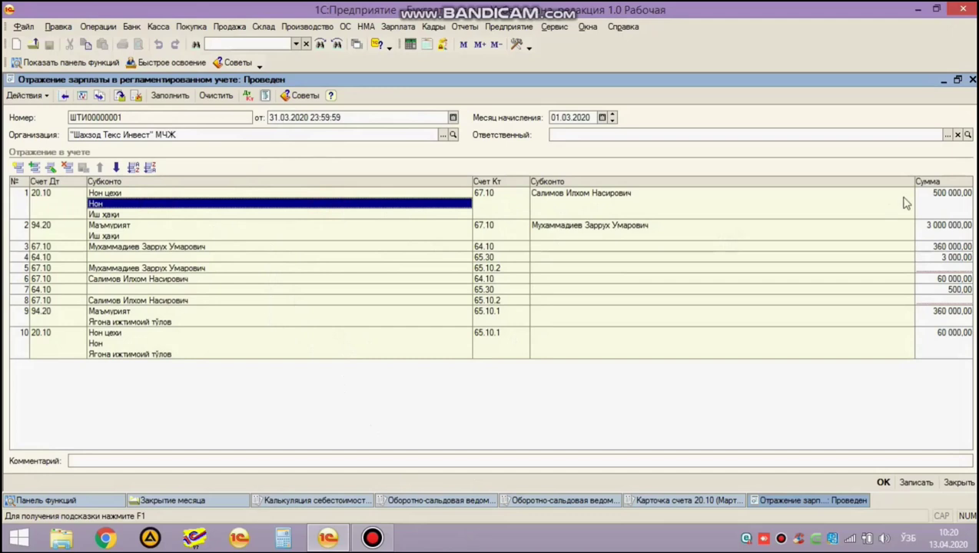
pyautogui.click(926, 195)
pyautogui.click(947, 340)
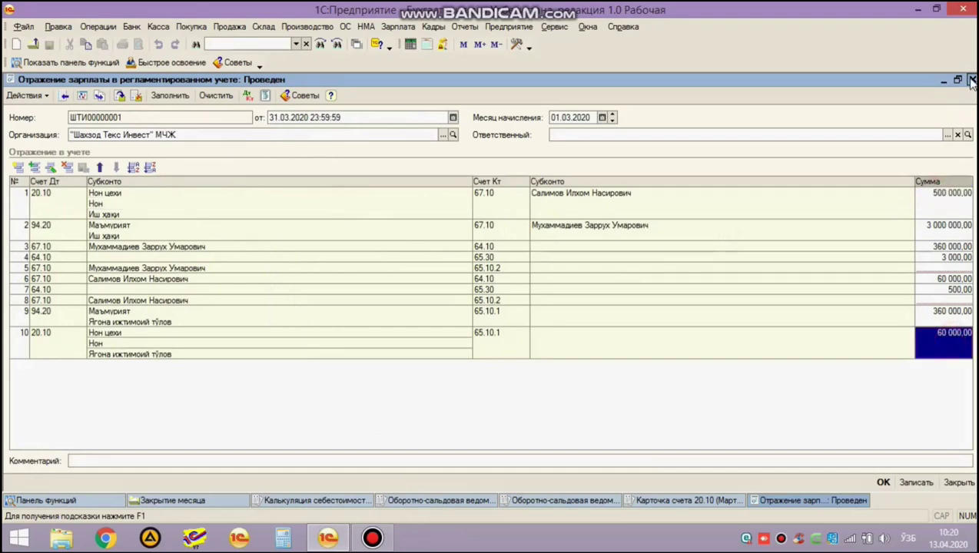
pyautogui.click(971, 80)
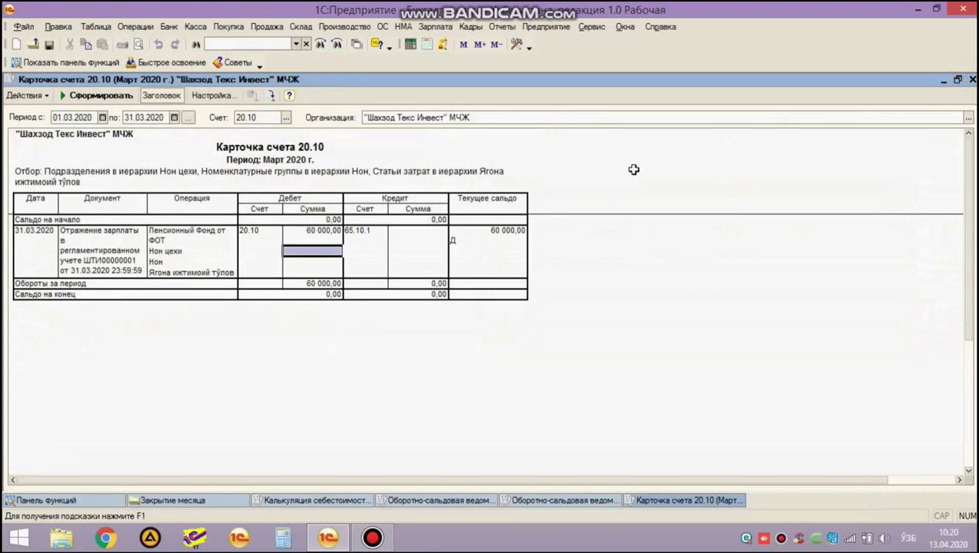
# Close the 20.10 card and account 20 breakdown, returning to the April trial balance.
pyautogui.press('Escape')
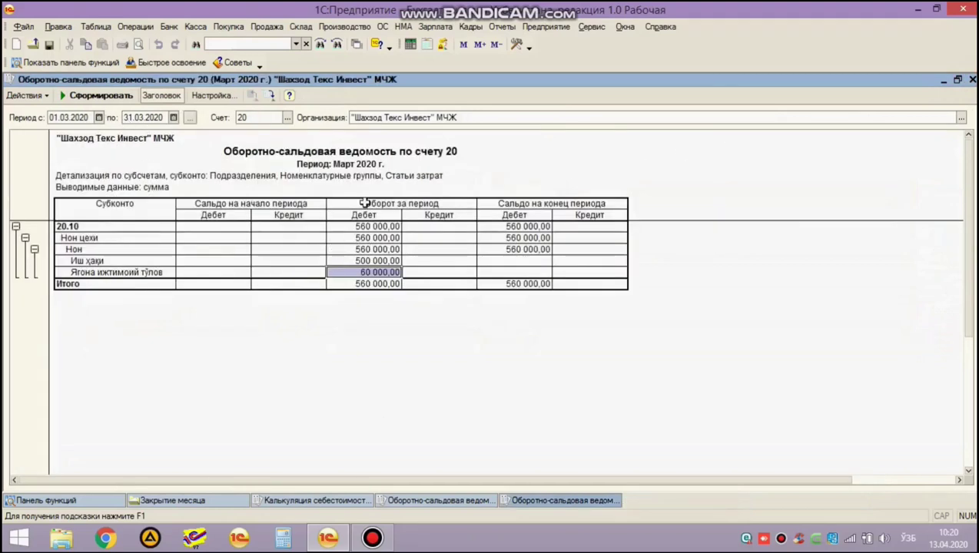
pyautogui.press('Escape')
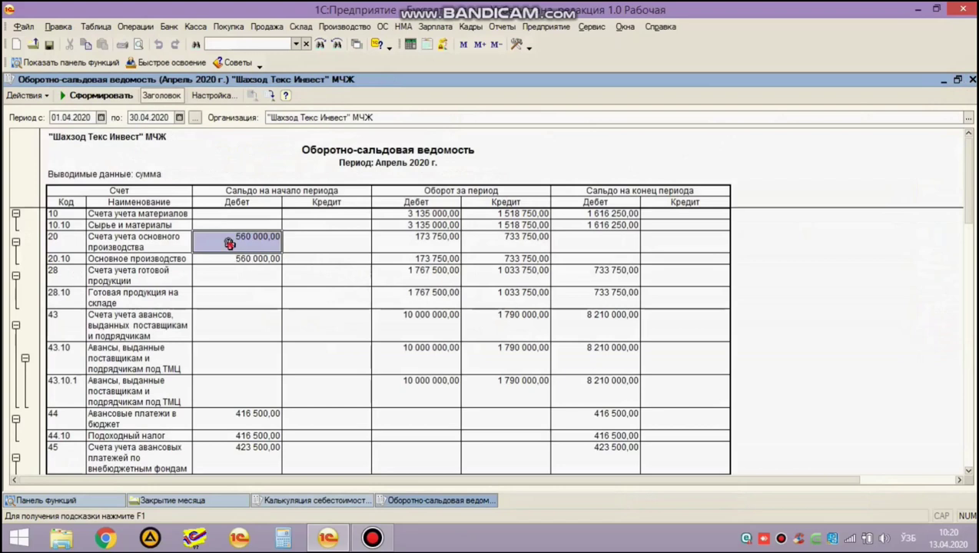
pyautogui.click(240, 272)
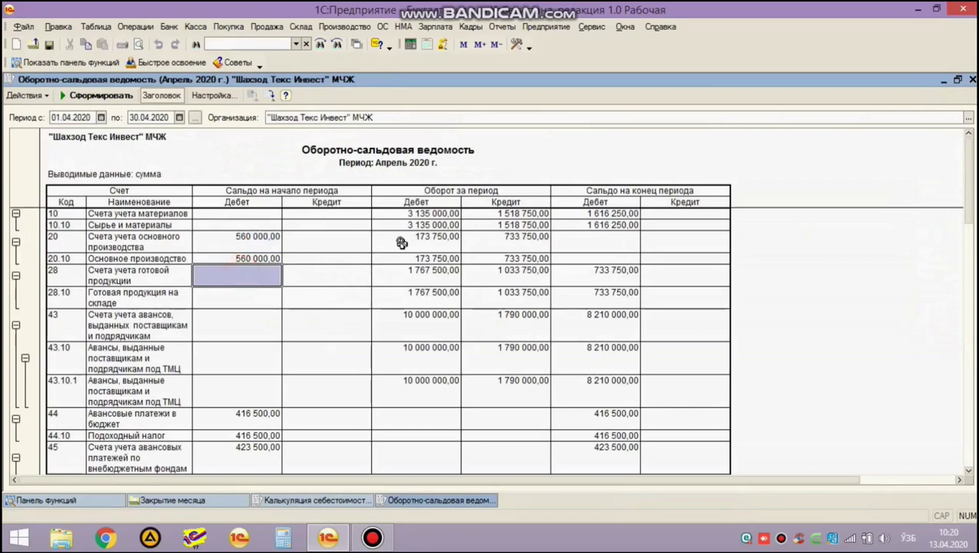
pyautogui.click(512, 242)
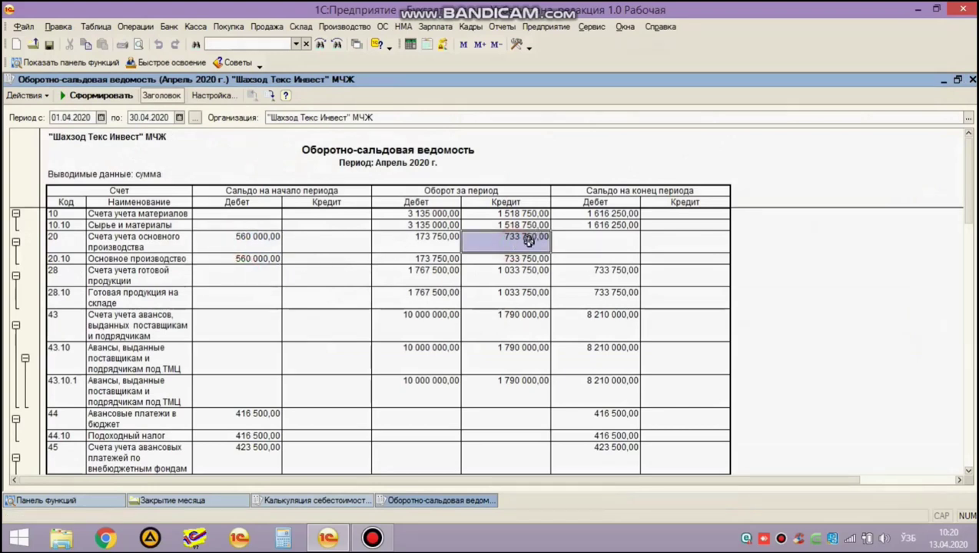
pyautogui.moveTo(573, 242); pyautogui.dragTo(691, 255)
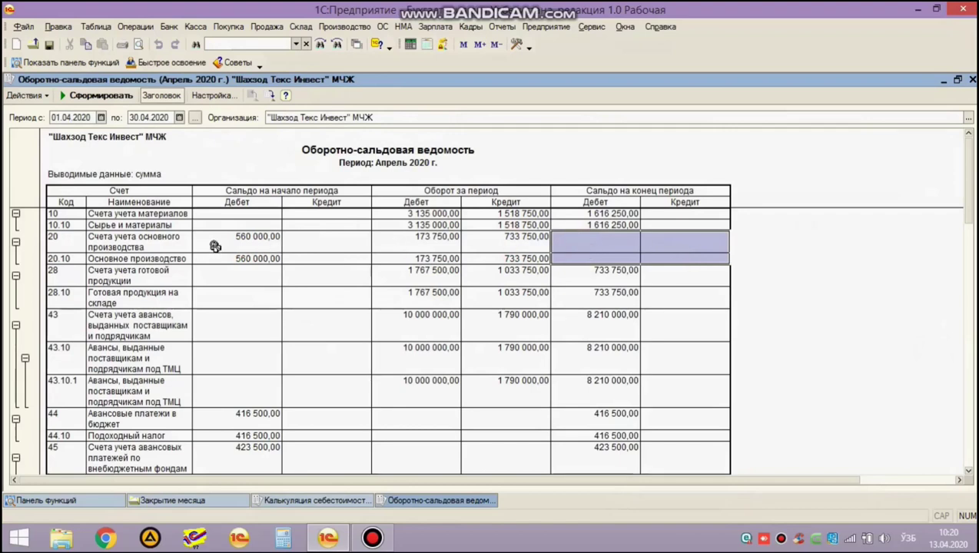
# Compare account 20's 173 750,00 debit and 733 750,00 credit turnovers against its opening balance.
pyautogui.click(522, 239)
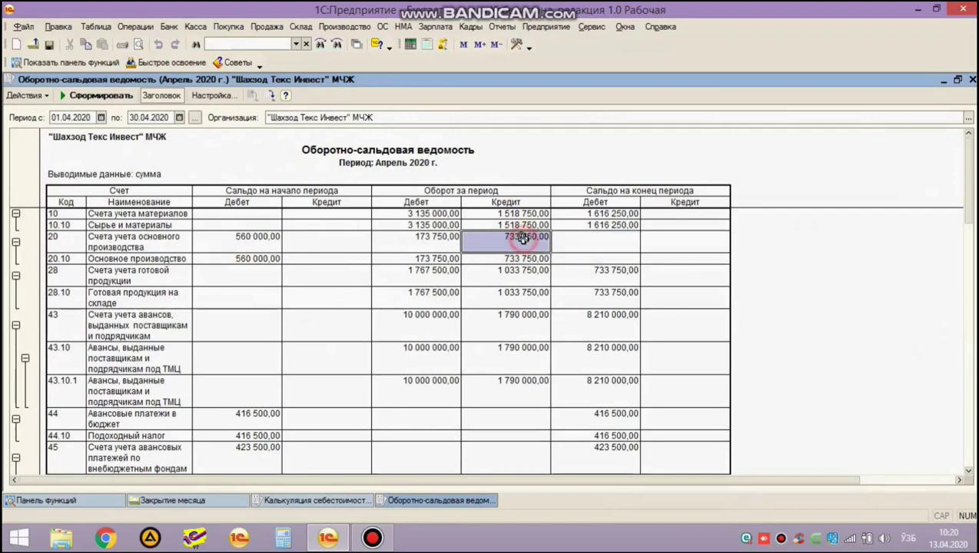
pyautogui.click(420, 243)
pyautogui.click(492, 243)
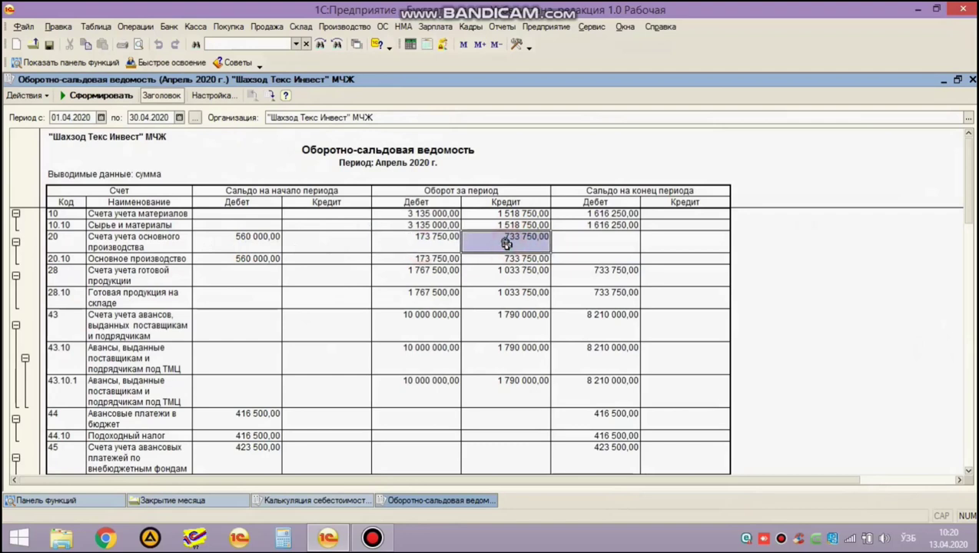
pyautogui.moveTo(210, 240); pyautogui.dragTo(296, 260)
pyautogui.click(516, 248)
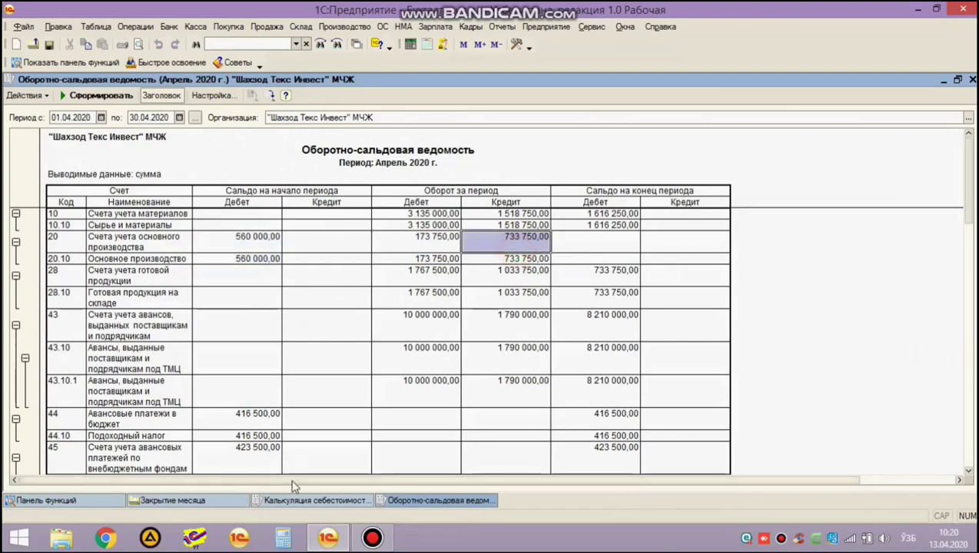
# Bring up the April Нон cost calculation and check the 733 750,00 cost and 3 668,75 unit cost.
pyautogui.click(336, 501)
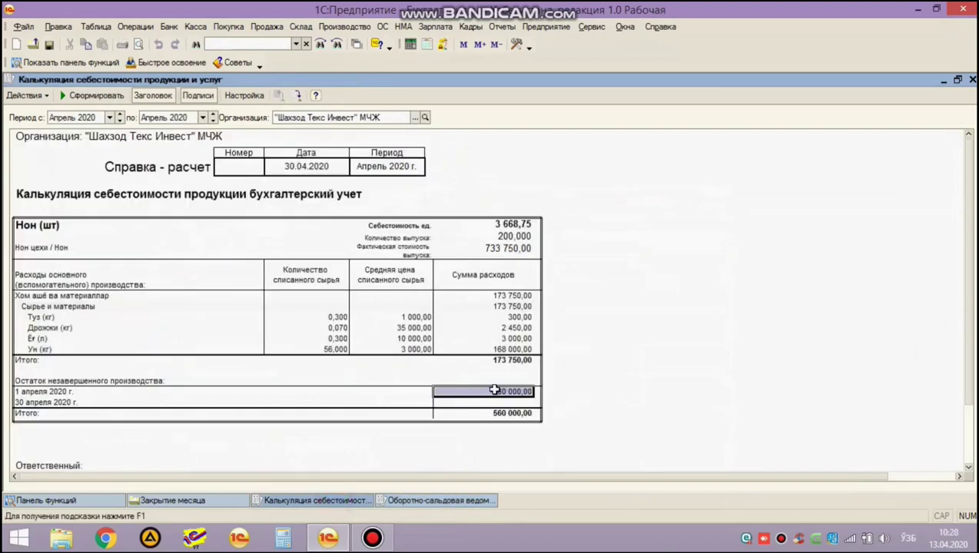
pyautogui.click(498, 252)
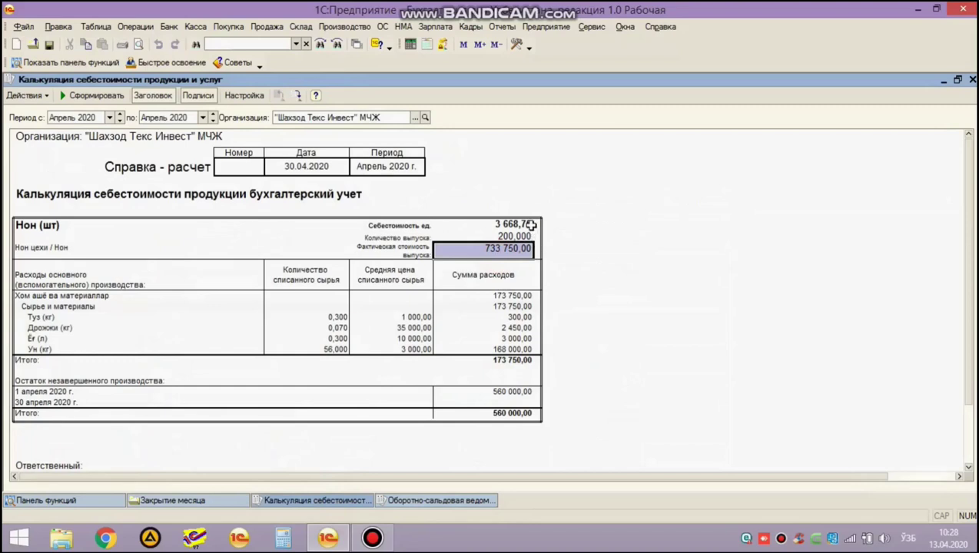
pyautogui.click(530, 225)
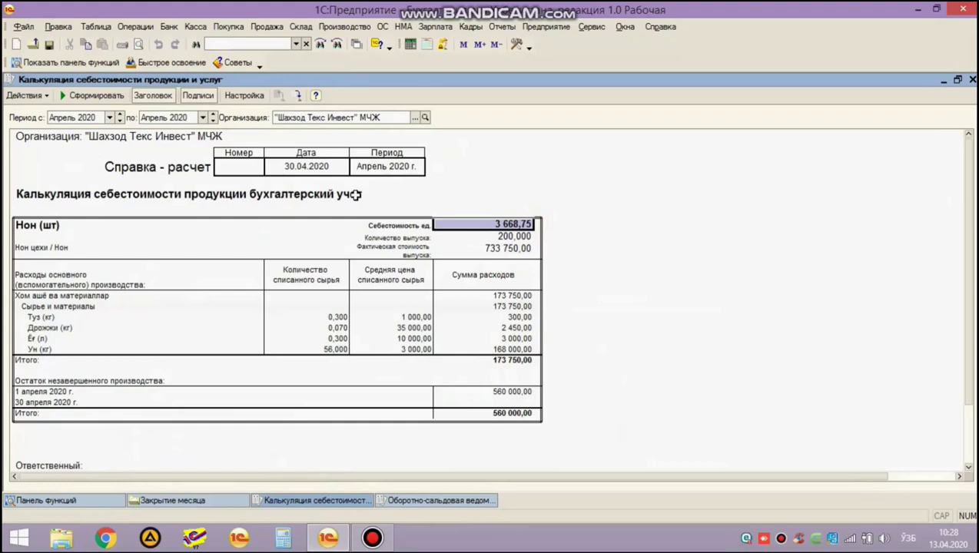
# Review the raw material rows, 560 000,00 opening work in progress and 200,000 output quantity.
pyautogui.moveTo(69, 295); pyautogui.dragTo(507, 348)
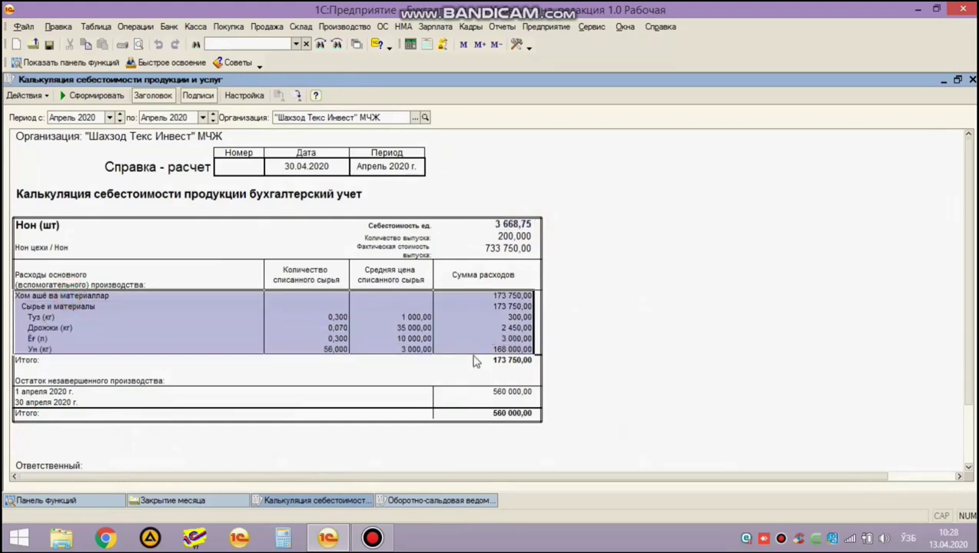
pyautogui.click(532, 392)
pyautogui.moveTo(474, 392); pyautogui.dragTo(241, 389)
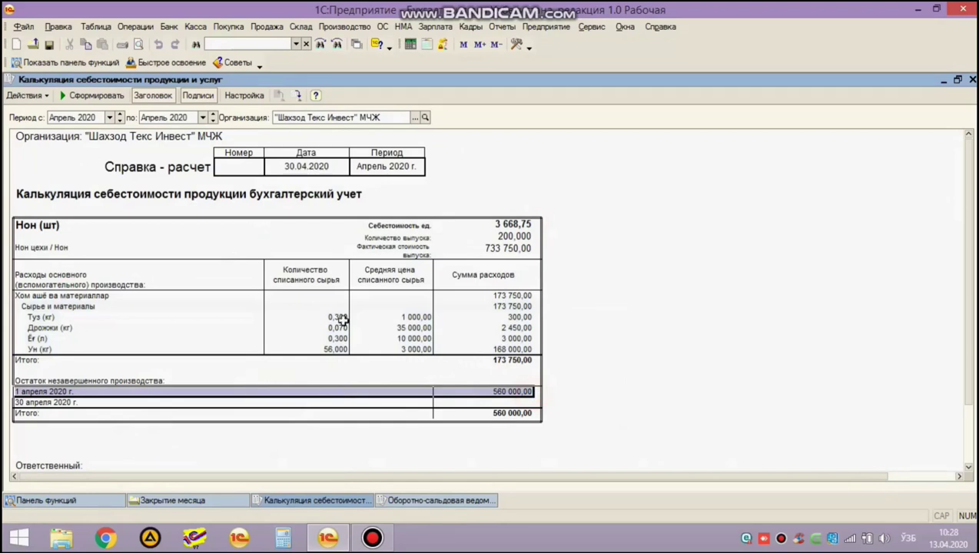
pyautogui.click(474, 235)
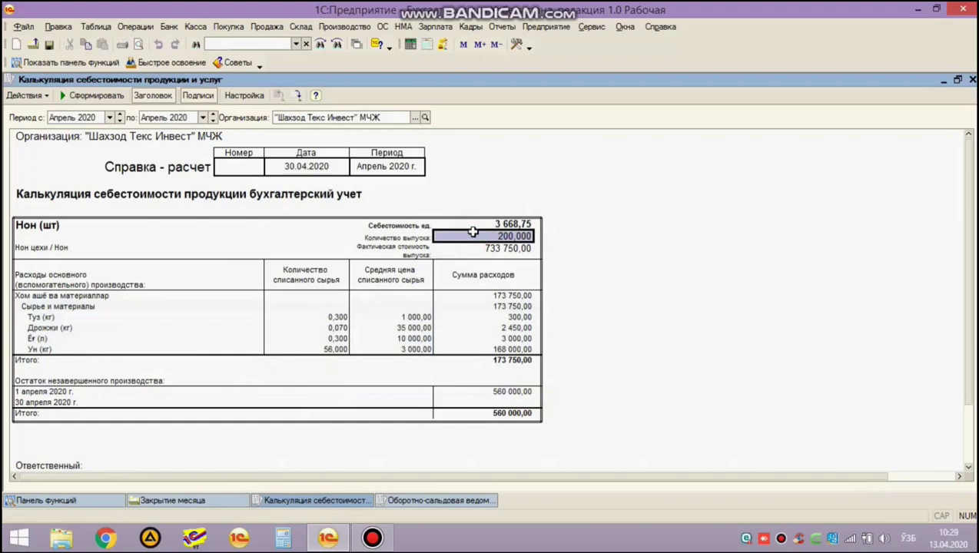
pyautogui.click(476, 224)
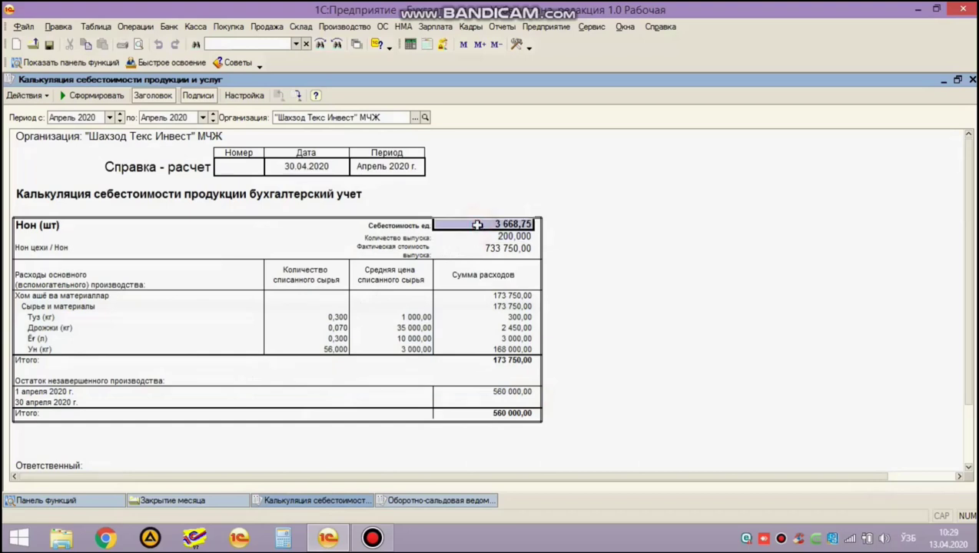
# Recheck the 560 000,00 work in progress, 200,000 units and 3 668,75 unit cost, then close the calculation.
pyautogui.click(530, 393)
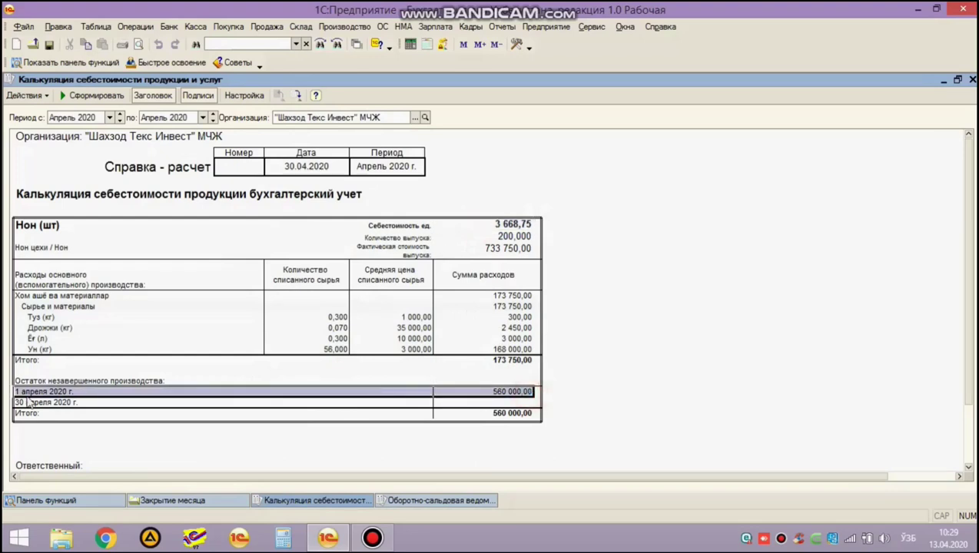
pyautogui.click(479, 392)
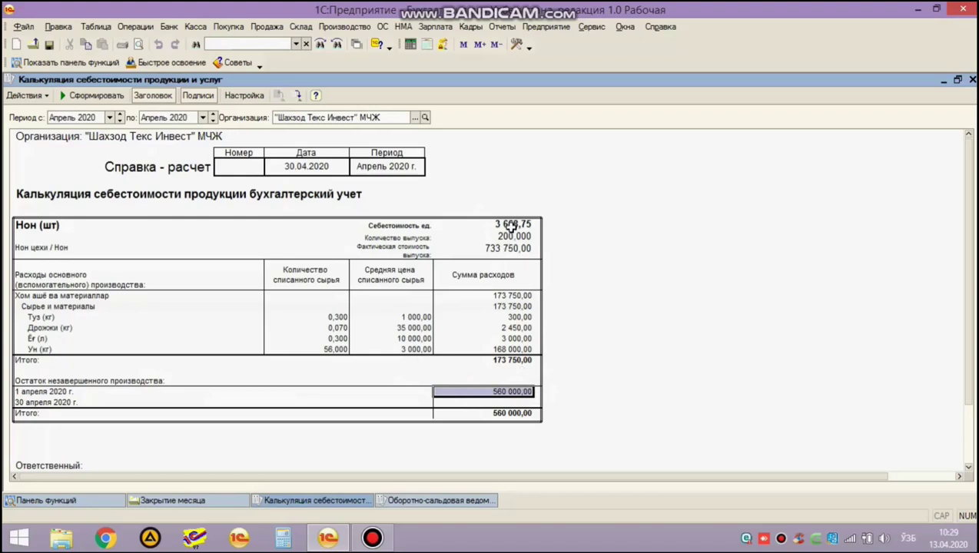
pyautogui.click(471, 238)
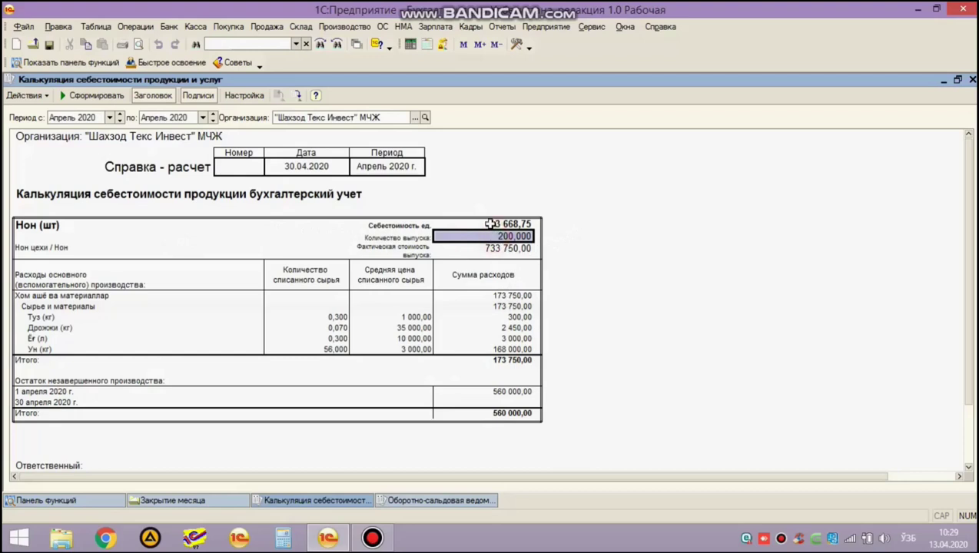
pyautogui.click(489, 225)
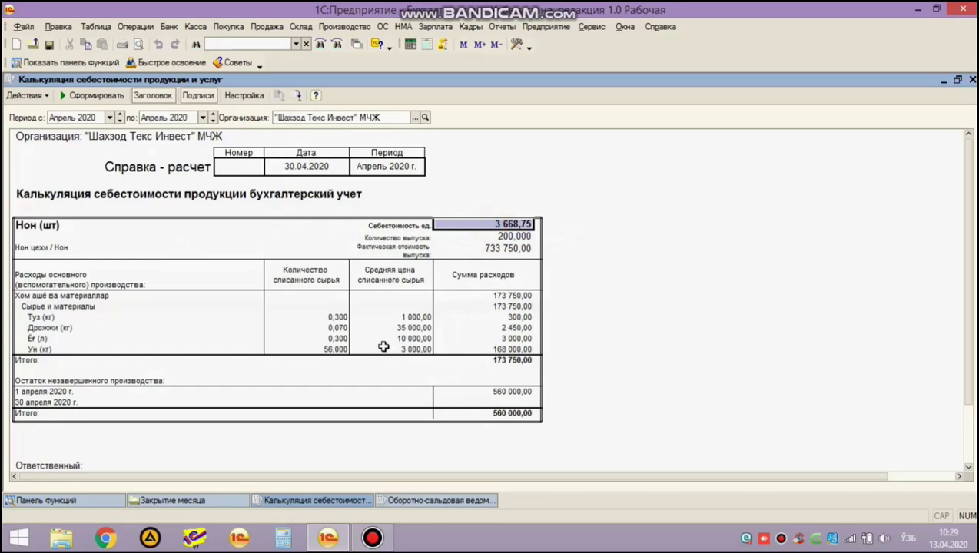
pyautogui.press('Escape')
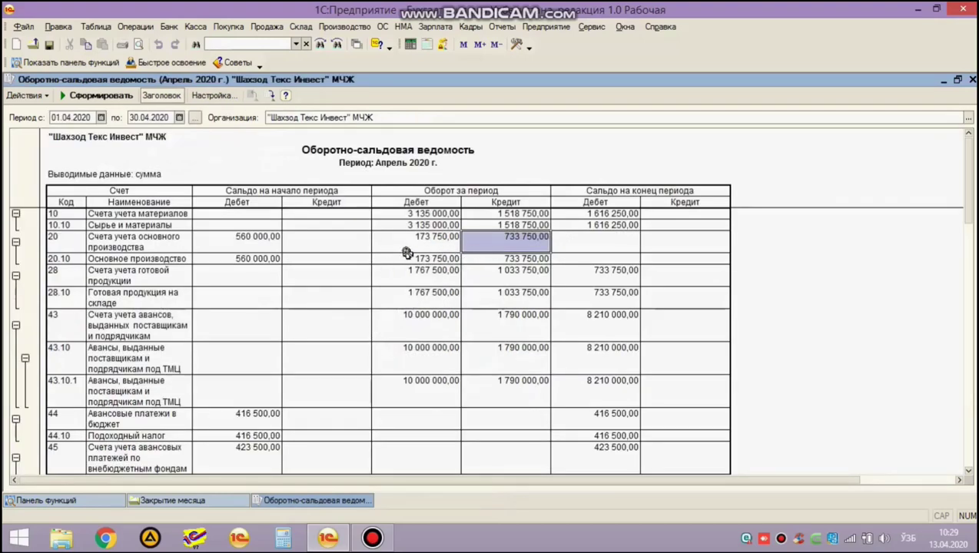
# Review account 20's 560 000,00 opening debit, then close the April trial balance.
pyautogui.click(273, 243)
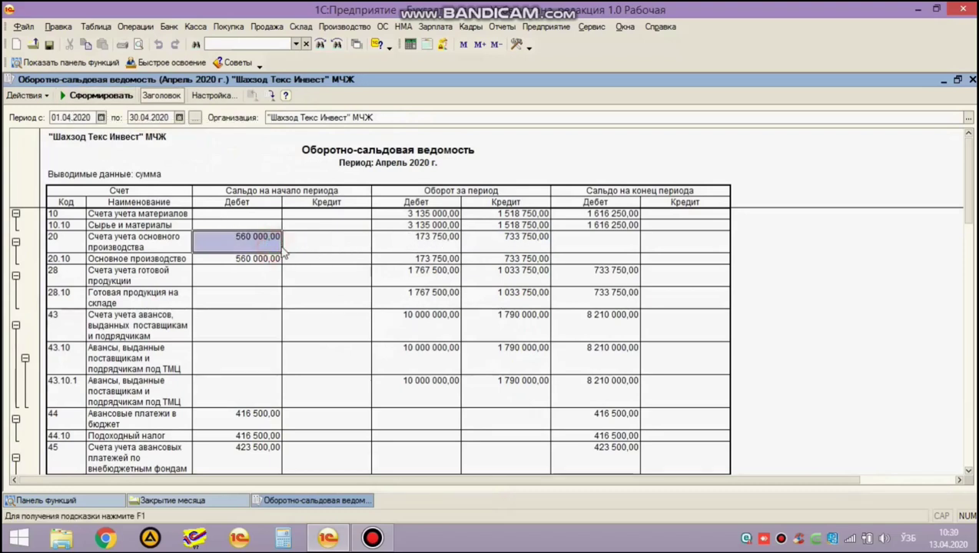
pyautogui.scroll(-15, 618, 270)
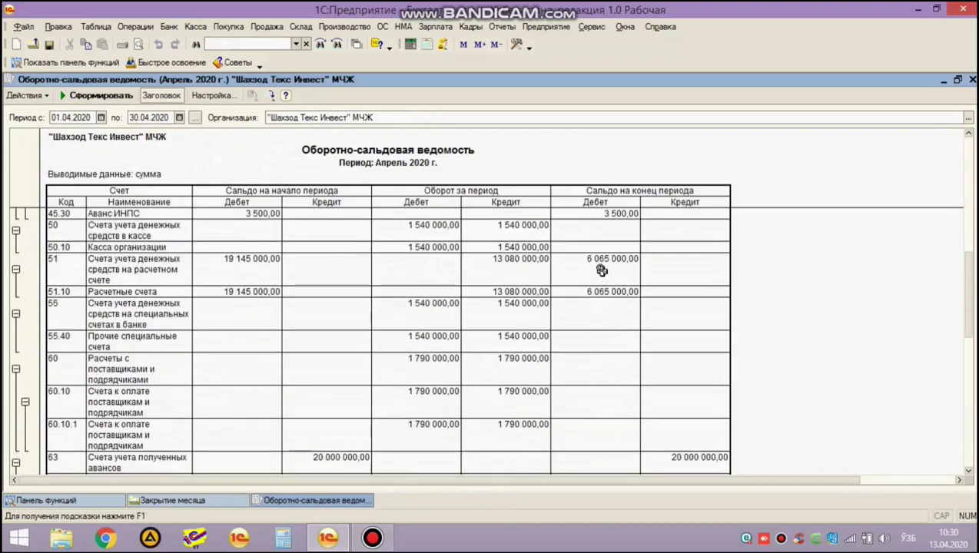
pyautogui.scroll(15, 599, 298)
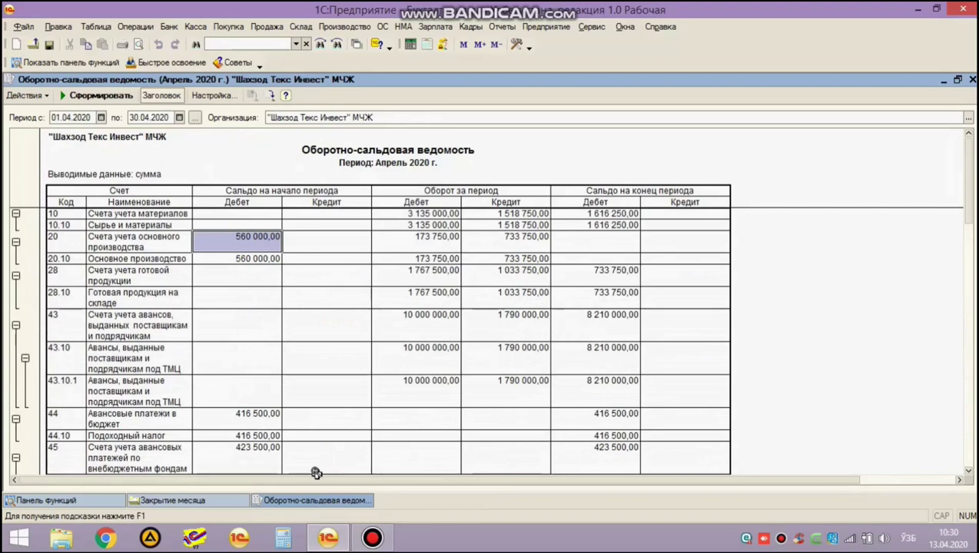
pyautogui.middleClick(275, 498)
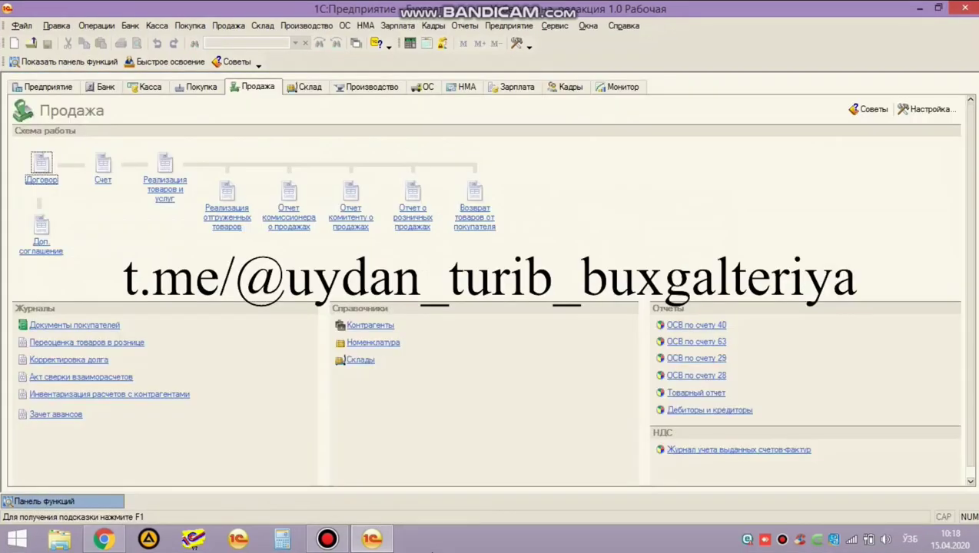
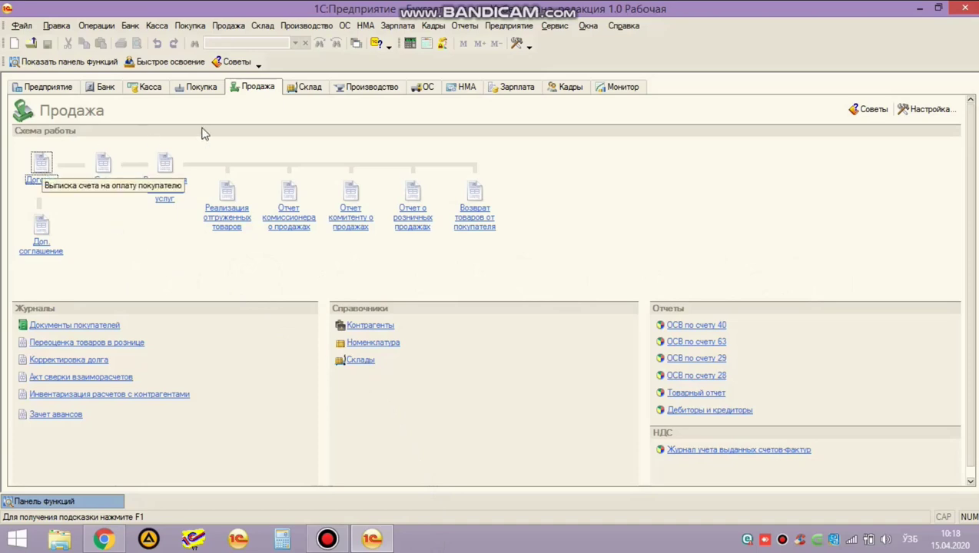
# Create a new contract under Продажа > Договор with counterparty "HAPPY BABY 777" MChJ.
pyautogui.click(254, 91)
pyautogui.click(40, 163)
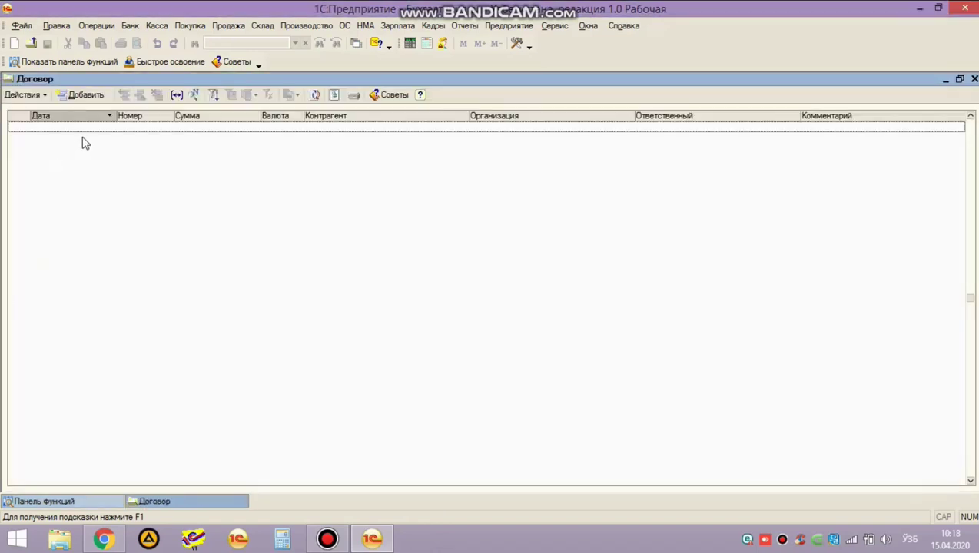
pyautogui.click(80, 95)
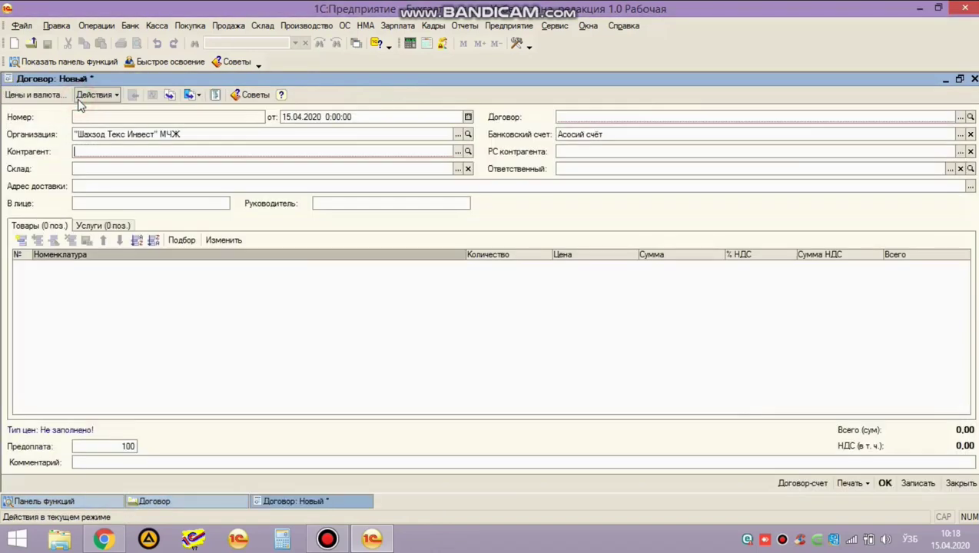
pyautogui.click(225, 152)
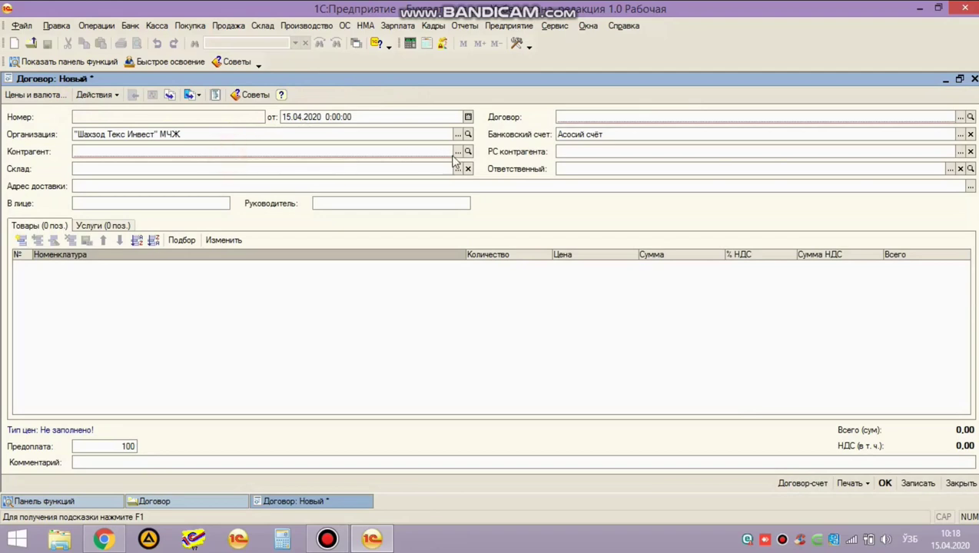
pyautogui.click(457, 153)
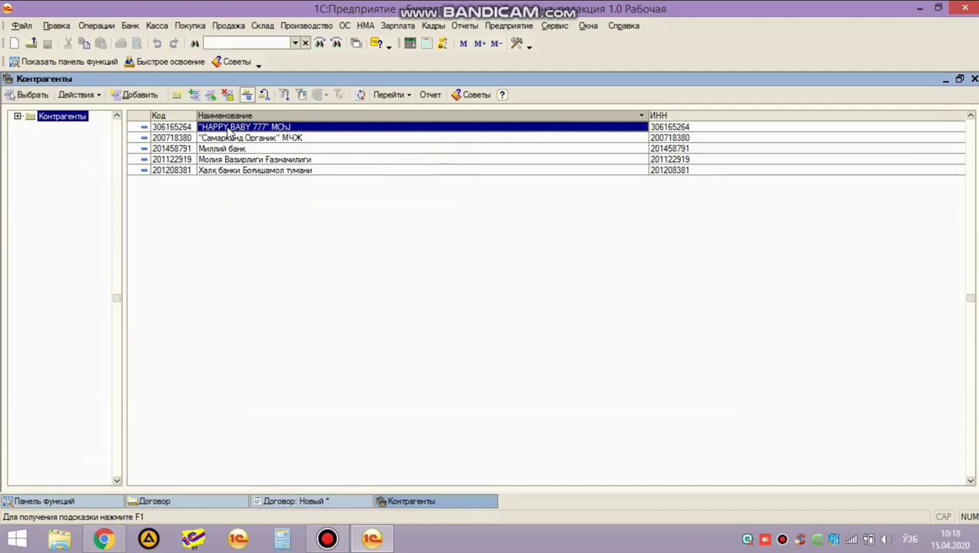
pyautogui.doubleClick(228, 129)
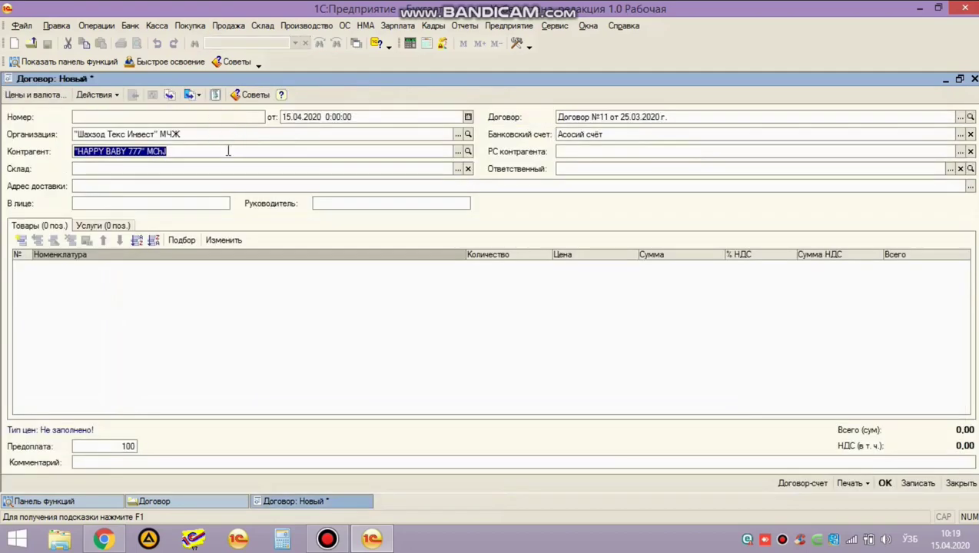
pyautogui.click(228, 150)
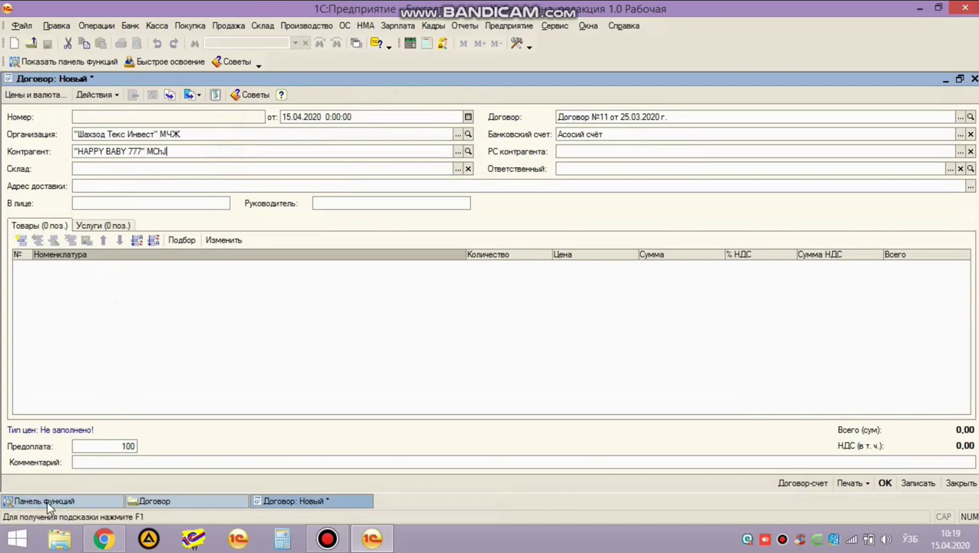
pyautogui.click(48, 504)
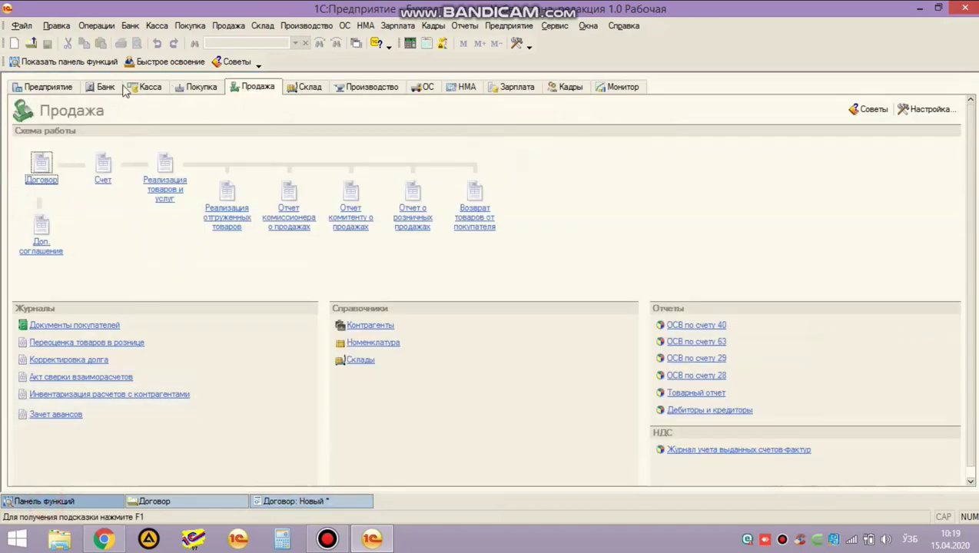
# Review bank statement ШТИ0001 of 30.03.2020 and its 20 000 000,00 receipt from the buyer.
pyautogui.click(104, 88)
pyautogui.click(240, 213)
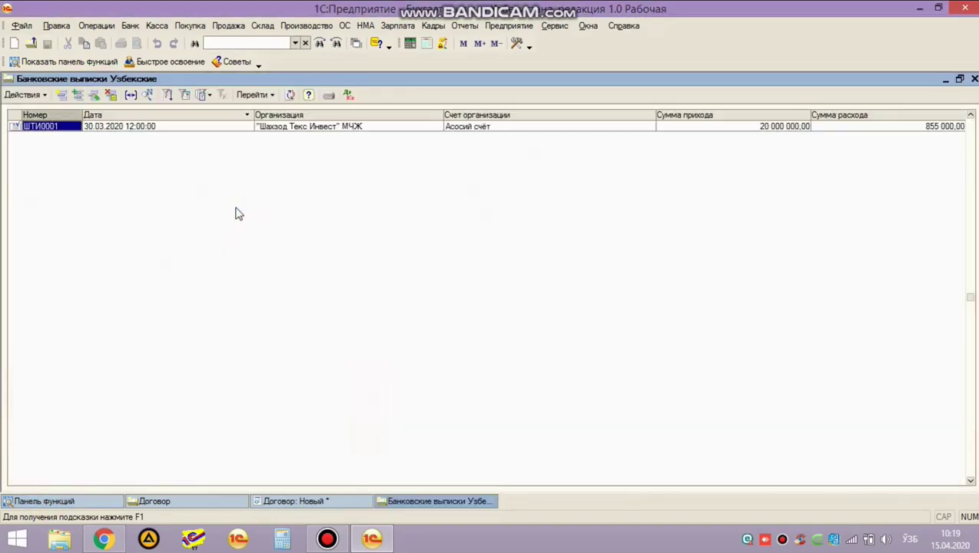
pyautogui.doubleClick(100, 136)
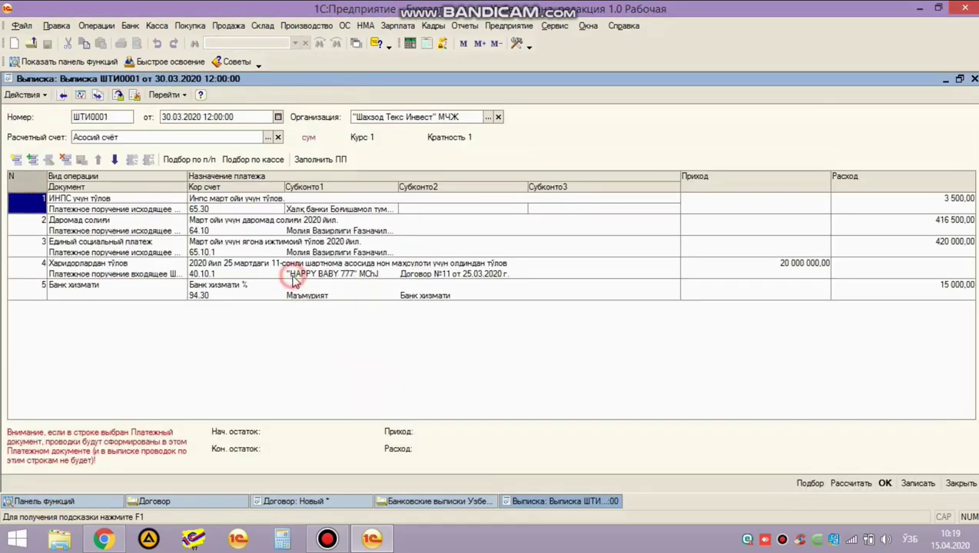
pyautogui.click(203, 274)
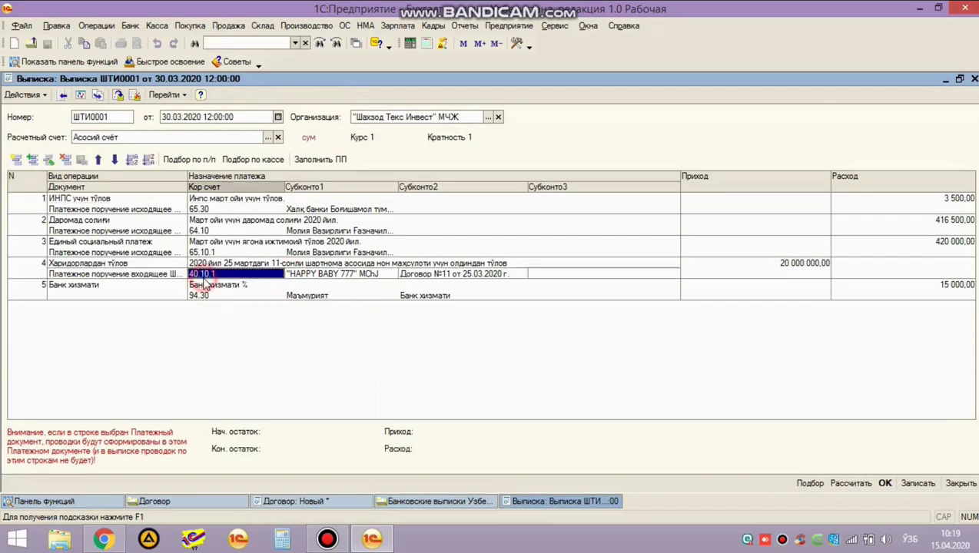
pyautogui.click(767, 267)
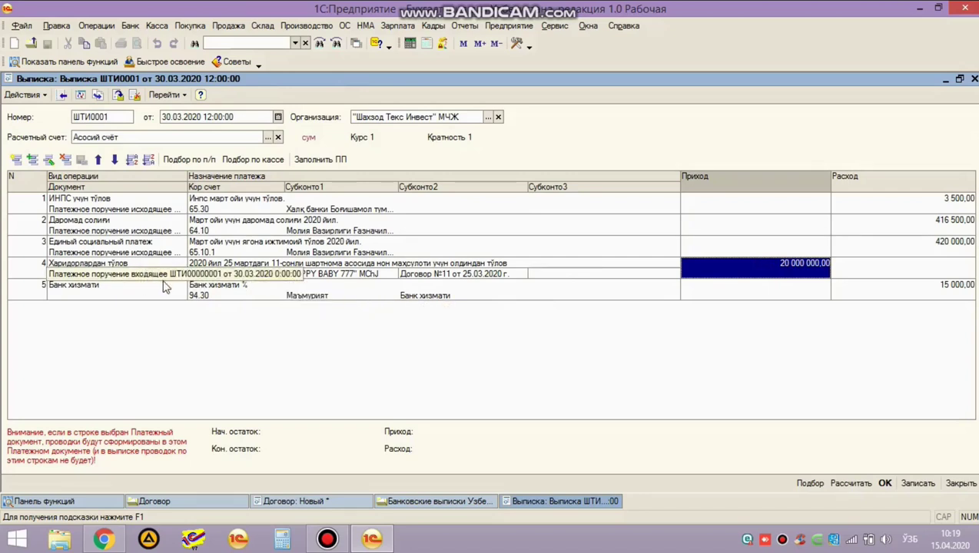
# Close the bank statement and return to the new contract form.
pyautogui.press('Escape')
pyautogui.press('Escape')
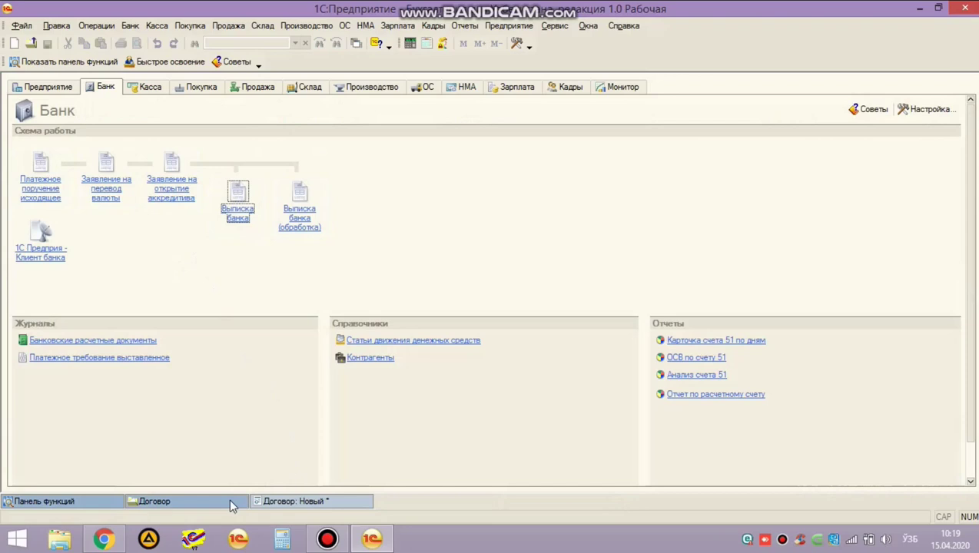
pyautogui.click(233, 501)
pyautogui.click(303, 502)
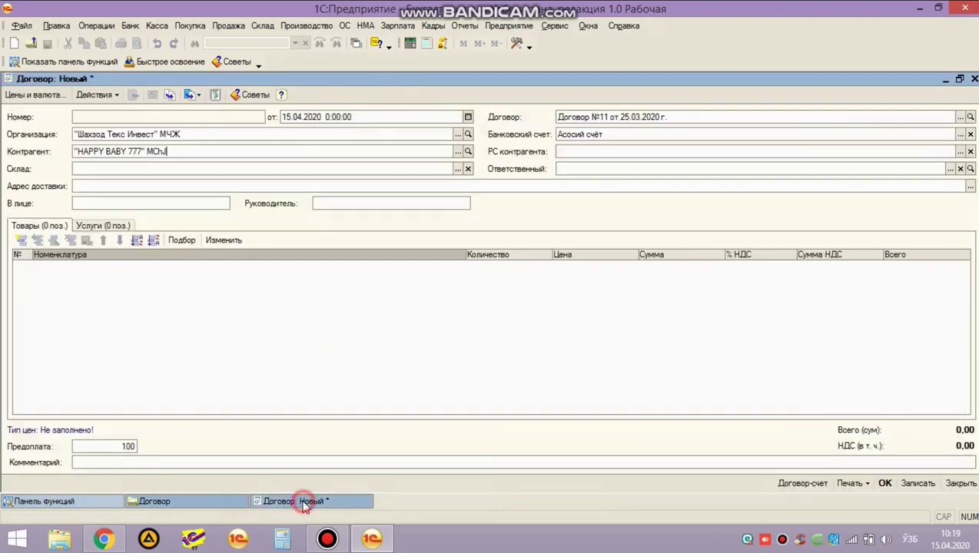
# Set the counterparty account to ХАТВ Orient Finance Bank Самарканд (Расчетный).
pyautogui.click(205, 153)
pyautogui.press('F4')
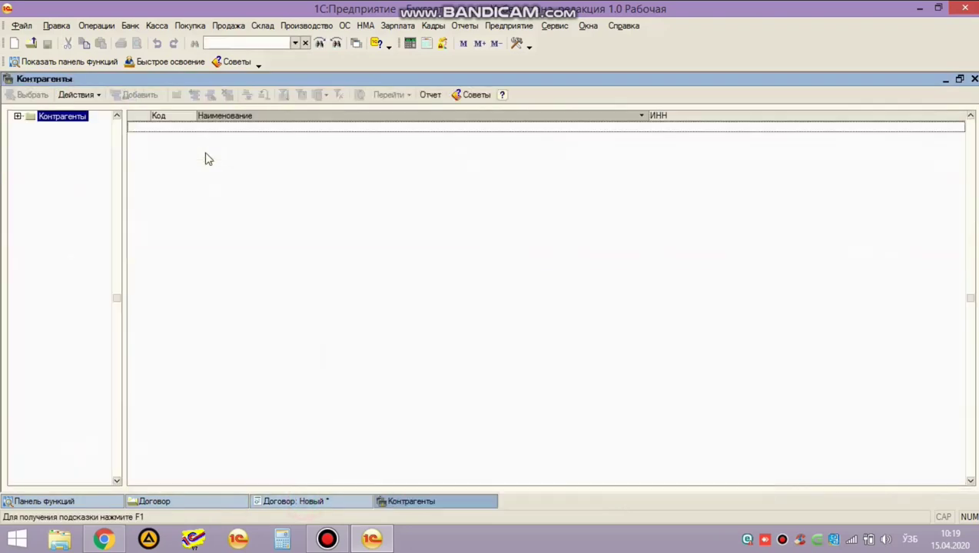
pyautogui.press('Escape')
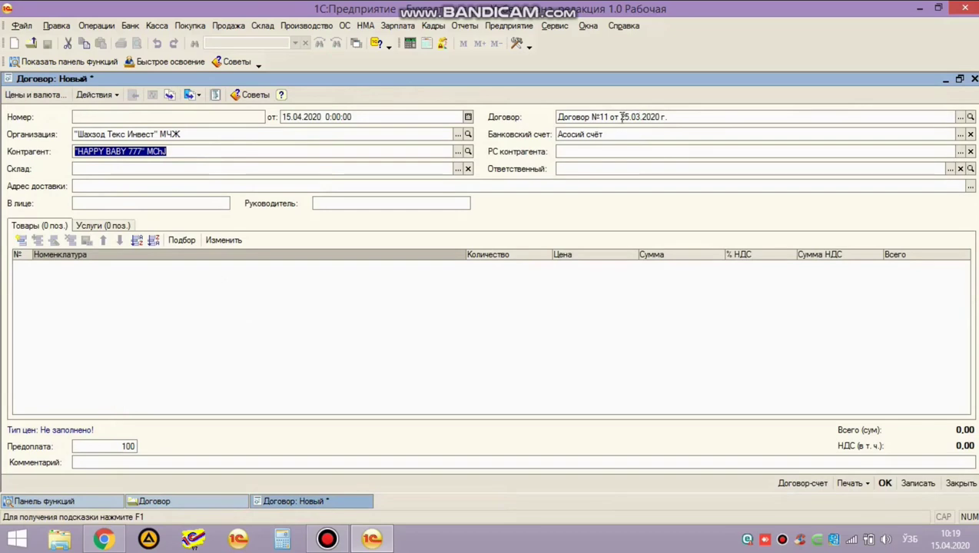
pyautogui.click(615, 148)
pyautogui.press('F4')
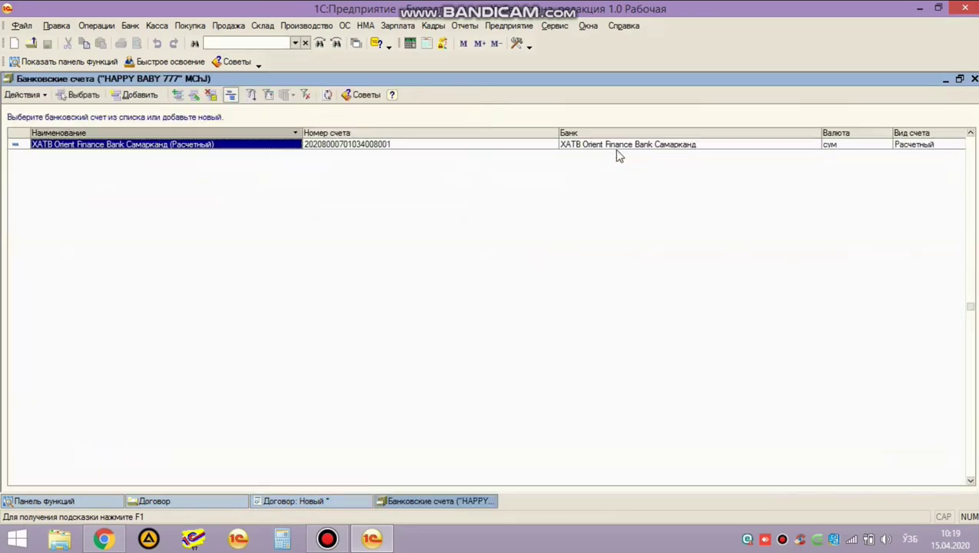
pyautogui.press('Return')
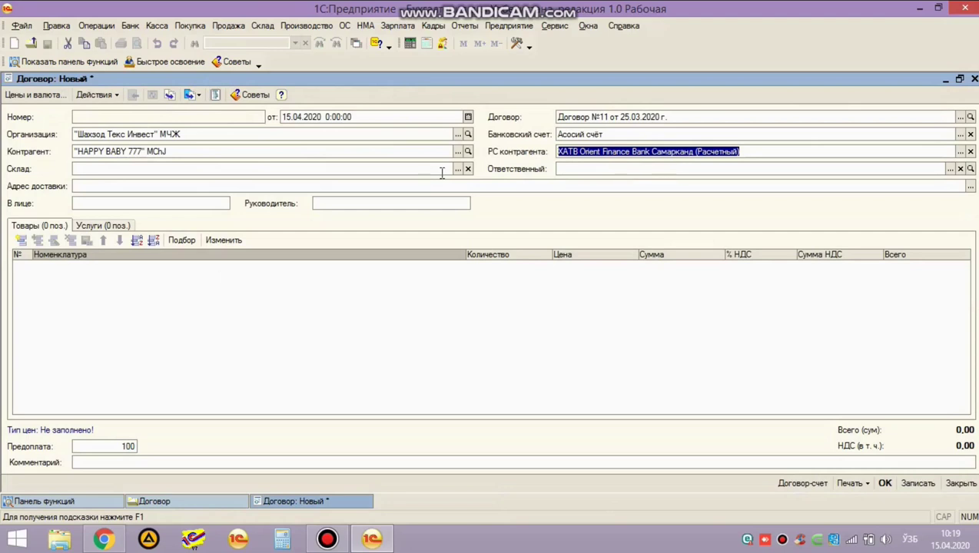
# Set the contract's warehouse to Основной склад.
pyautogui.click(258, 141)
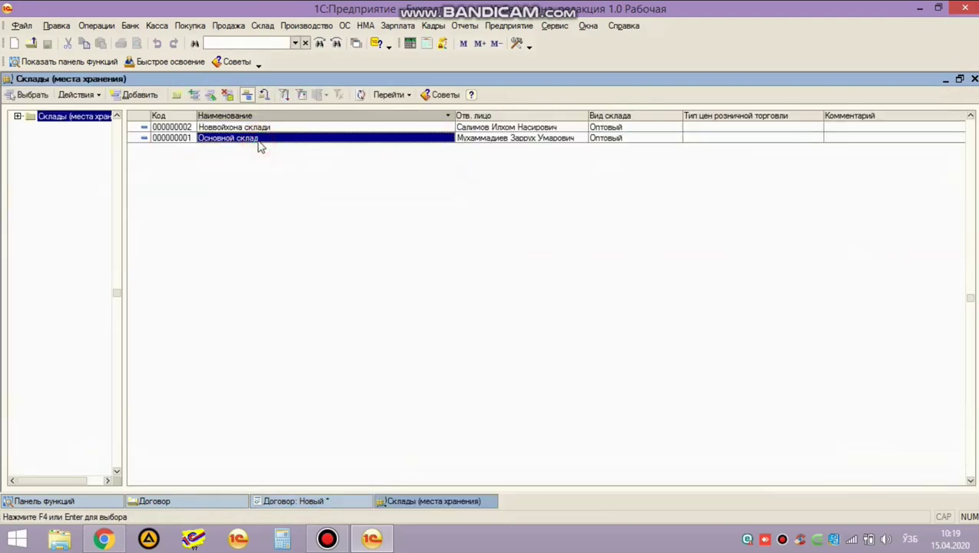
pyautogui.doubleClick(259, 140)
pyautogui.click(237, 170)
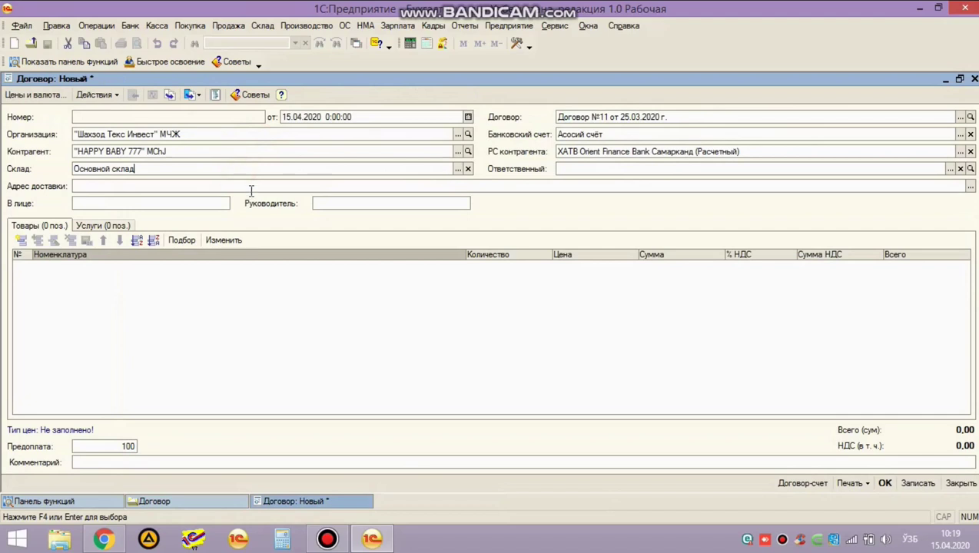
pyautogui.click(187, 204)
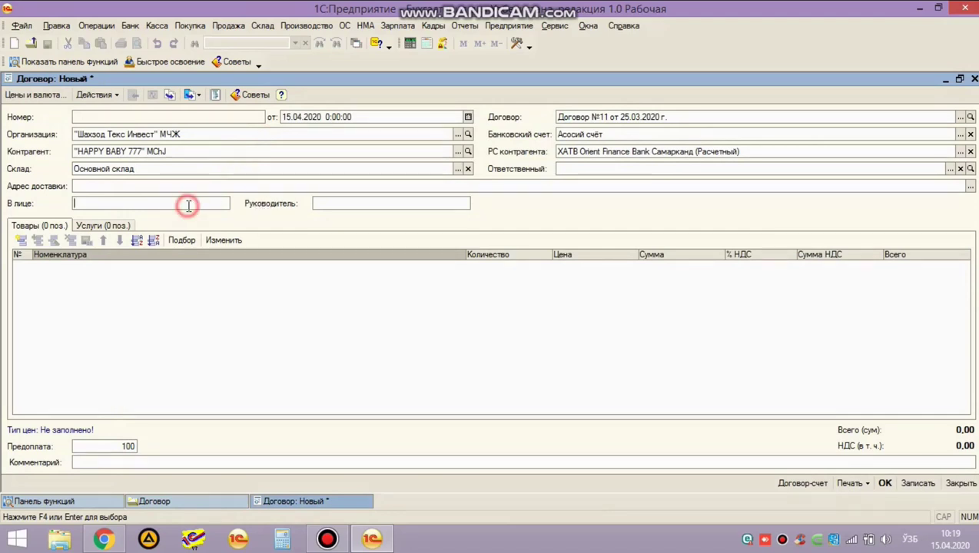
pyautogui.click(331, 204)
pyautogui.click(116, 286)
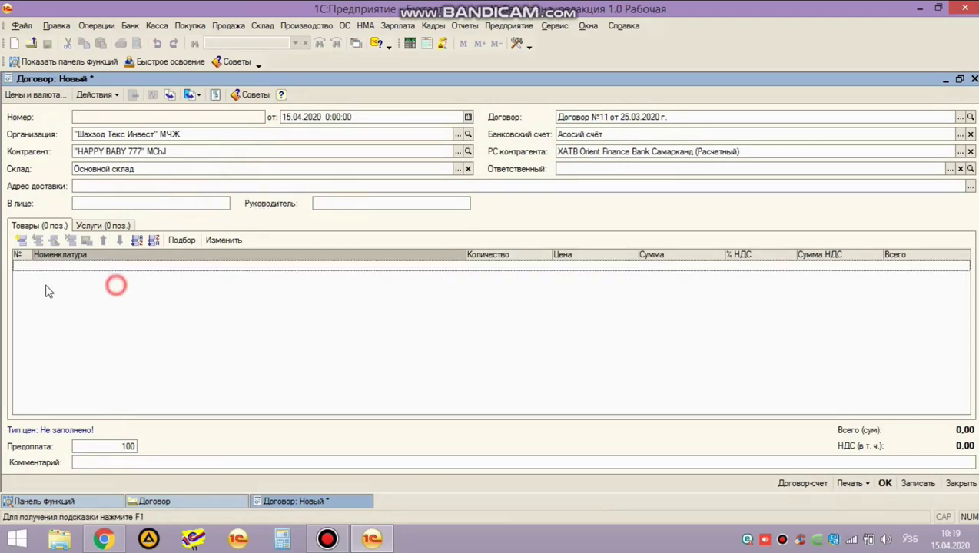
# Add a Нон line from Продукция with 1 000 units at 2 000, totalling 2 000 000,00.
pyautogui.click(21, 243)
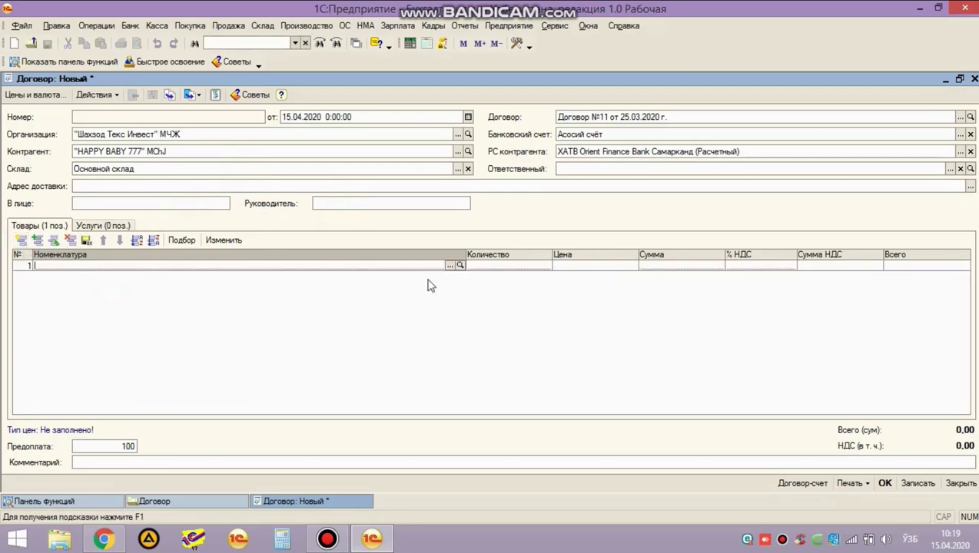
pyautogui.click(450, 266)
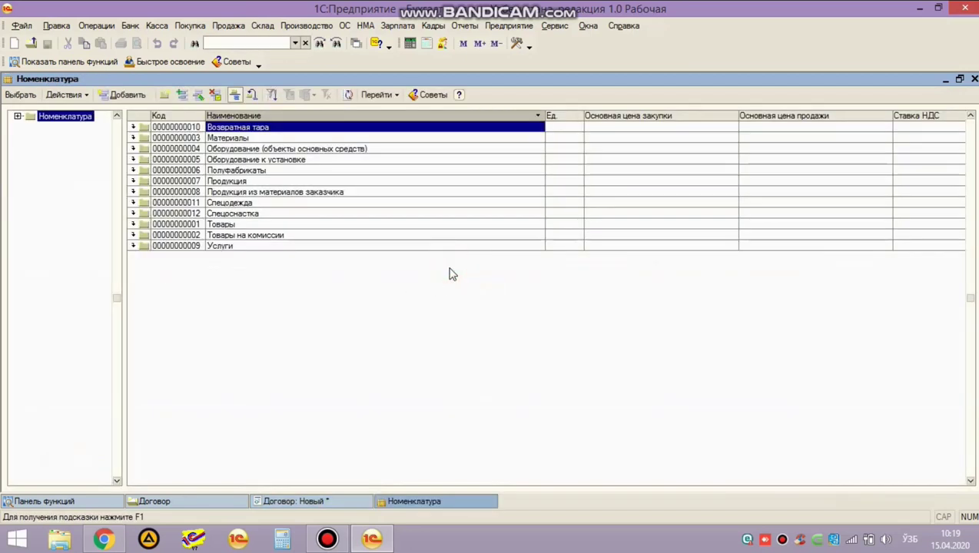
pyautogui.doubleClick(229, 182)
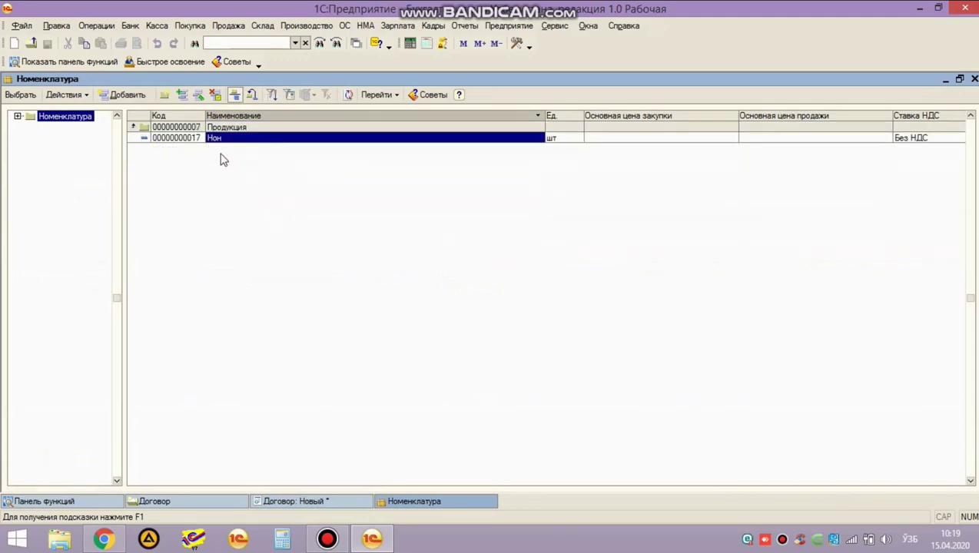
pyautogui.doubleClick(219, 137)
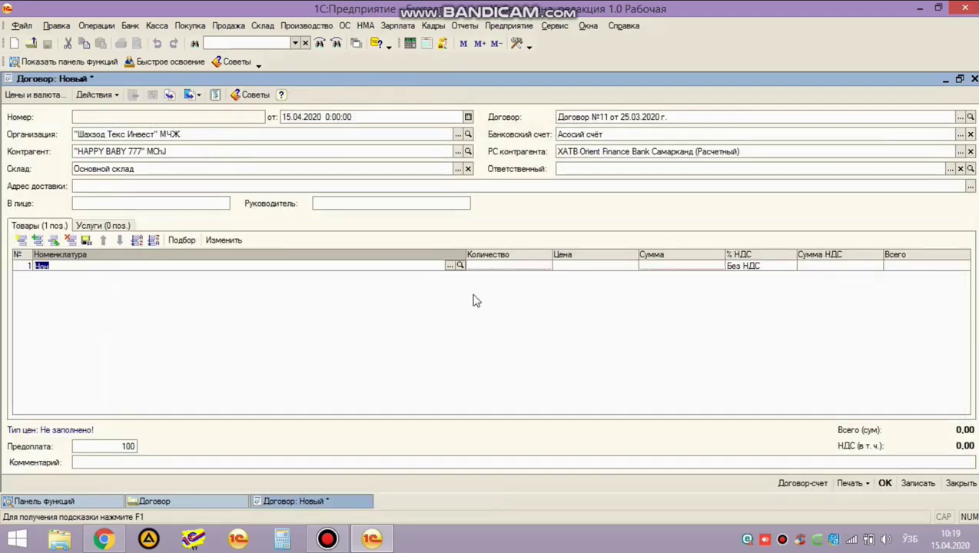
pyautogui.press('Return')
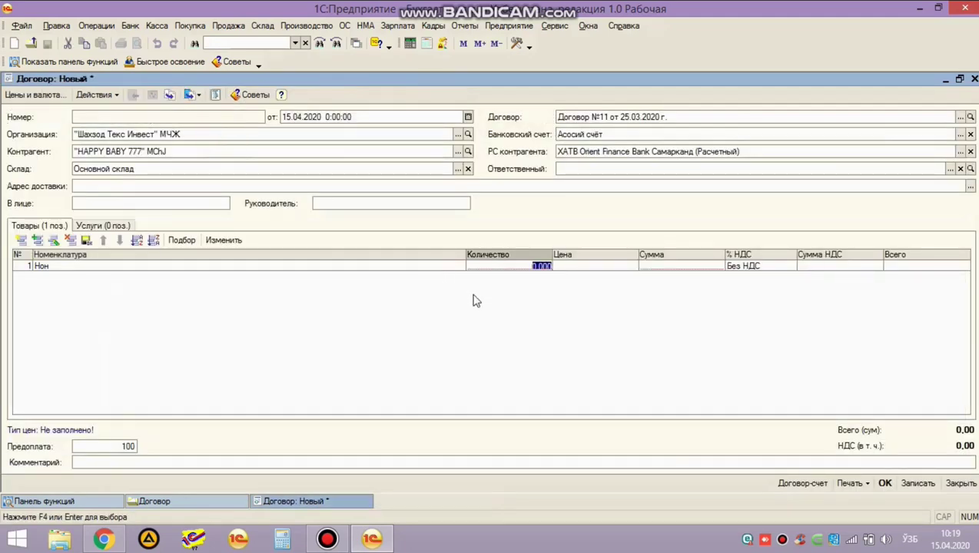
pyautogui.write('1 000')
pyautogui.press('Return')
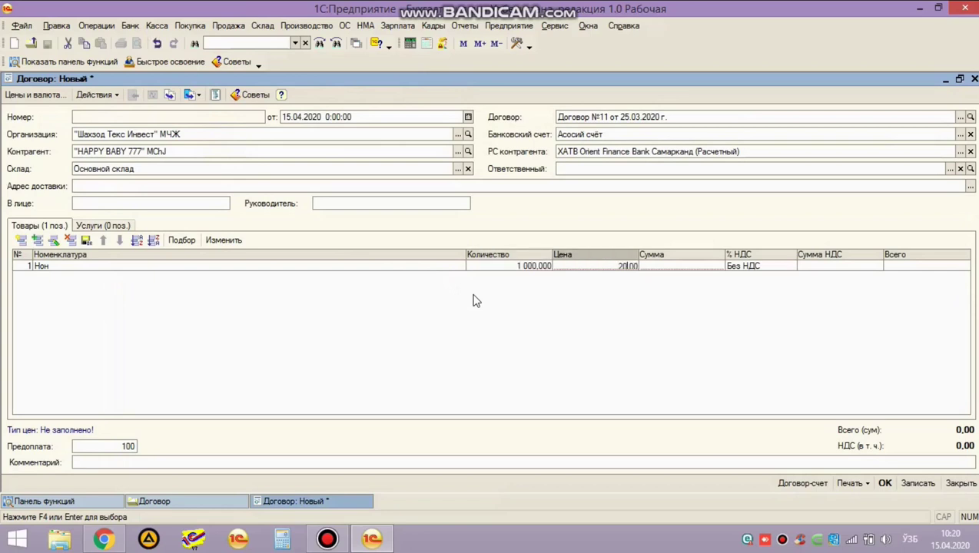
pyautogui.press('Return')
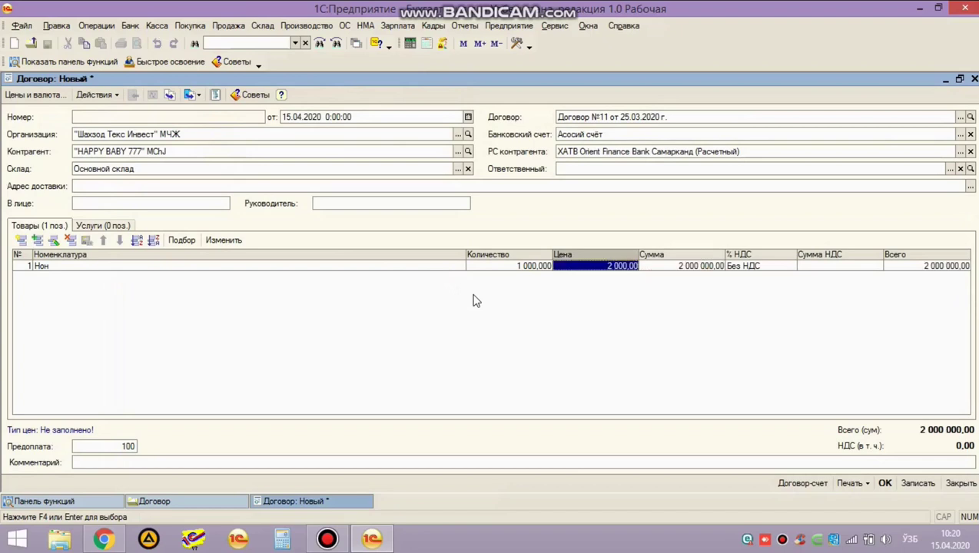
pyautogui.click(329, 316)
pyautogui.click(806, 484)
pyautogui.click(471, 285)
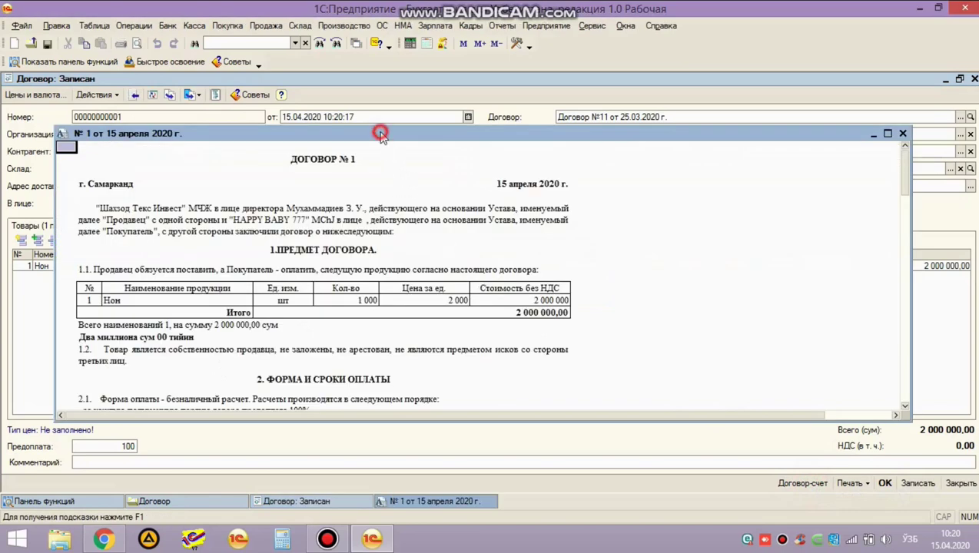
pyautogui.doubleClick(380, 133)
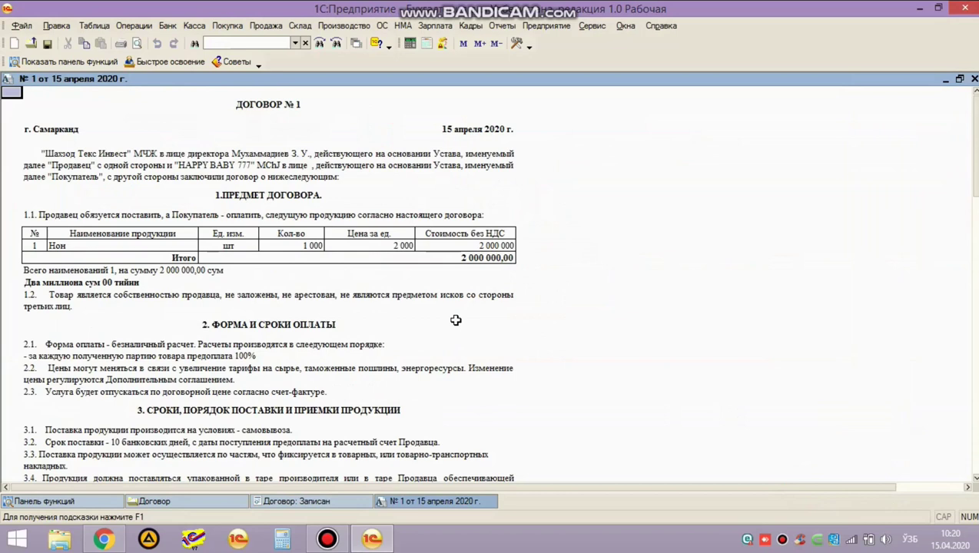
pyautogui.moveTo(13, 93); pyautogui.dragTo(403, 442)
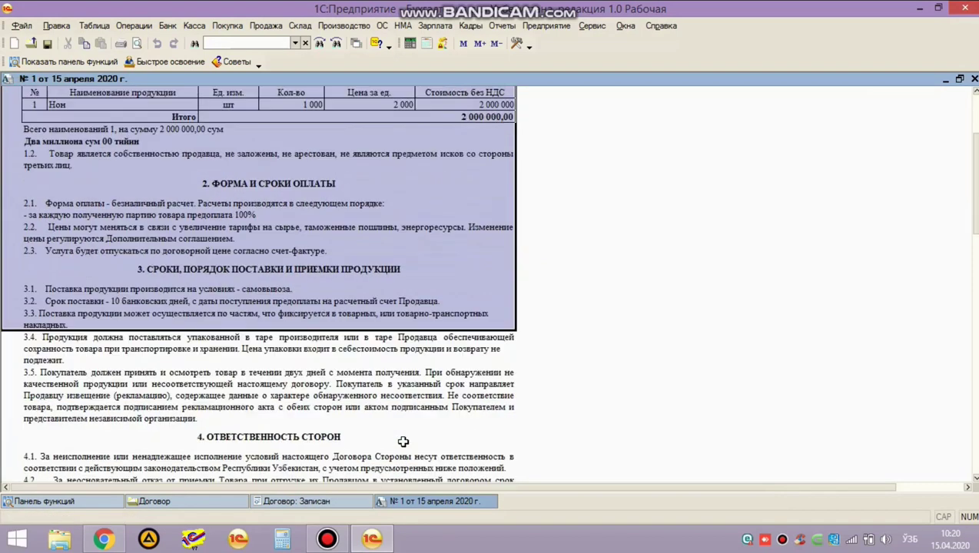
pyautogui.scroll(-15, 404, 442)
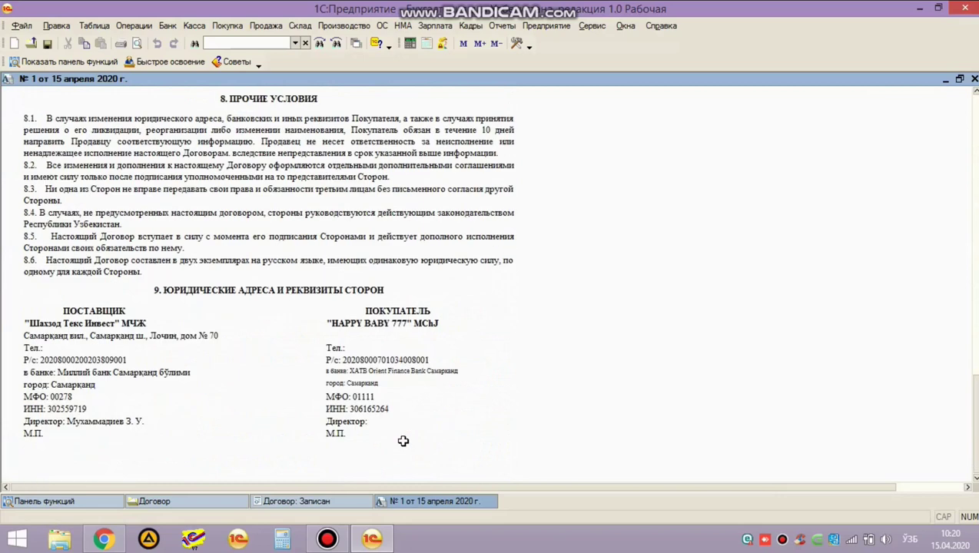
pyautogui.keyDown('shift'); pyautogui.click(494, 438); pyautogui.keyUp('shift')
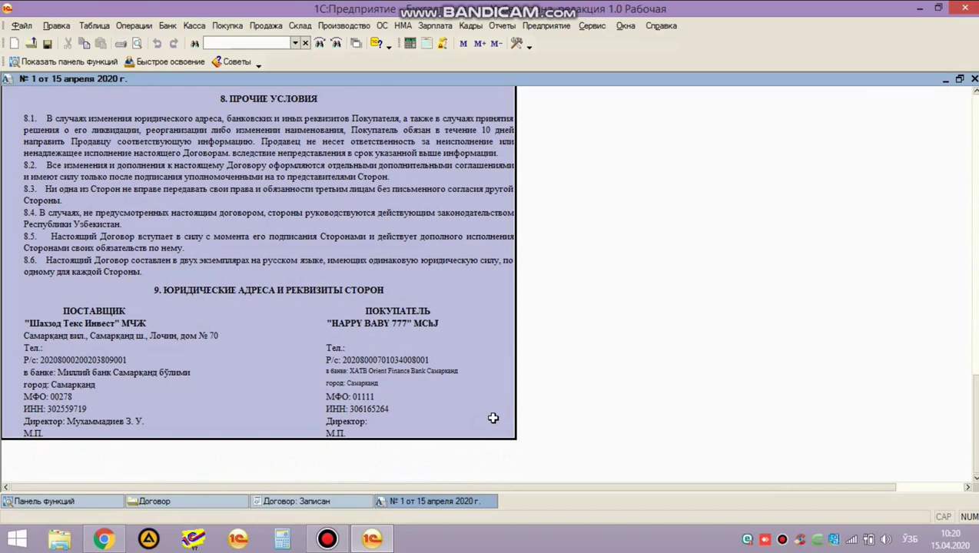
pyautogui.click(476, 432)
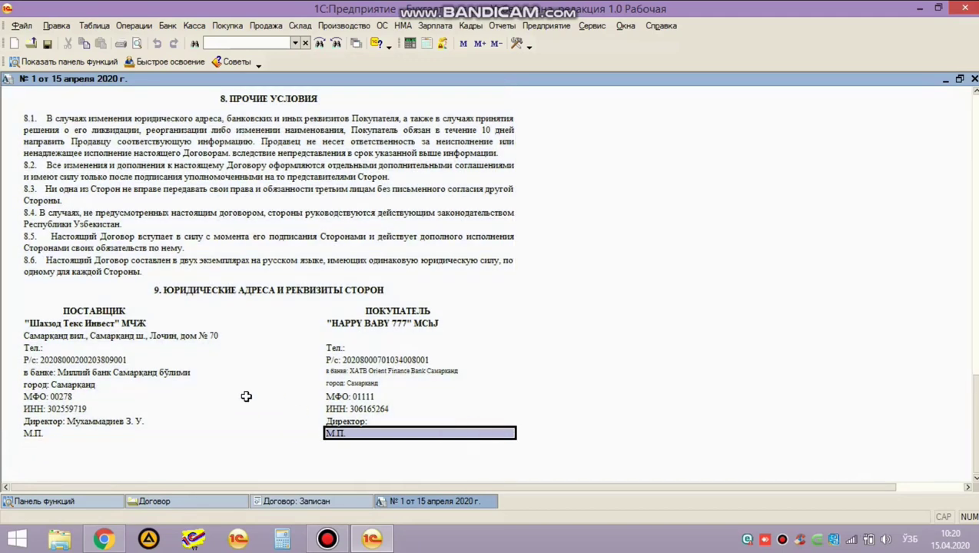
pyautogui.scroll(2, 184, 386)
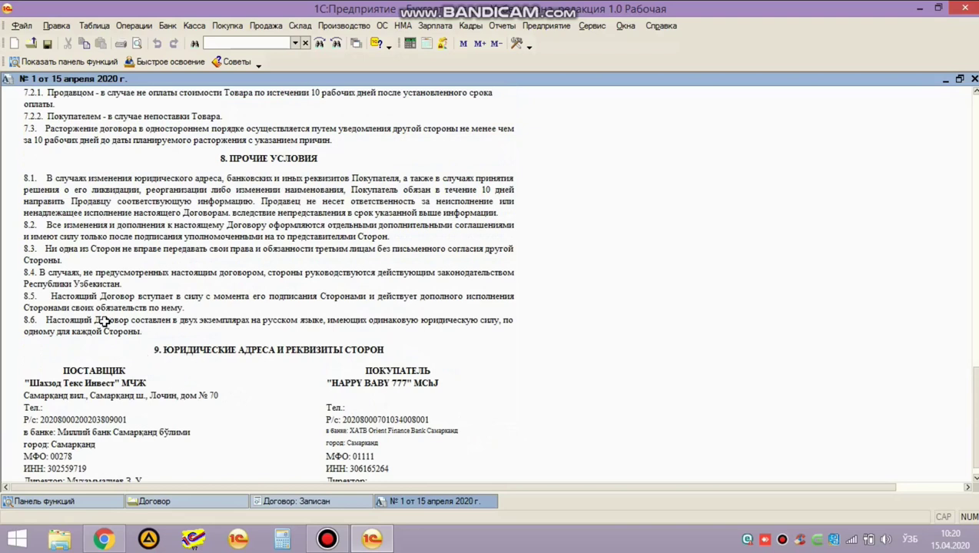
pyautogui.scroll(5, 104, 320)
pyautogui.scroll(5, 109, 271)
pyautogui.scroll(8, 109, 271)
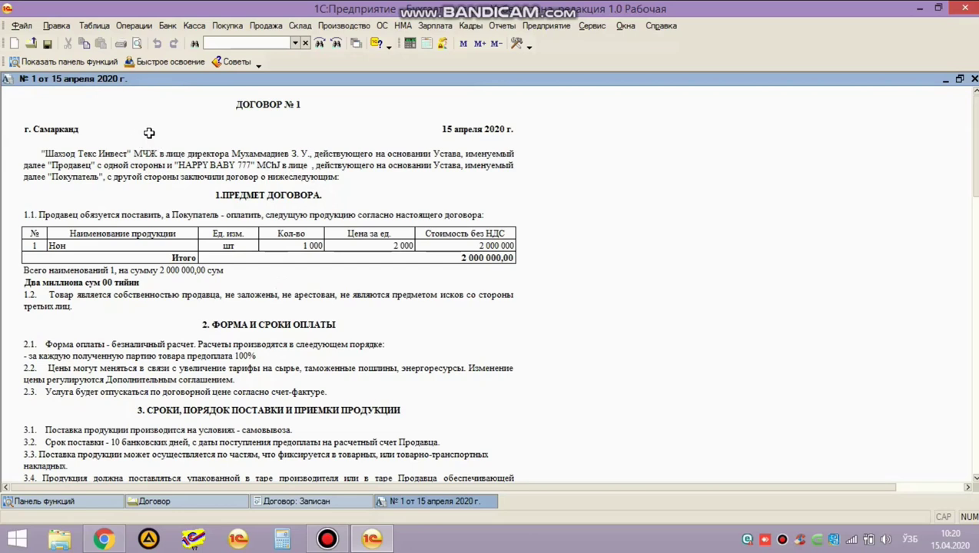
pyautogui.click(62, 117)
pyautogui.moveTo(7, 97); pyautogui.dragTo(375, 175)
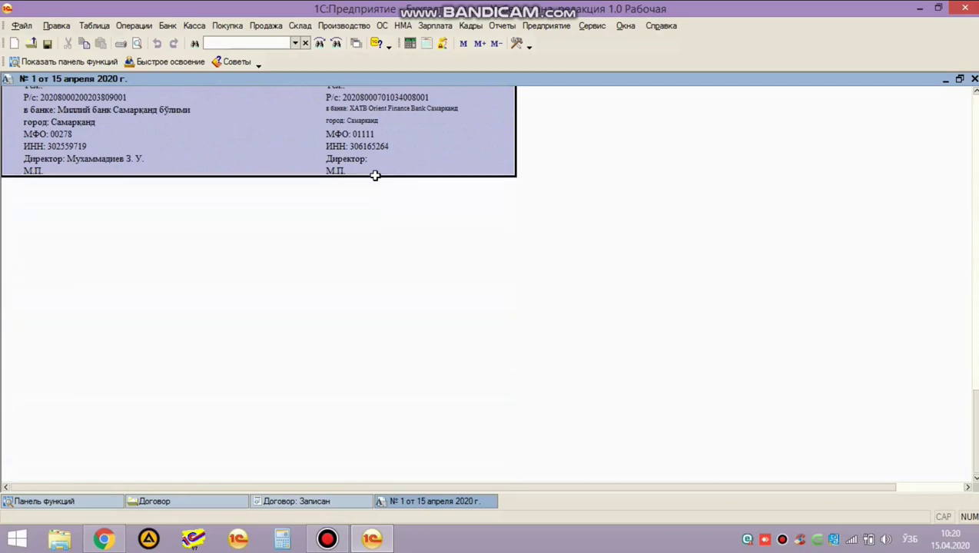
pyautogui.scroll(6, 382, 256)
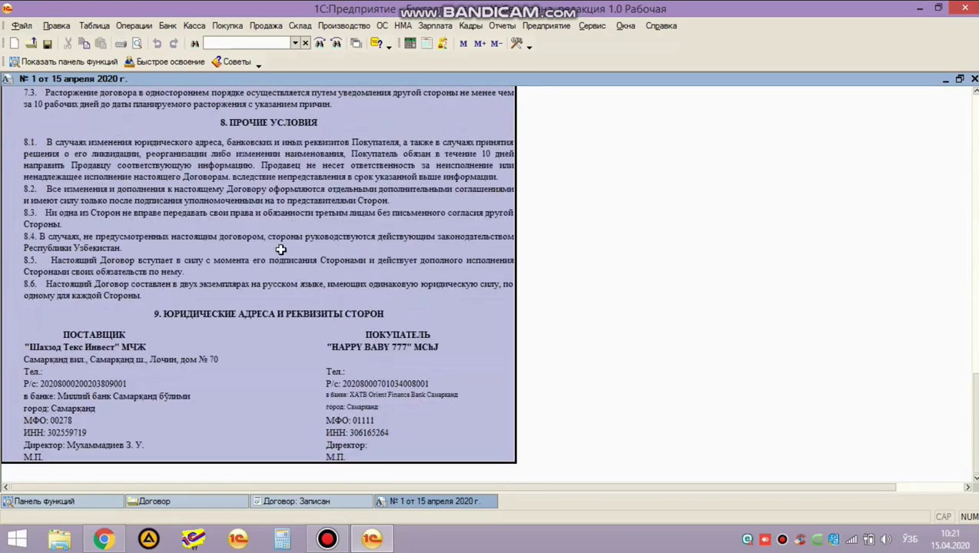
pyautogui.scroll(1, 276, 261)
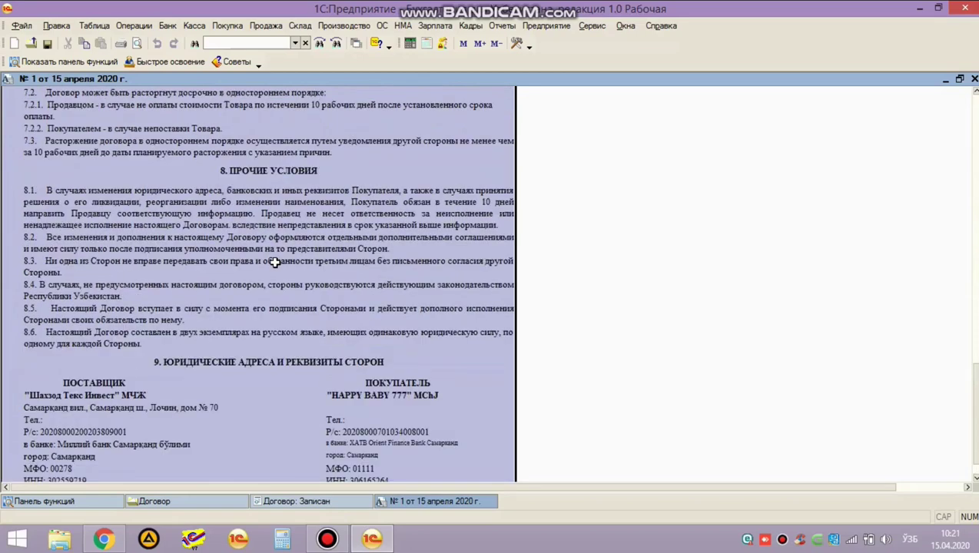
pyautogui.scroll(2, 274, 262)
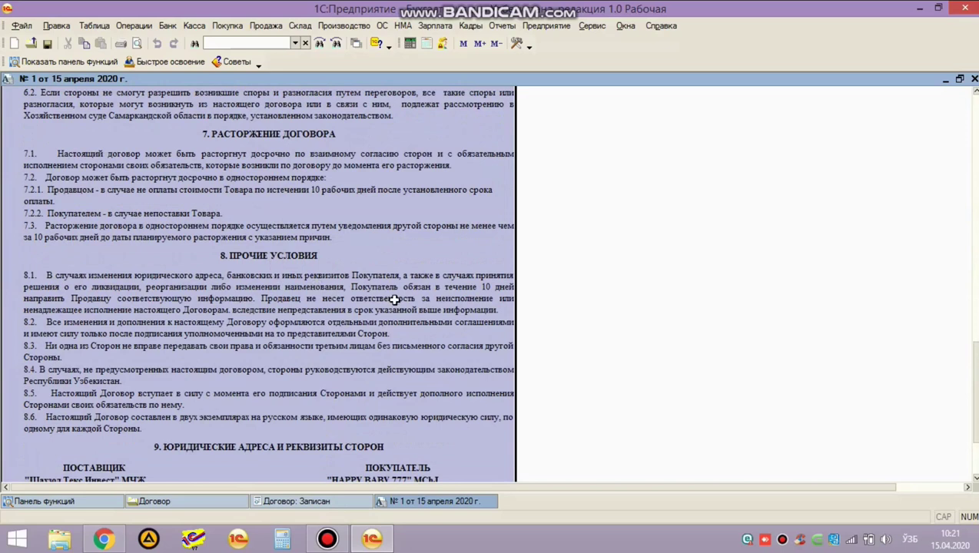
pyautogui.click(393, 299)
pyautogui.scroll(15, 431, 265)
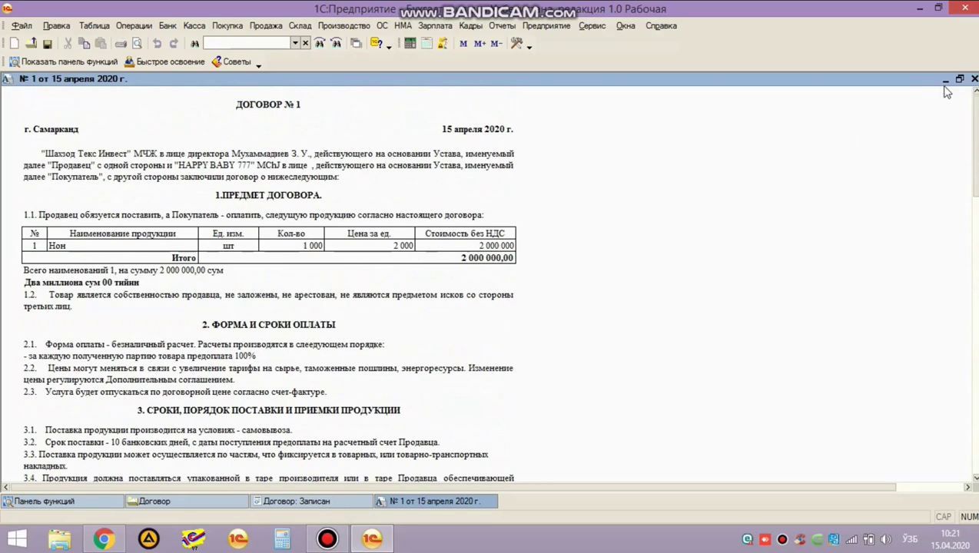
# Close the printed form, confirm the Договор with OK, close the list, and show Продажа.
pyautogui.click(974, 79)
pyautogui.click(887, 484)
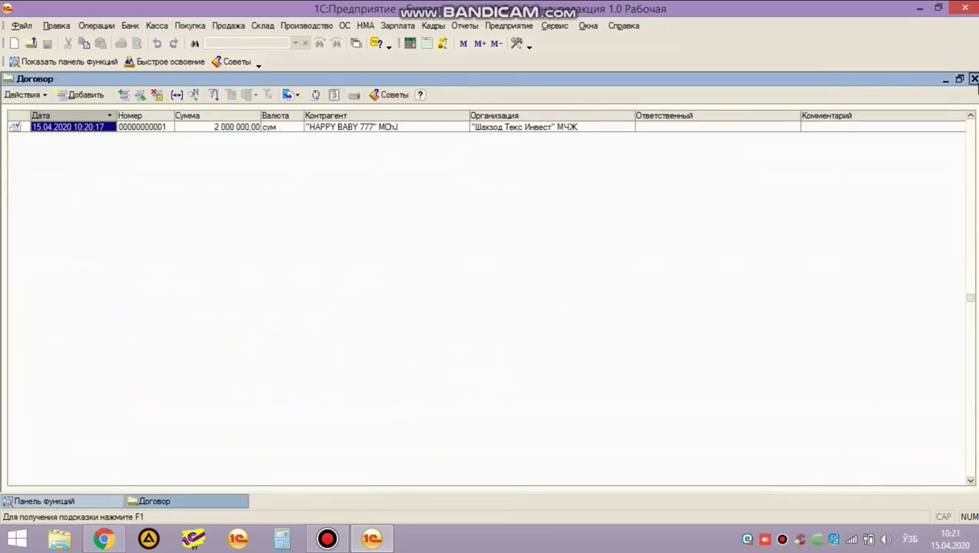
pyautogui.click(974, 78)
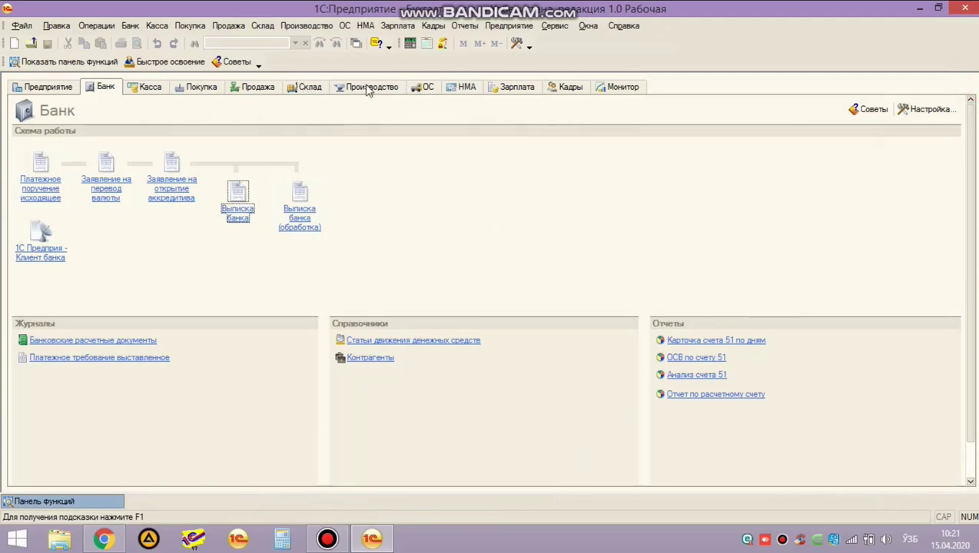
pyautogui.click(261, 88)
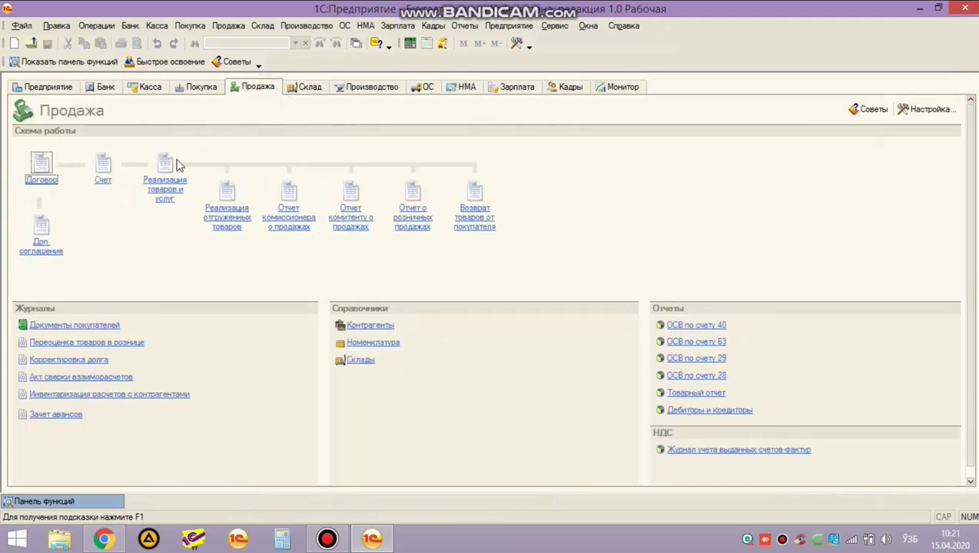
# Start a new Реализация товаров и услуг document with operation Продажа, комиссия.
pyautogui.click(165, 192)
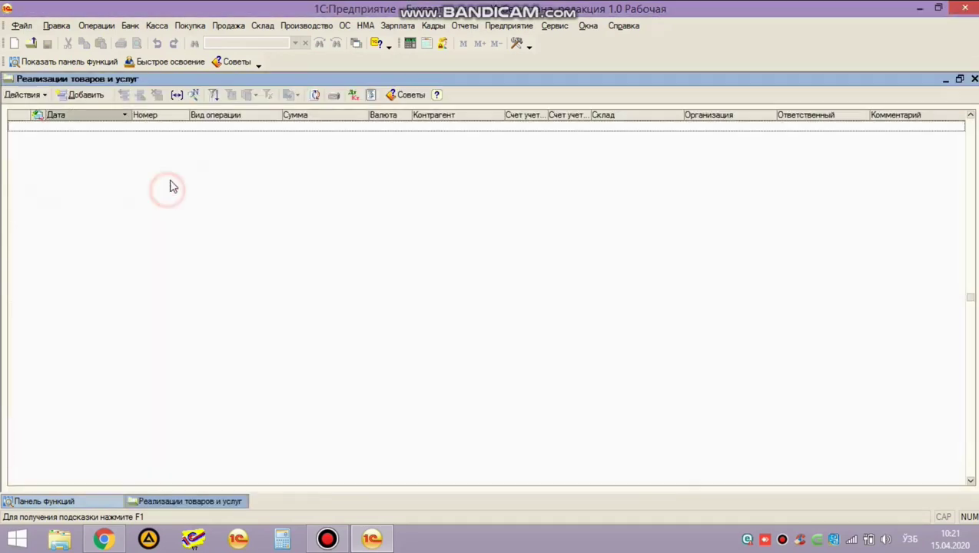
pyautogui.click(81, 96)
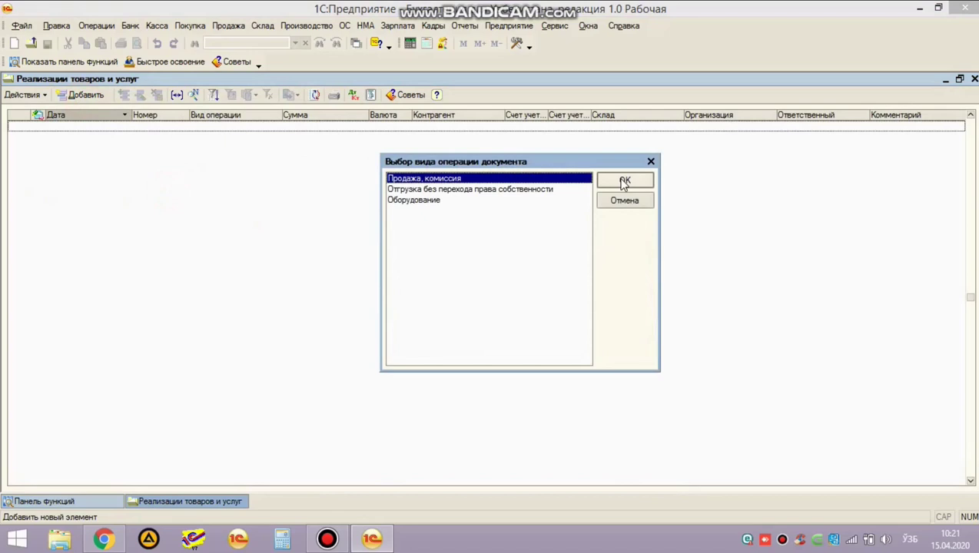
pyautogui.click(624, 182)
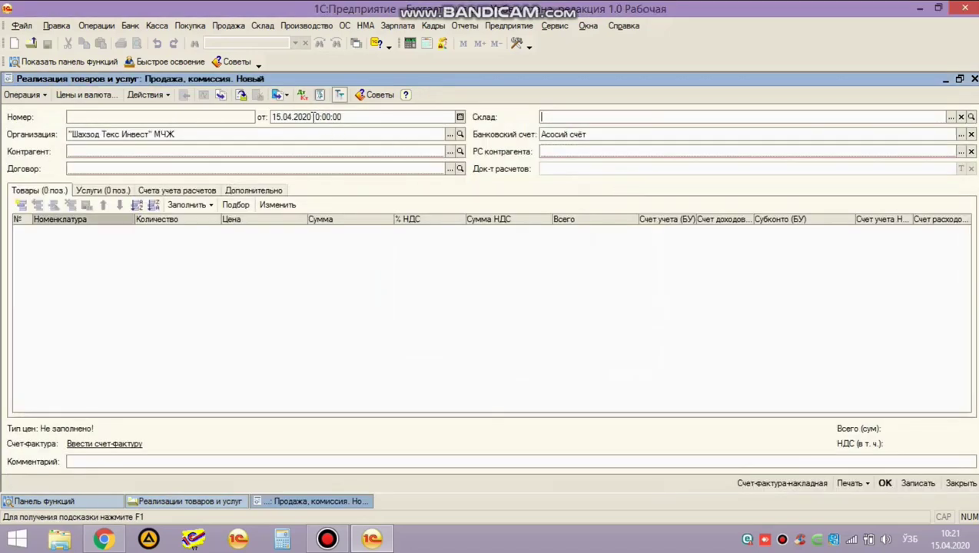
# Fill in Основной склад, buyer HAPPY BABY 777 MChJ and its Orient Finance Bank account.
pyautogui.click(952, 116)
pyautogui.doubleClick(266, 140)
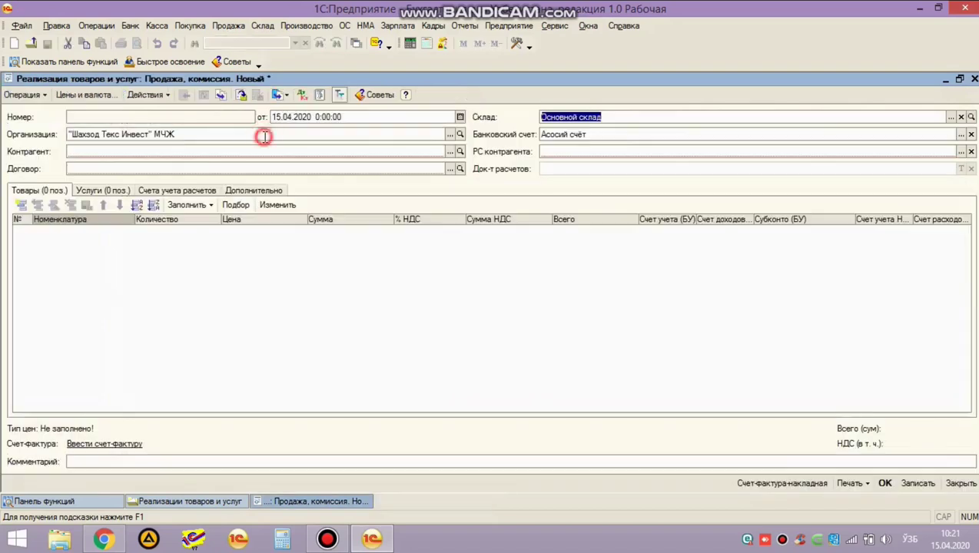
pyautogui.click(449, 151)
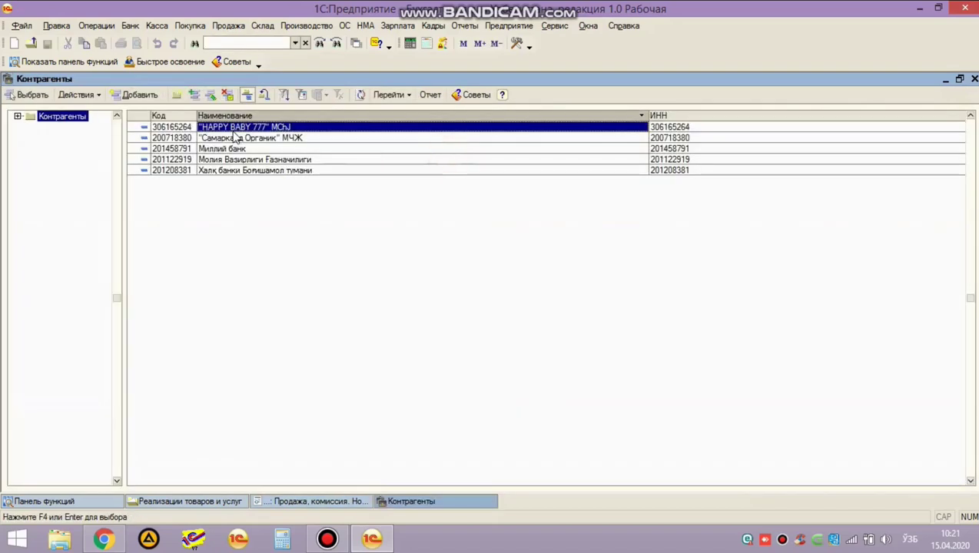
pyautogui.doubleClick(228, 127)
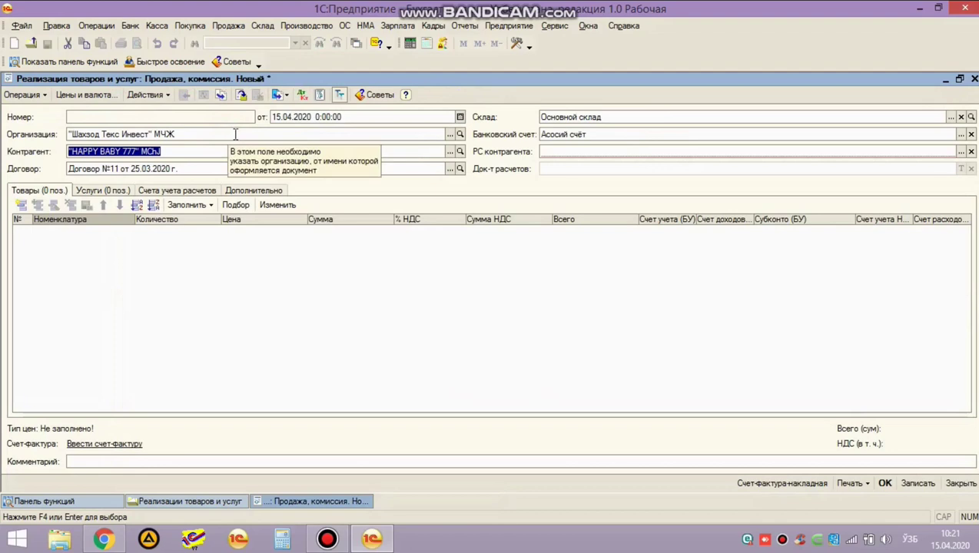
pyautogui.click(961, 152)
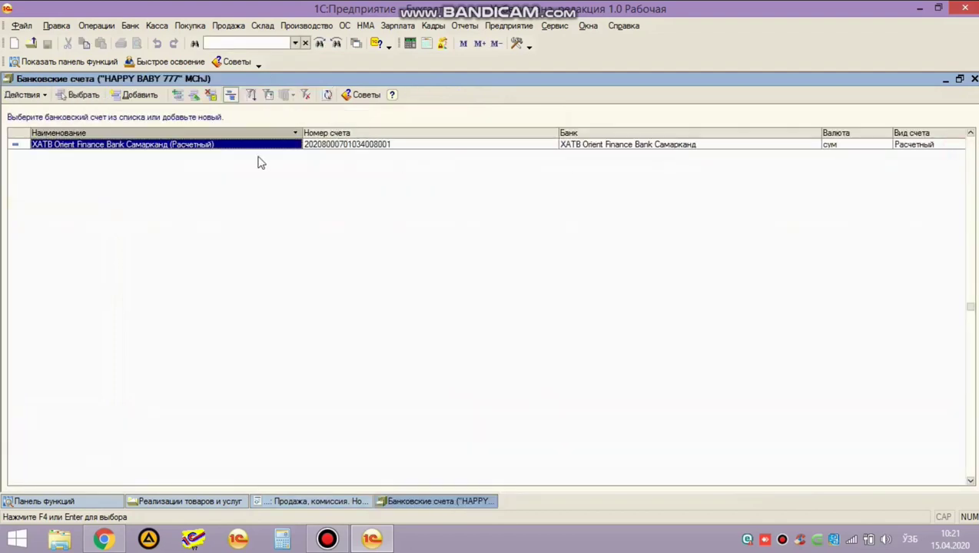
pyautogui.doubleClick(188, 144)
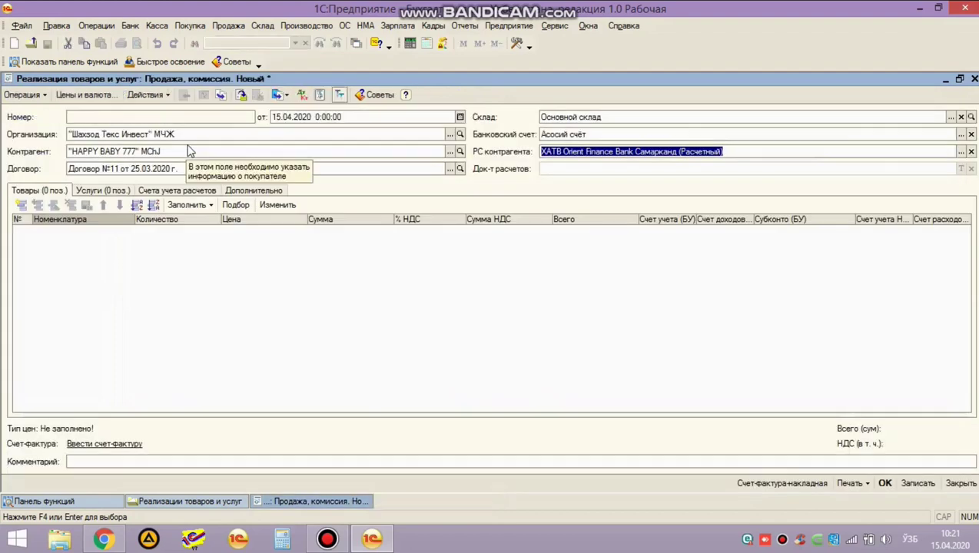
pyautogui.doubleClick(138, 269)
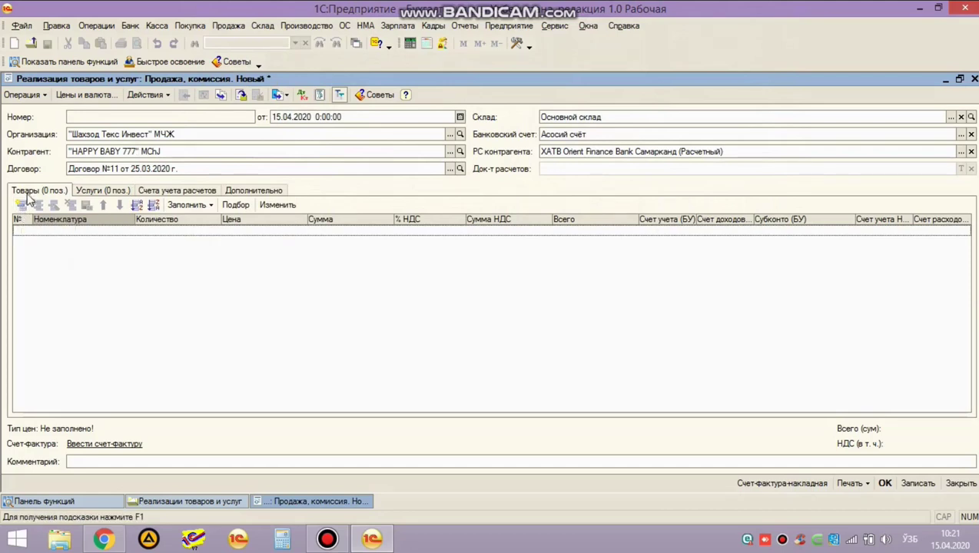
# Add a Нон goods line from Продукция with quantity 200.
pyautogui.click(21, 205)
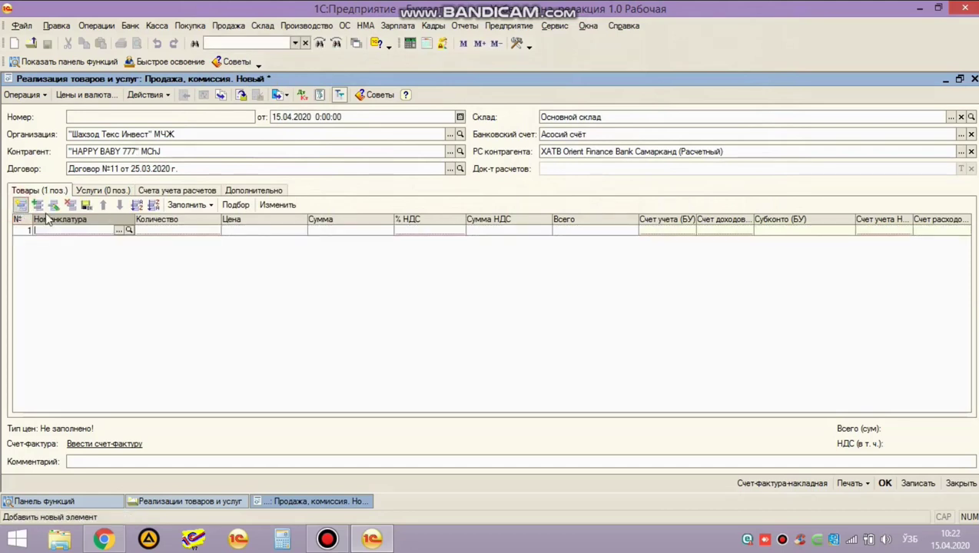
pyautogui.click(119, 231)
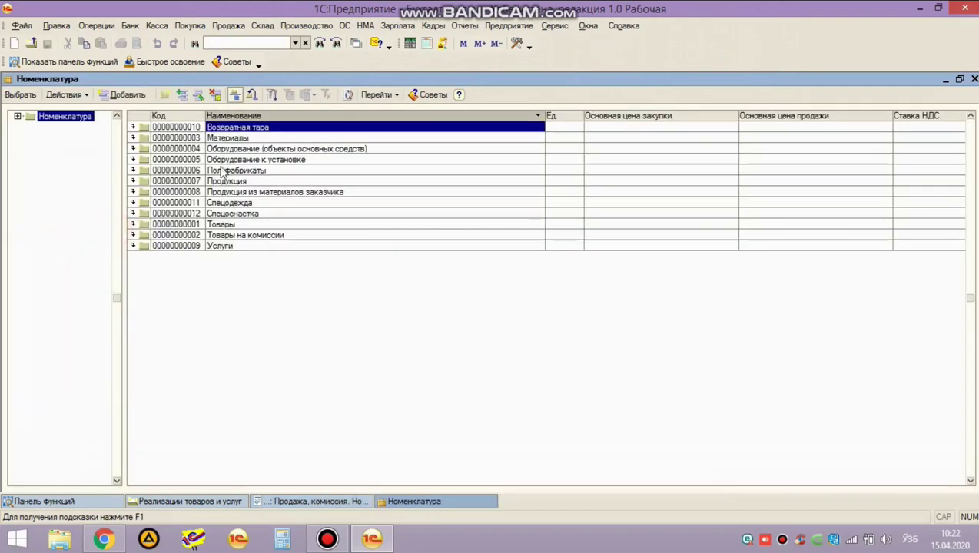
pyautogui.doubleClick(245, 181)
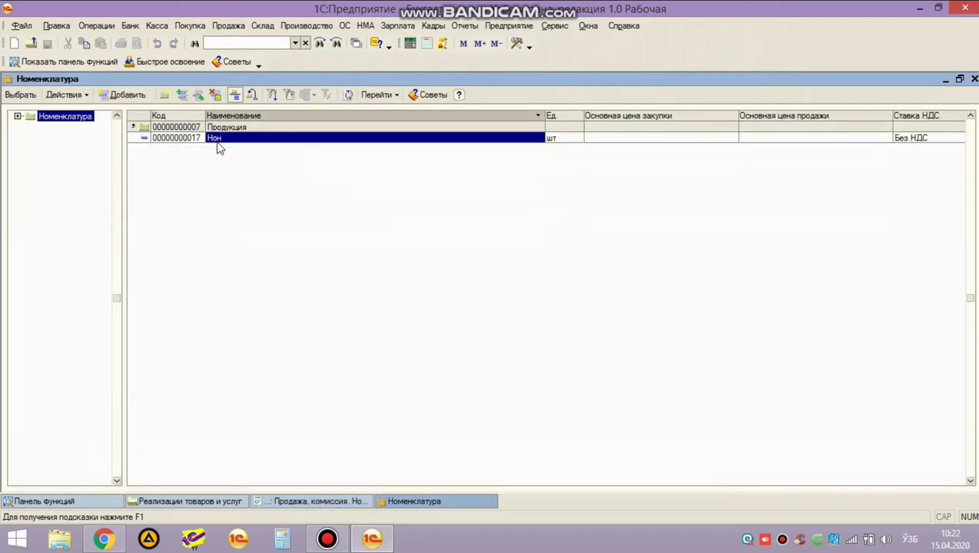
pyautogui.doubleClick(216, 139)
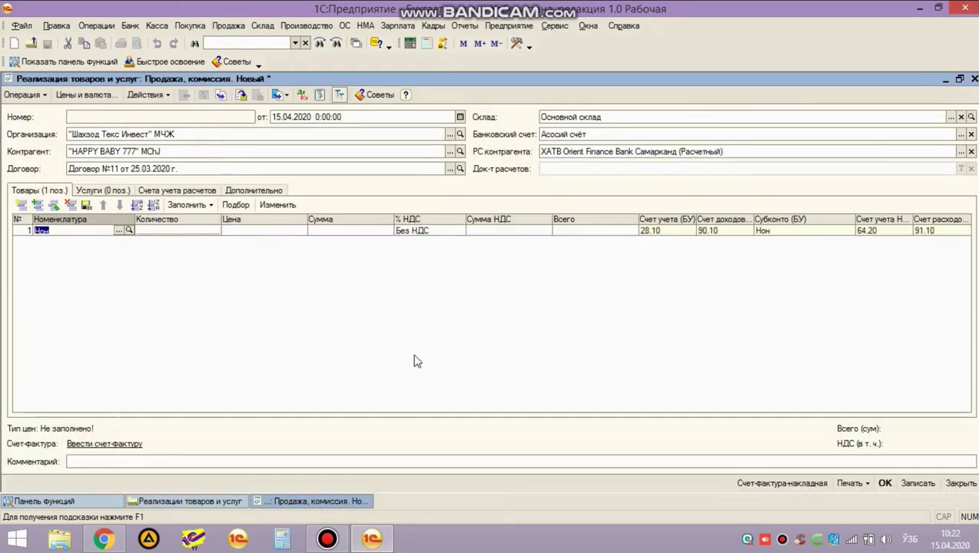
pyautogui.press('Return')
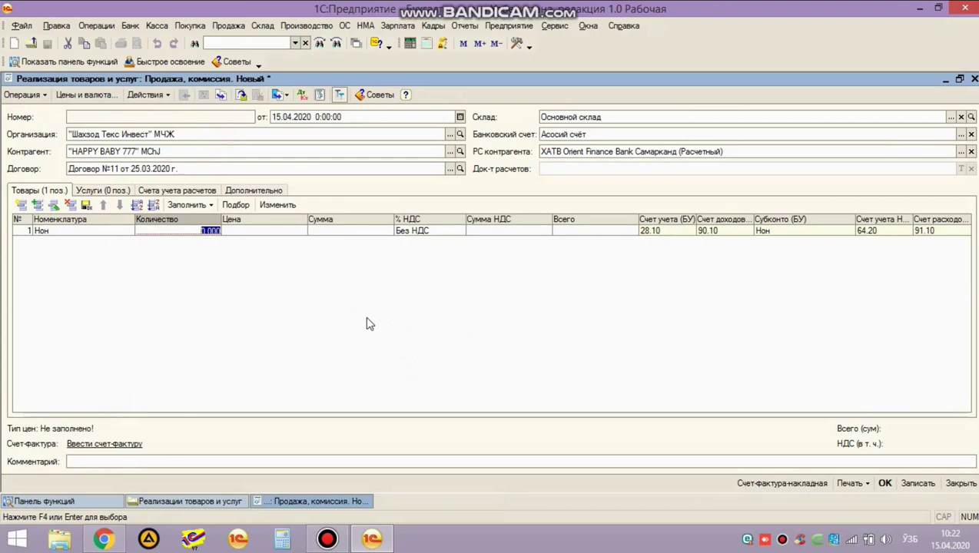
pyautogui.write('200')
pyautogui.press('Return')
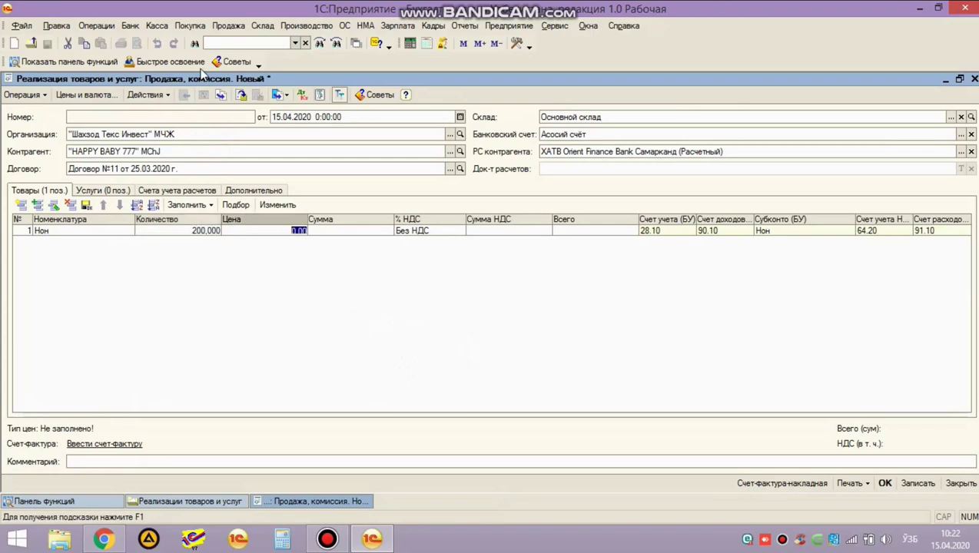
pyautogui.click(263, 25)
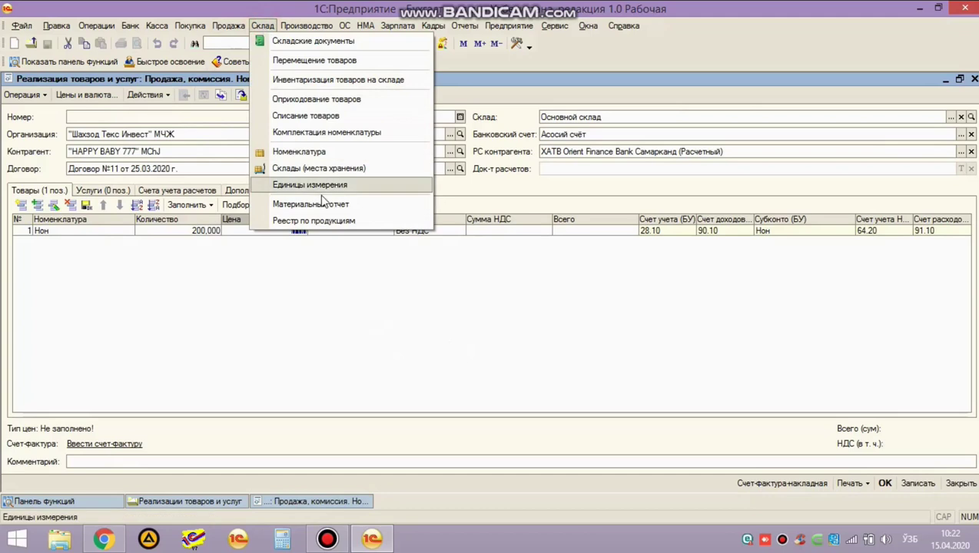
# Set up the material report for 01.04.2020–30.04.2020, account 28.10, warehouse Основной склад.
pyautogui.click(326, 206)
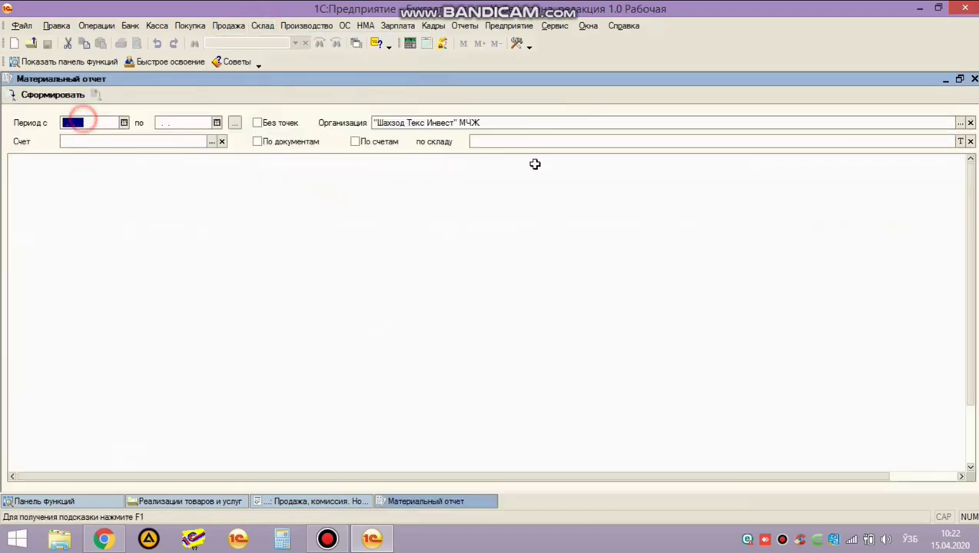
pyautogui.write('01. .')
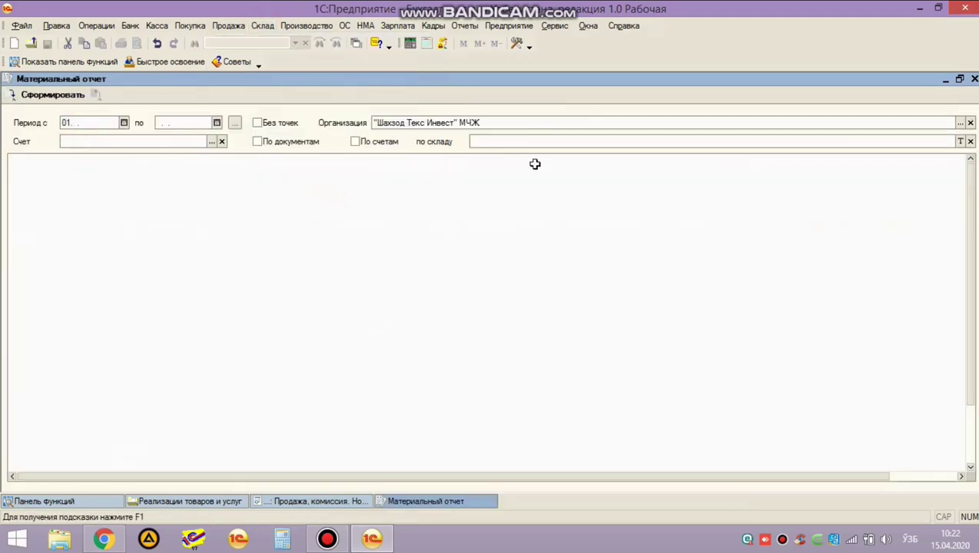
pyautogui.write('1.04.2020')
pyautogui.press('Return')
pyautogui.write('3')
pyautogui.write('0.04.2020')
pyautogui.press('Return')
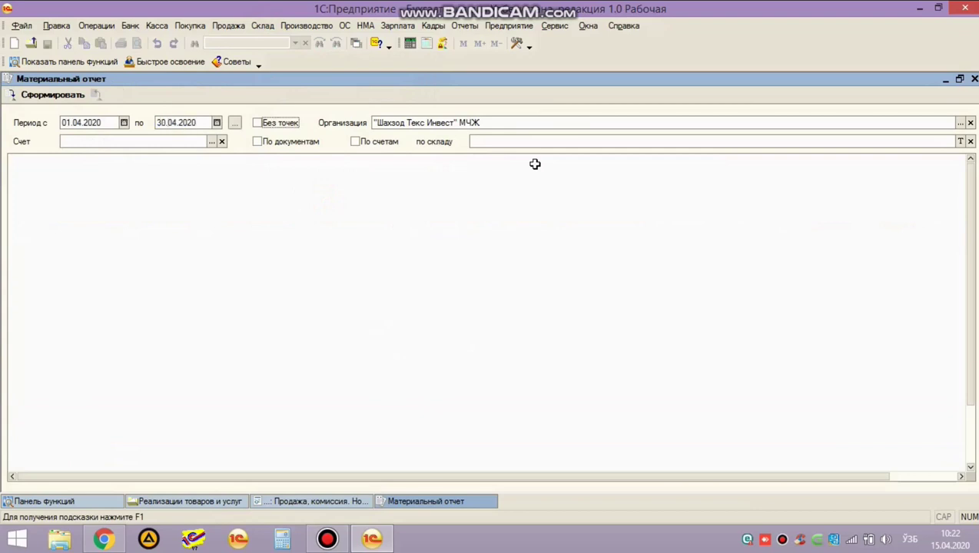
pyautogui.click(184, 142)
pyautogui.write('2')
pyautogui.press('Return')
pyautogui.press('Return')
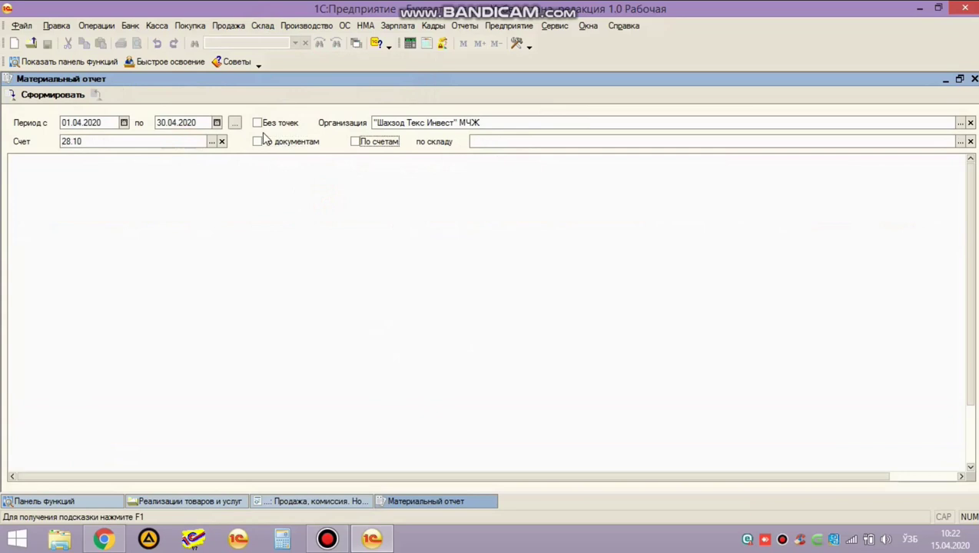
pyautogui.press('Return')
pyautogui.press('F4')
pyautogui.doubleClick(265, 138)
# Generate the report, check the 200 Нон worth 733 750,00, and close it.
pyautogui.click(68, 98)
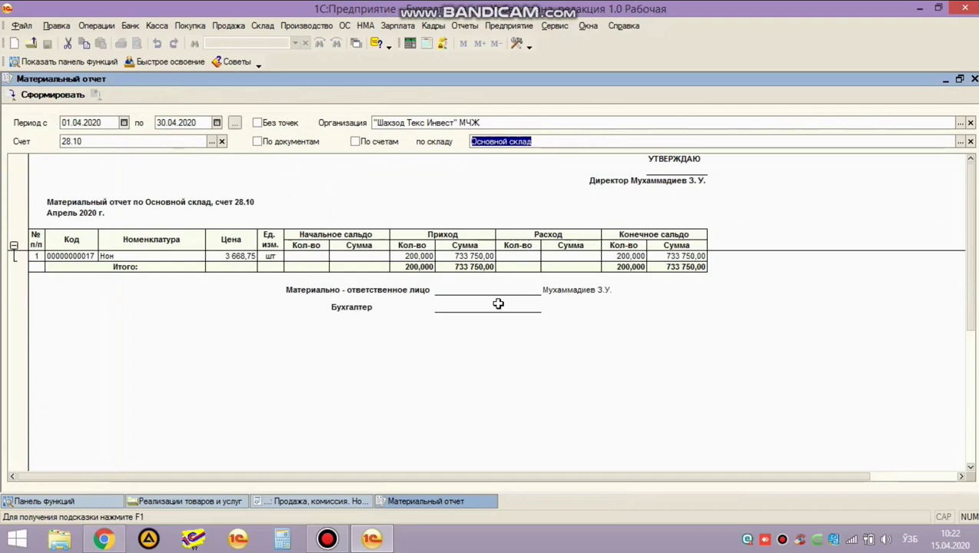
pyautogui.click(414, 258)
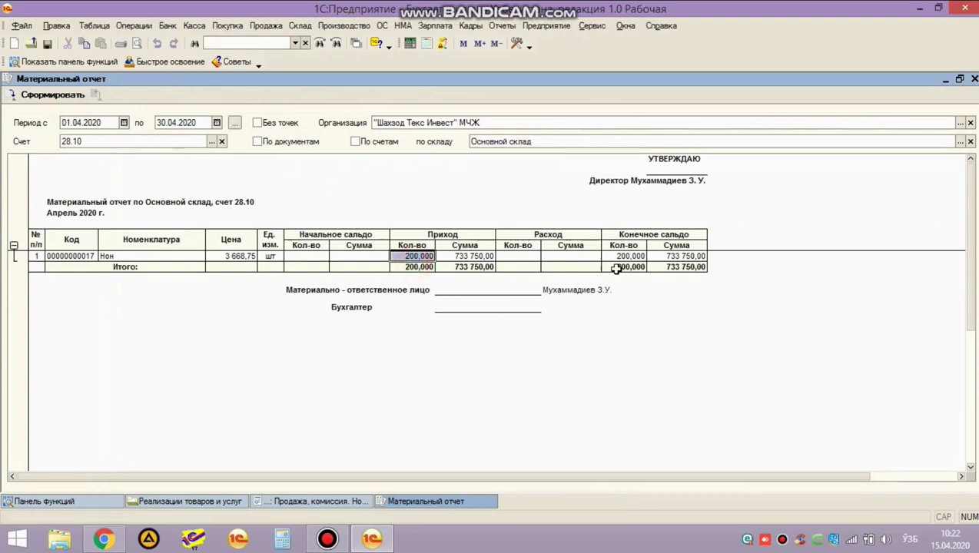
pyautogui.click(624, 257)
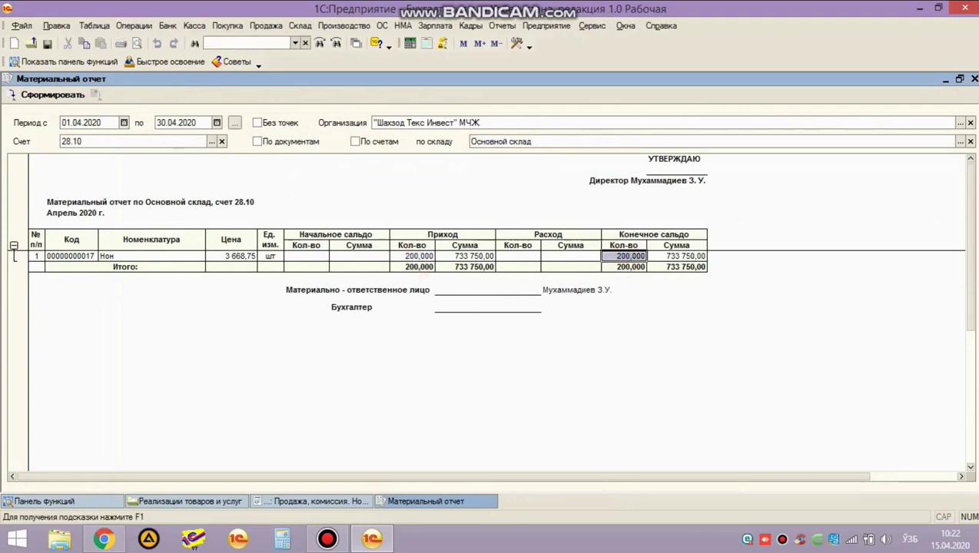
pyautogui.click(974, 78)
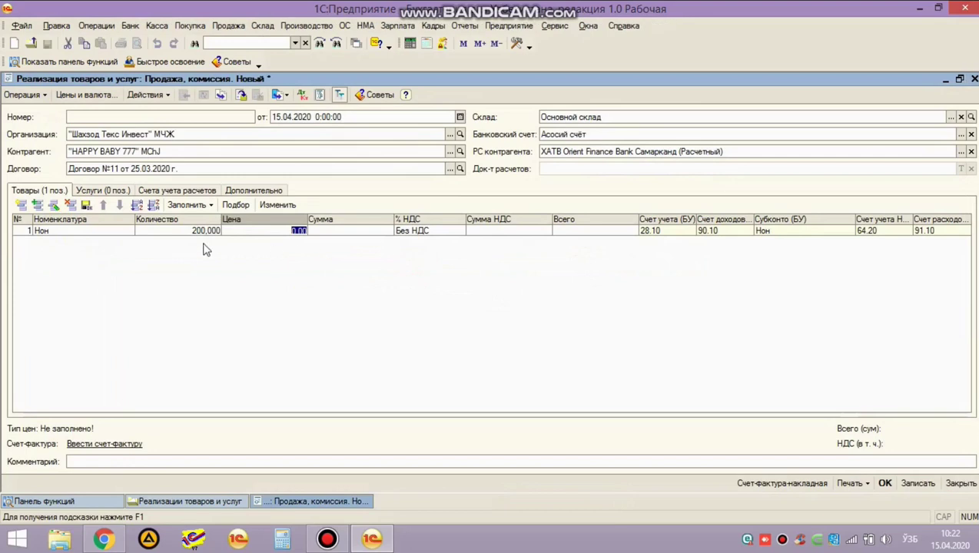
# Change the Нон line to 100 units at 2 000,00, totalling 200 000,00.
pyautogui.click(188, 233)
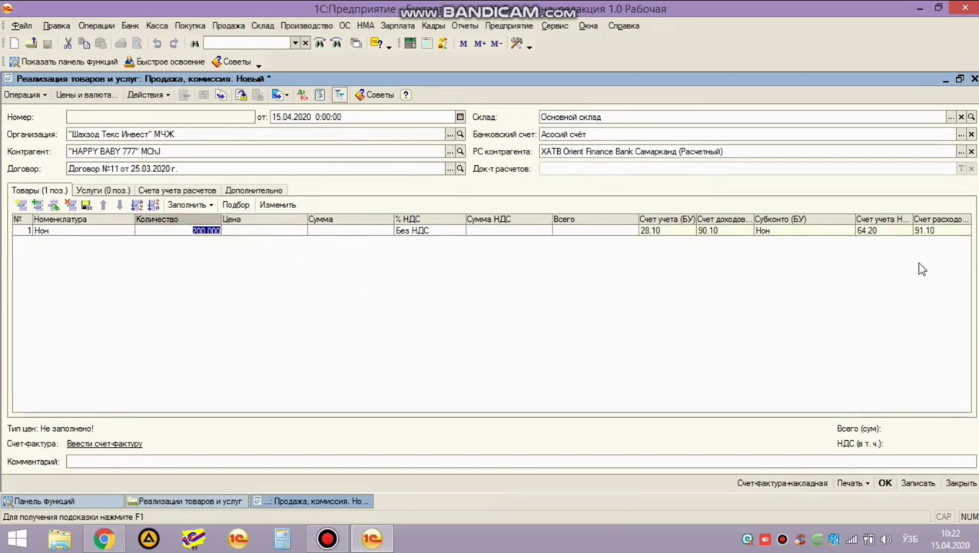
pyautogui.write('100')
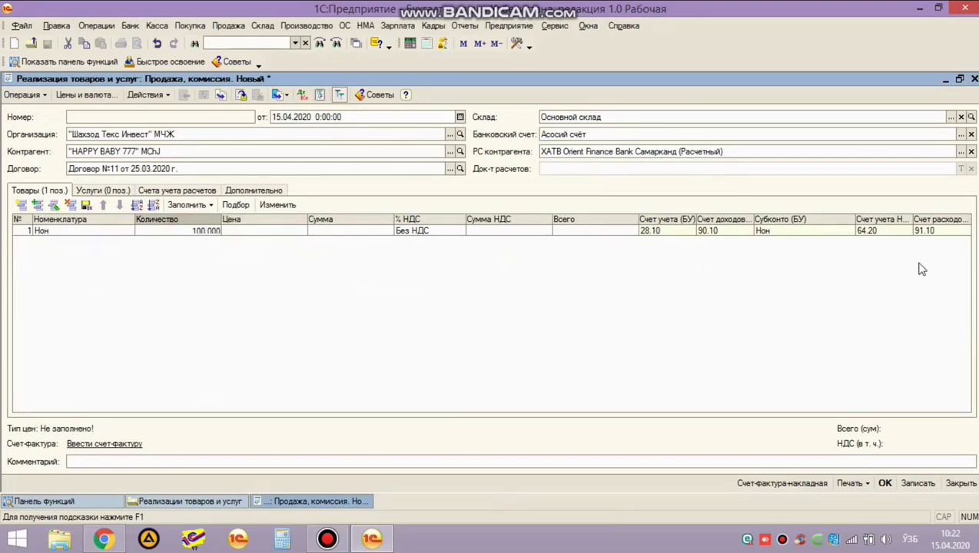
pyautogui.press('Return')
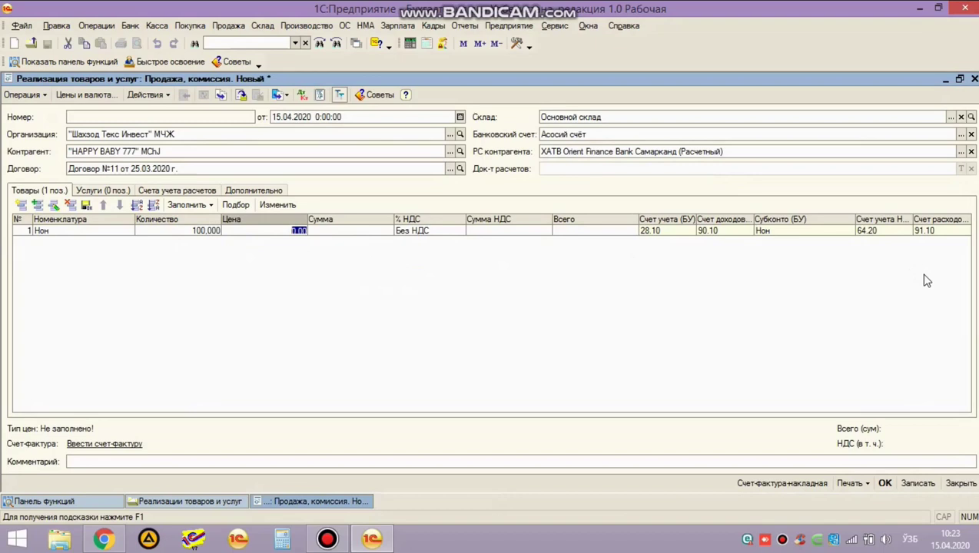
pyautogui.write('300')
pyautogui.press('Return')
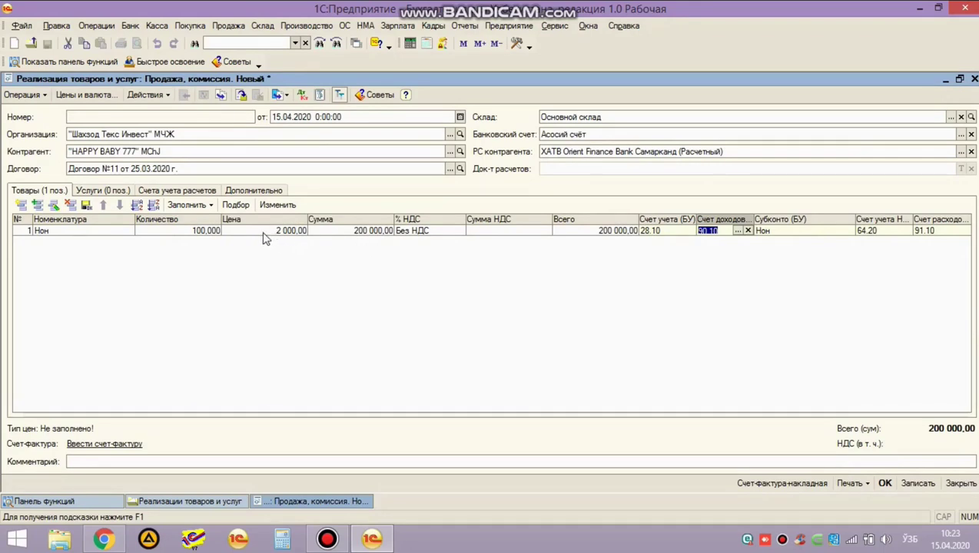
pyautogui.click(69, 502)
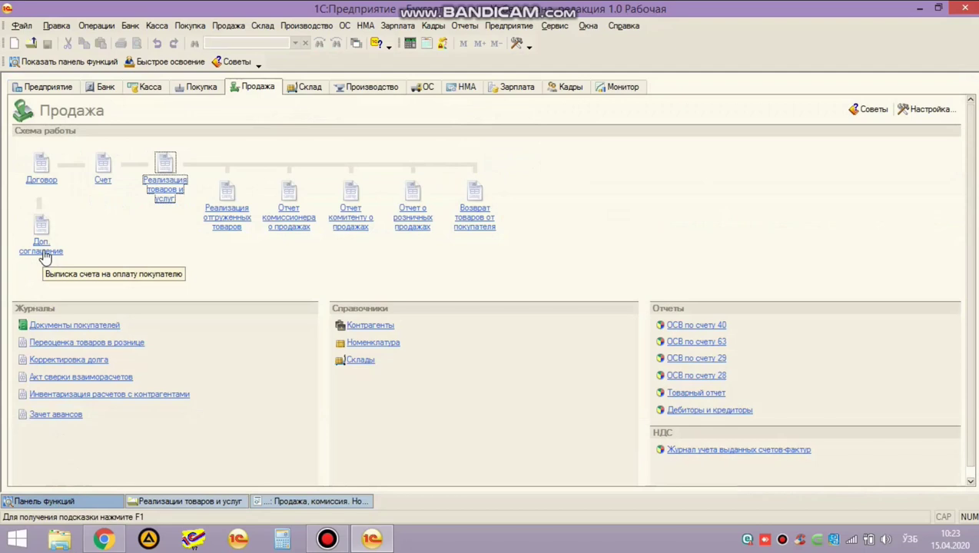
# Start a new additional agreement, discard it with Нет, then reopen the Нон sale document.
pyautogui.click(41, 253)
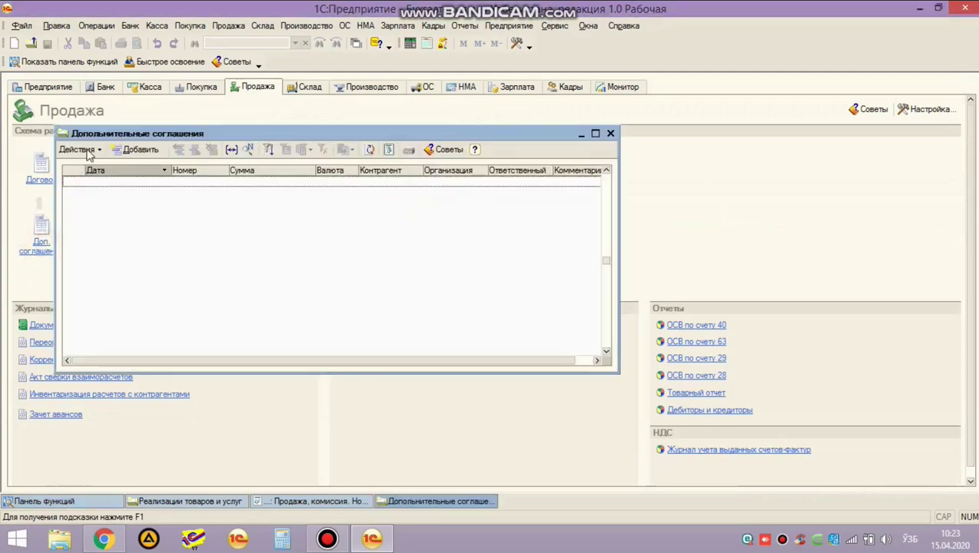
pyautogui.click(136, 152)
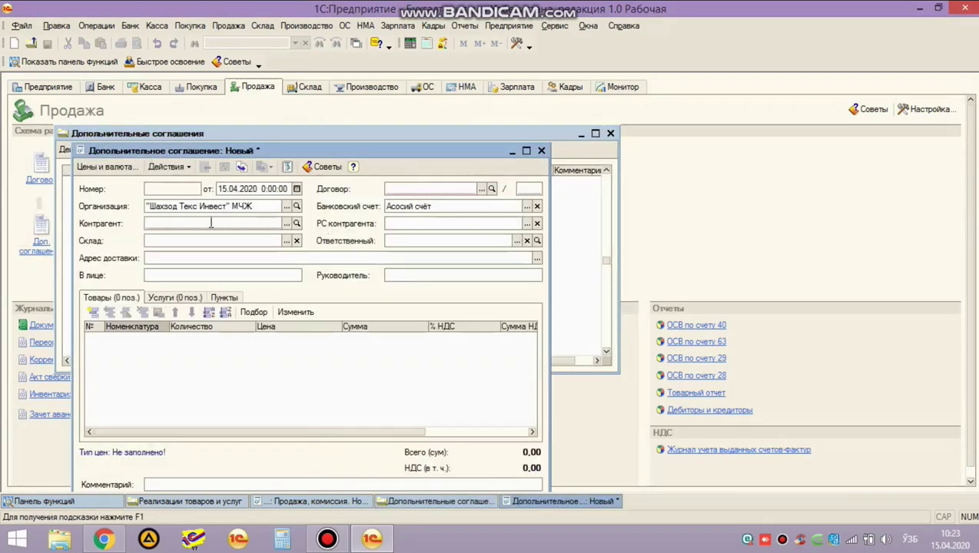
pyautogui.click(541, 151)
pyautogui.click(496, 280)
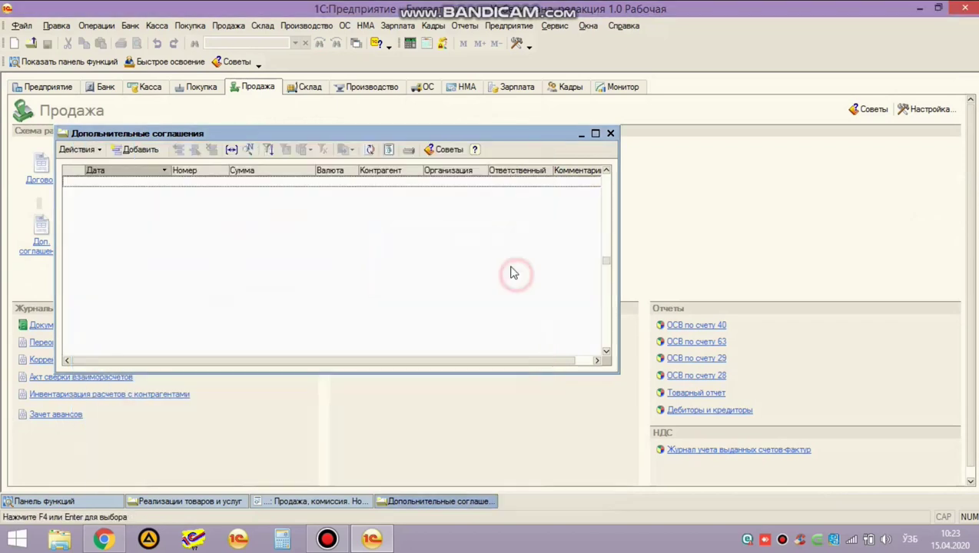
pyautogui.click(611, 135)
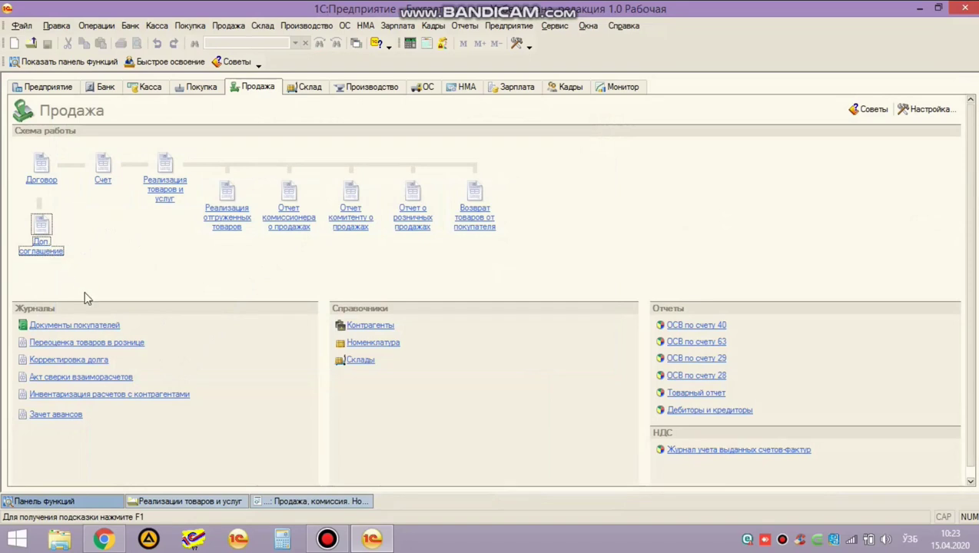
pyautogui.click(217, 502)
pyautogui.click(337, 501)
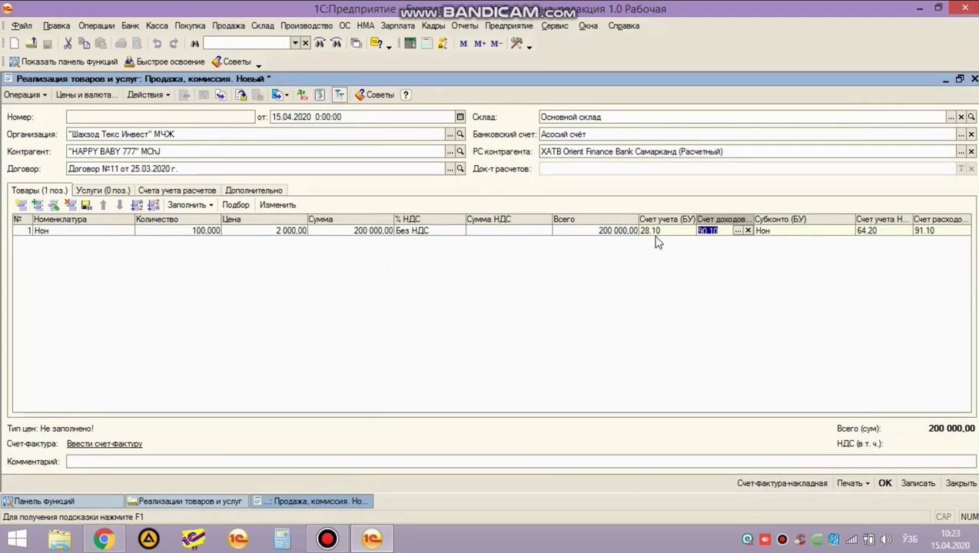
# Check the line's 90.10 income and 64.20 VAT accounts, keep the Без НДС rate, and view the empty Услуги list.
pyautogui.click(721, 232)
pyautogui.click(884, 234)
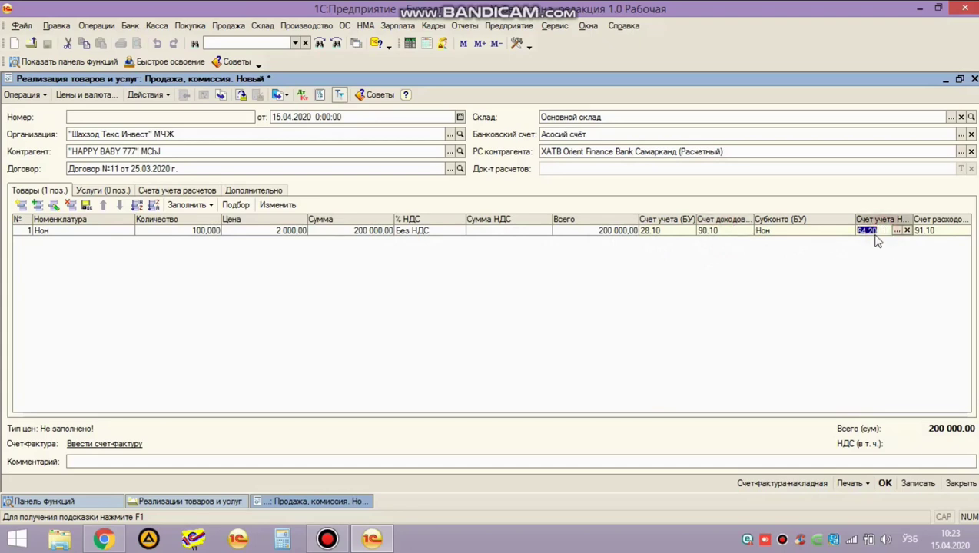
pyautogui.click(885, 264)
pyautogui.doubleClick(431, 234)
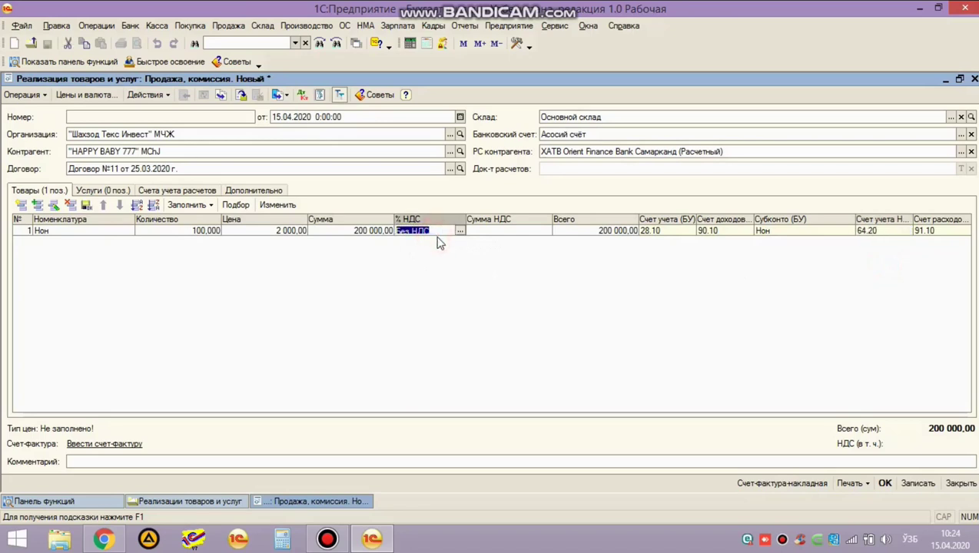
pyautogui.click(460, 231)
pyautogui.click(460, 230)
pyautogui.click(444, 231)
pyautogui.click(99, 194)
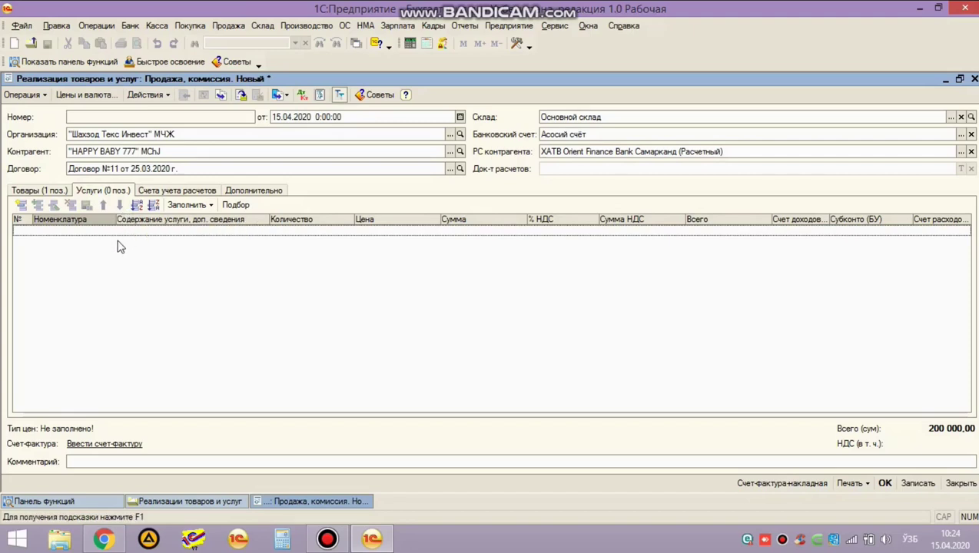
# Add a service line, start a new item in Номенклатура > Услуги, and discard it unsaved.
pyautogui.click(21, 204)
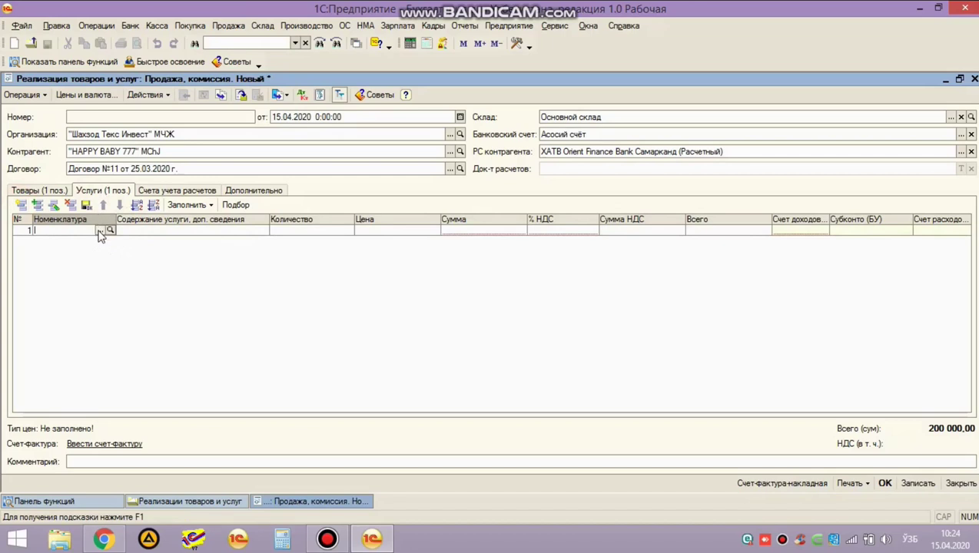
pyautogui.click(99, 231)
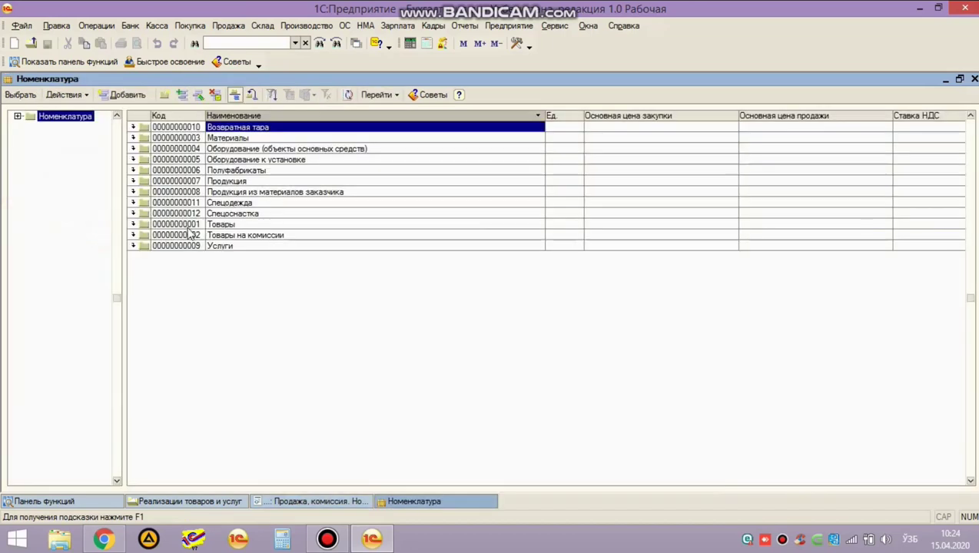
pyautogui.doubleClick(218, 246)
pyautogui.click(121, 95)
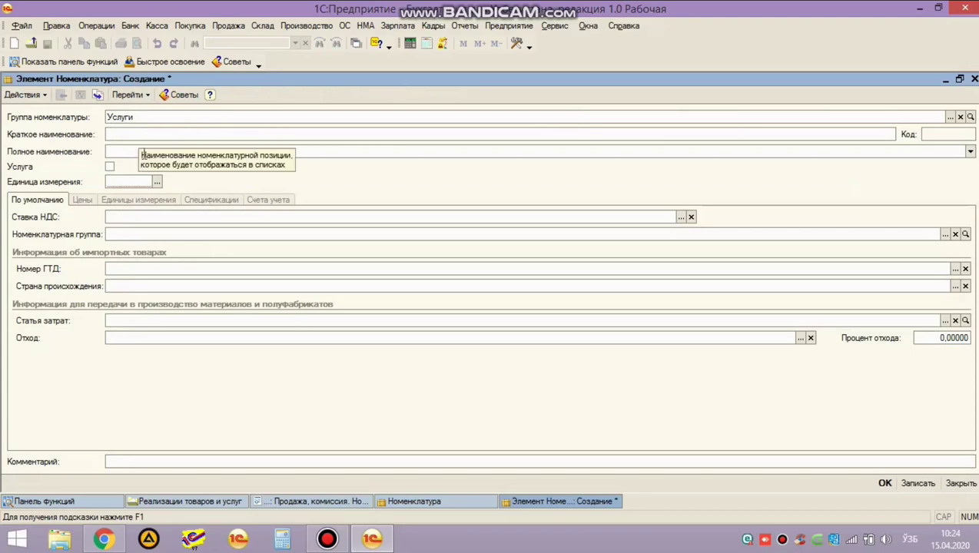
pyautogui.click(110, 167)
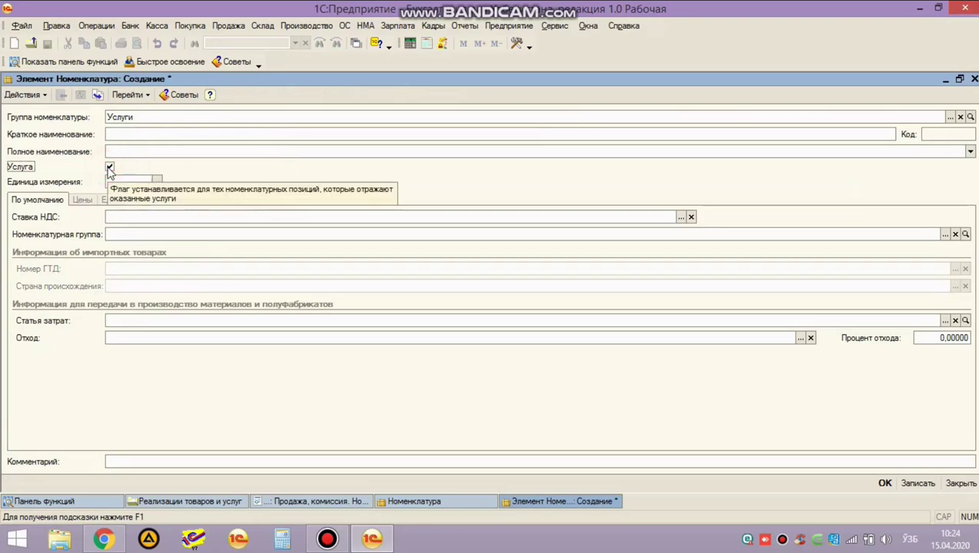
pyautogui.click(974, 80)
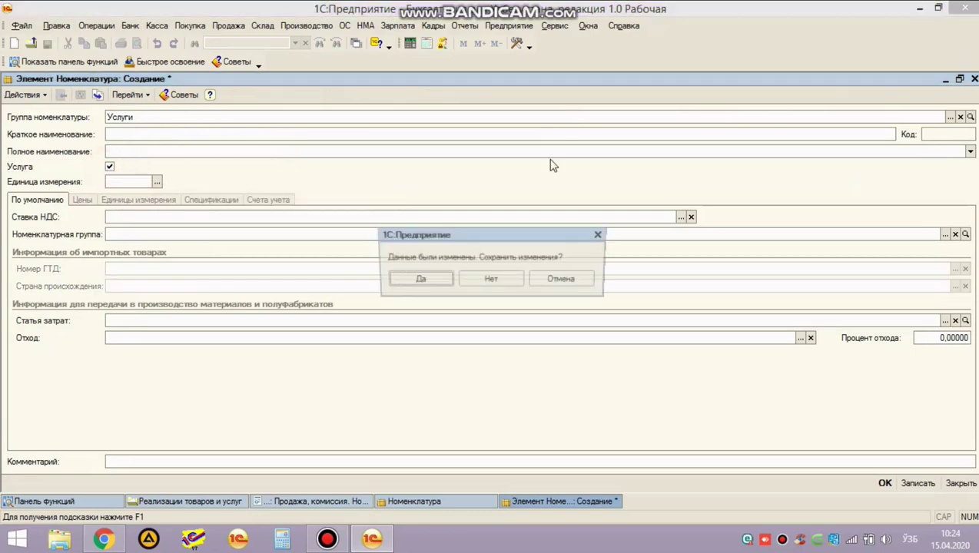
pyautogui.click(491, 279)
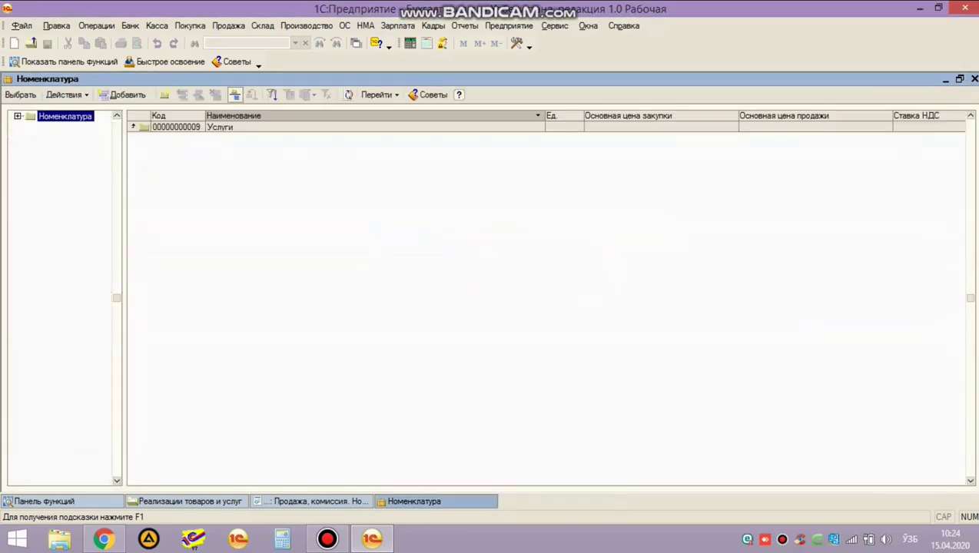
# Return to the sale, remove the empty service line, and show settlement accounts 40.10.1 and 63.10.1.
pyautogui.click(974, 79)
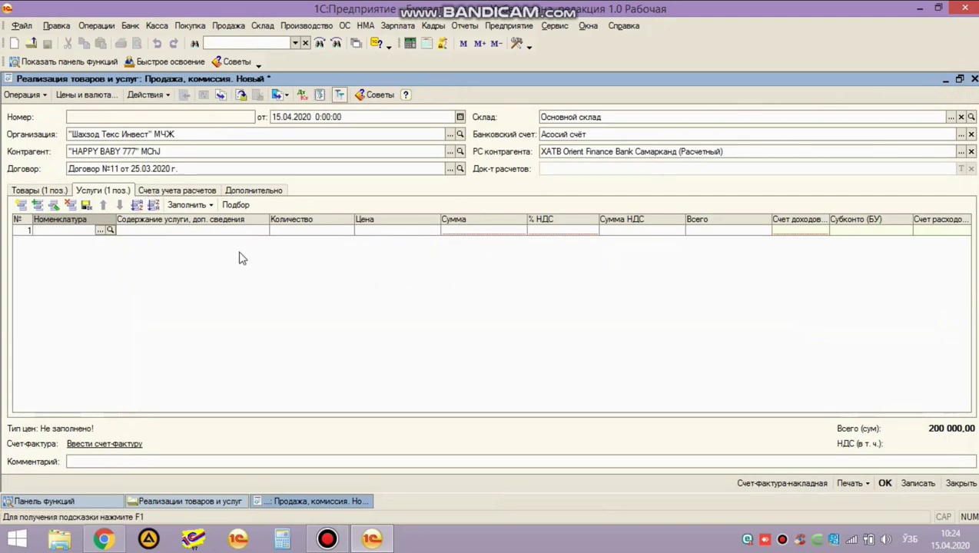
pyautogui.press('Escape')
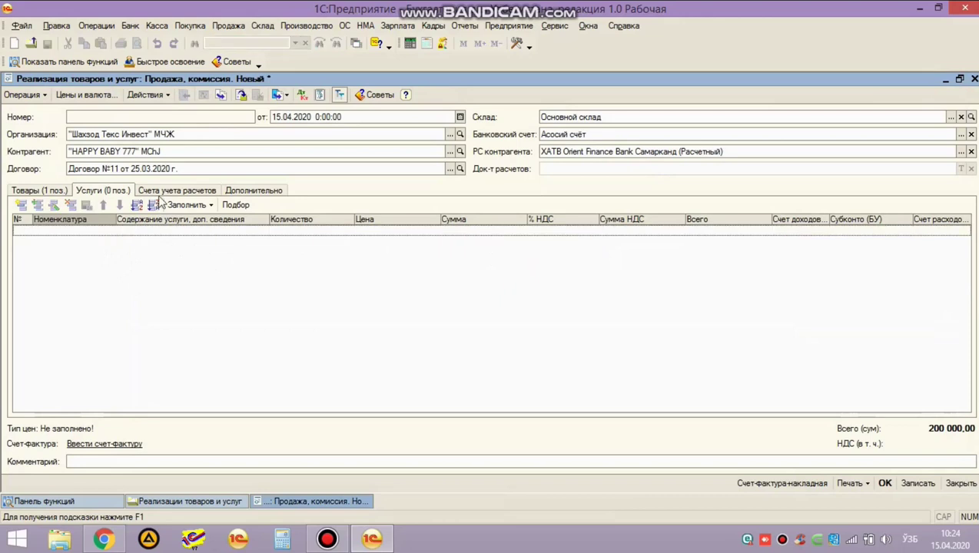
pyautogui.click(158, 191)
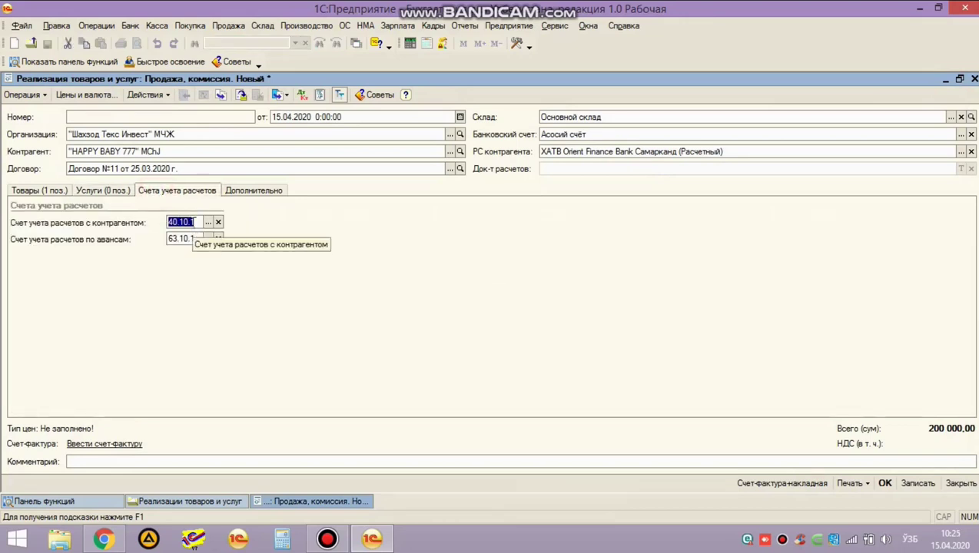
pyautogui.click(194, 222)
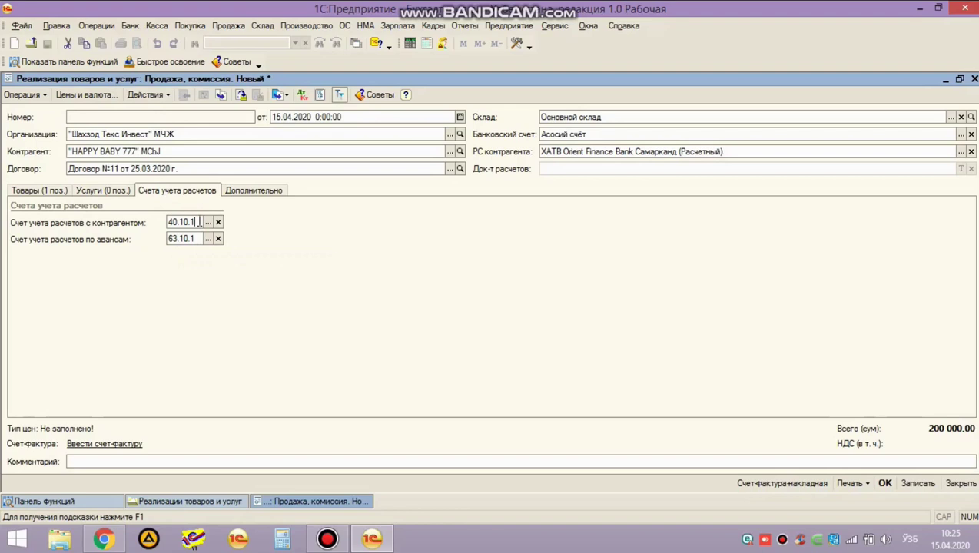
pyautogui.press('Tab')
pyautogui.click(199, 222)
pyautogui.hotkey('shift', 'Tab')
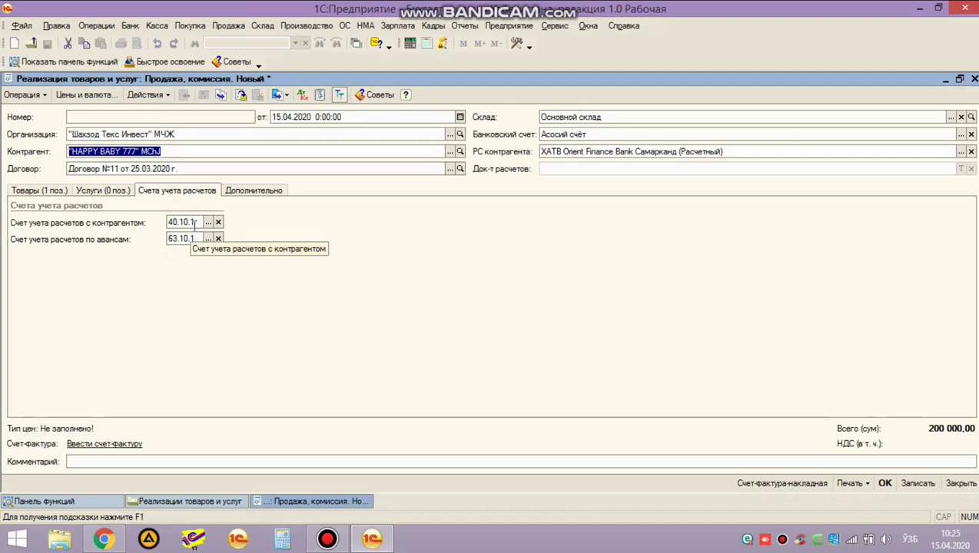
pyautogui.click(241, 197)
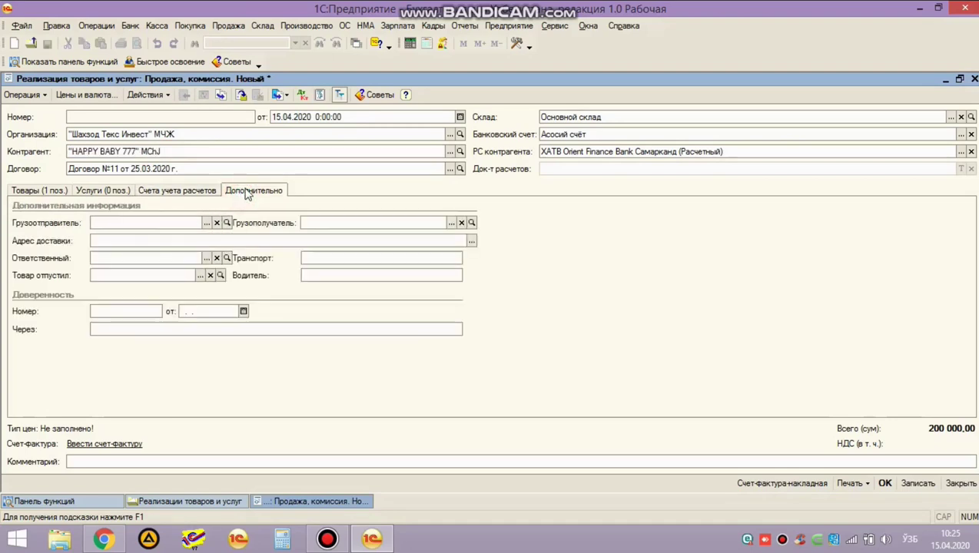
pyautogui.click(182, 191)
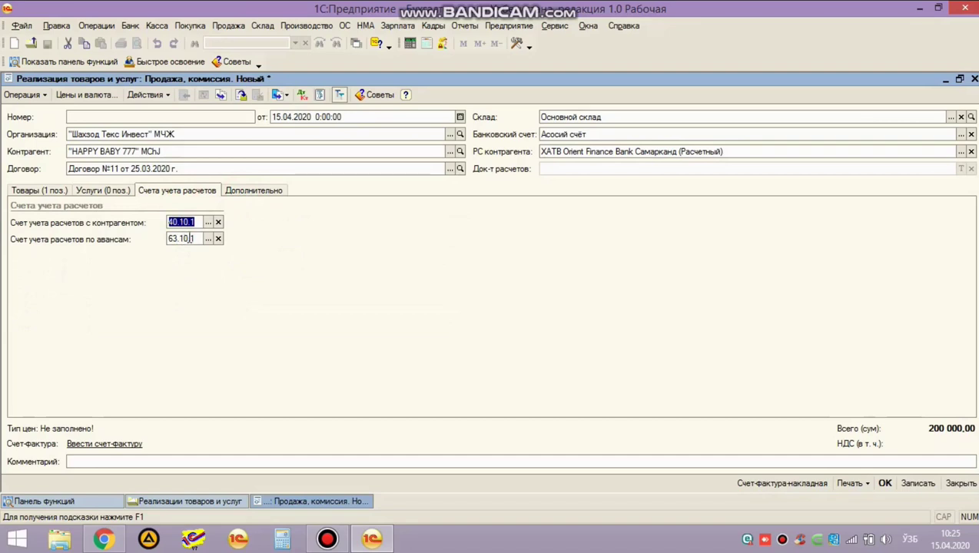
pyautogui.click(181, 222)
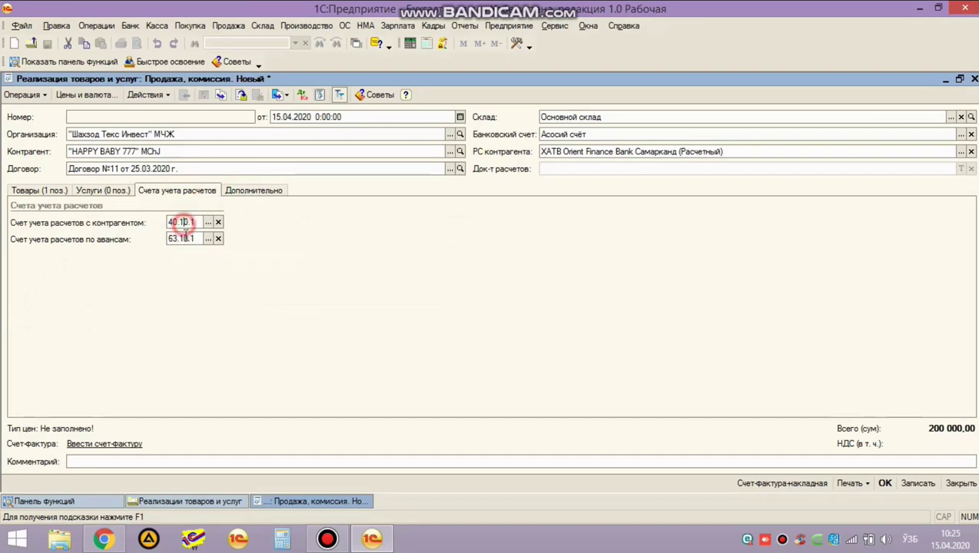
pyautogui.click(185, 239)
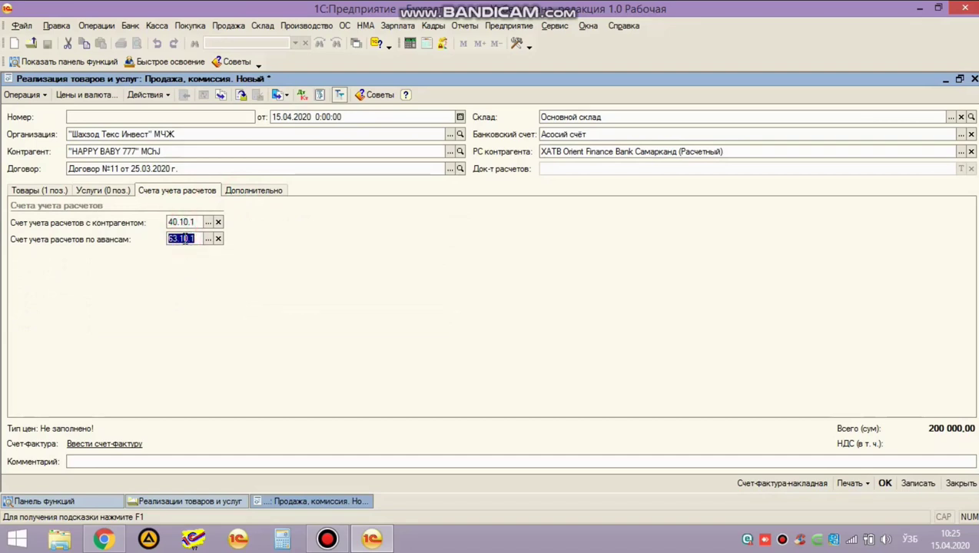
pyautogui.click(247, 197)
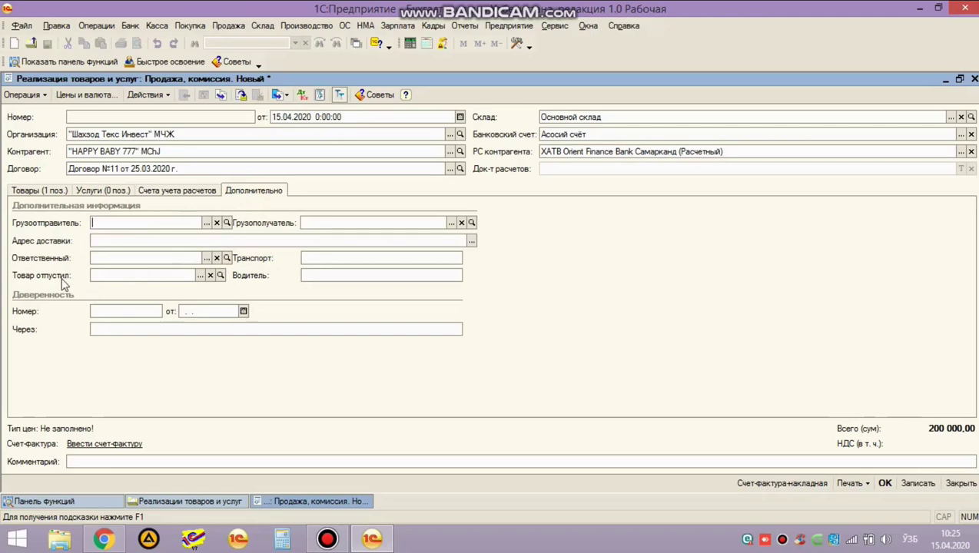
pyautogui.click(200, 276)
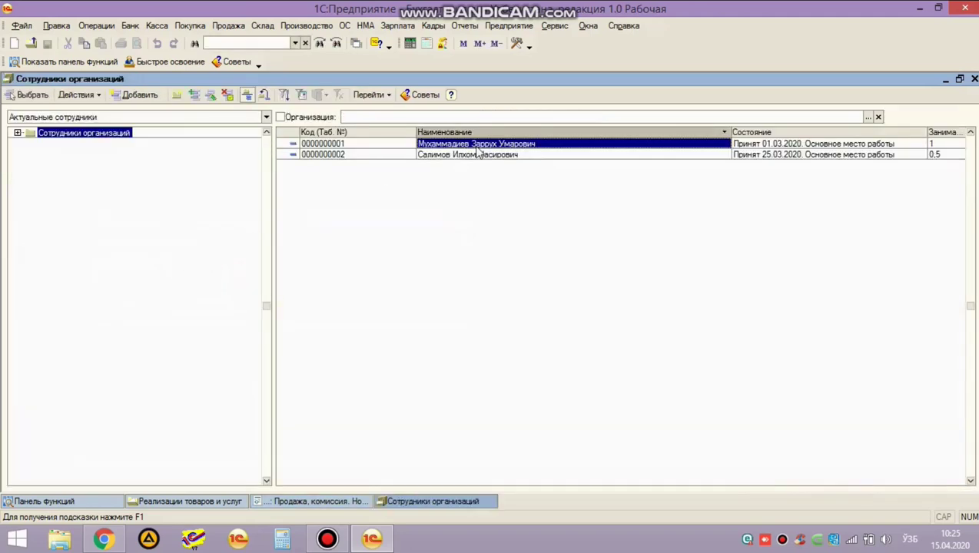
pyautogui.doubleClick(477, 147)
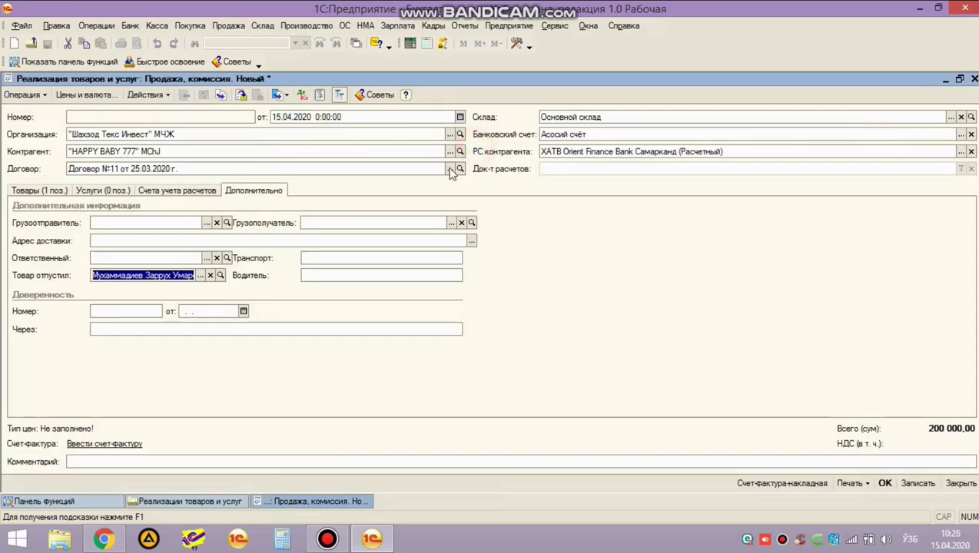
pyautogui.click(332, 260)
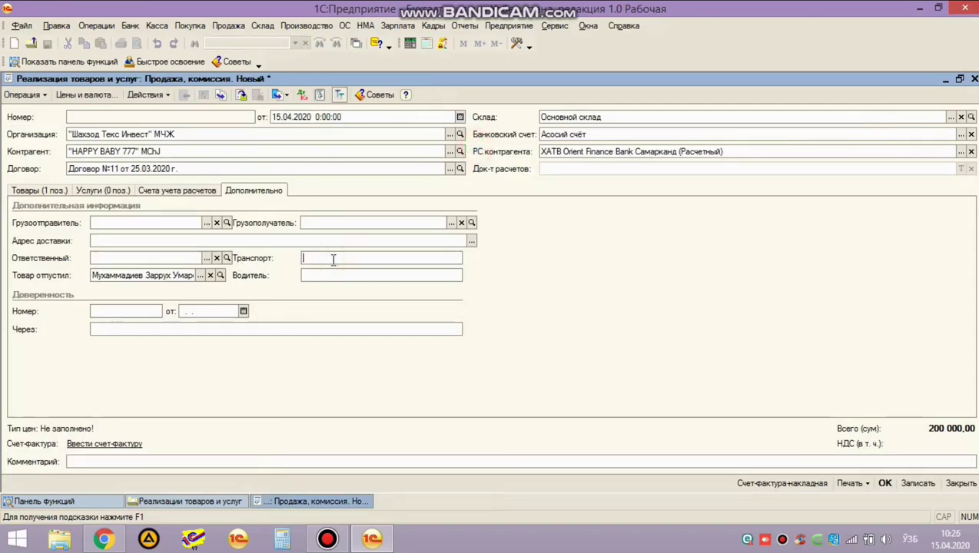
pyautogui.write('30 D 111 RA')
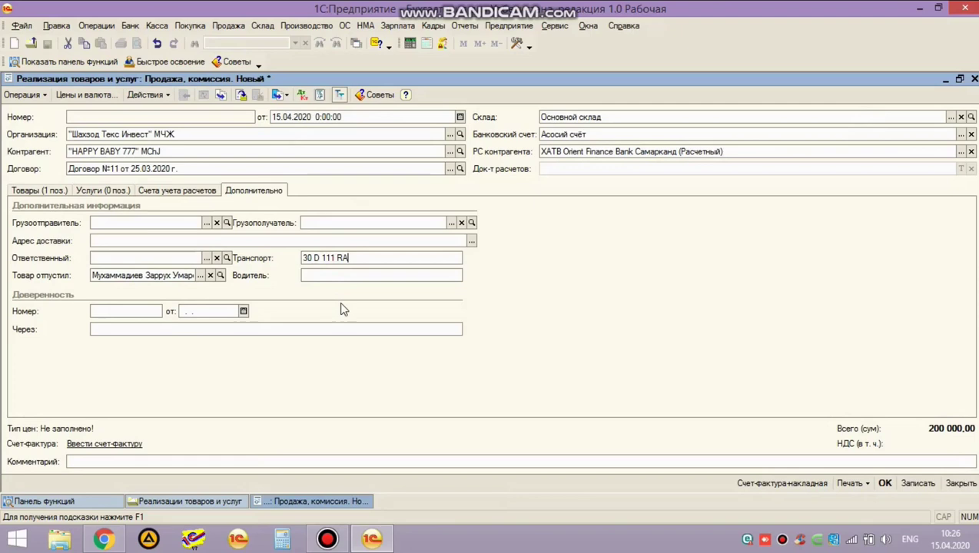
pyautogui.hotkey('alt', 'shift')
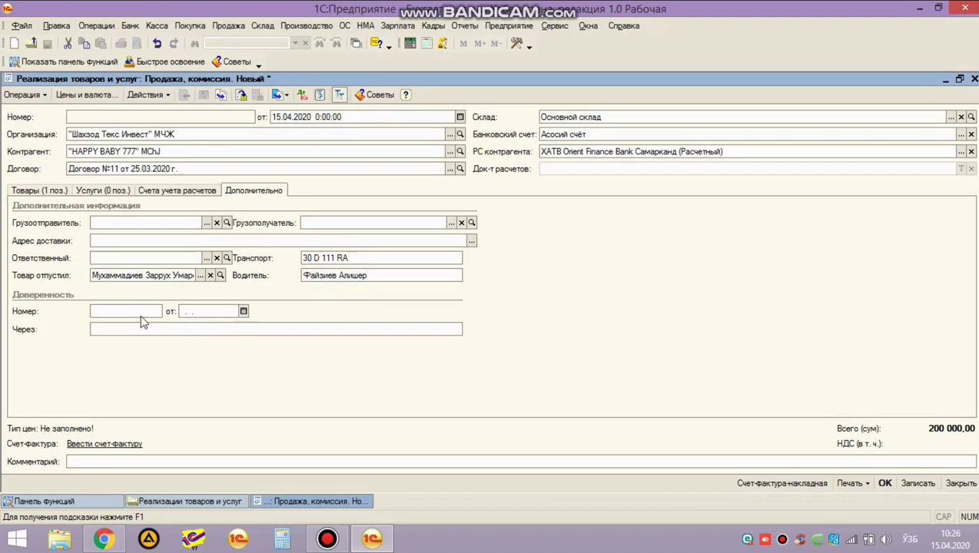
pyautogui.click(139, 312)
# Enter power of attorney No. 1 dated 15.04.2020 with its holder's name, then print the invoice-waybill.
pyautogui.write('1')
pyautogui.press('Return')
pyautogui.write('15.04.2020')
pyautogui.press('Return')
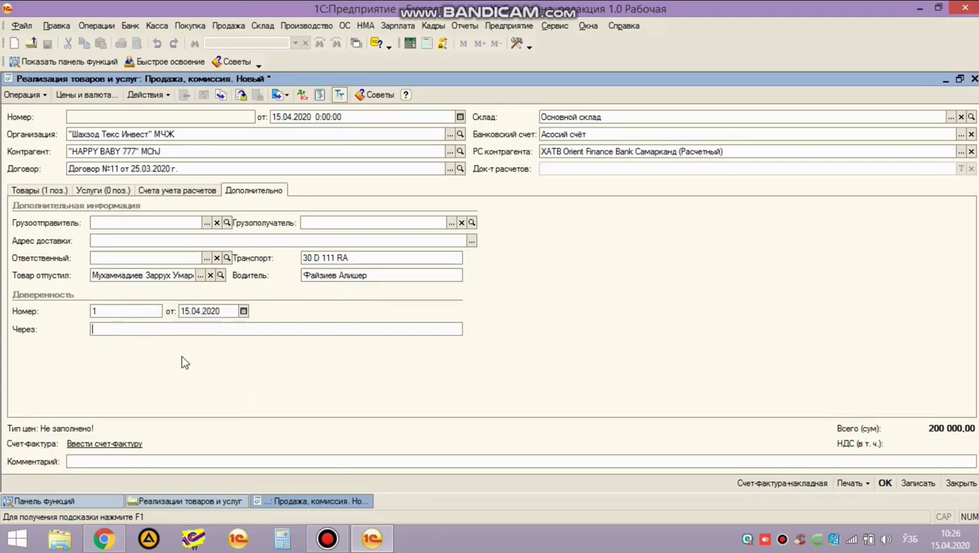
pyautogui.write('Мухаммадиев З.')
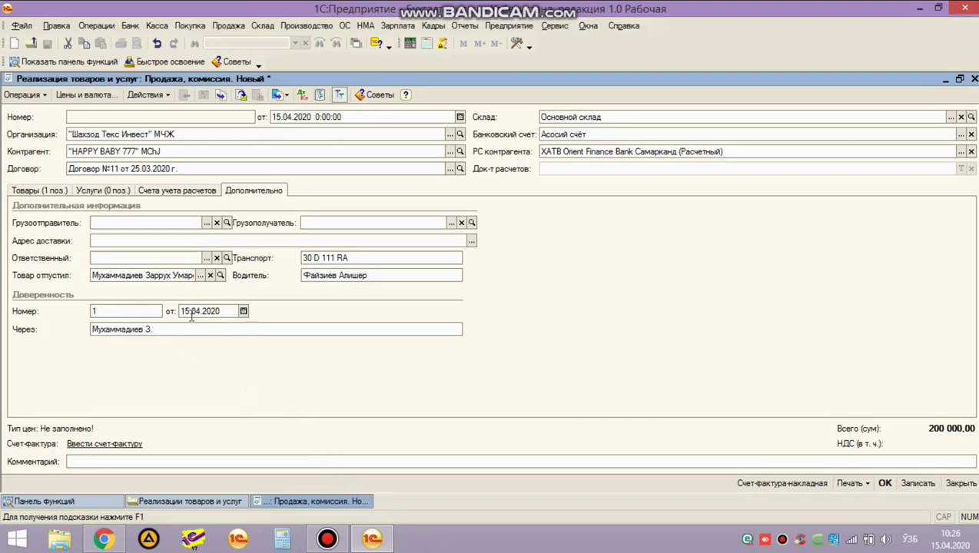
pyautogui.click(43, 190)
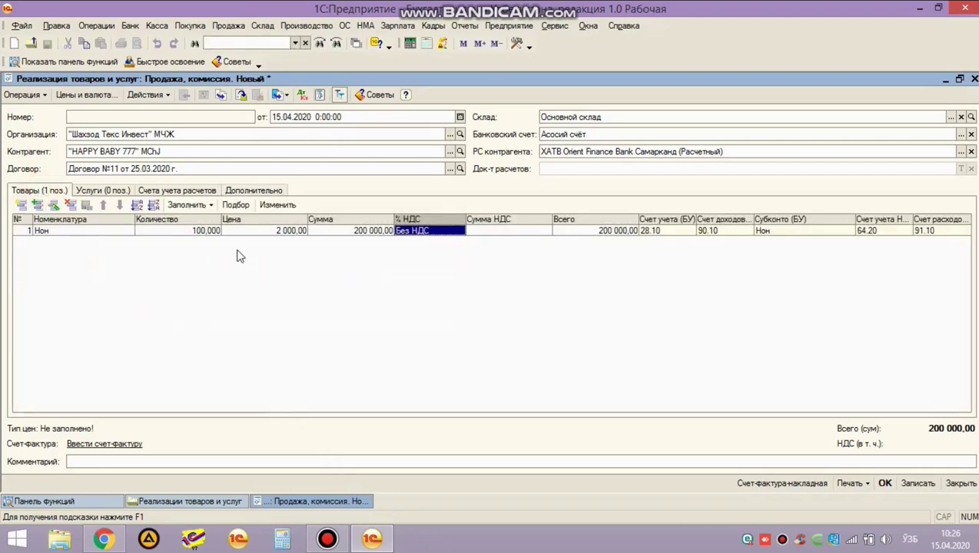
pyautogui.click(242, 191)
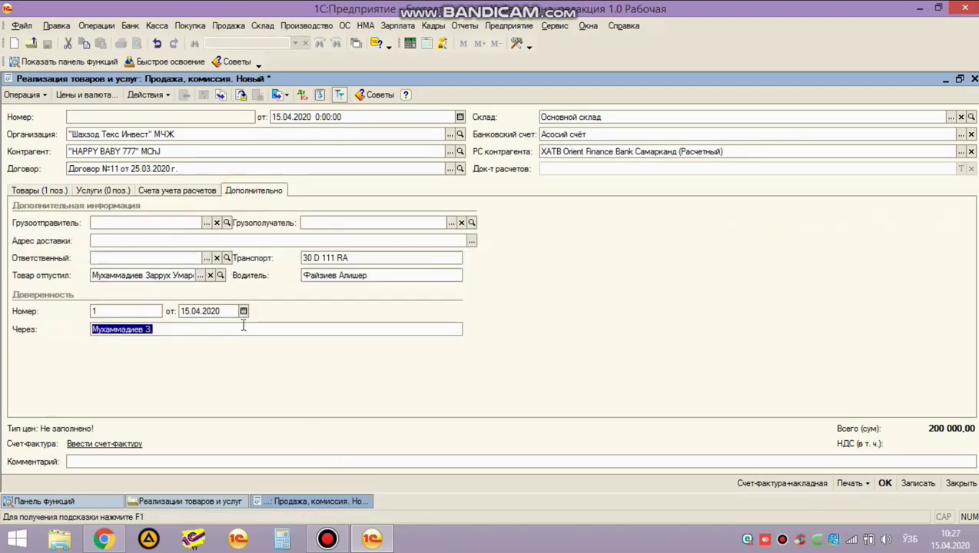
pyautogui.click(157, 330)
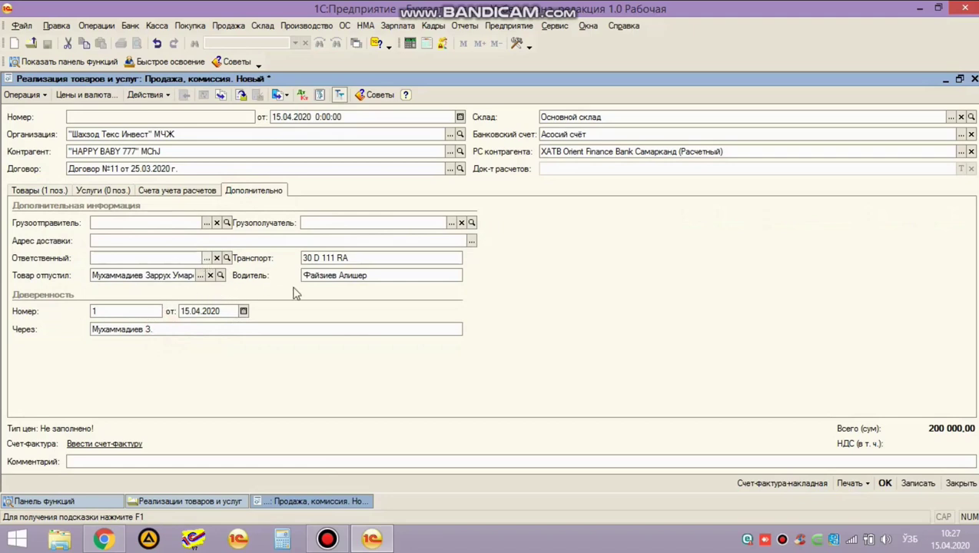
pyautogui.click(764, 488)
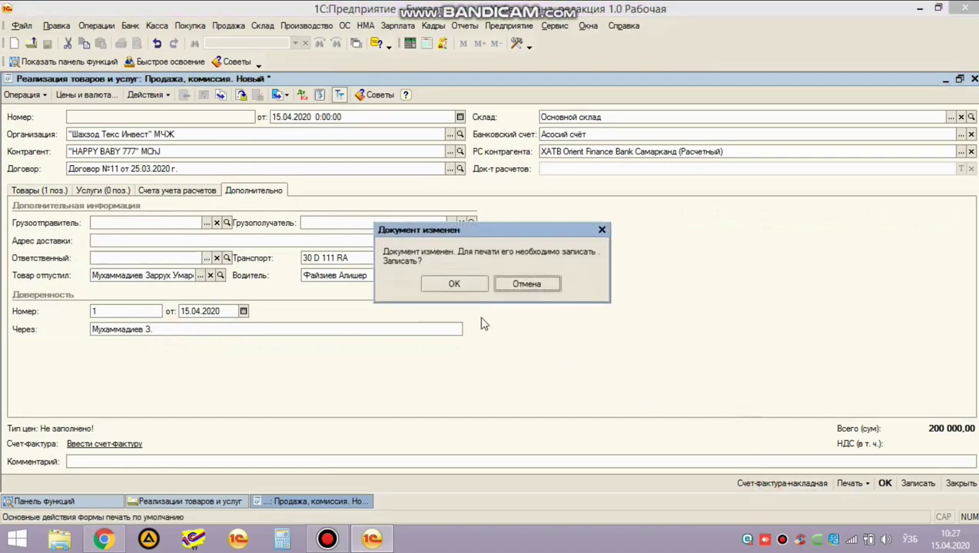
# Save the sale and review the invoice-waybill's recipient and supplier name, address and phone lines.
pyautogui.click(452, 346)
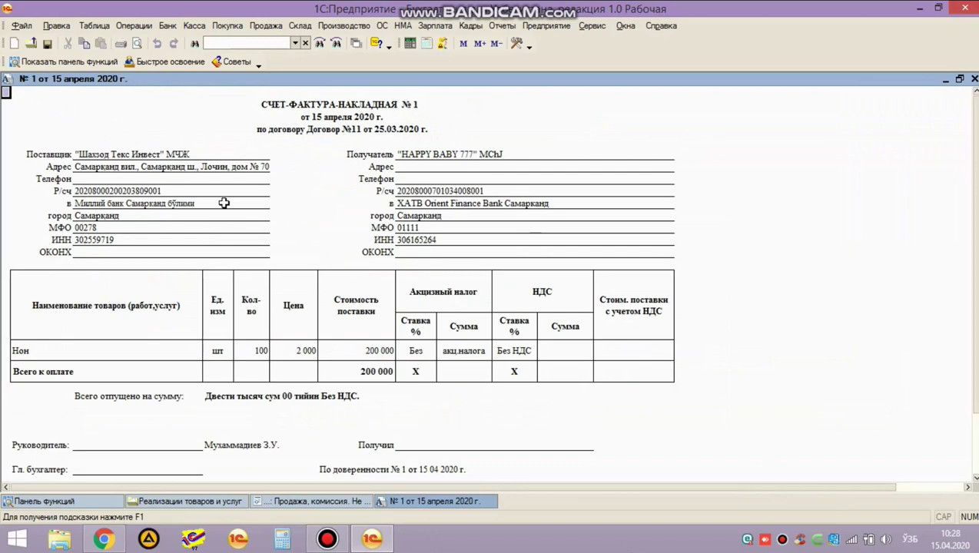
pyautogui.click(430, 166)
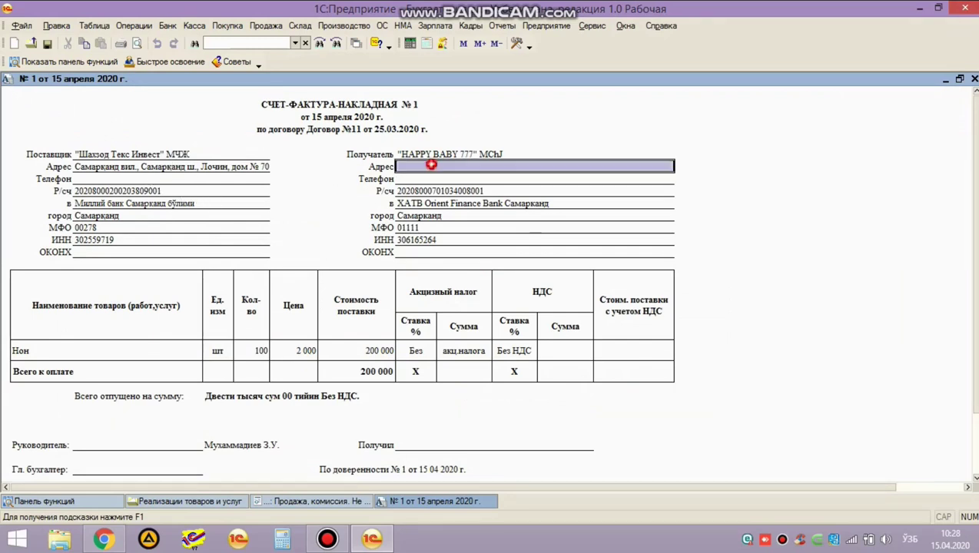
pyautogui.click(429, 179)
pyautogui.click(426, 166)
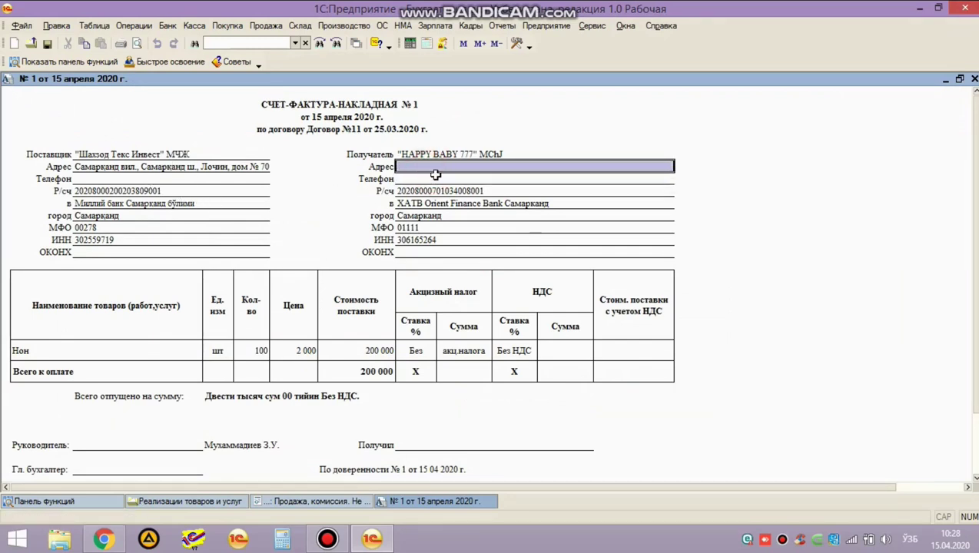
pyautogui.click(430, 180)
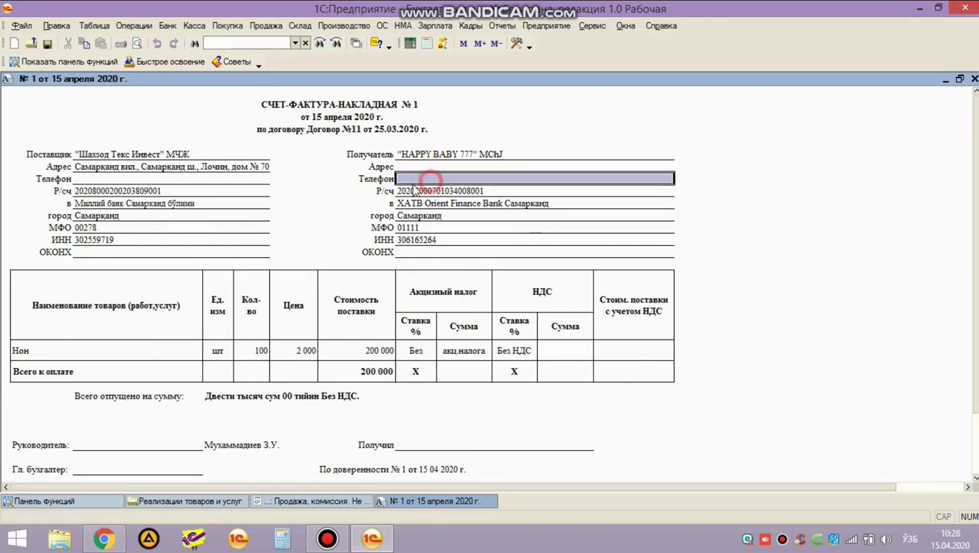
pyautogui.click(127, 179)
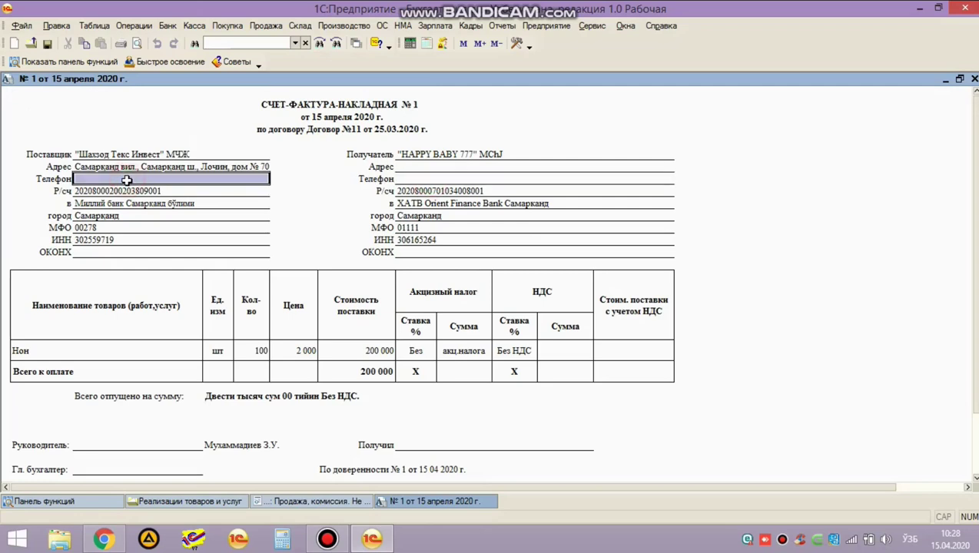
pyautogui.click(433, 168)
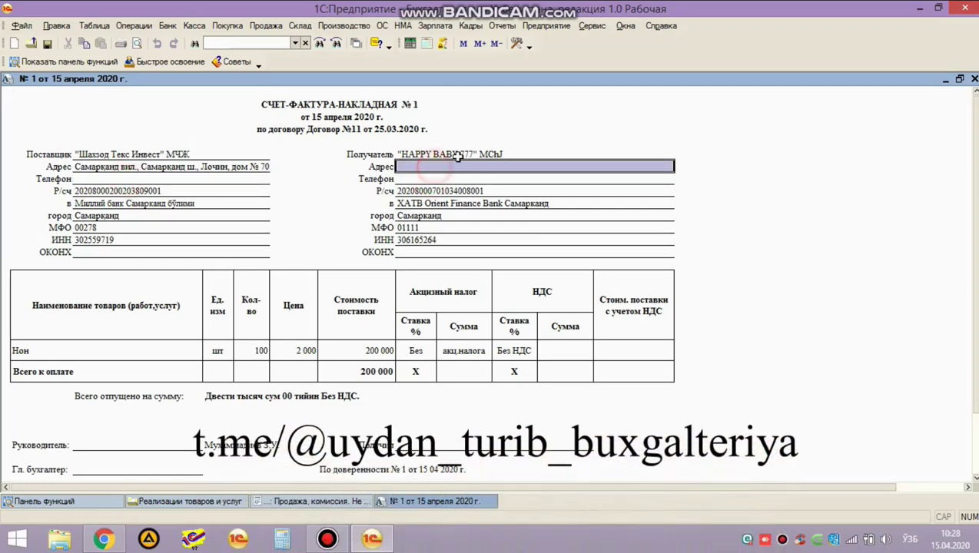
pyautogui.click(456, 156)
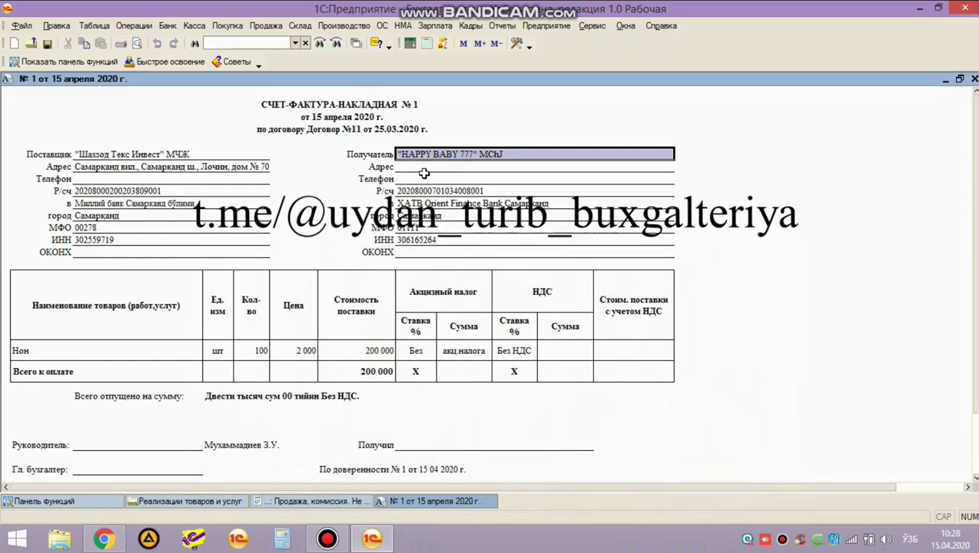
pyautogui.click(424, 177)
pyautogui.click(425, 169)
pyautogui.click(422, 177)
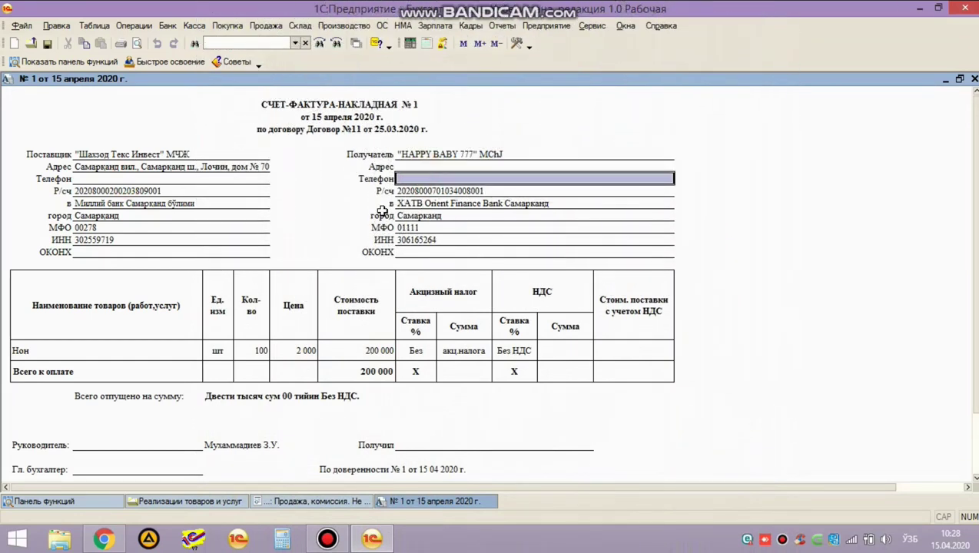
# Review the Нон row at 2 000 totalling 200 000 and the signature lines, then close the printout.
pyautogui.scroll(-1, 242, 243)
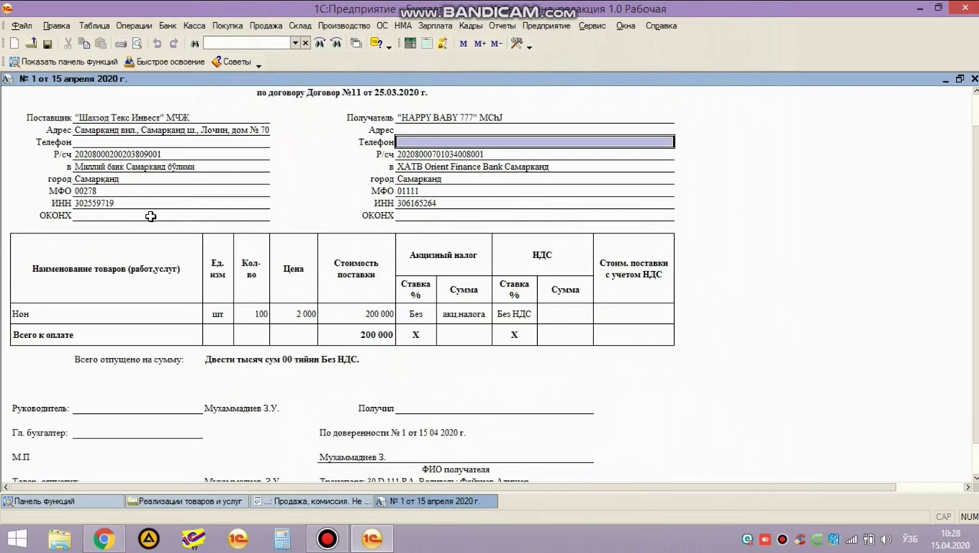
pyautogui.scroll(1, 185, 251)
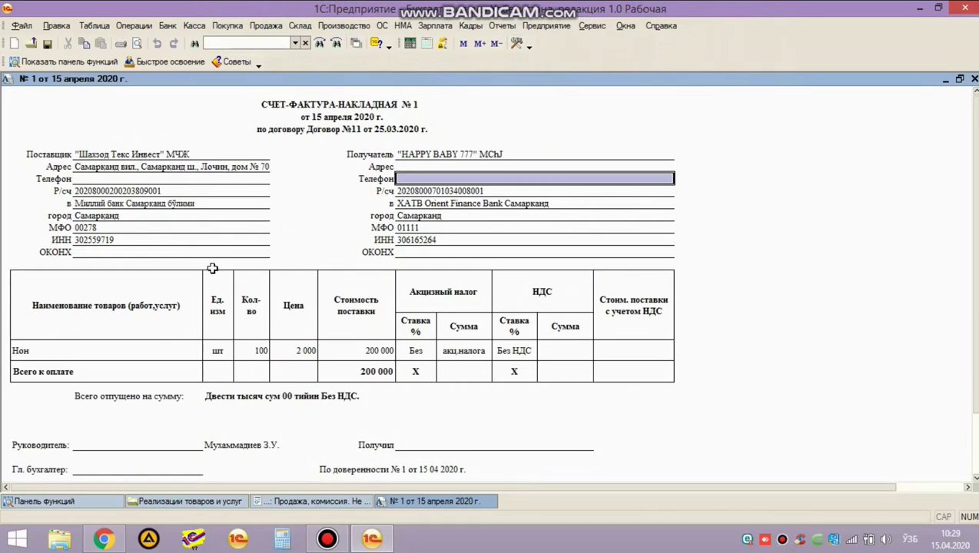
pyautogui.scroll(-2, 149, 286)
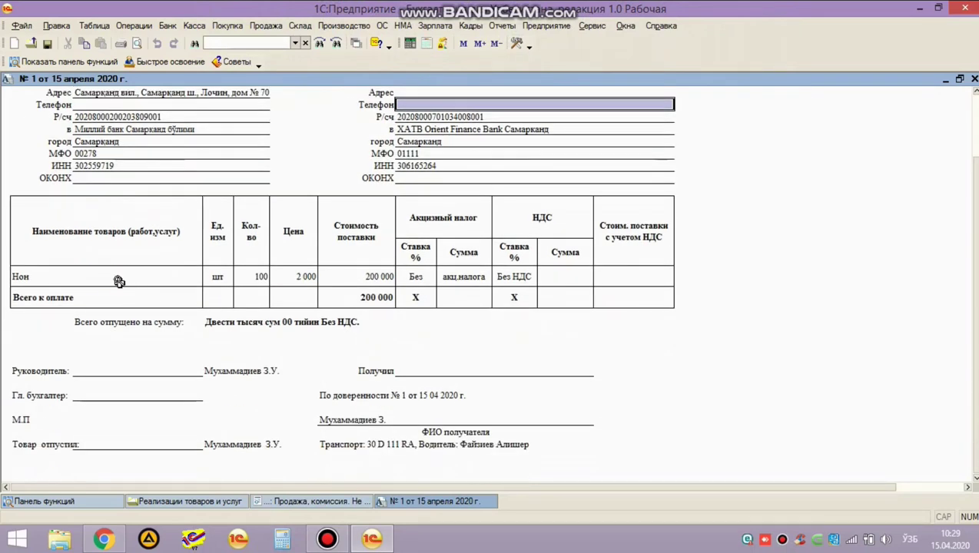
pyautogui.click(119, 280)
pyautogui.click(279, 281)
pyautogui.click(339, 278)
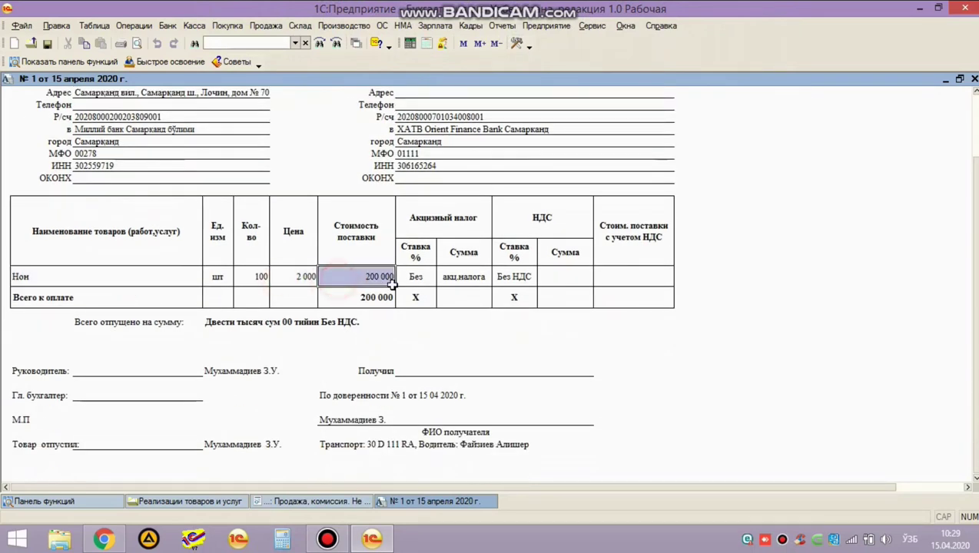
pyautogui.scroll(-1, 292, 312)
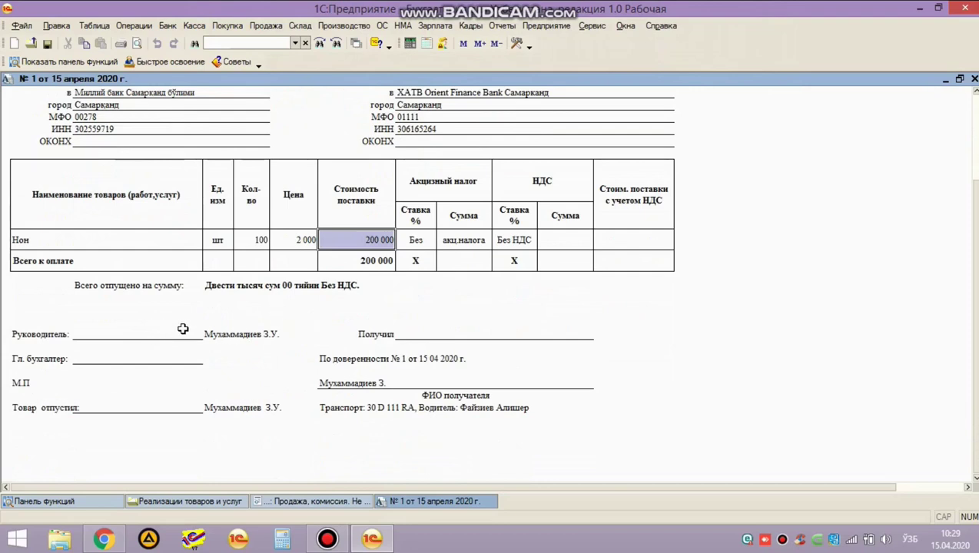
pyautogui.click(136, 359)
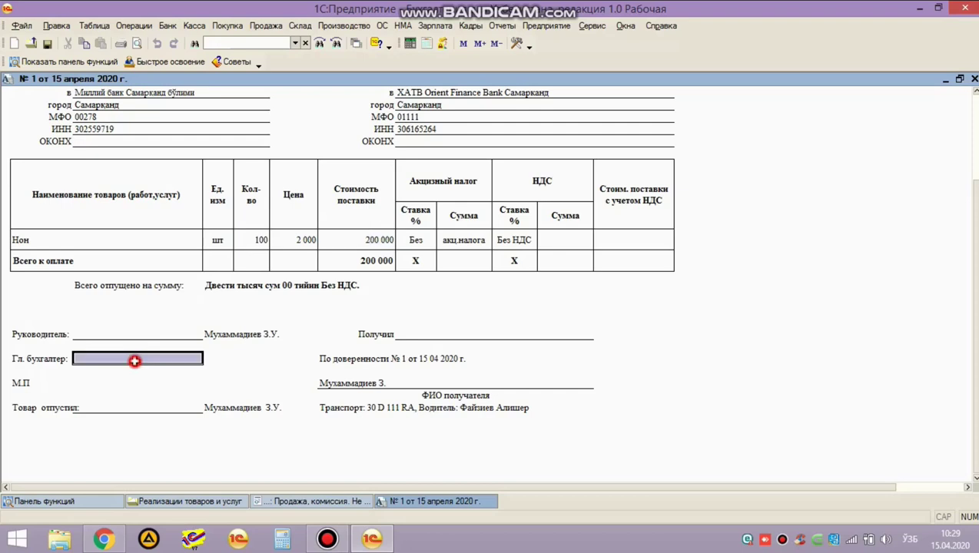
pyautogui.click(116, 412)
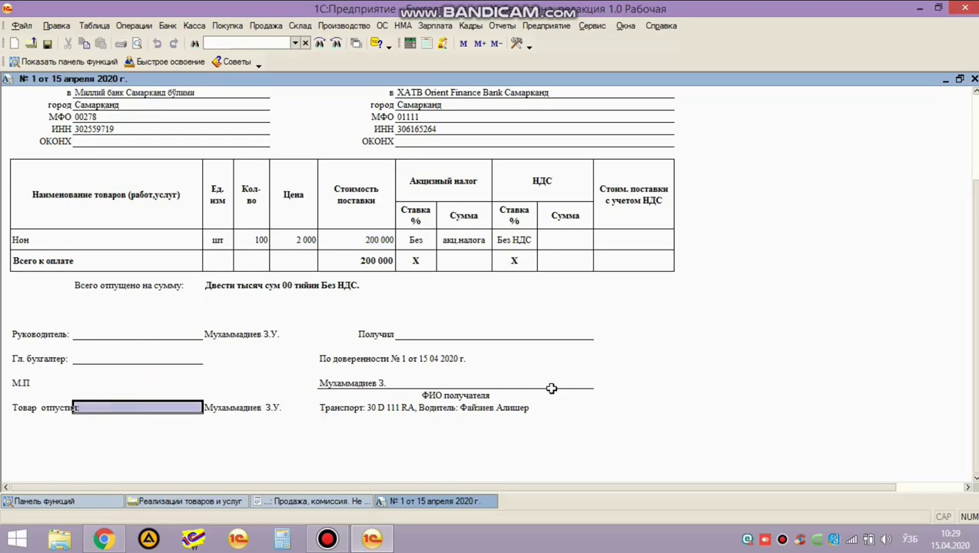
pyautogui.click(402, 382)
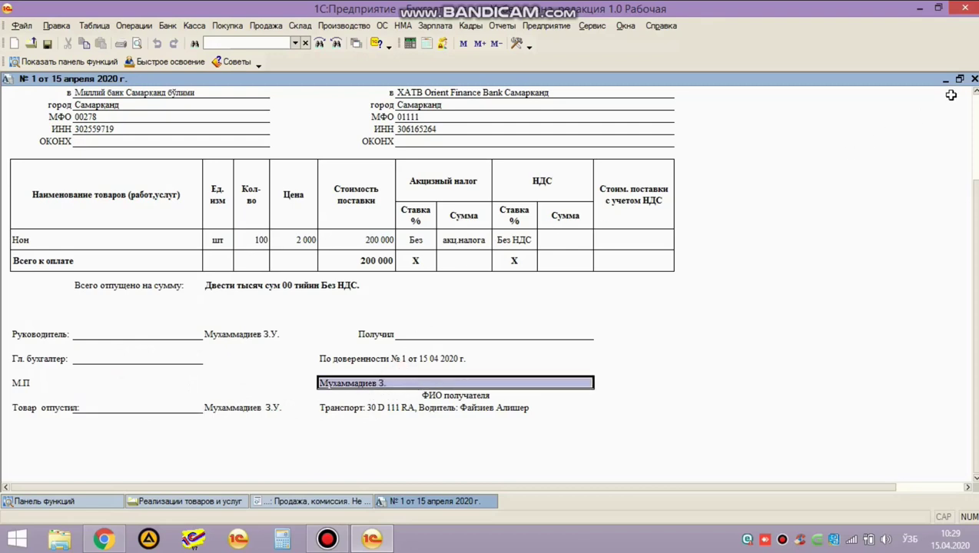
pyautogui.click(974, 79)
pyautogui.click(169, 328)
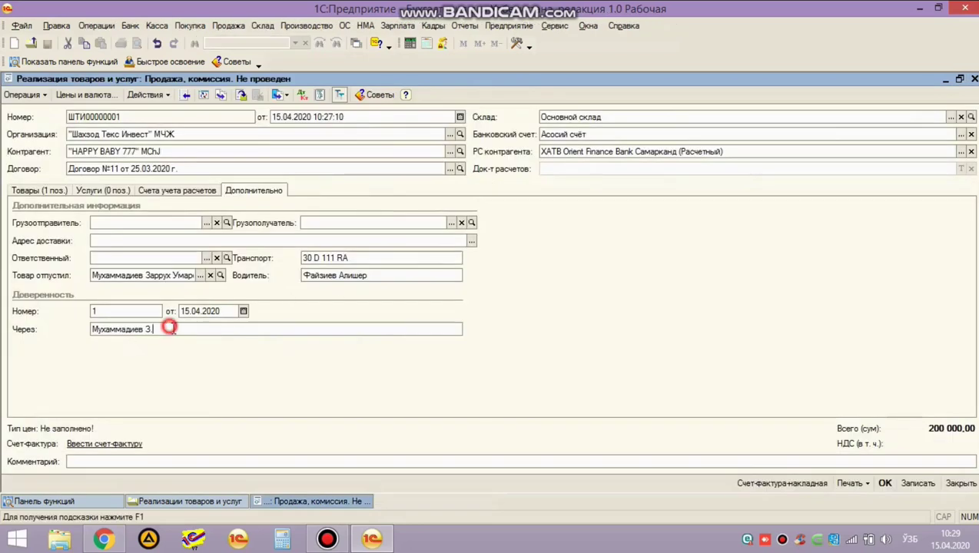
# Replace the power-of-attorney recipient, save the sale, and open the invoice-waybill printout full-size.
pyautogui.doubleClick(169, 328)
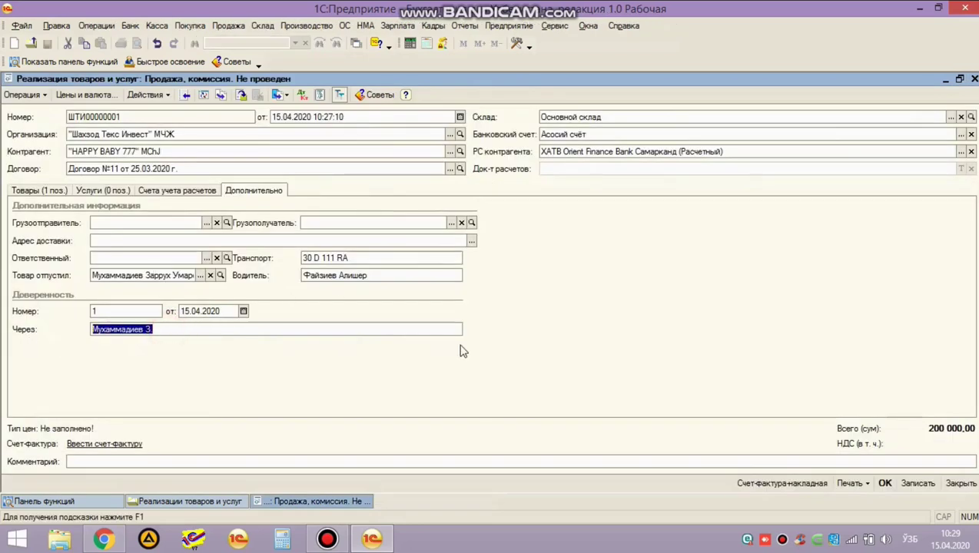
pyautogui.write('Файзиев А.')
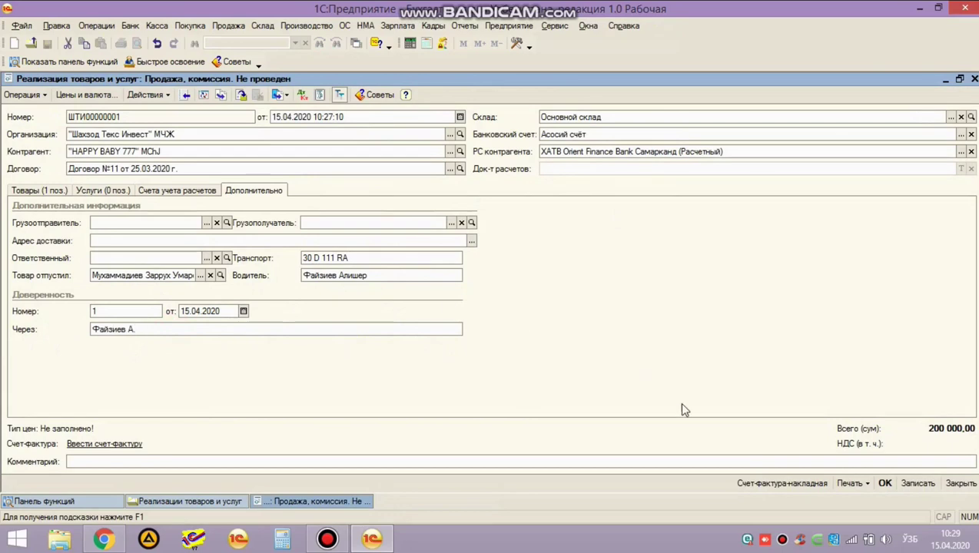
pyautogui.click(757, 481)
pyautogui.click(443, 283)
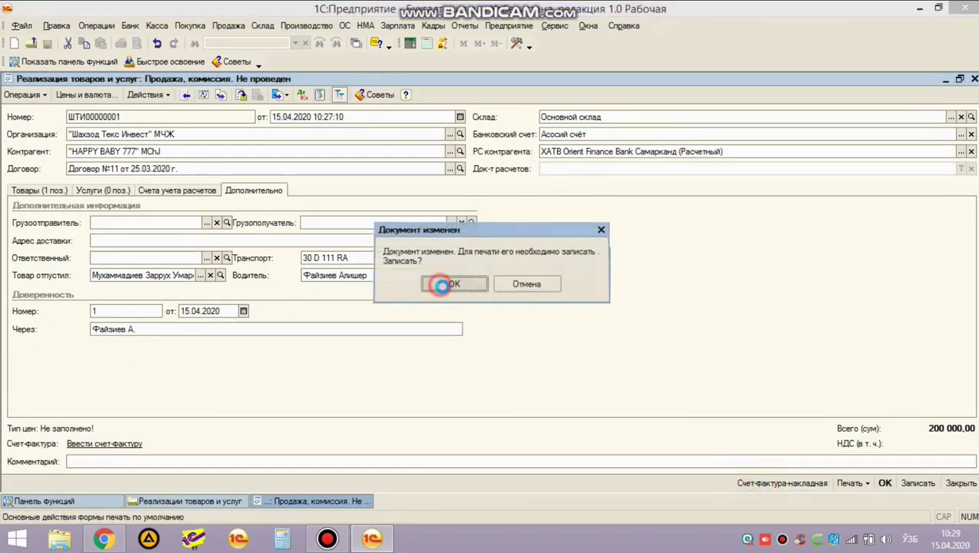
pyautogui.doubleClick(286, 134)
# Check the printout's received-by line, recipient name, and transport and driver line.
pyautogui.click(422, 350)
pyautogui.scroll(-3, 423, 323)
pyautogui.click(435, 331)
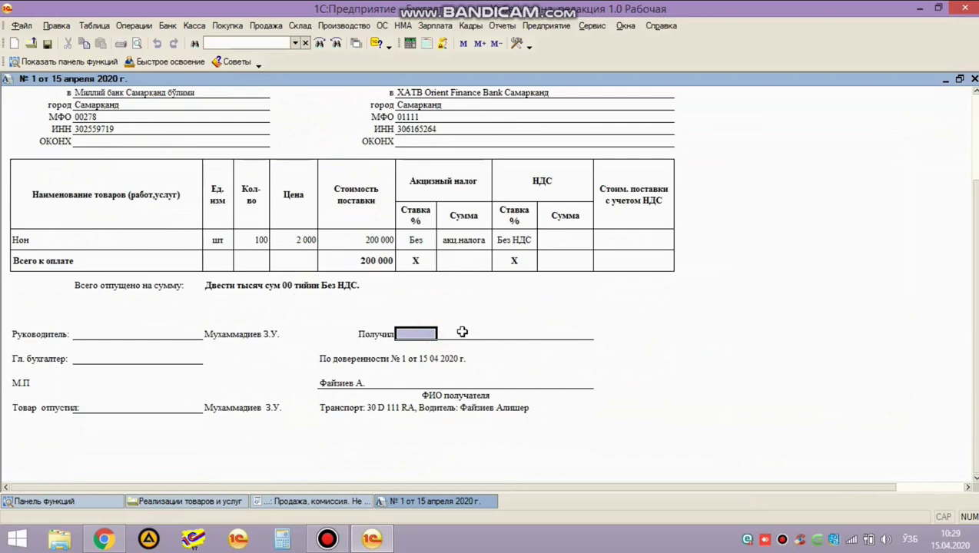
pyautogui.click(347, 384)
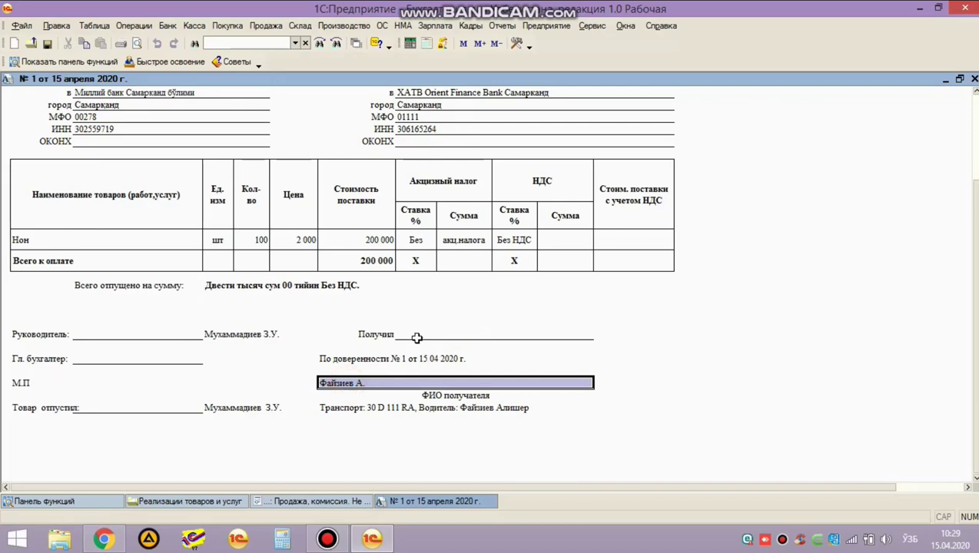
pyautogui.click(448, 410)
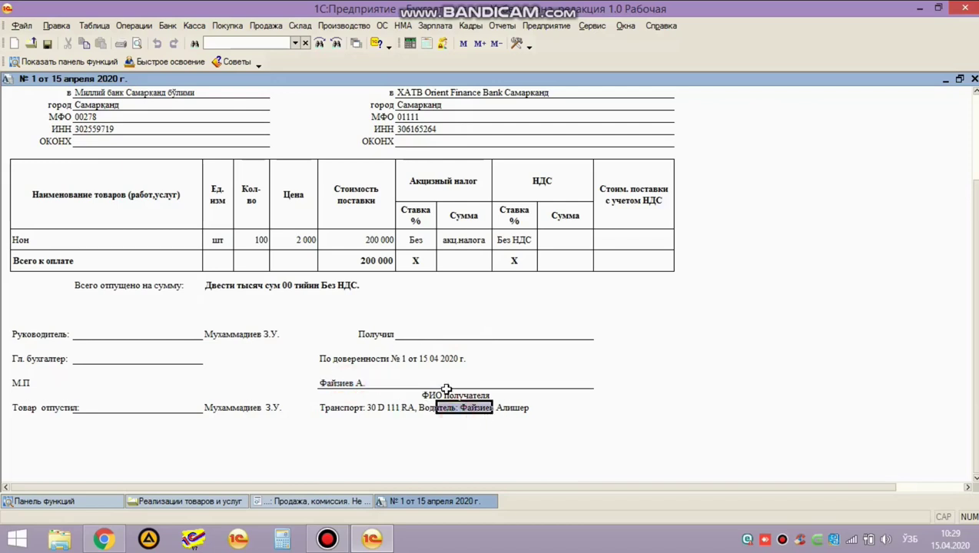
pyautogui.click(425, 336)
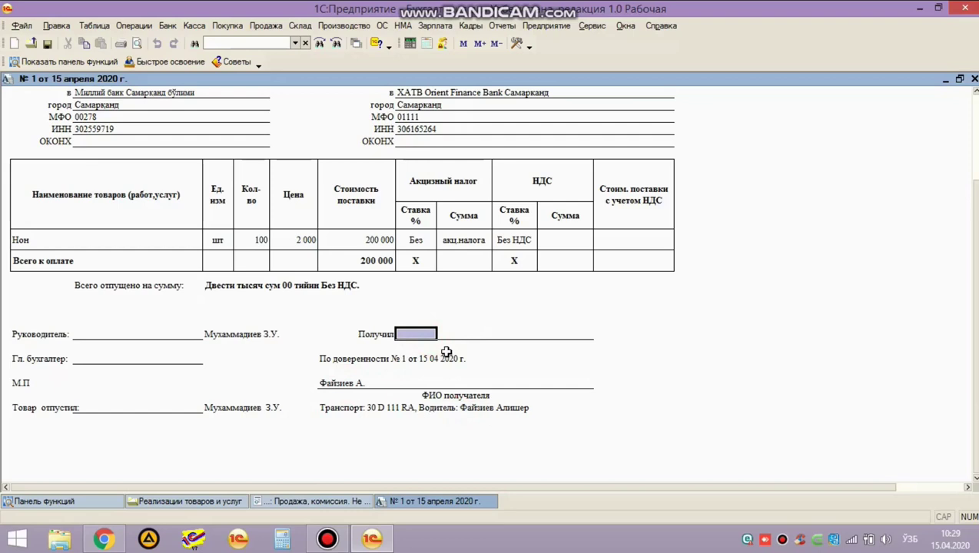
pyautogui.scroll(3, 448, 360)
pyautogui.scroll(-2, 444, 368)
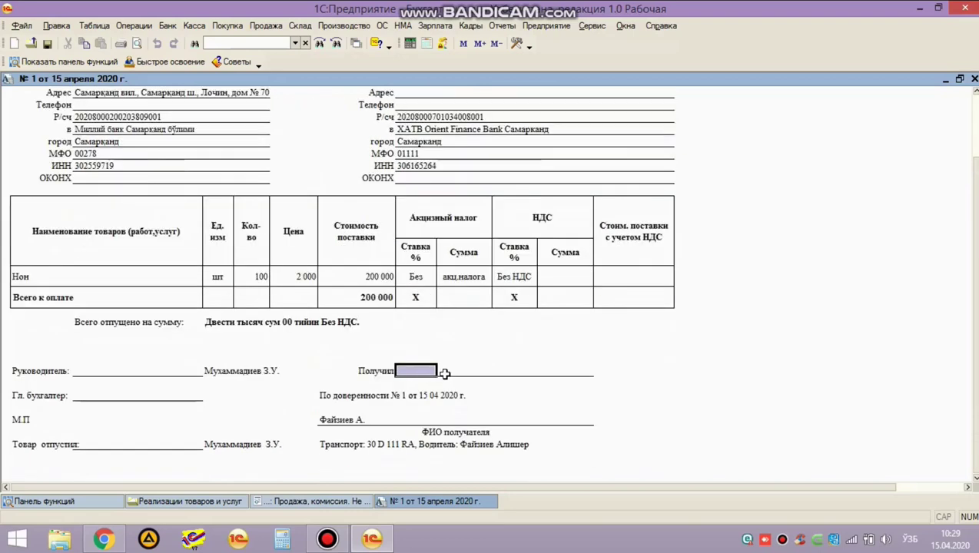
pyautogui.scroll(3, 437, 367)
pyautogui.scroll(-3, 432, 277)
pyautogui.scroll(2, 455, 370)
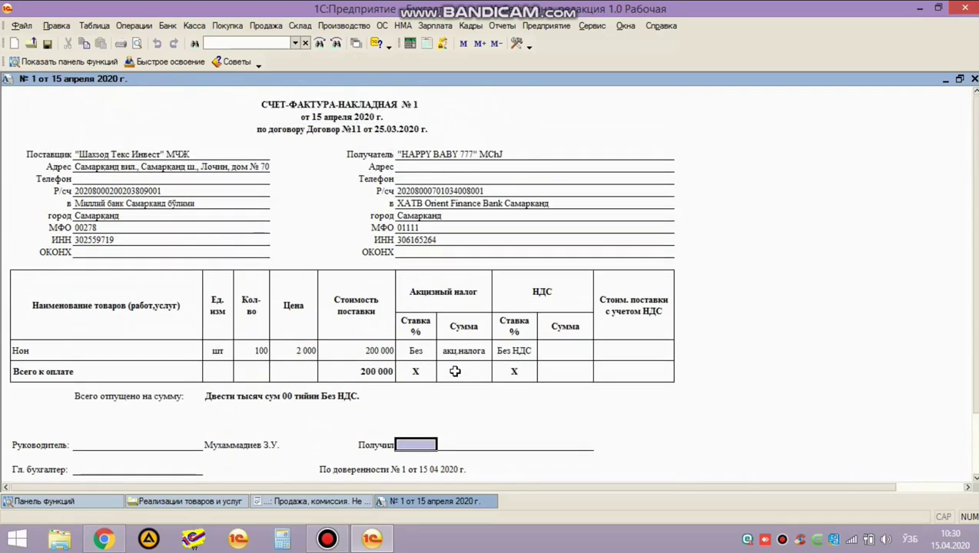
pyautogui.scroll(-4, 345, 328)
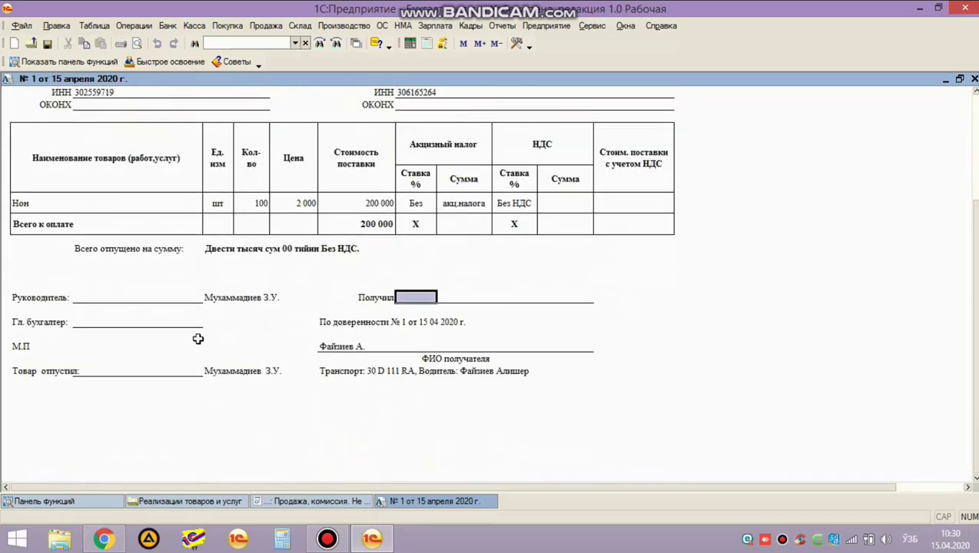
# Highlight the chief accountant and goods released-by signature rows on the printout.
pyautogui.click(458, 300)
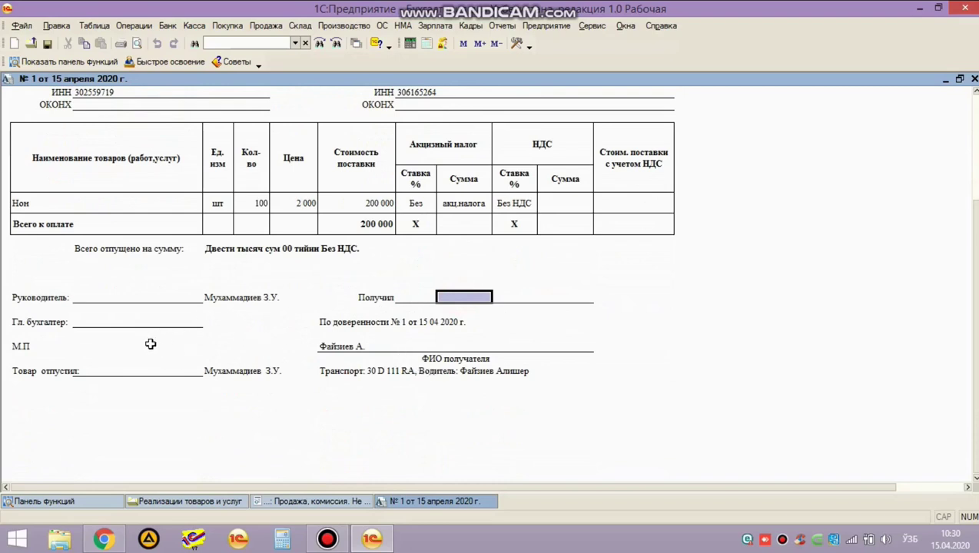
pyautogui.click(89, 319)
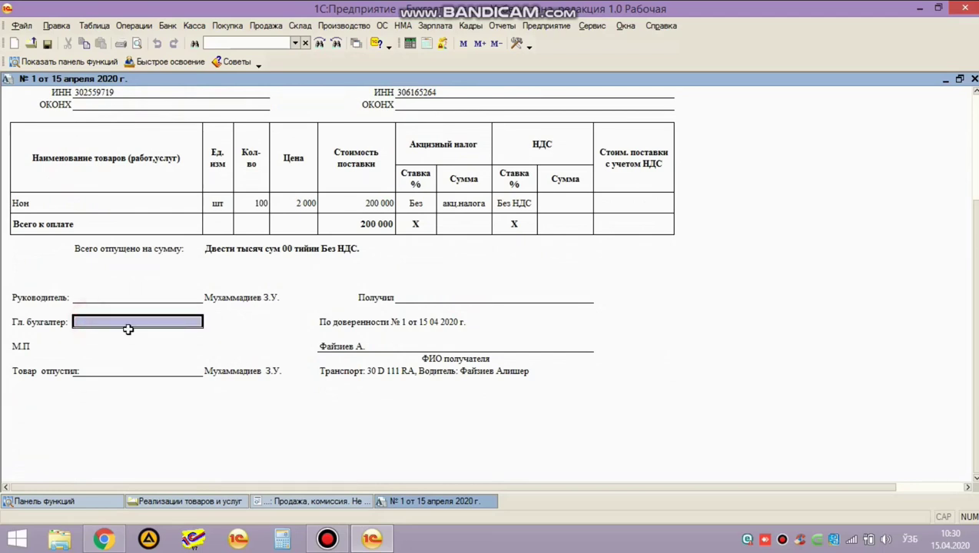
pyautogui.moveTo(23, 319); pyautogui.dragTo(240, 323)
pyautogui.moveTo(40, 368); pyautogui.dragTo(249, 381)
pyautogui.click(231, 416)
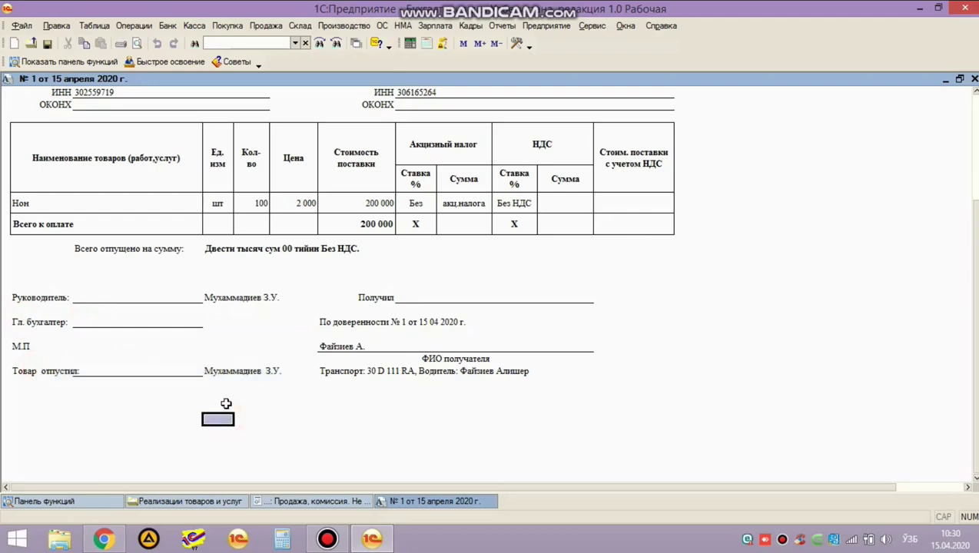
pyautogui.click(17, 370)
pyautogui.scroll(4, 65, 406)
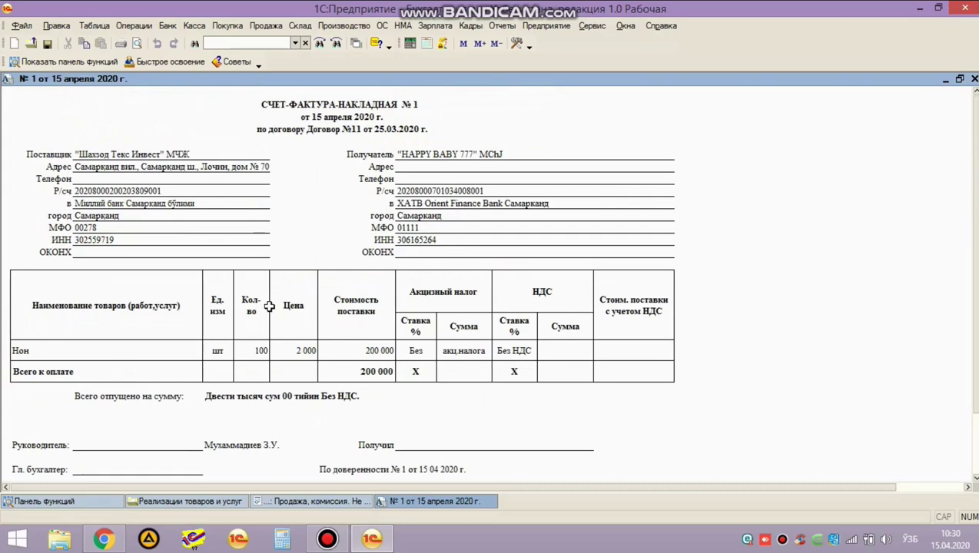
# Post the sale and review entries 63.10.1–40.10.1 and 40.10.1–90.10 for 200 000, and 91.10–28.10 for 150 000.
pyautogui.click(973, 79)
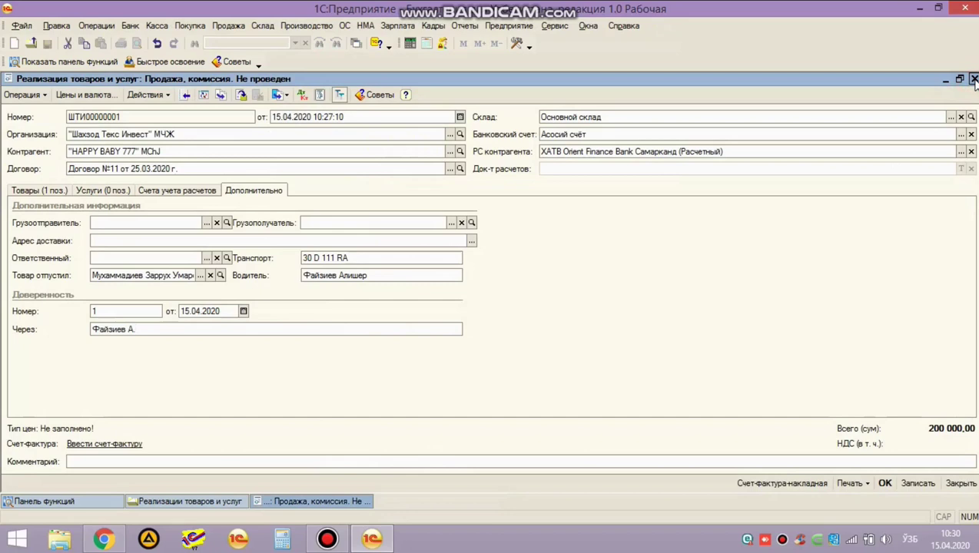
pyautogui.click(885, 484)
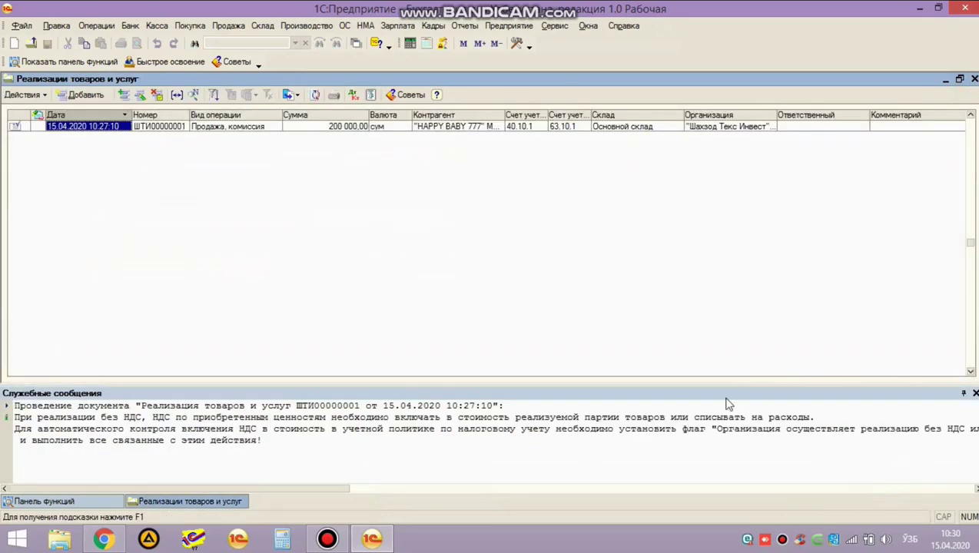
pyautogui.click(356, 95)
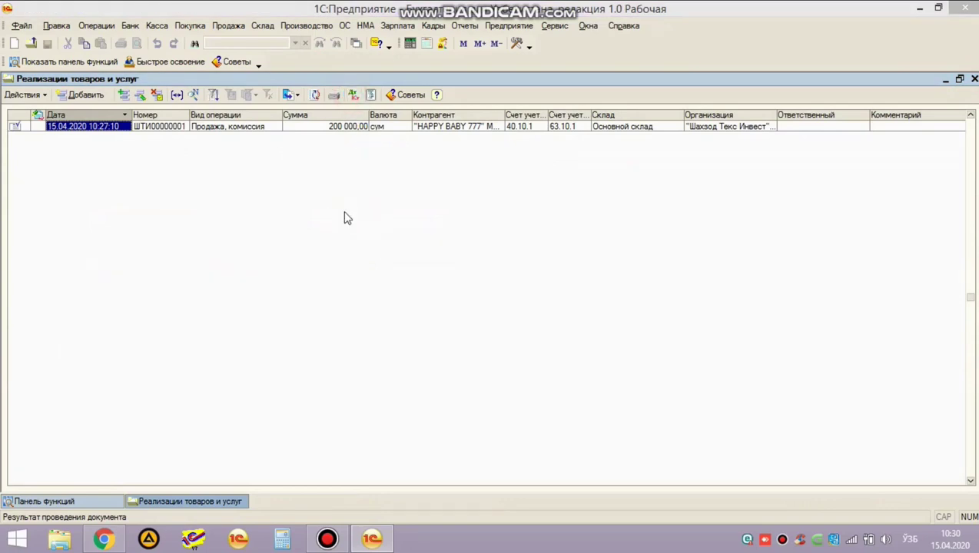
pyautogui.click(68, 250)
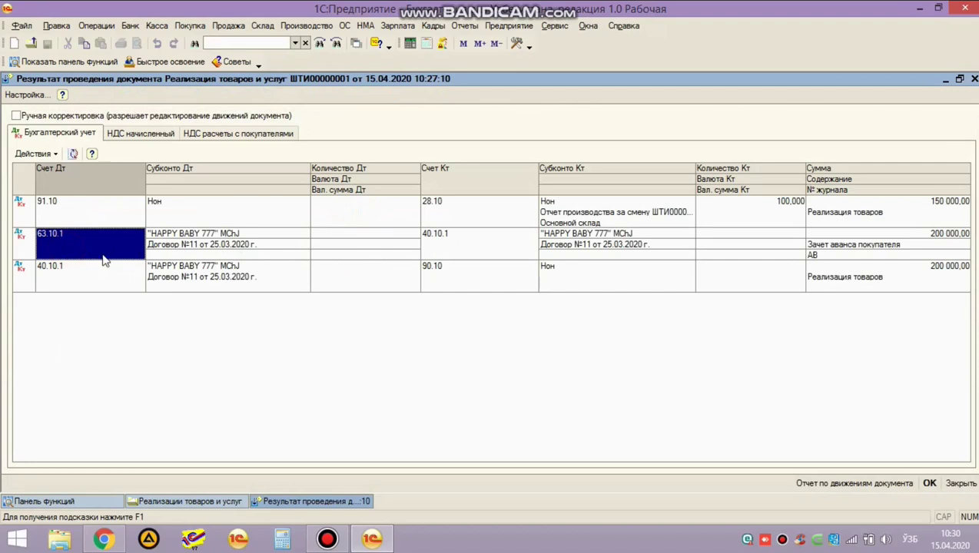
pyautogui.click(489, 240)
pyautogui.click(66, 501)
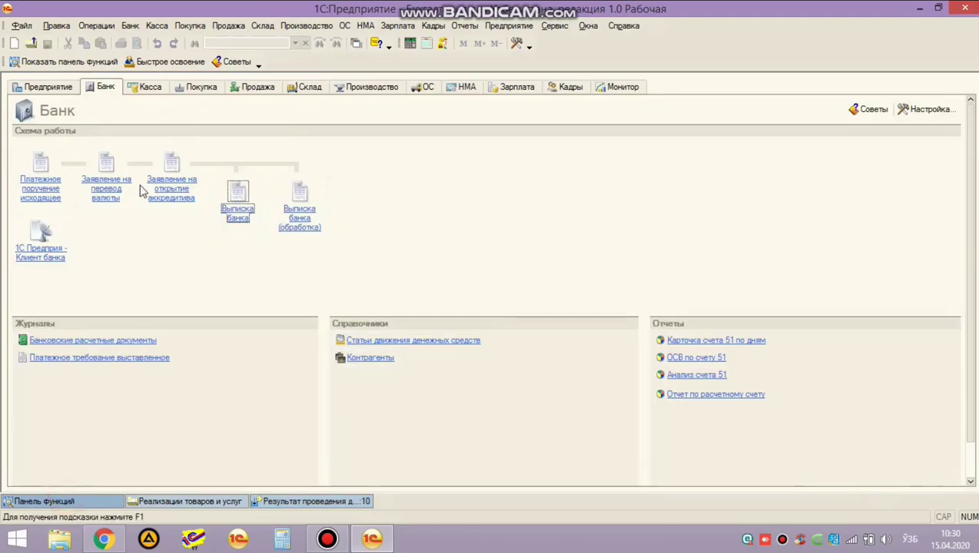
# Open bank statement ШТИ0001 of 30.03.2020, check the payment row's 40.10.1 account, and close it.
pyautogui.click(237, 192)
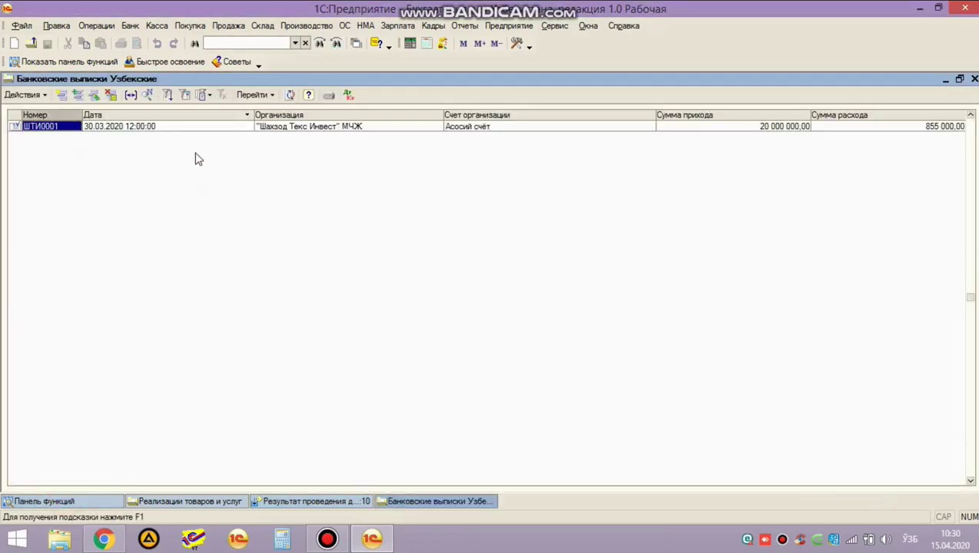
pyautogui.doubleClick(181, 127)
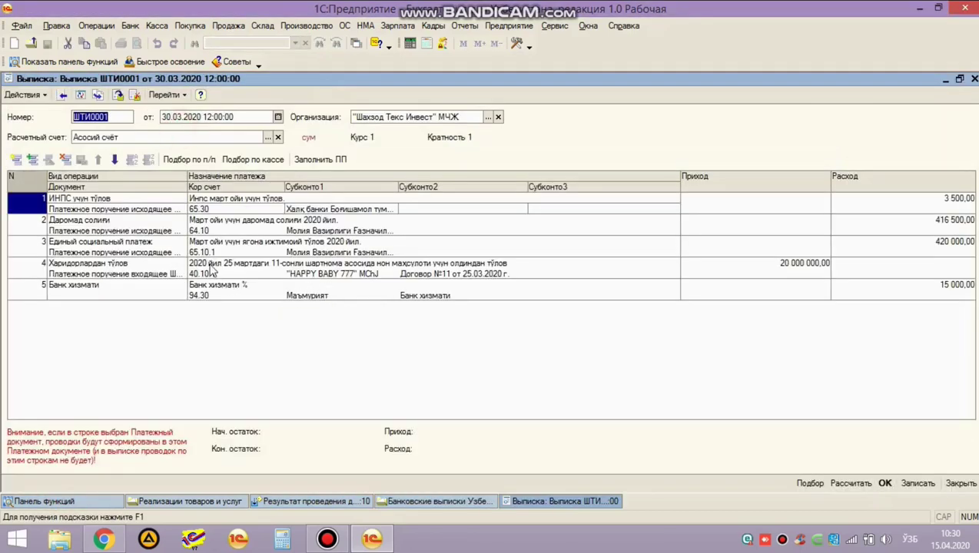
pyautogui.click(206, 275)
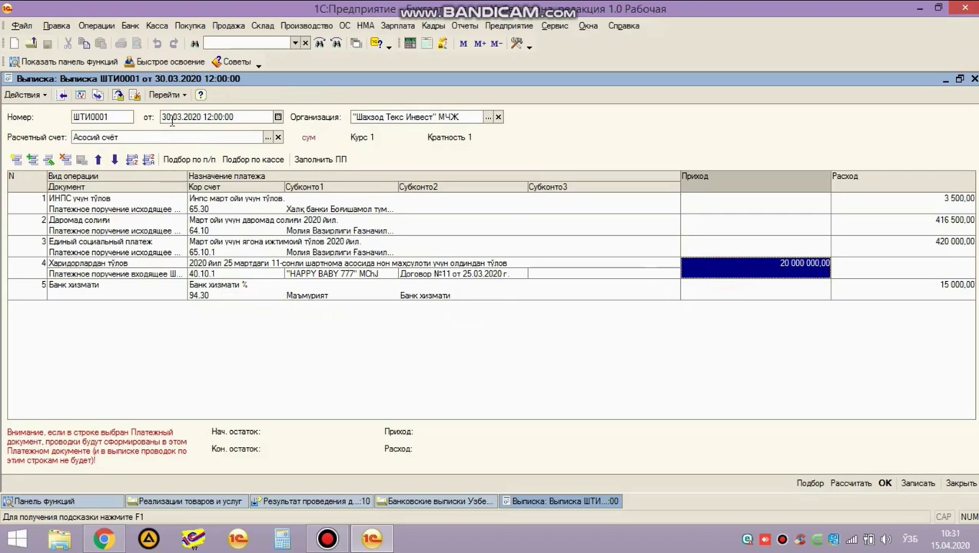
pyautogui.click(201, 275)
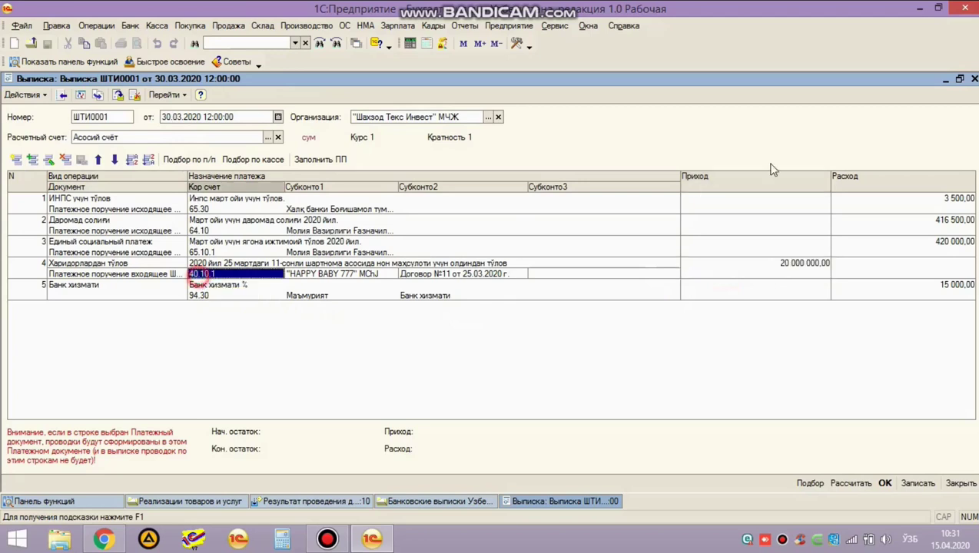
pyautogui.click(974, 79)
pyautogui.click(464, 26)
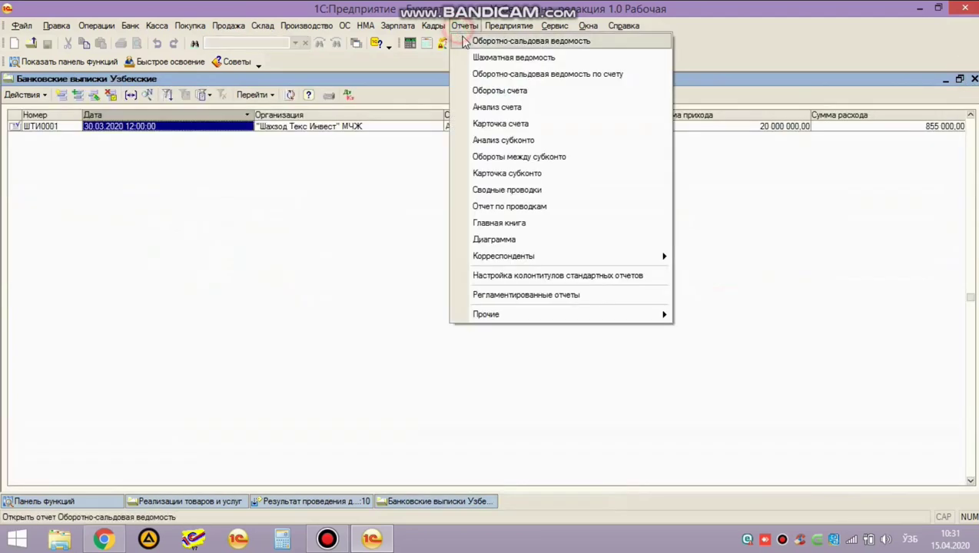
# Run the trial balance for 30.03.2020 and highlight the 63.10 and 63.10.1 advance rows.
pyautogui.click(508, 36)
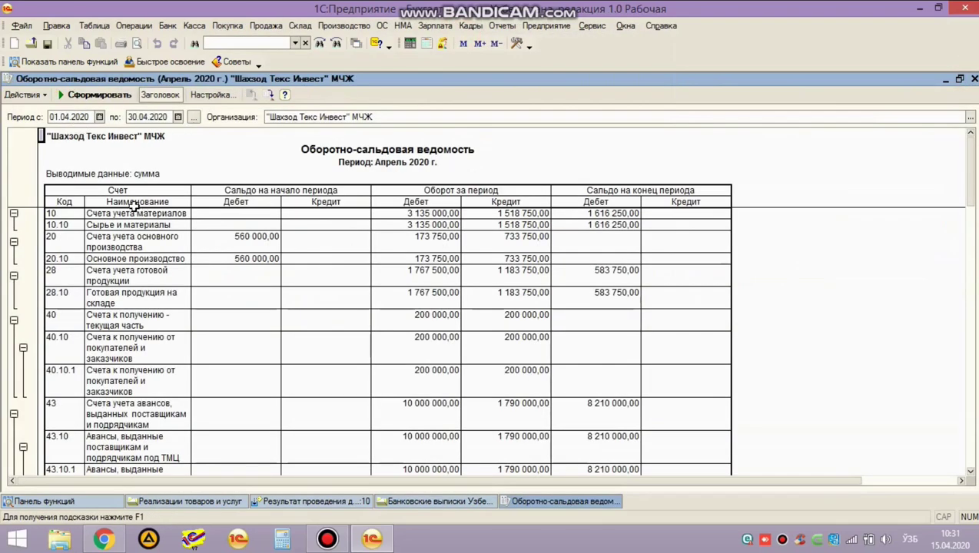
pyautogui.doubleClick(69, 116)
pyautogui.write('30')
pyautogui.press('Tab')
pyautogui.write('30')
pyautogui.press('Tab')
pyautogui.click(96, 95)
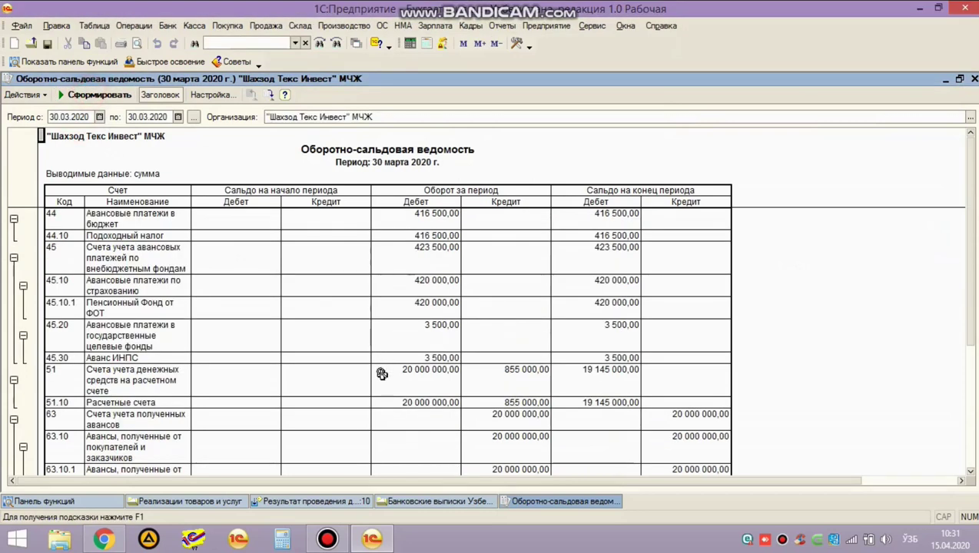
pyautogui.scroll(-2, 383, 372)
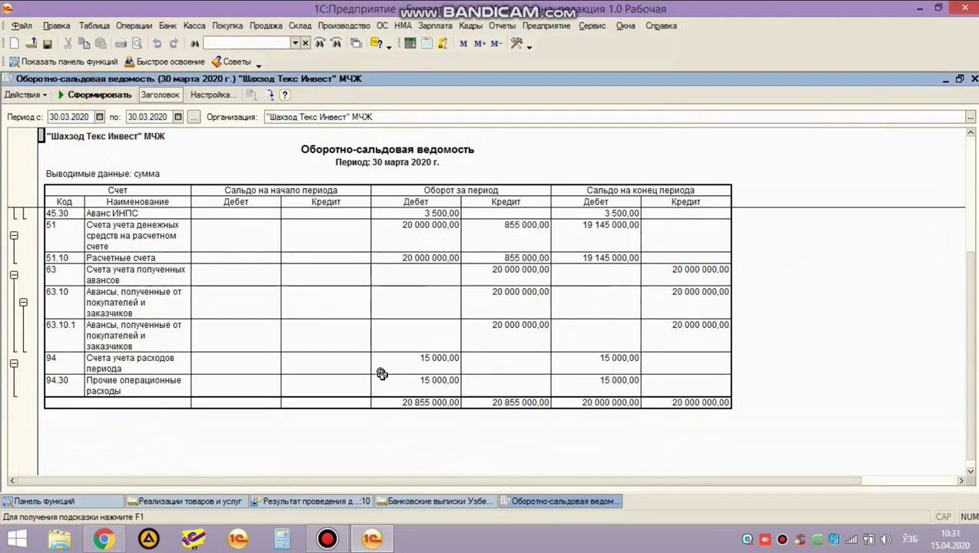
pyautogui.click(59, 304)
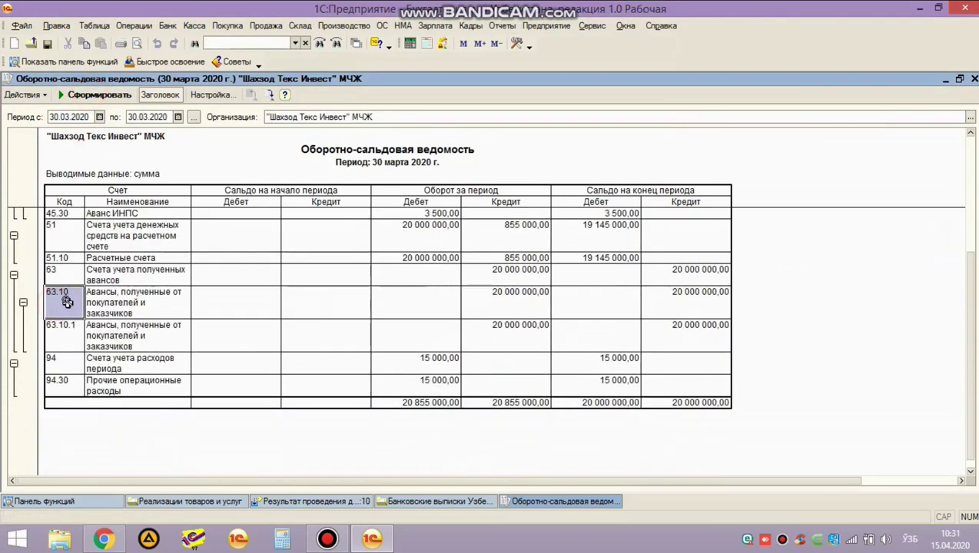
pyautogui.moveTo(65, 304); pyautogui.dragTo(674, 333)
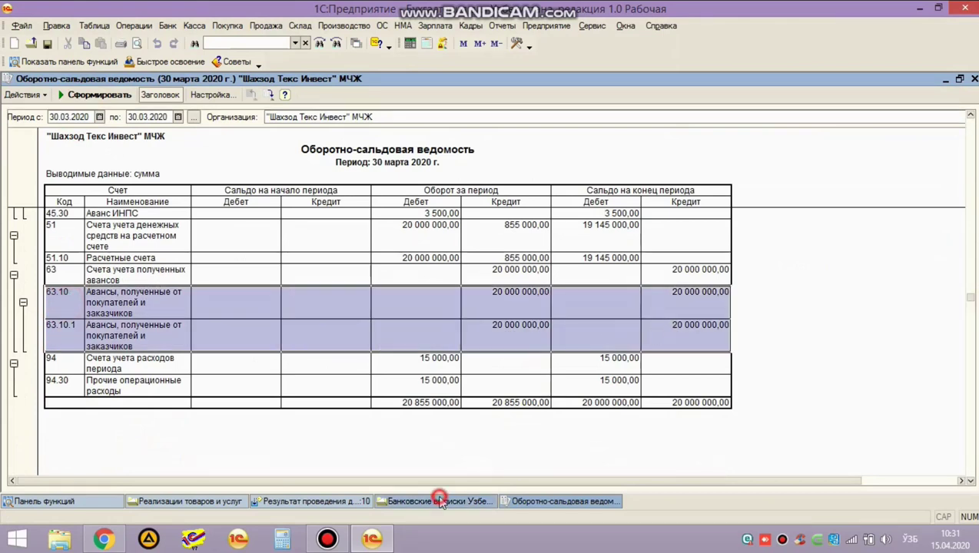
# Recheck the bank statement's 40.10.1 payment row and its accounting postings, then close them.
pyautogui.click(438, 500)
pyautogui.press('Return')
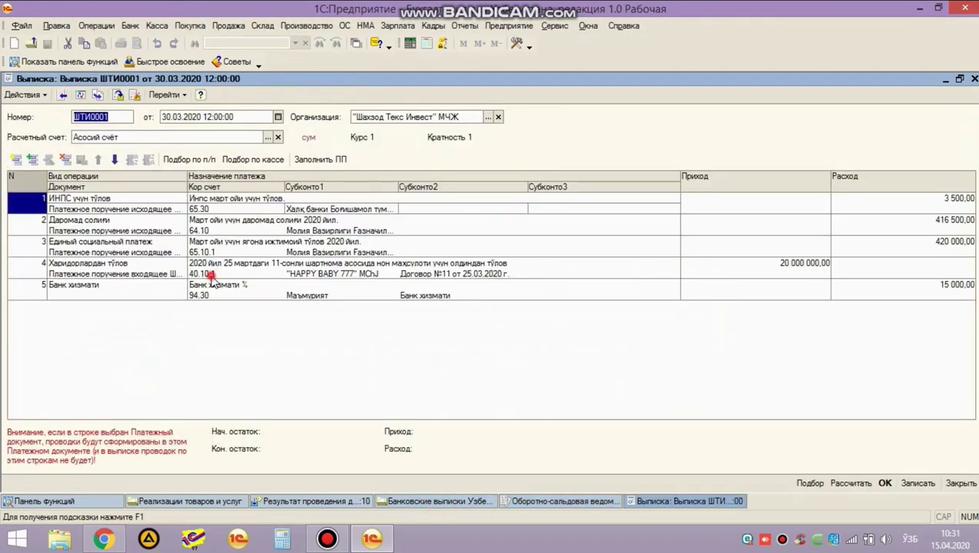
pyautogui.click(210, 276)
pyautogui.press('Escape')
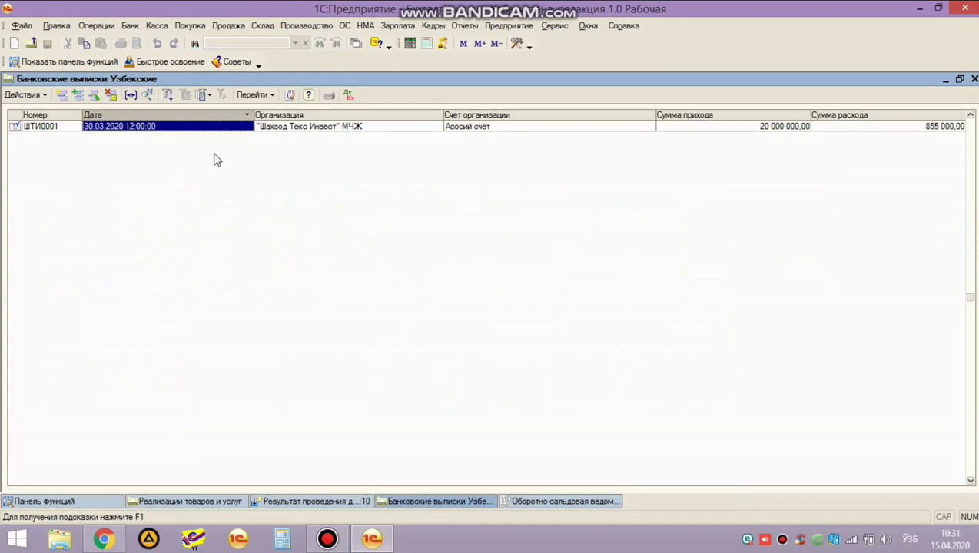
pyautogui.click(348, 96)
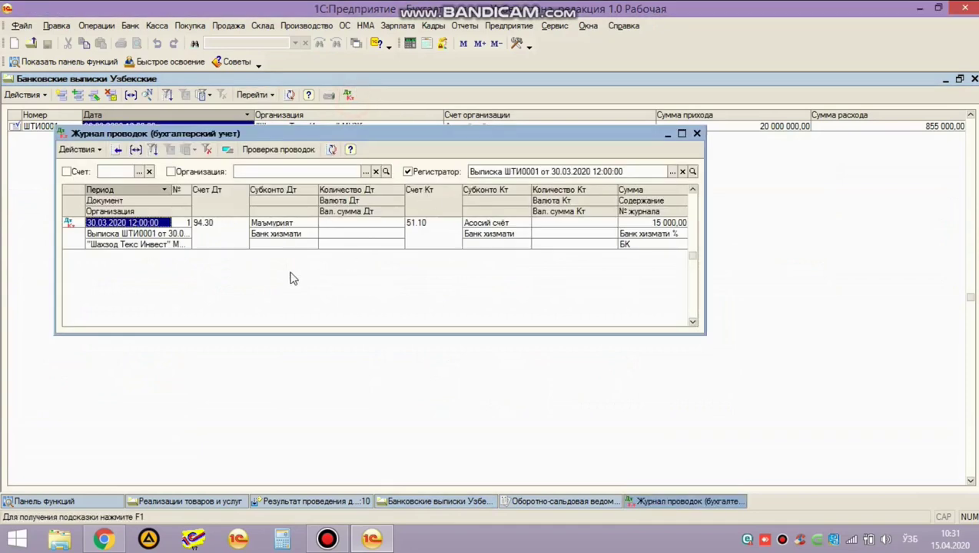
pyautogui.press('Escape')
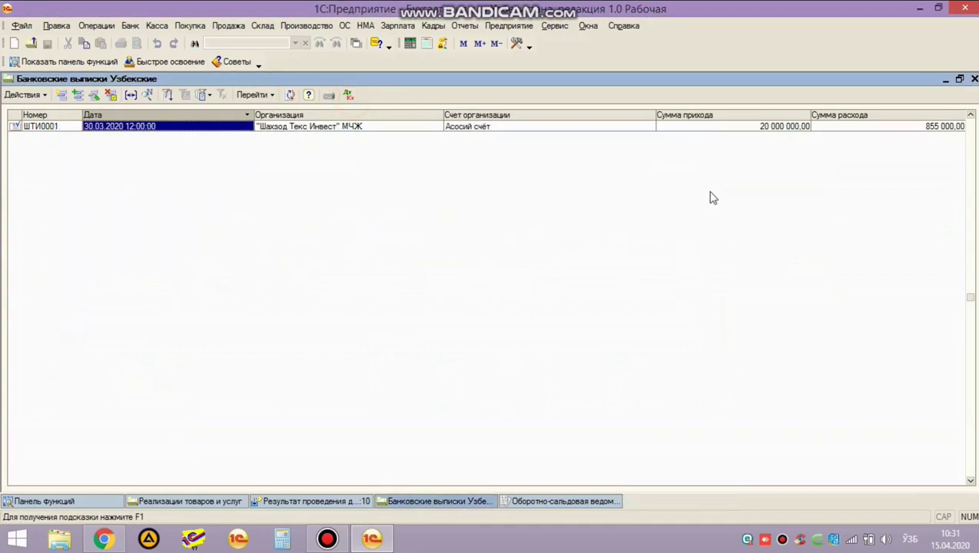
pyautogui.press('Escape')
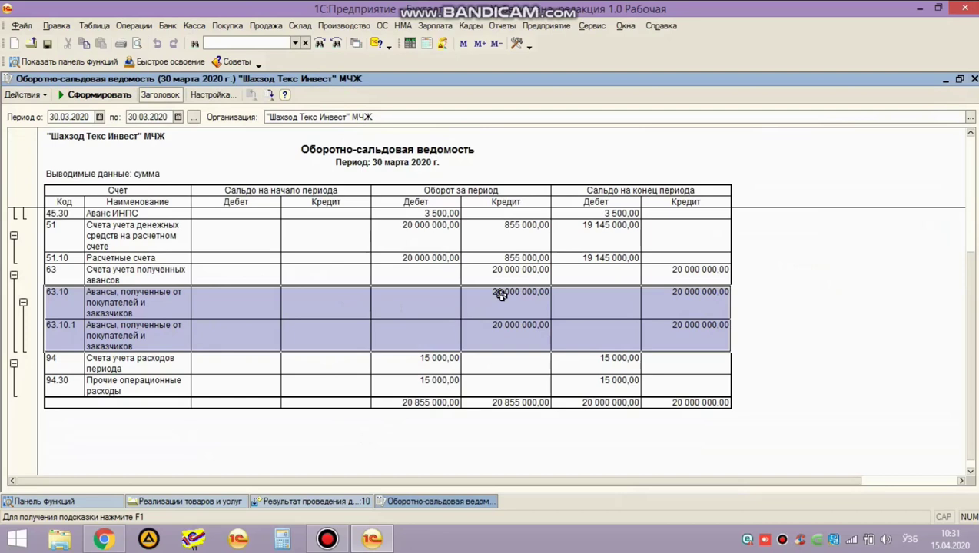
# Drill 63.10 credit turnover down to the Договор №11 account card and incoming payment, discarding changes.
pyautogui.doubleClick(503, 299)
pyautogui.click(624, 183)
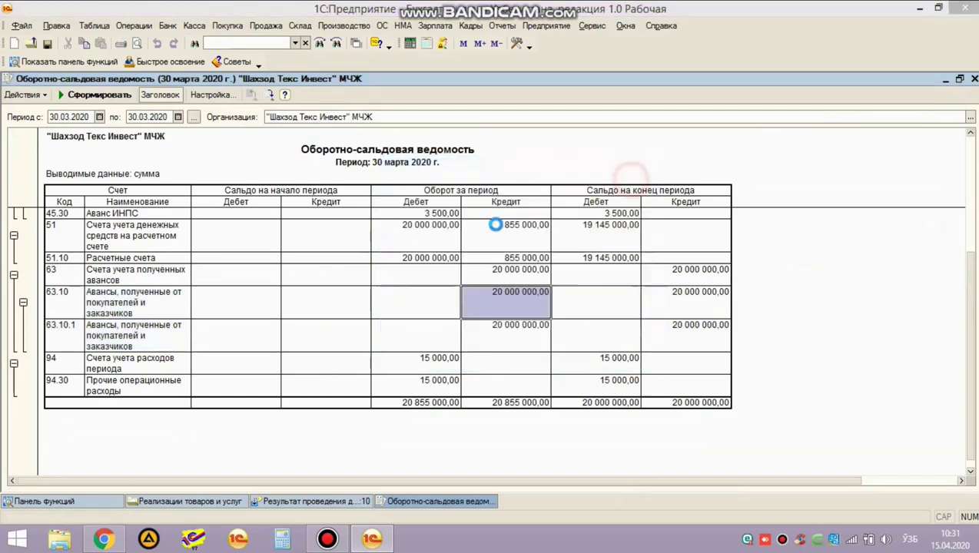
pyautogui.doubleClick(444, 250)
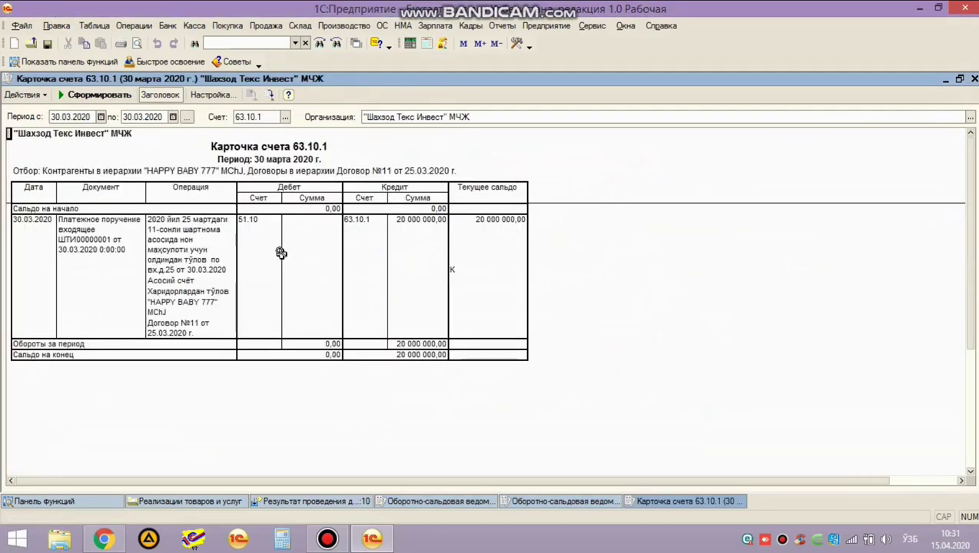
pyautogui.doubleClick(369, 245)
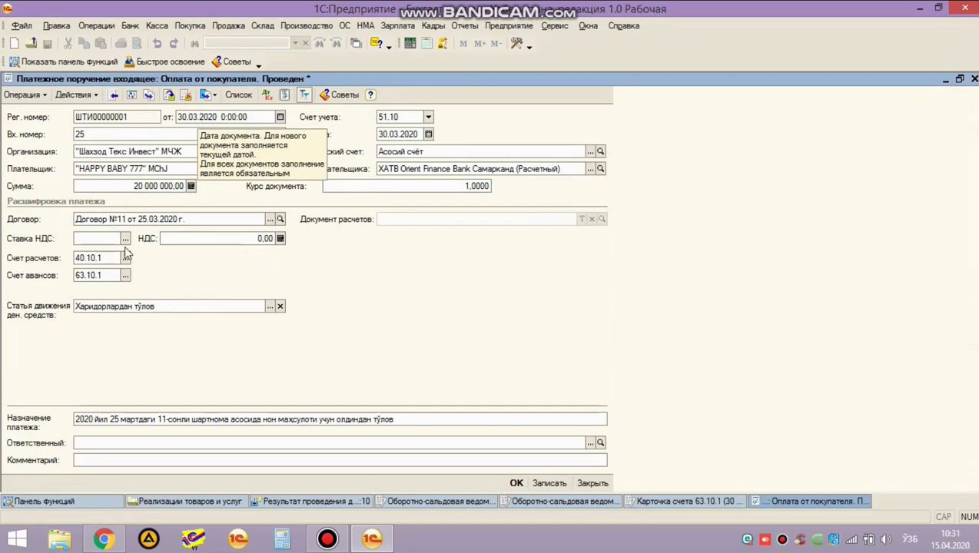
pyautogui.press('Escape')
pyautogui.click(551, 278)
# Close the account card, breakdown and trial balance, returning to the sale's posting results.
pyautogui.press('Escape')
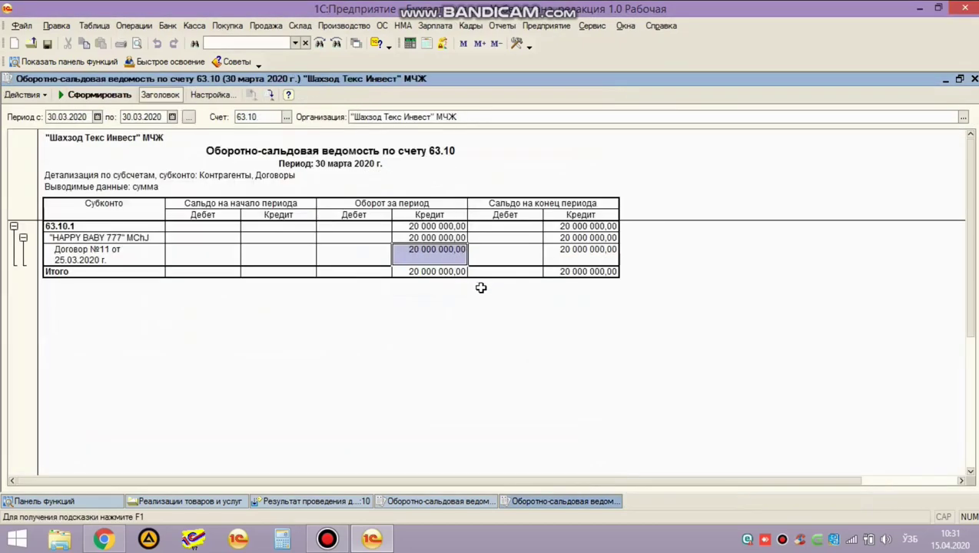
pyautogui.press('Escape')
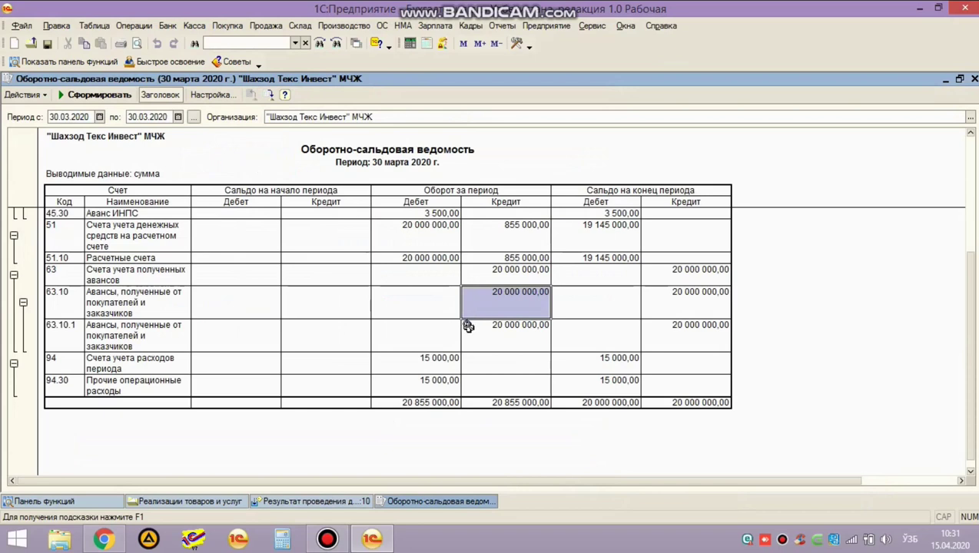
pyautogui.press('Escape')
pyautogui.click(229, 501)
pyautogui.click(294, 507)
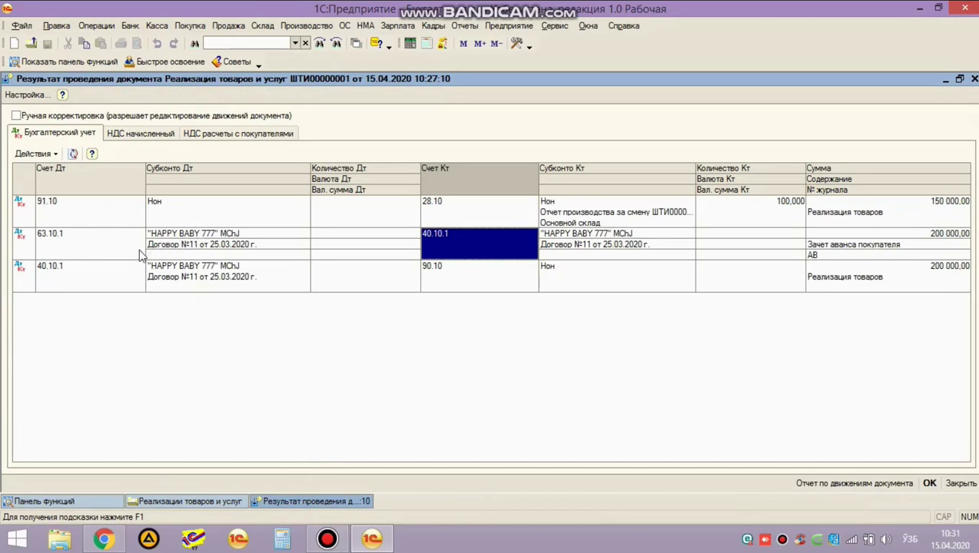
# Walk through postings 63.10.1–40.10.1, 40.10.1–90.10 for 200 000,00, and 91.10–28.10 for 150 000,00.
pyautogui.click(108, 244)
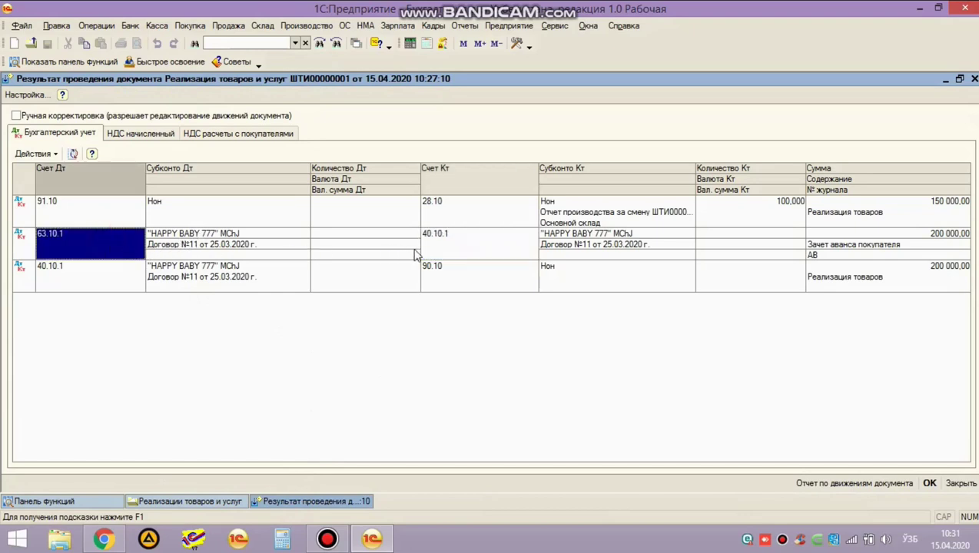
pyautogui.click(463, 243)
pyautogui.click(67, 253)
pyautogui.click(93, 280)
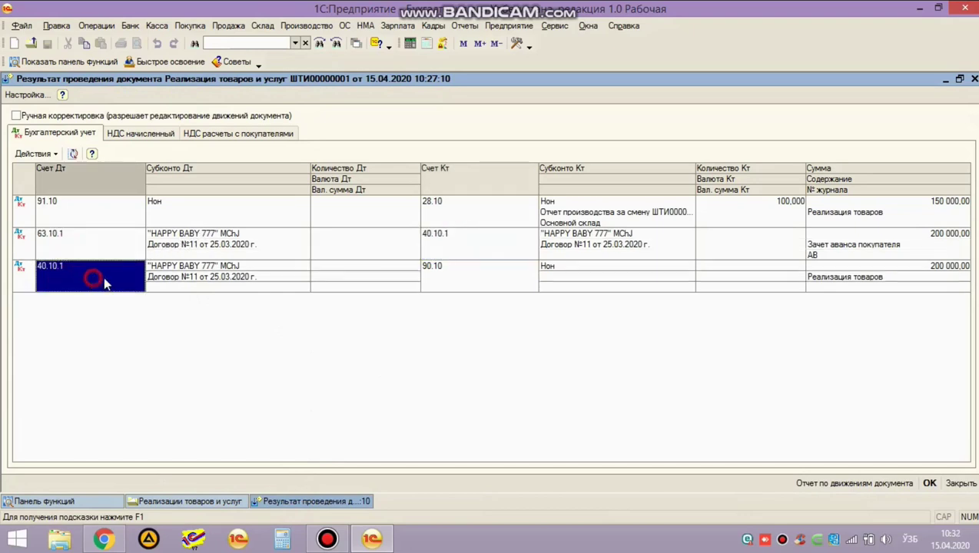
pyautogui.click(471, 287)
pyautogui.click(869, 270)
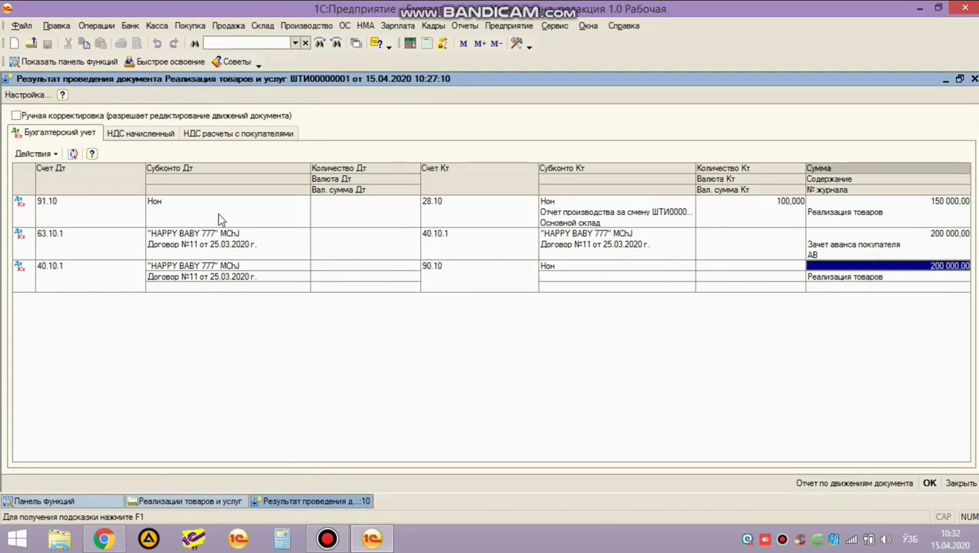
pyautogui.click(96, 216)
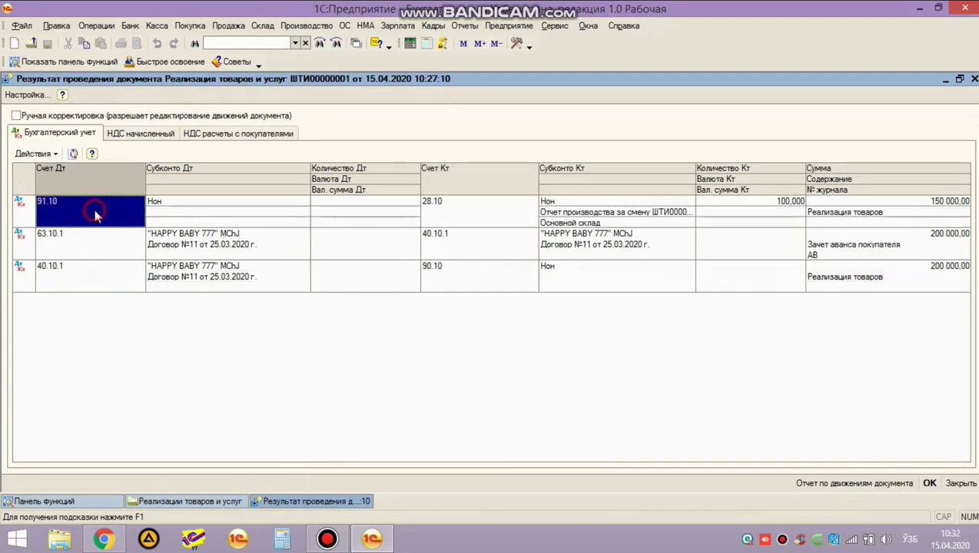
pyautogui.click(466, 217)
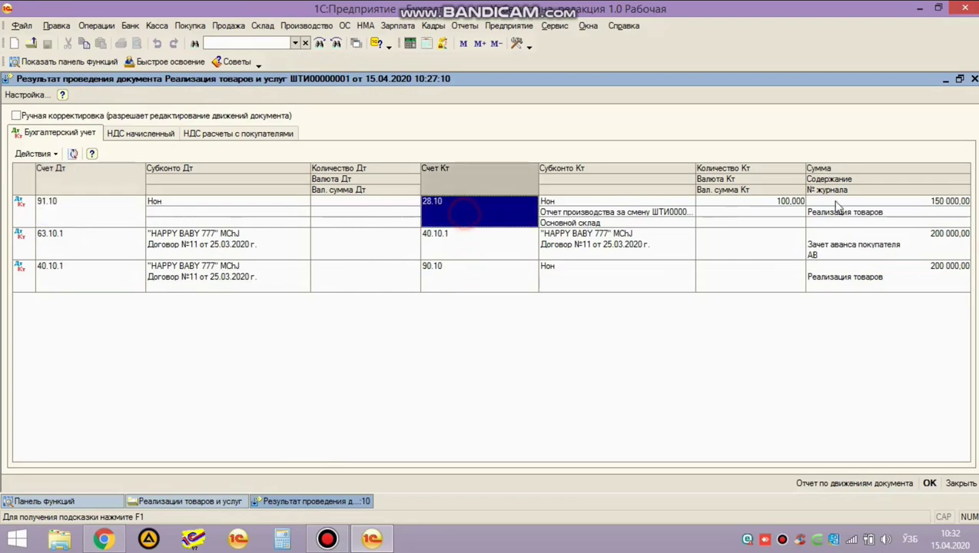
pyautogui.click(857, 202)
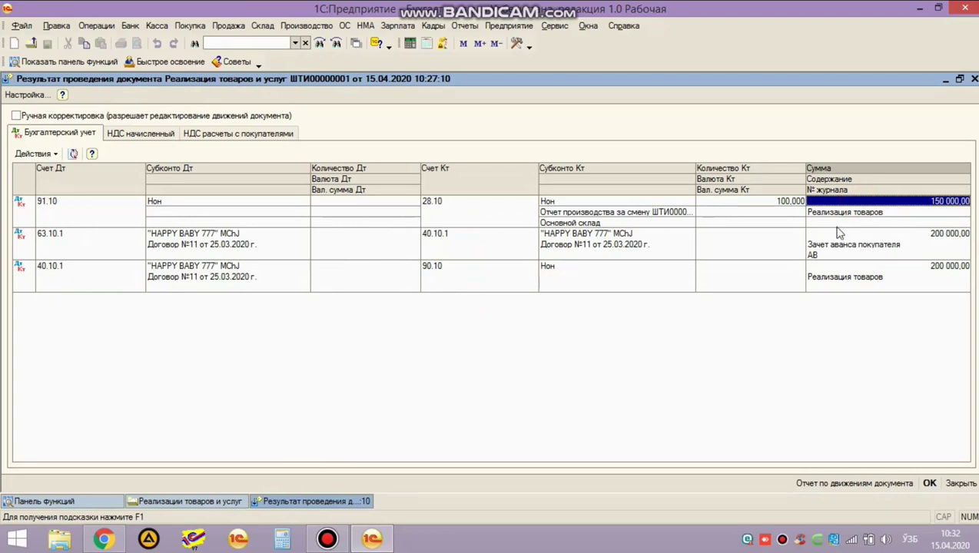
pyautogui.click(44, 502)
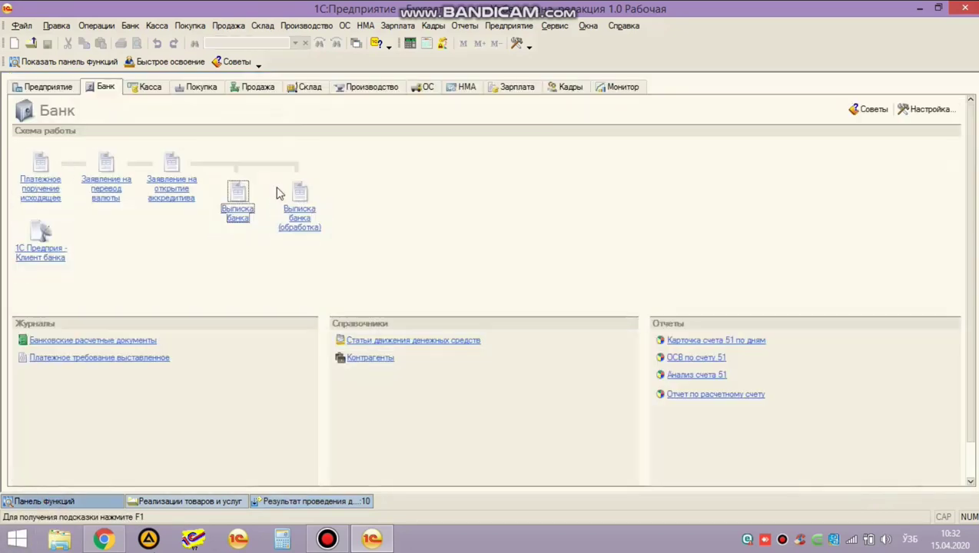
# Open shift production report ШТИ00000001 of 13.04.2020 and check Нон's planned price of 1 500,00.
pyautogui.click(356, 88)
pyautogui.click(228, 250)
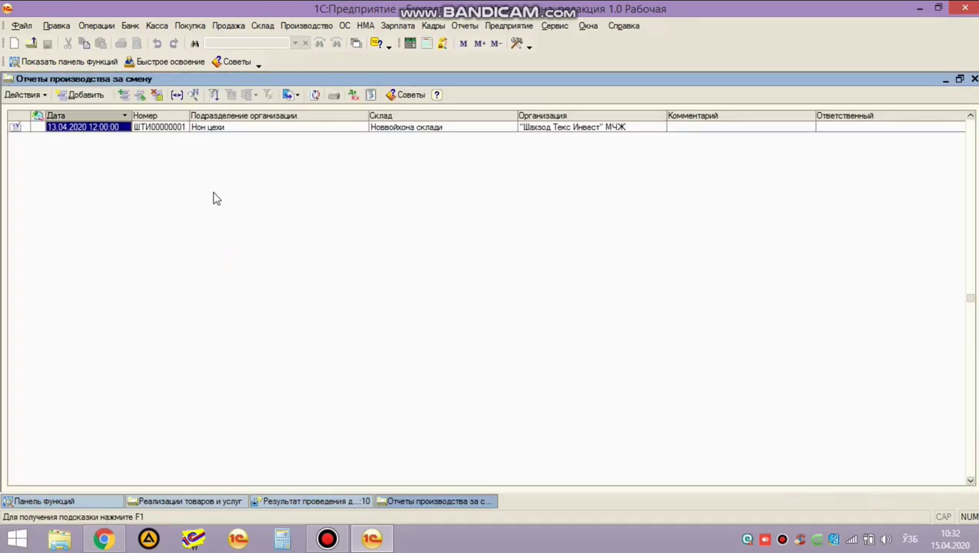
pyautogui.doubleClick(199, 129)
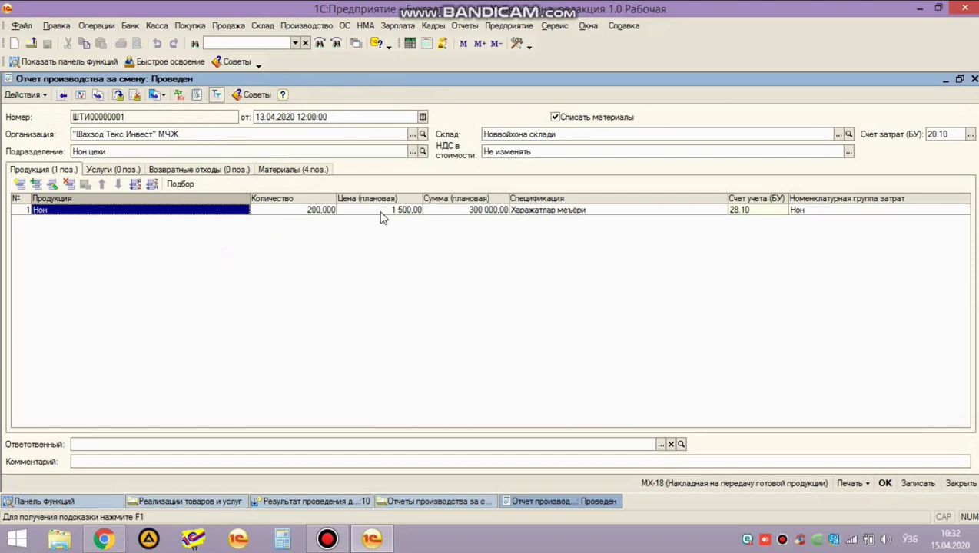
pyautogui.click(382, 211)
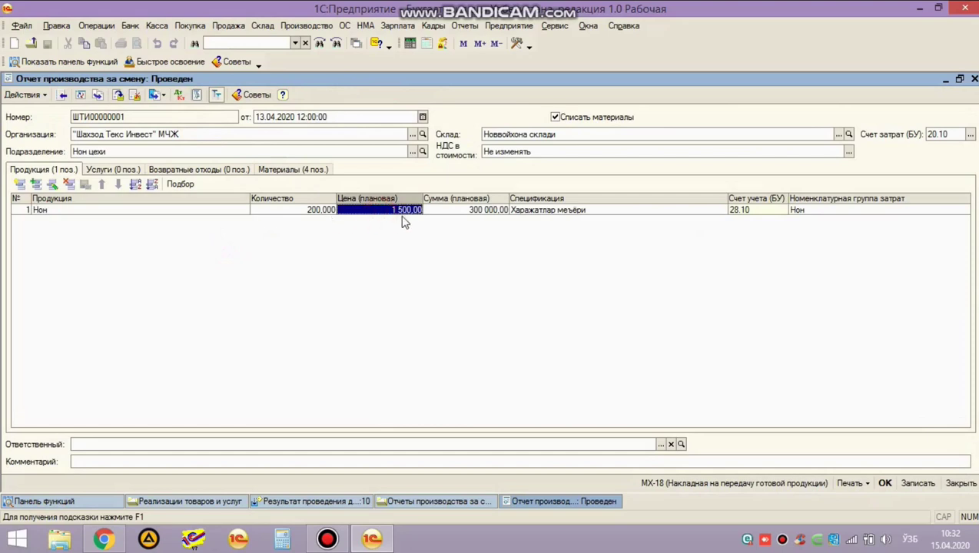
# Close the shift production report and its list, and open the Оборотно-сальдовая ведомость.
pyautogui.click(974, 79)
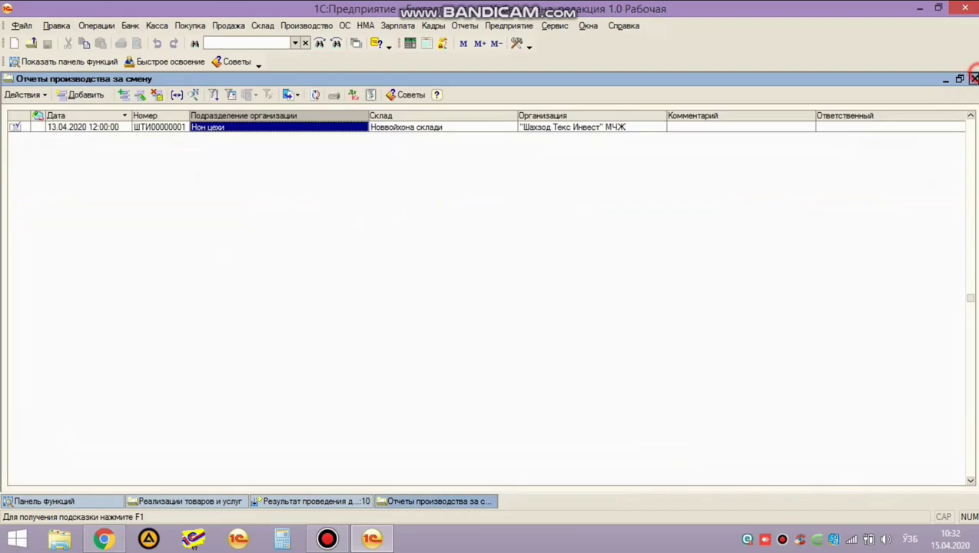
pyautogui.click(974, 78)
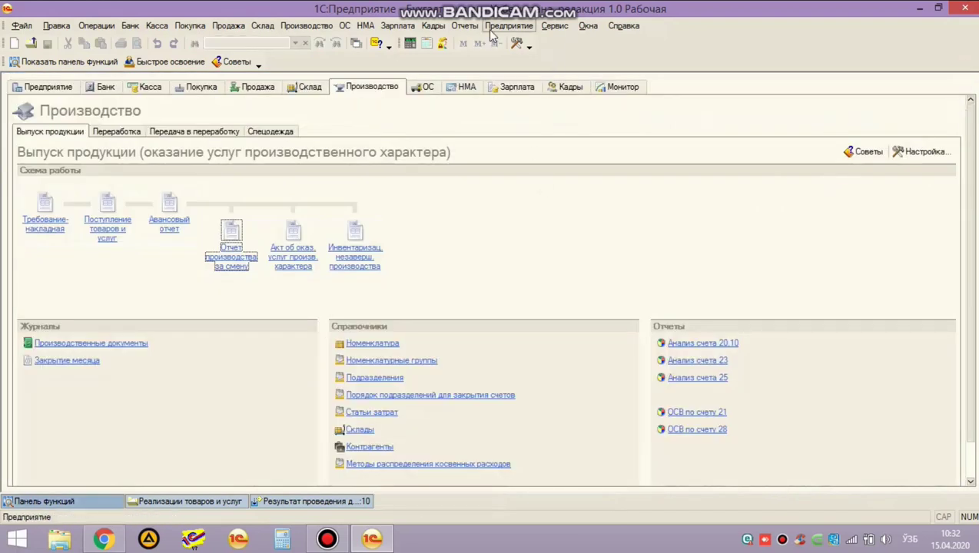
pyautogui.click(465, 27)
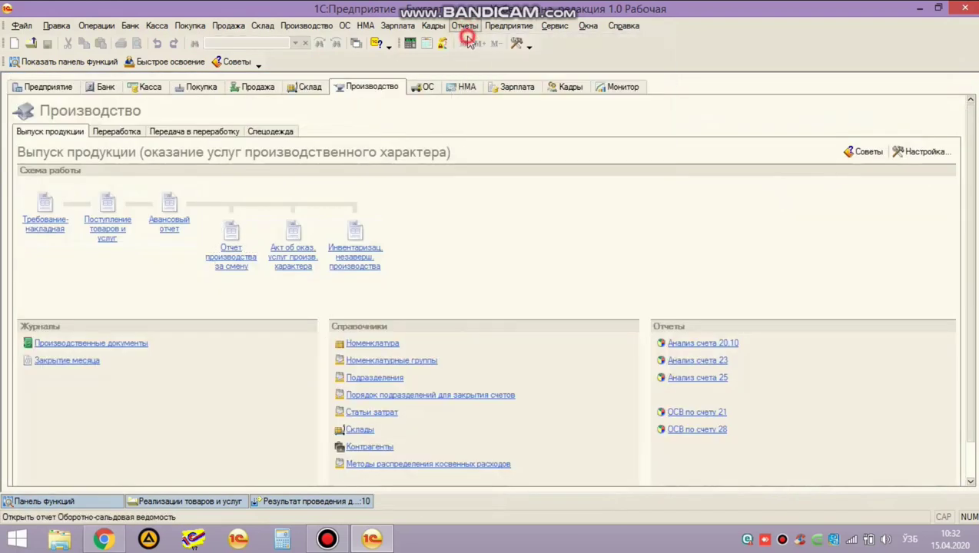
pyautogui.click(469, 41)
# Generate the trial balance for the period 15.04.2020 to 15.04.2020.
pyautogui.click(59, 119)
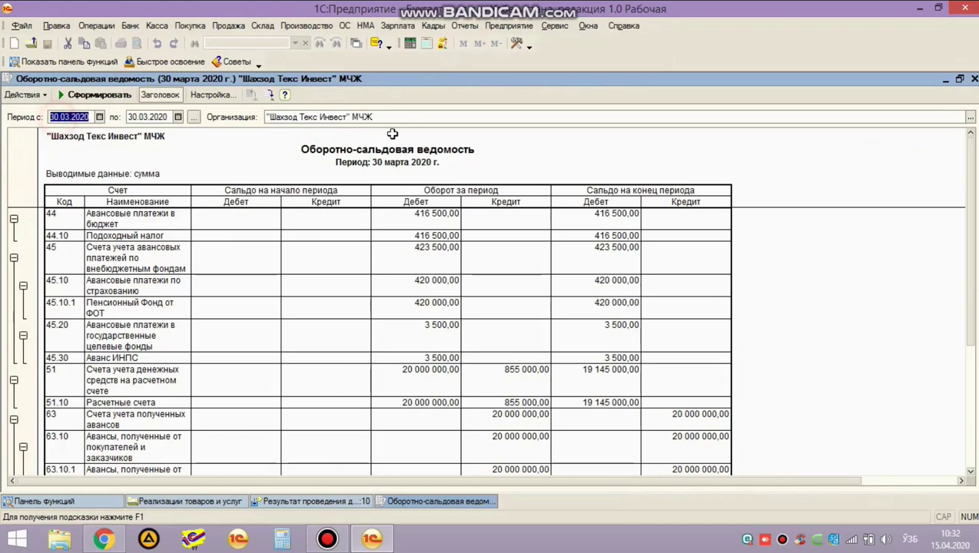
pyautogui.write('15.0')
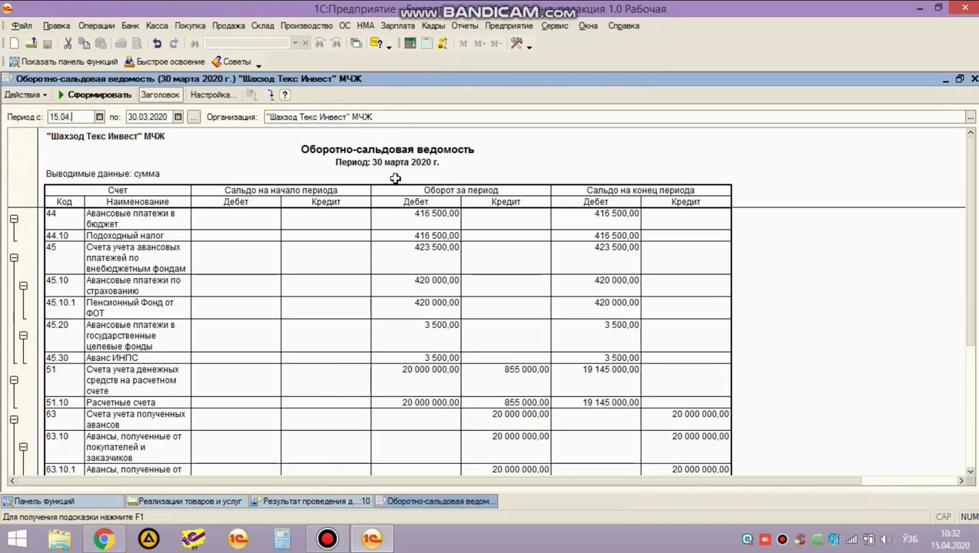
pyautogui.write('4.2020')
pyautogui.press('Tab')
pyautogui.write('15042020')
pyautogui.press('Tab')
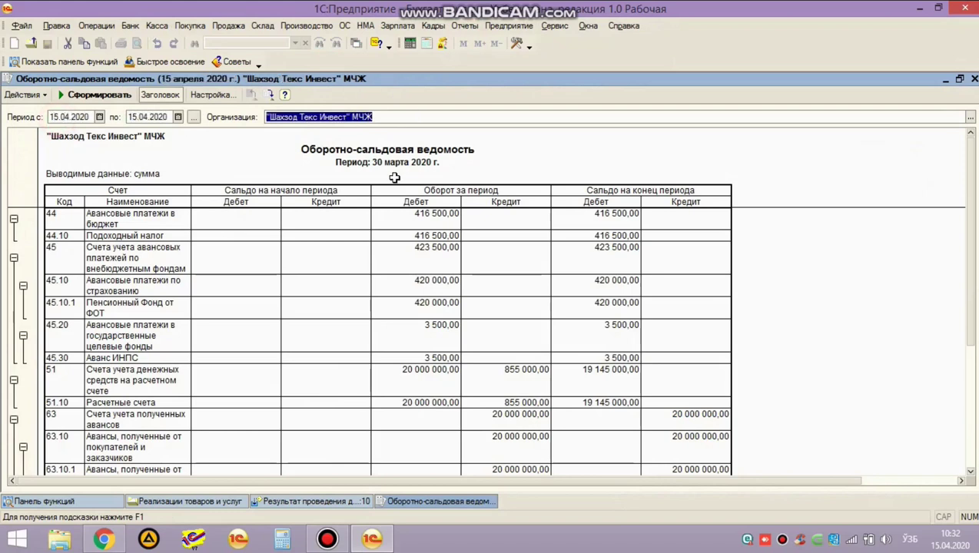
pyautogui.hotkey('ctrl', 'Return')
pyautogui.click(421, 273)
pyautogui.scroll(-10, 419, 277)
pyautogui.scroll(6, 418, 281)
pyautogui.click(521, 321)
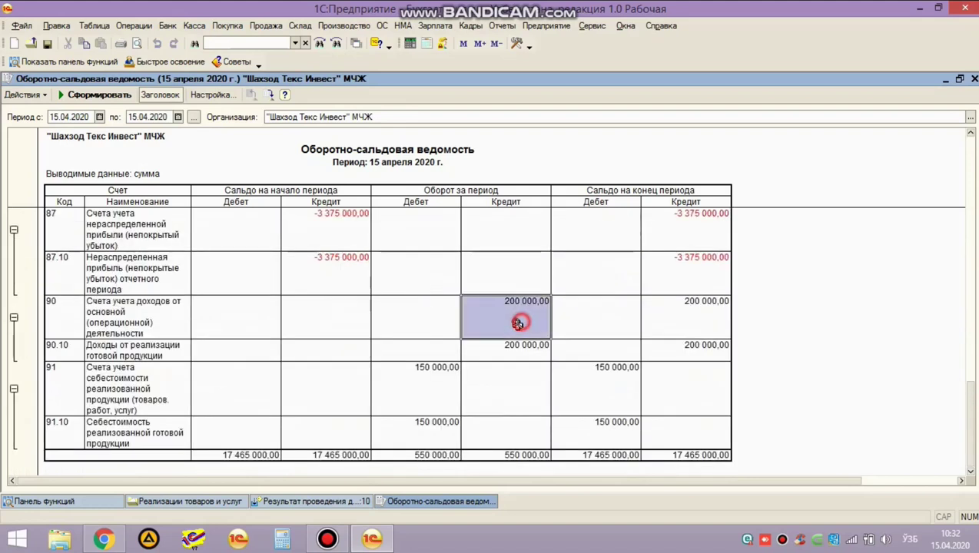
pyautogui.click(410, 391)
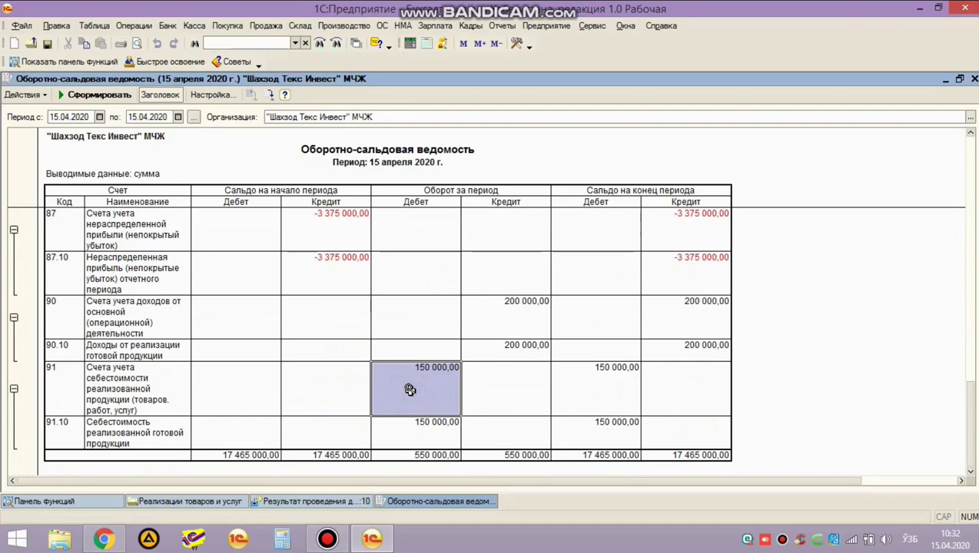
pyautogui.click(601, 384)
pyautogui.click(133, 25)
pyautogui.click(261, 133)
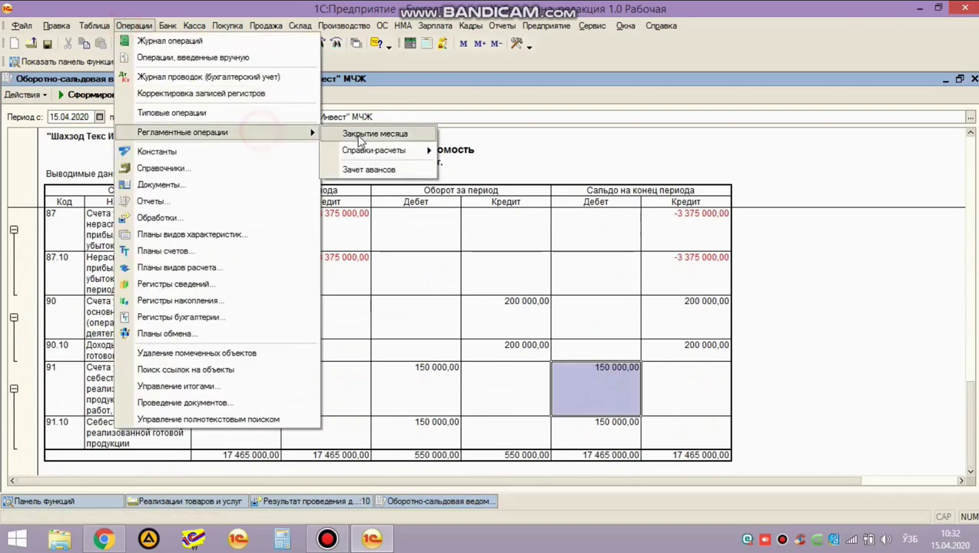
pyautogui.moveTo(385, 150)
pyautogui.click(498, 204)
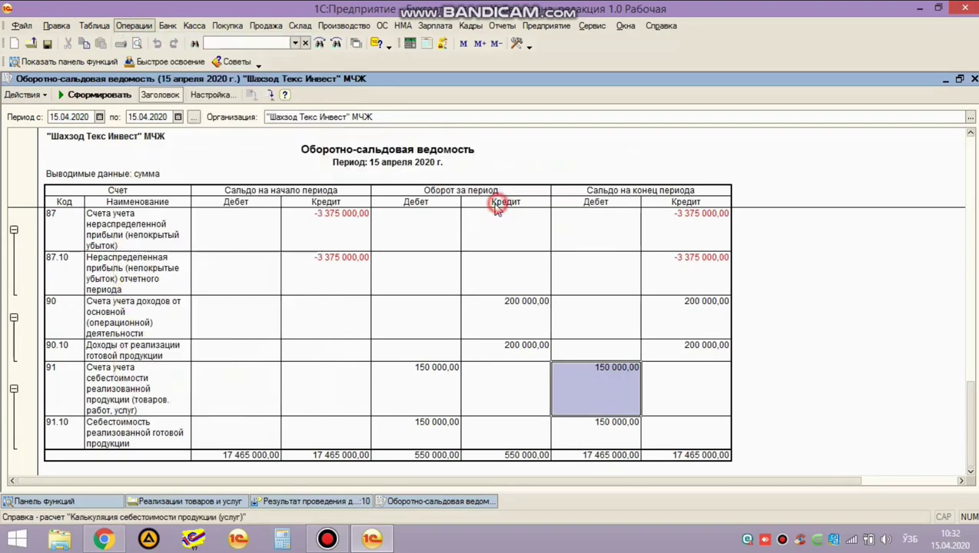
# Generate April's cost calculation (Нон at 3 668,75 per unit), then revisit account 91's 150 000,00 in the trial balance.
pyautogui.click(86, 94)
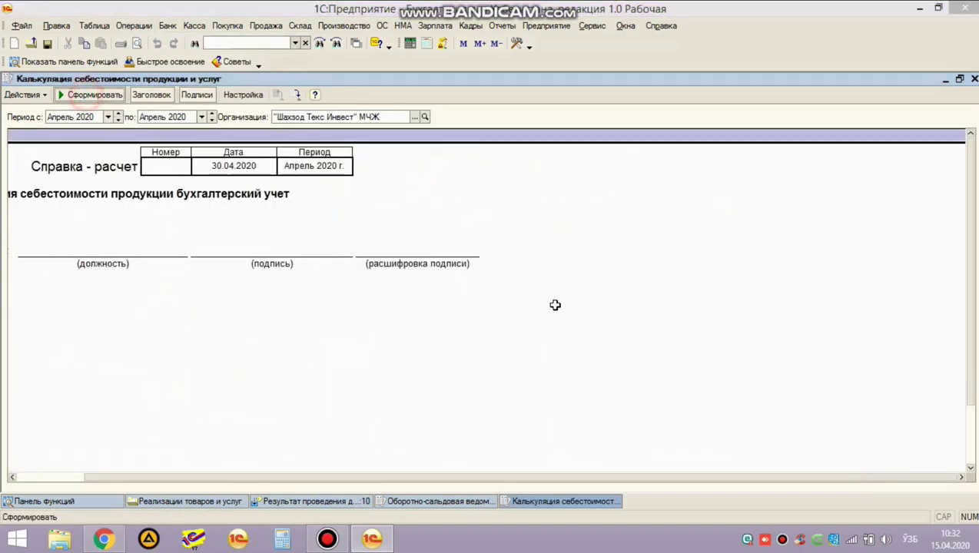
pyautogui.click(520, 225)
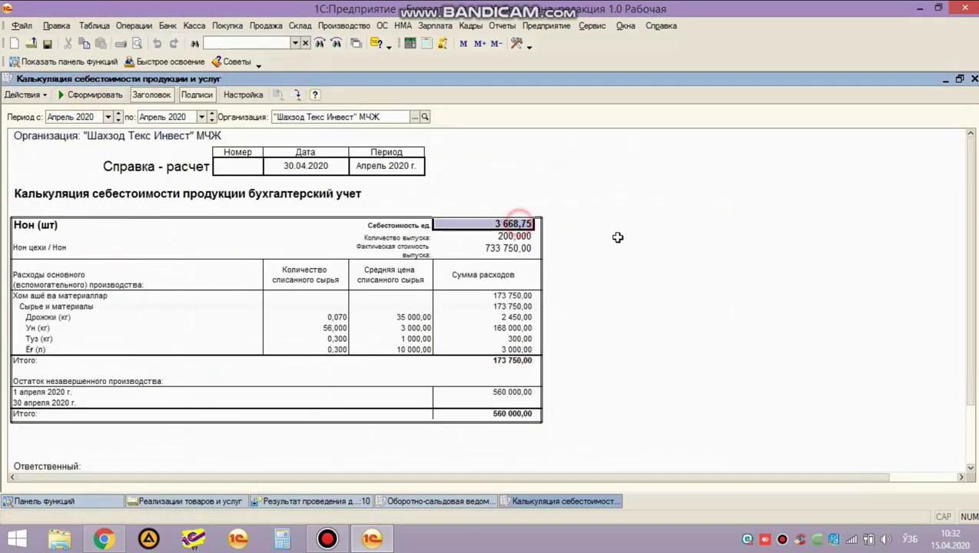
pyautogui.click(388, 500)
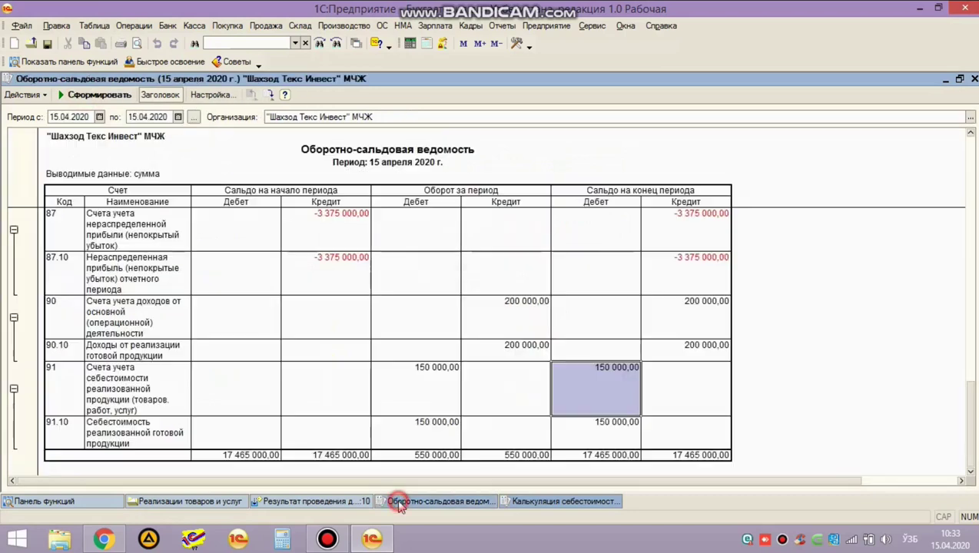
pyautogui.click(612, 383)
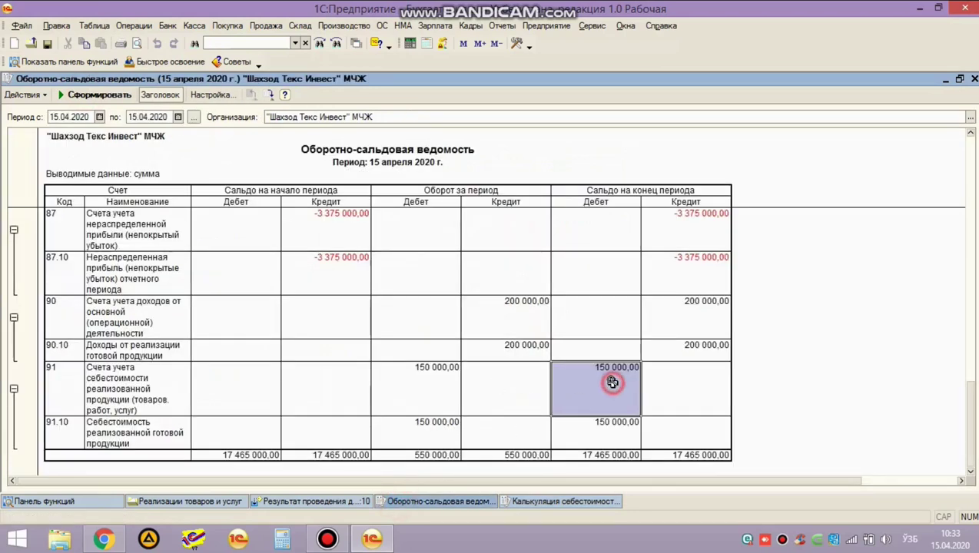
# Re-post the 30.04.2020 month-closing document ШТИ00002 via Закрытие месяца and close the journal.
pyautogui.click(140, 27)
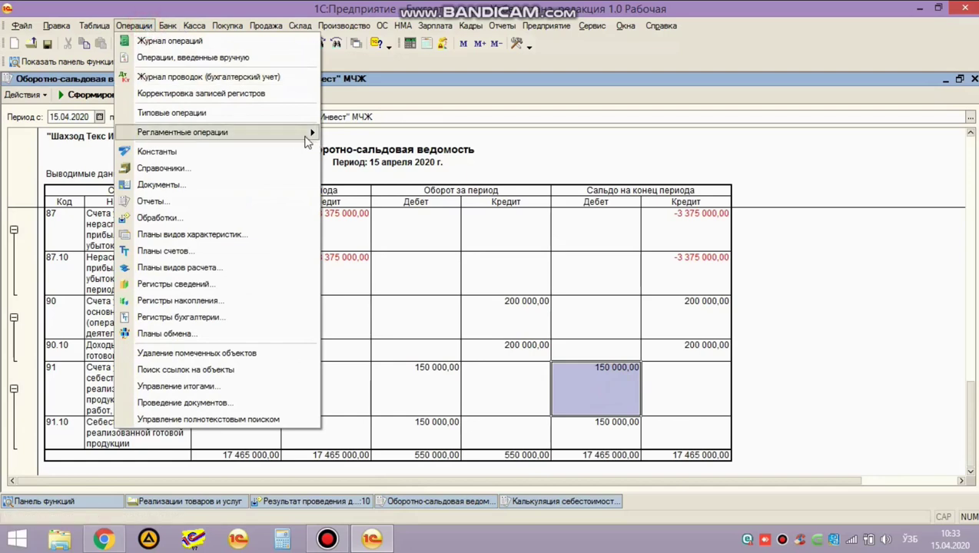
pyautogui.moveTo(308, 134)
pyautogui.click(361, 134)
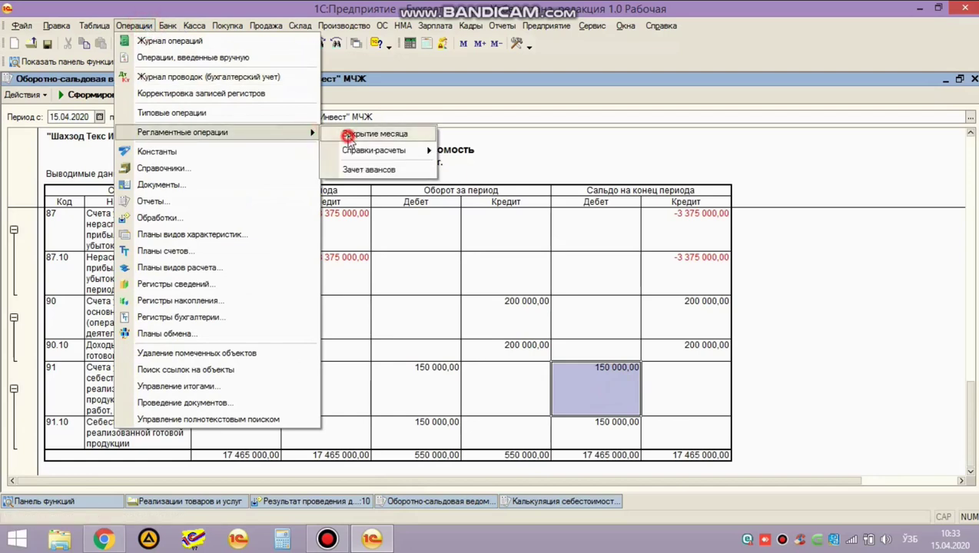
pyautogui.doubleClick(326, 140)
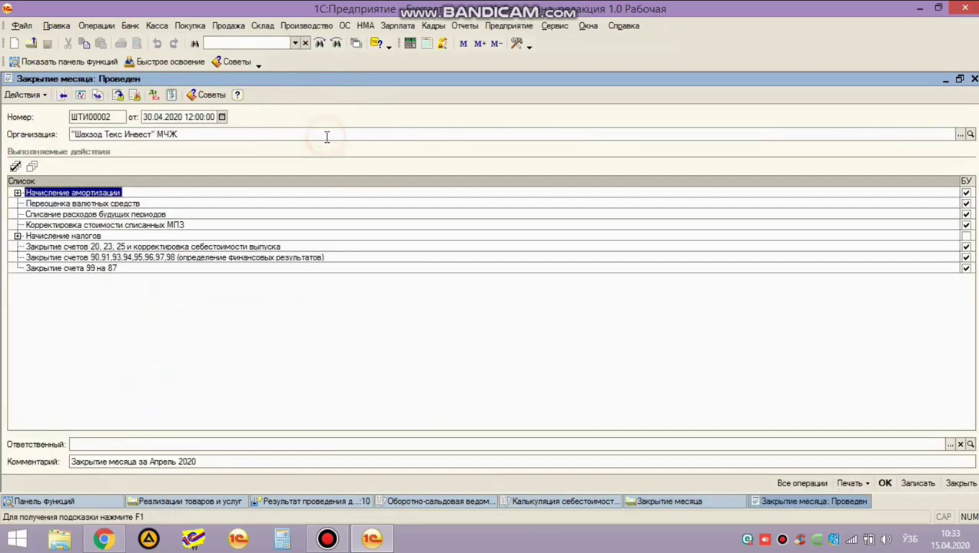
pyautogui.click(884, 484)
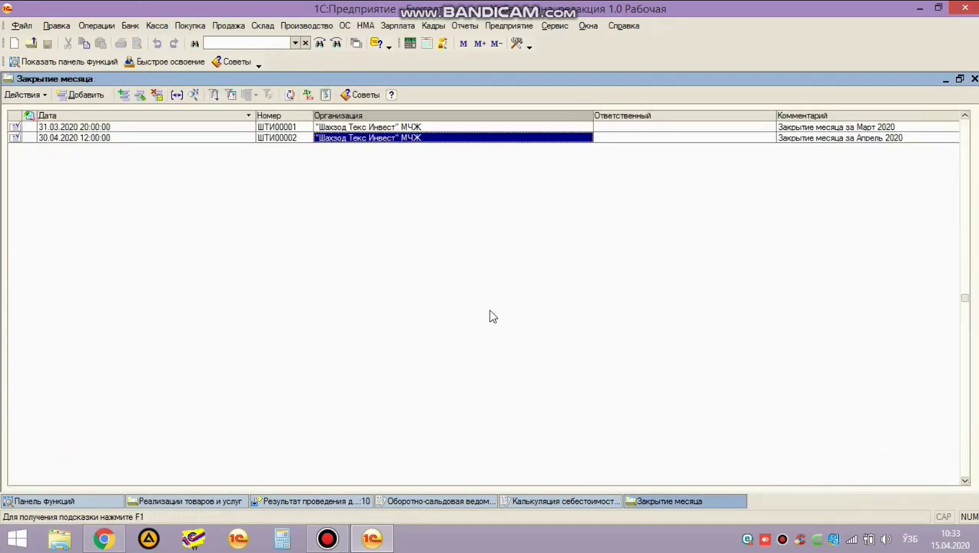
pyautogui.press('Escape')
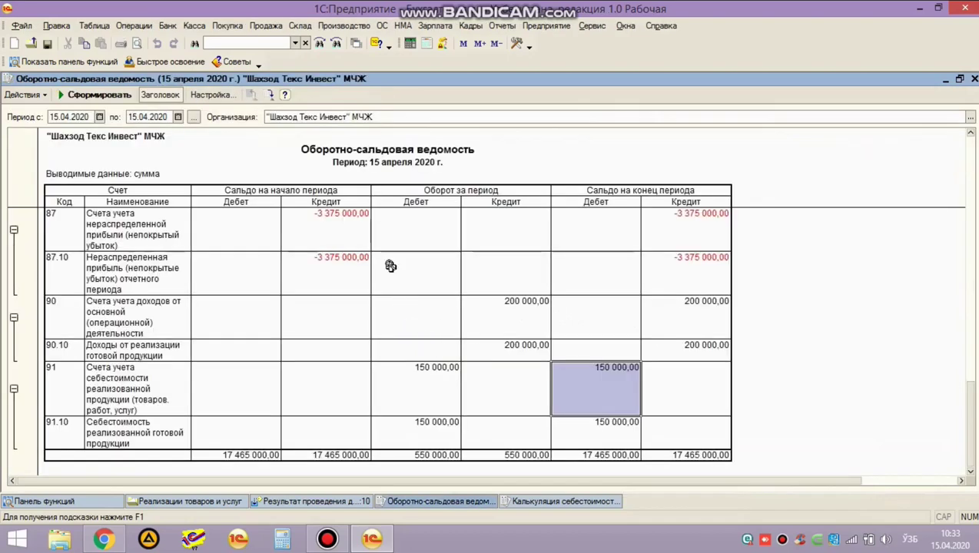
# Rebuild the trial balance with the period end changed to 30.04.2020.
pyautogui.click(87, 95)
pyautogui.scroll(-1, 415, 262)
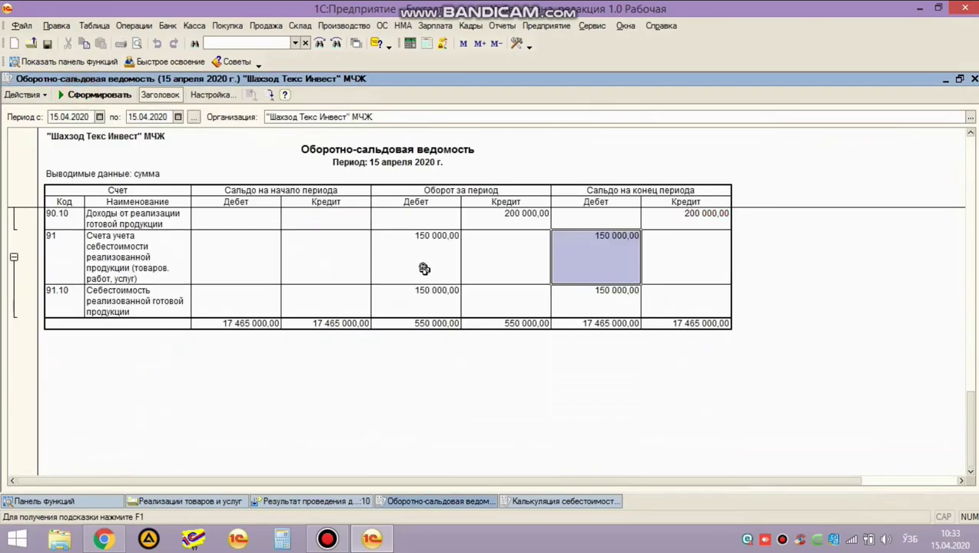
pyautogui.scroll(1, 415, 262)
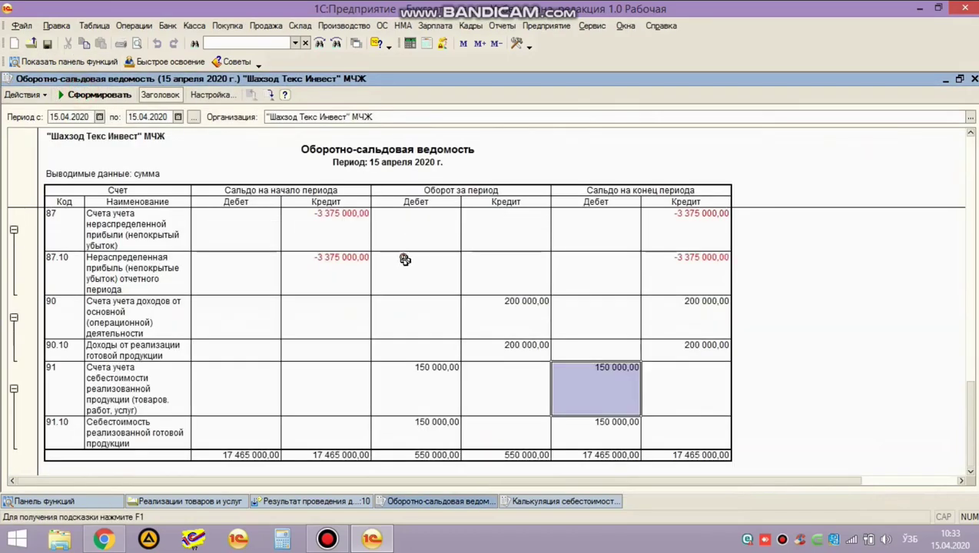
pyautogui.click(135, 116)
pyautogui.write('30.04.2020')
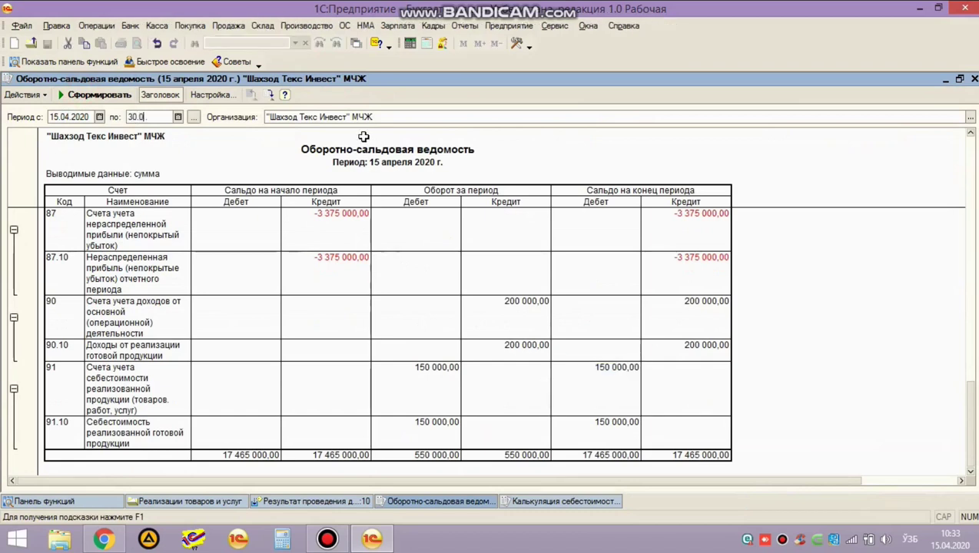
pyautogui.hotkey('ctrl', 'Return')
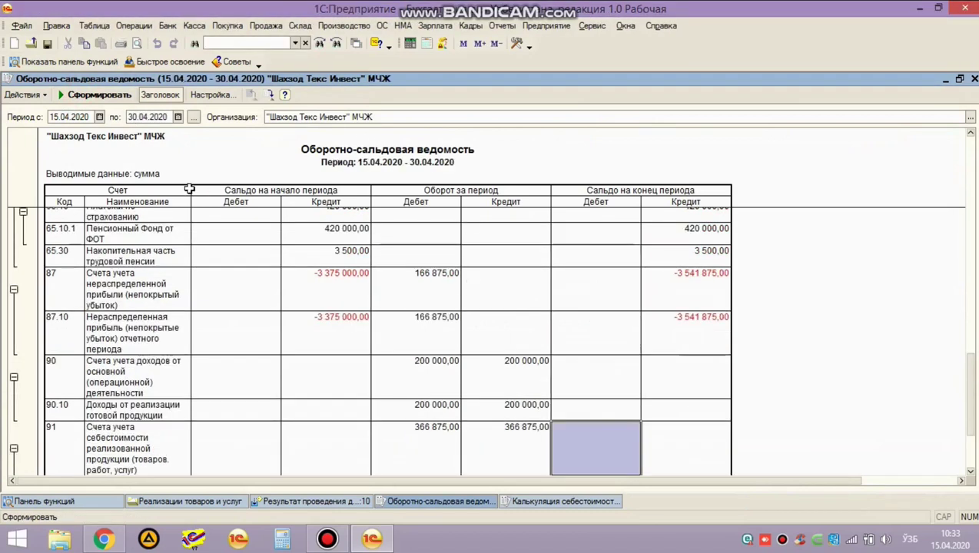
# Check the 91.10 and account 91 credit turnover of 366 875,00 in the rebuilt balance.
pyautogui.scroll(-3, 247, 231)
pyautogui.scroll(1, 530, 292)
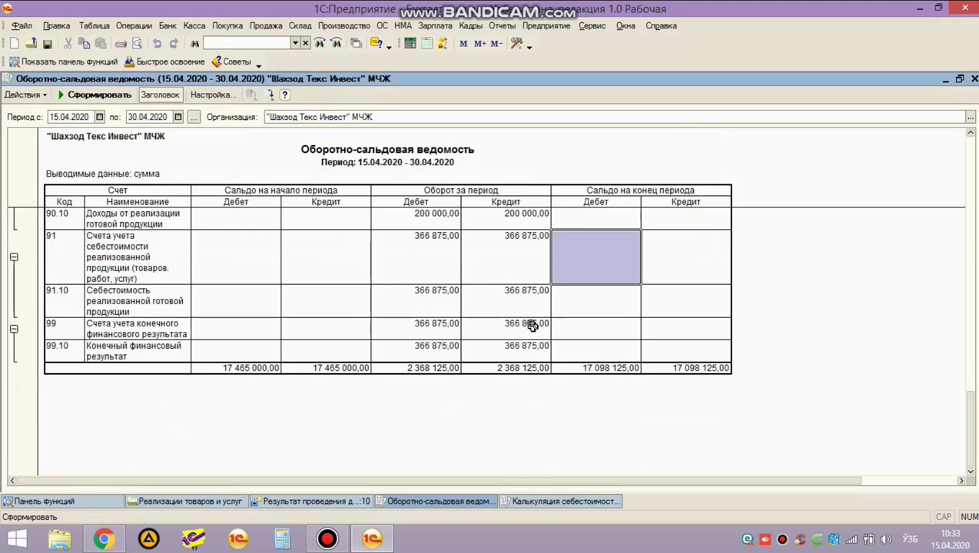
pyautogui.click(519, 306)
pyautogui.click(512, 256)
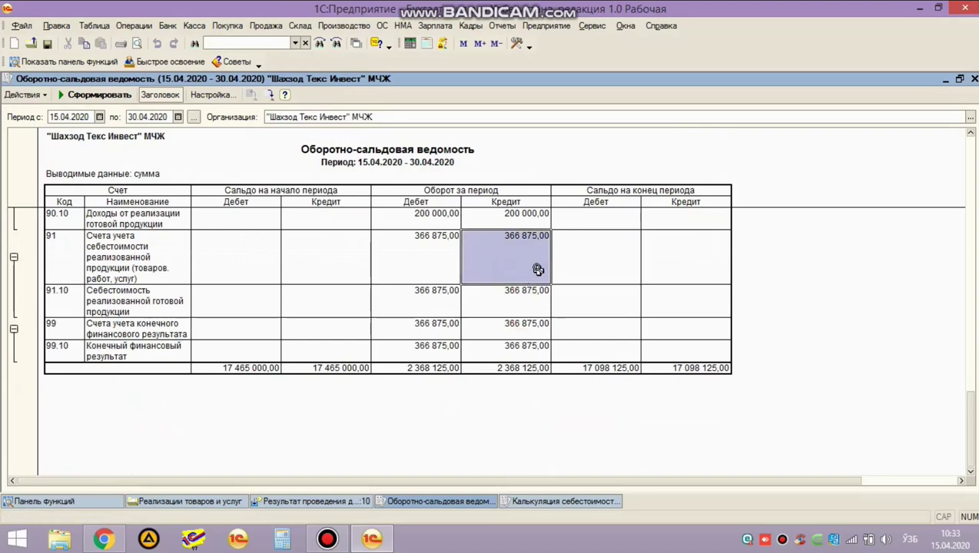
pyautogui.scroll(3, 526, 273)
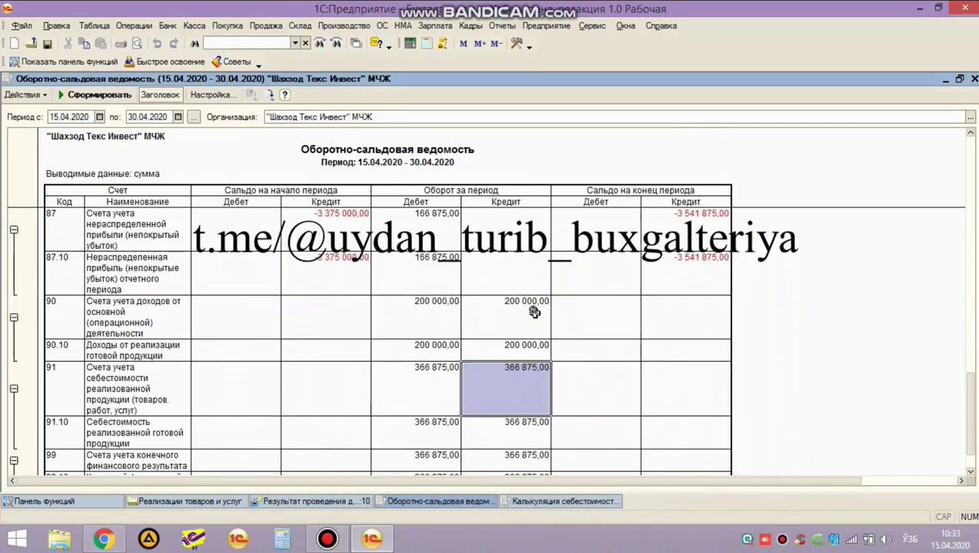
pyautogui.click(564, 501)
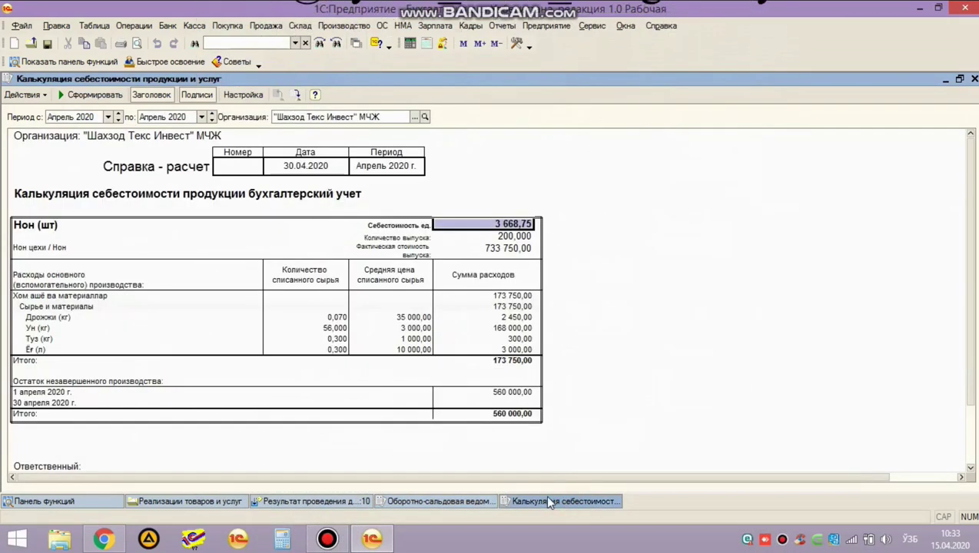
# Compare the cost calculation against the trial balance's account 90 credit of 200 000,00.
pyautogui.click(455, 502)
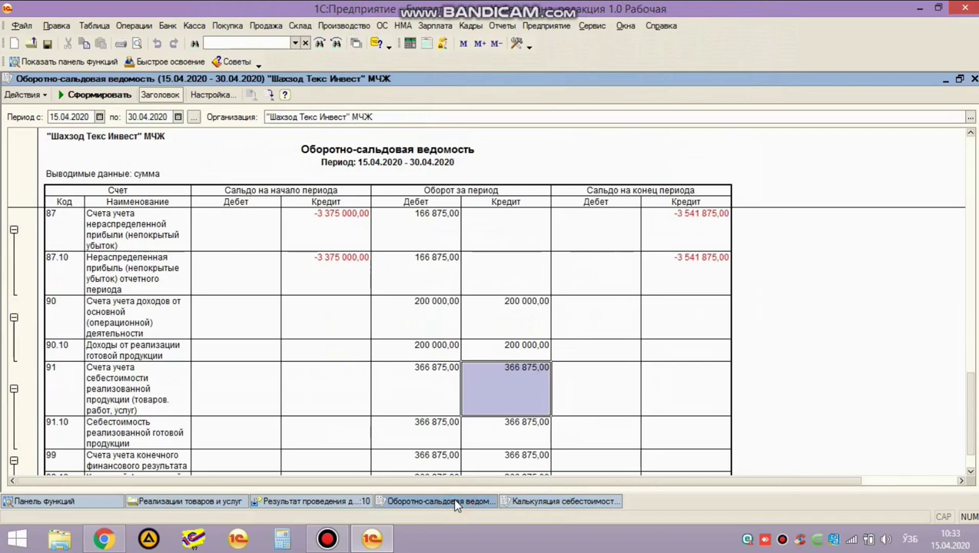
pyautogui.click(528, 504)
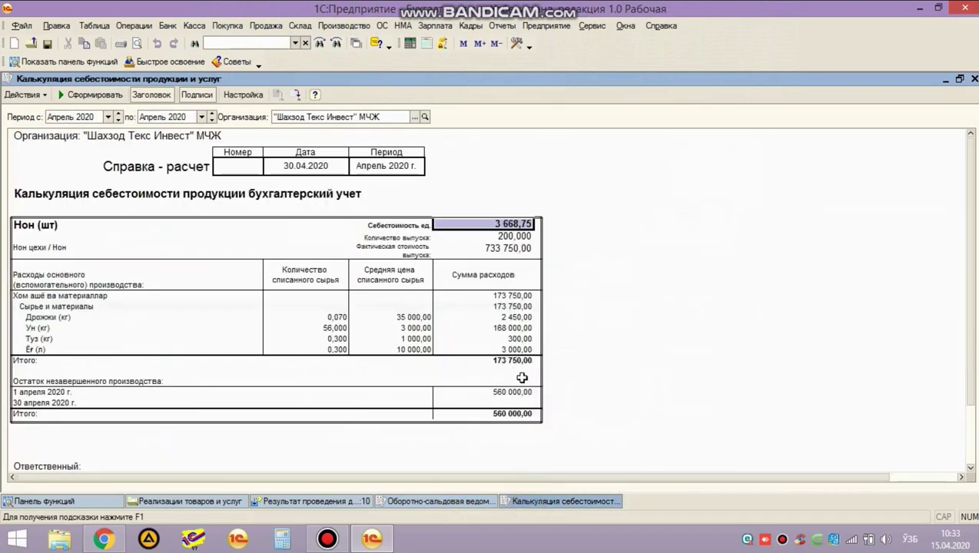
pyautogui.click(473, 506)
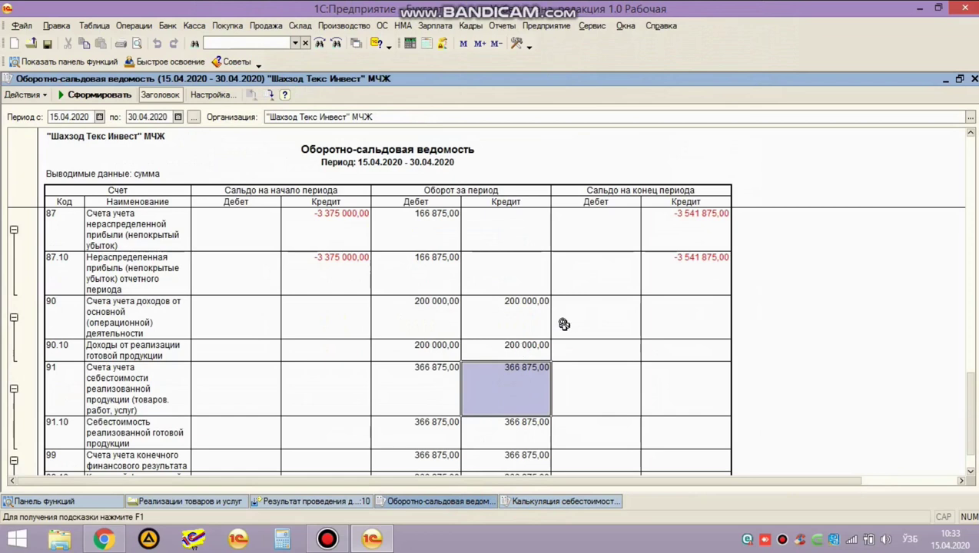
pyautogui.click(512, 318)
pyautogui.scroll(-3, 512, 318)
pyautogui.scroll(3, 512, 318)
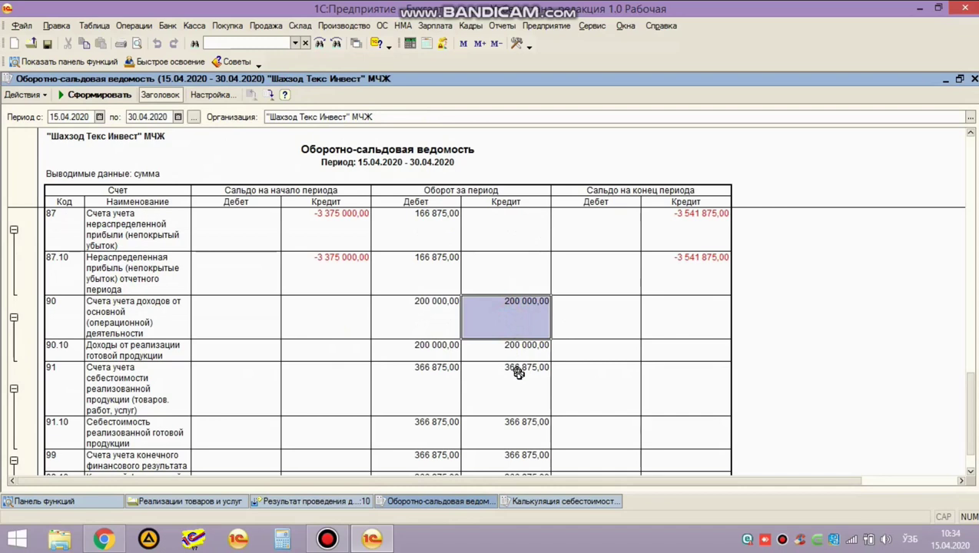
# Contrast account 90's 200 000,00 credit with account 91's 366 875,00, then close the reports.
pyautogui.click(518, 372)
pyautogui.click(515, 309)
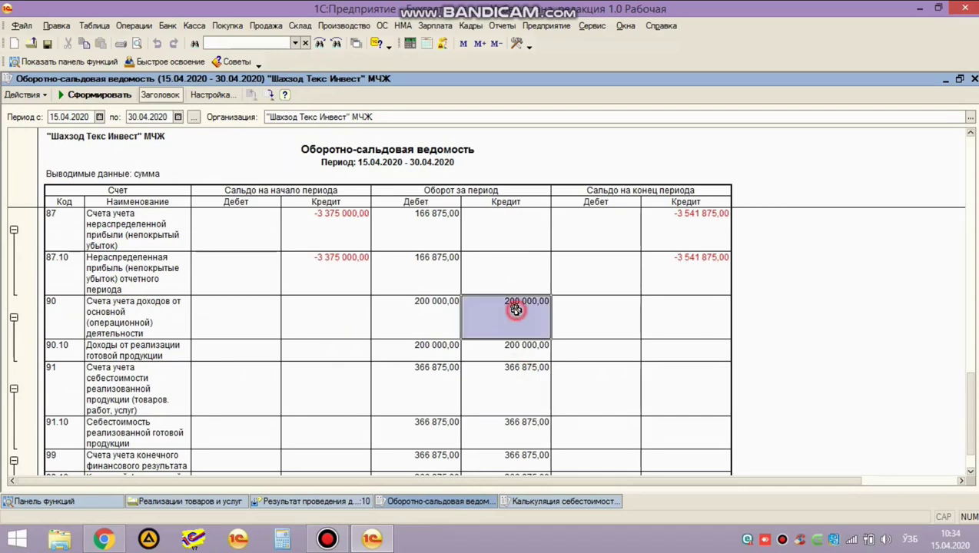
pyautogui.click(520, 312)
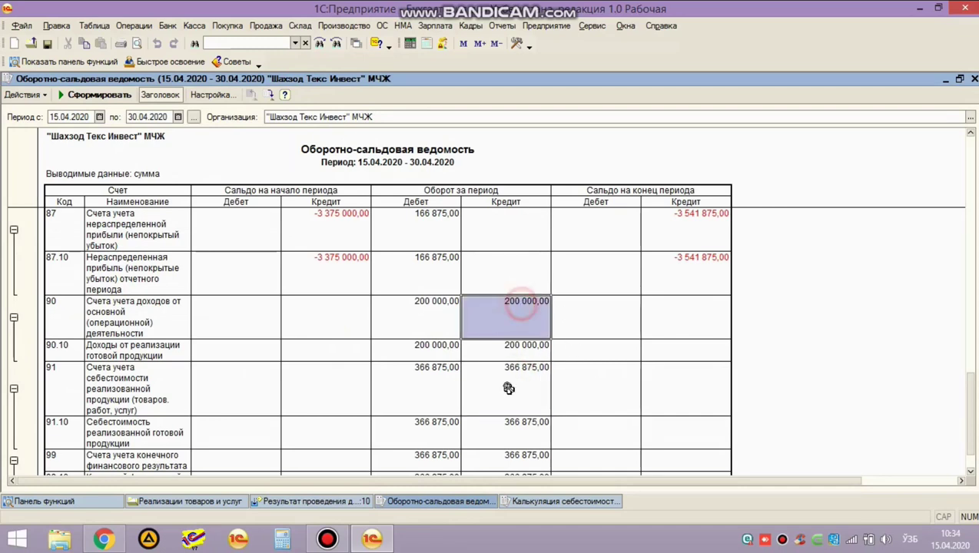
pyautogui.click(507, 387)
pyautogui.click(508, 304)
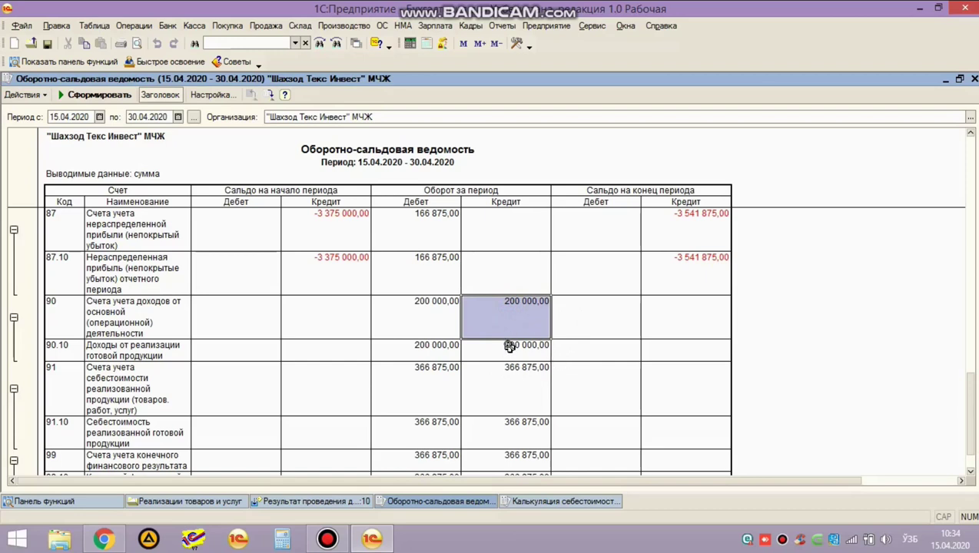
pyautogui.click(504, 387)
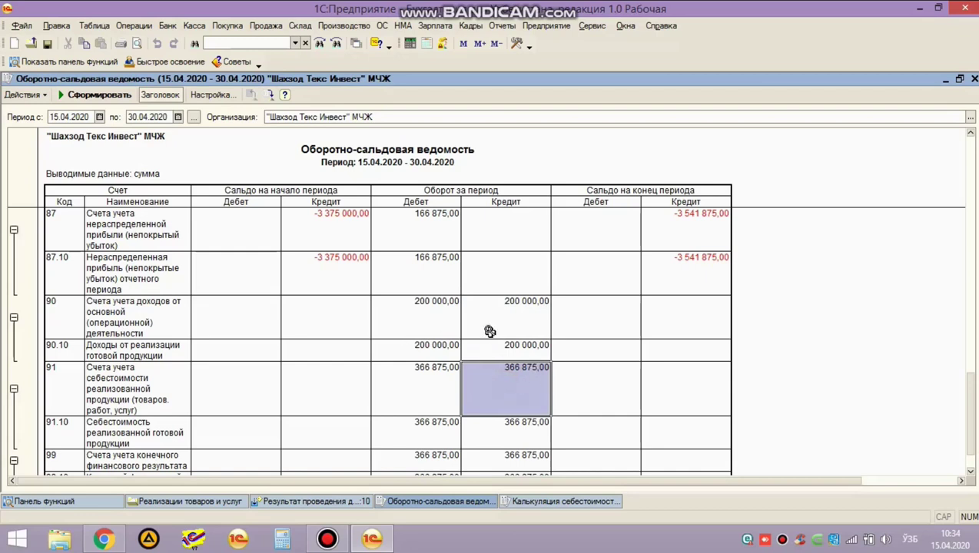
pyautogui.press('Escape')
pyautogui.press('Escape')
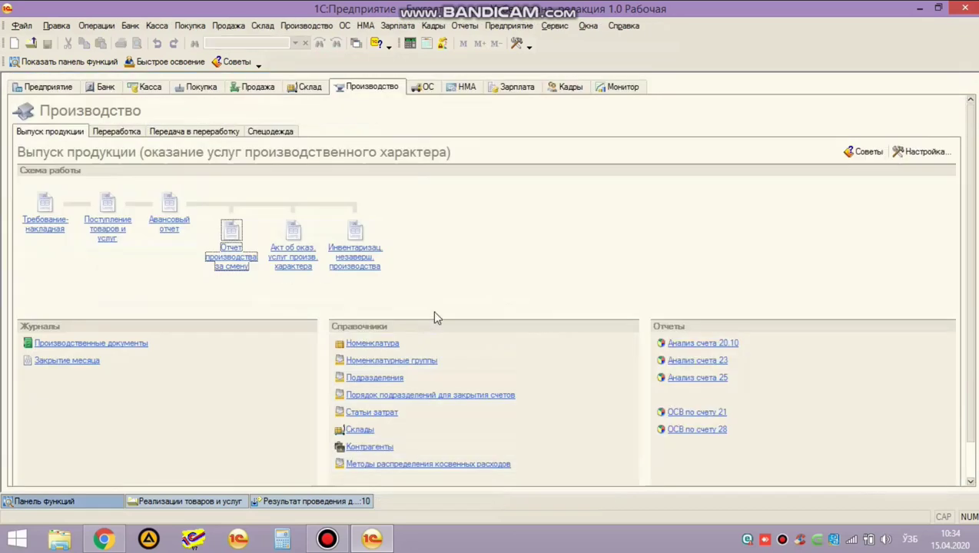
# Close the sale's posting results, then open and close the Реализация товаров и услуг list.
pyautogui.click(268, 501)
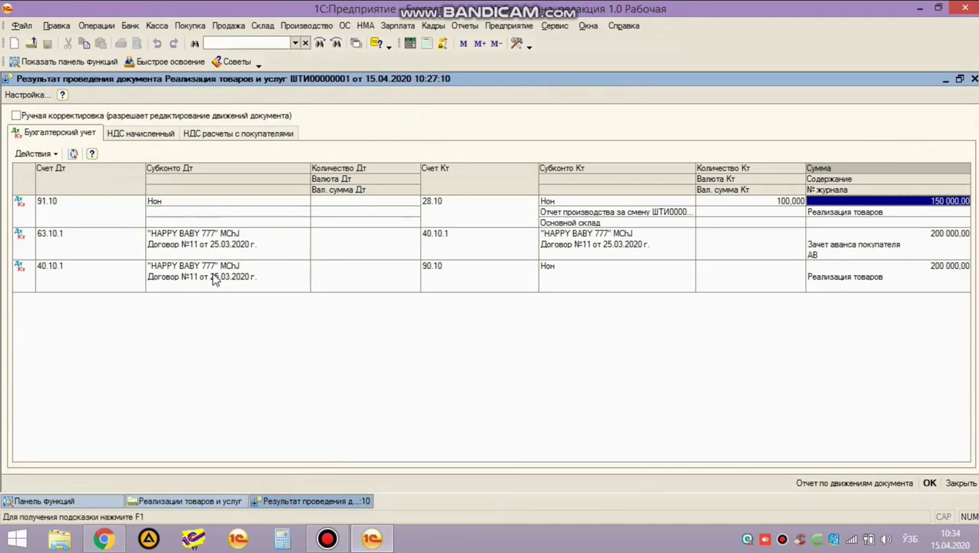
pyautogui.press('Escape')
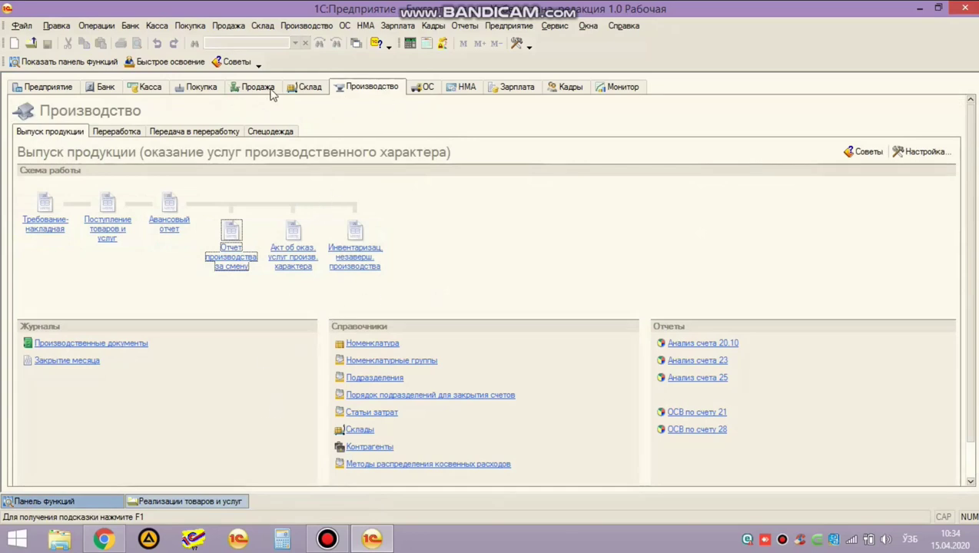
pyautogui.click(315, 88)
pyautogui.click(259, 88)
pyautogui.click(165, 184)
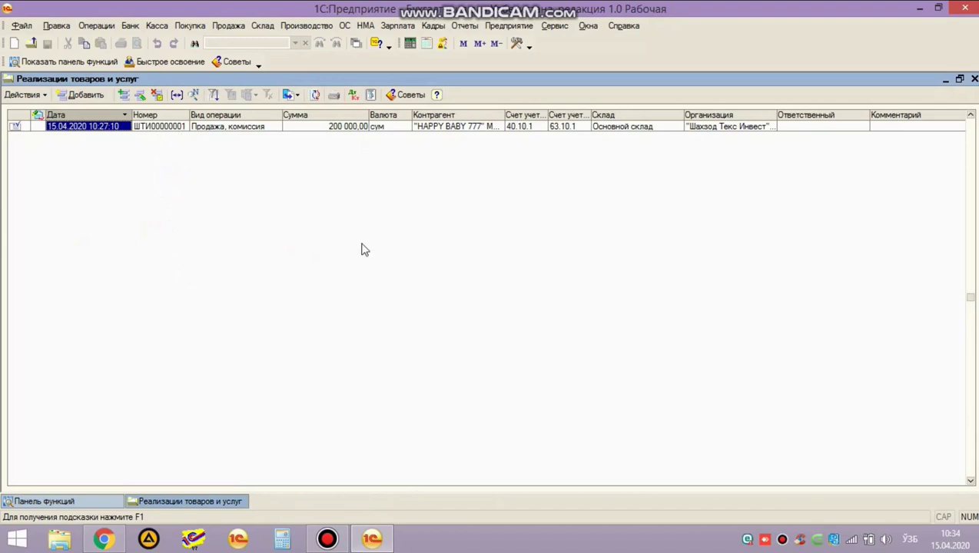
pyautogui.press('Escape')
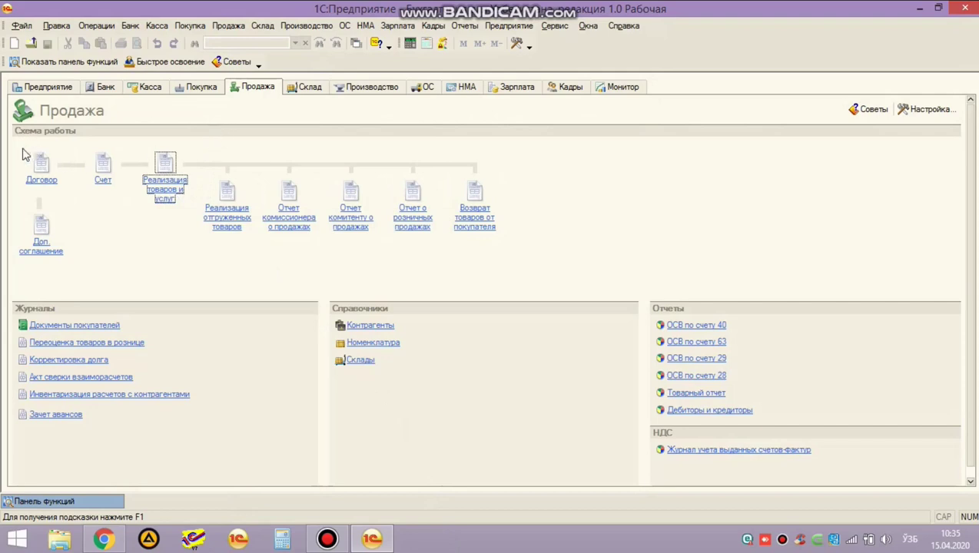
# Create a new Товары, продукция goods transfer document from the Склад section.
pyautogui.click(319, 90)
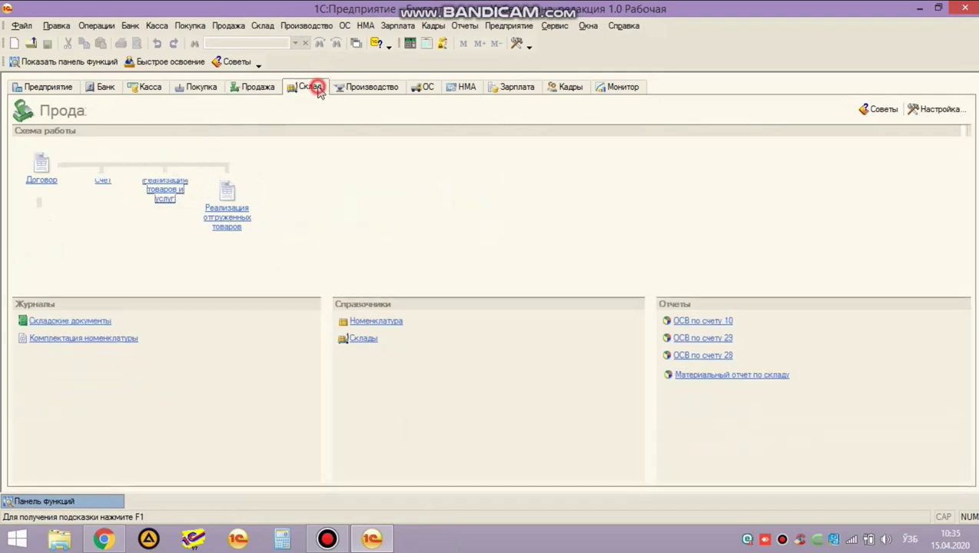
pyautogui.click(228, 189)
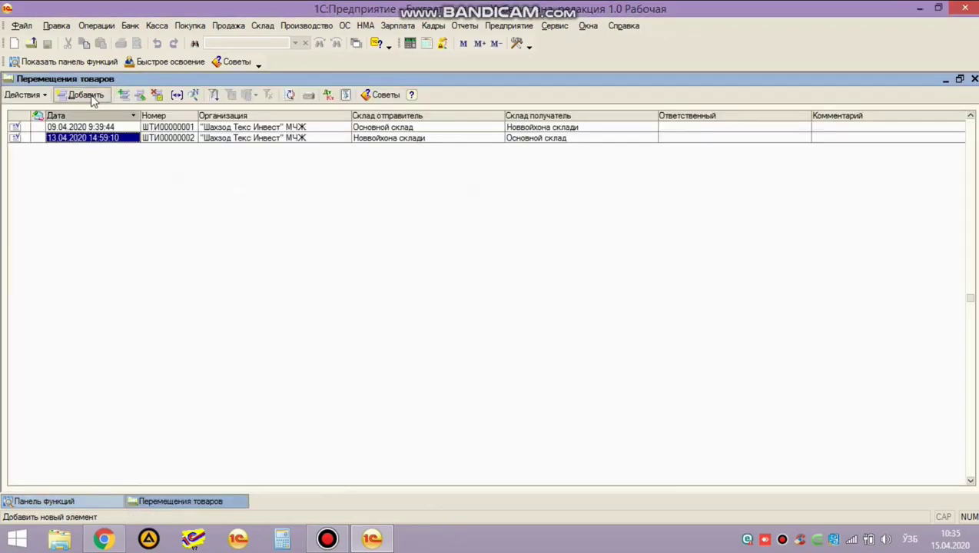
pyautogui.click(86, 95)
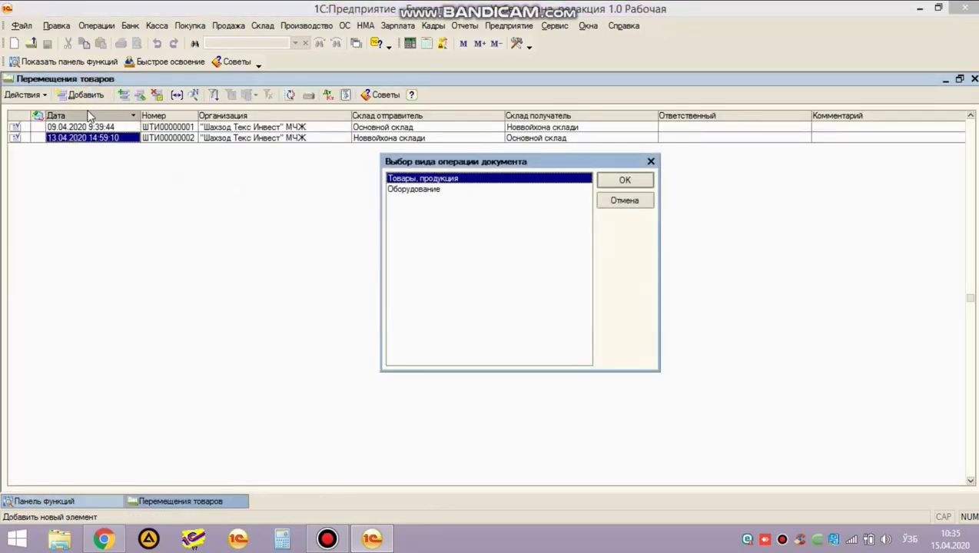
pyautogui.click(626, 182)
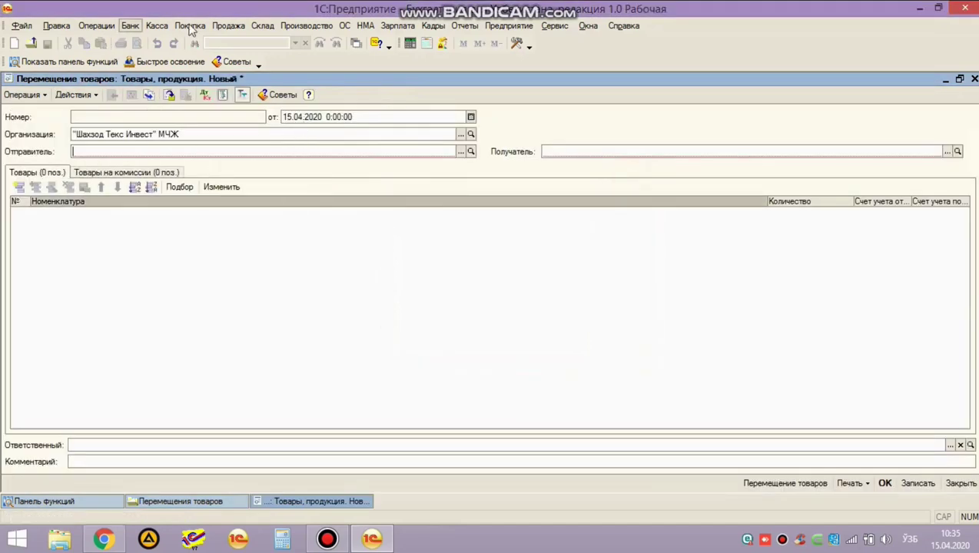
pyautogui.click(261, 28)
# Build the Материальный отчет for 15.04.2020, account 28.10, warehouse Основной склад.
pyautogui.click(315, 205)
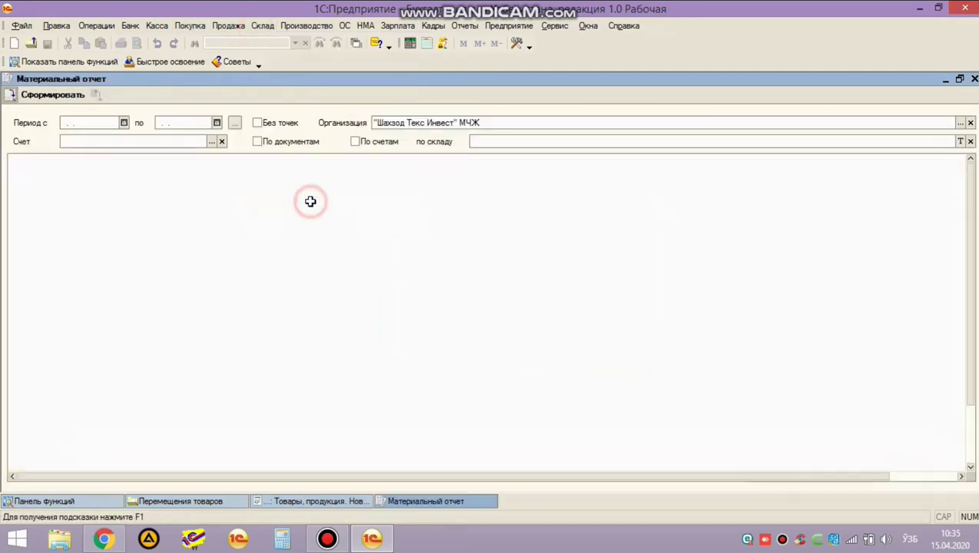
pyautogui.click(77, 123)
pyautogui.write('15.04.2020')
pyautogui.press('Tab')
pyautogui.write('15.04.2020')
pyautogui.press('Tab')
pyautogui.press('Tab')
pyautogui.write('28')
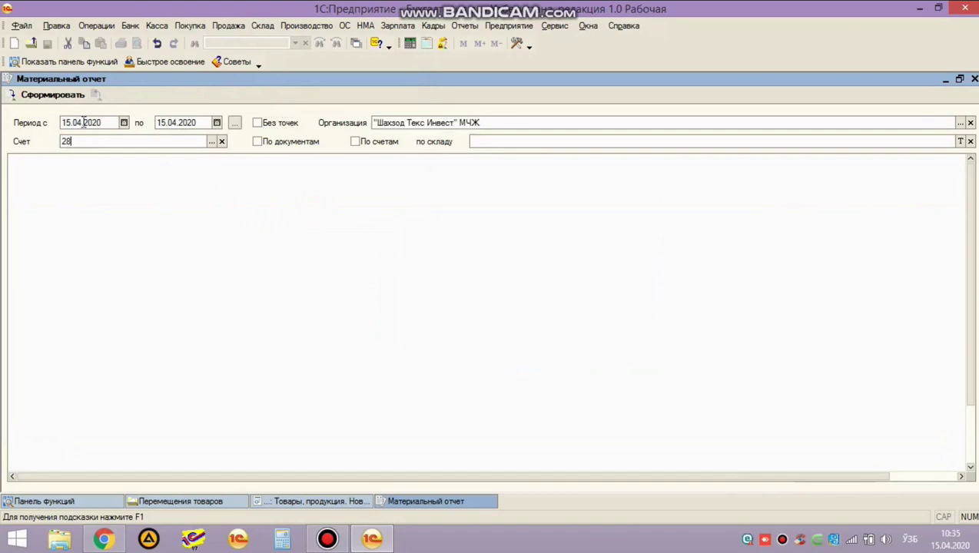
pyautogui.press('Tab')
pyautogui.click(509, 143)
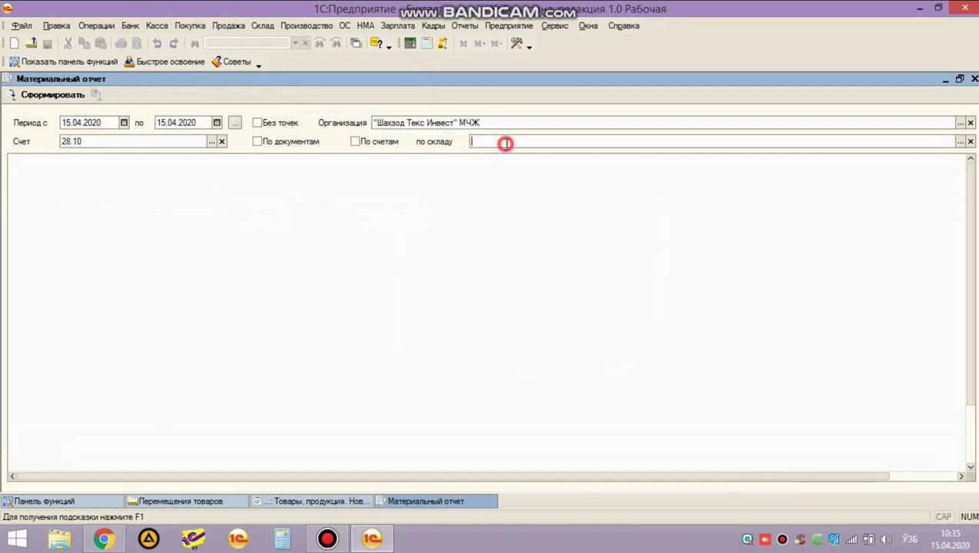
pyautogui.write('р')
pyautogui.press('Return')
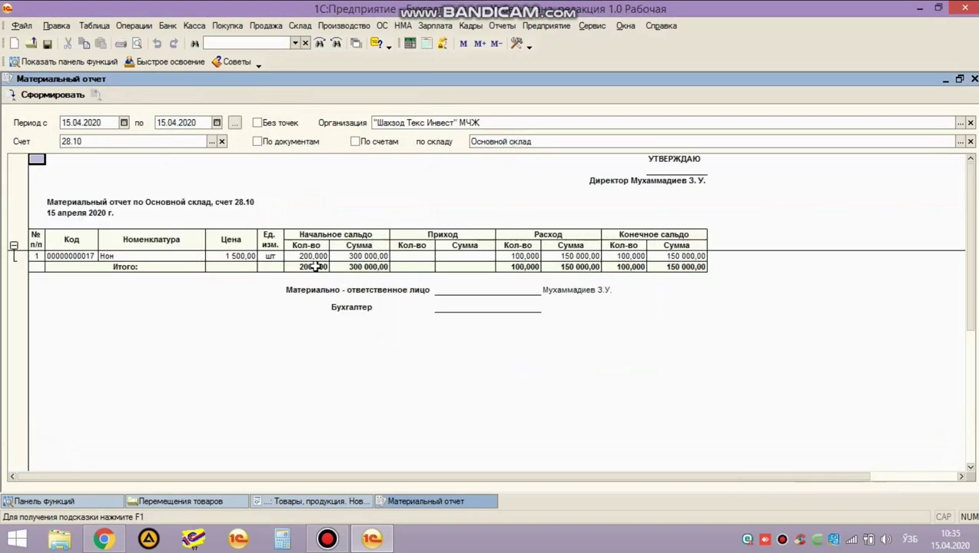
# Check Нон's opening, issued and closing quantities, then return to the transfer document.
pyautogui.click(312, 256)
pyautogui.click(519, 256)
pyautogui.click(625, 256)
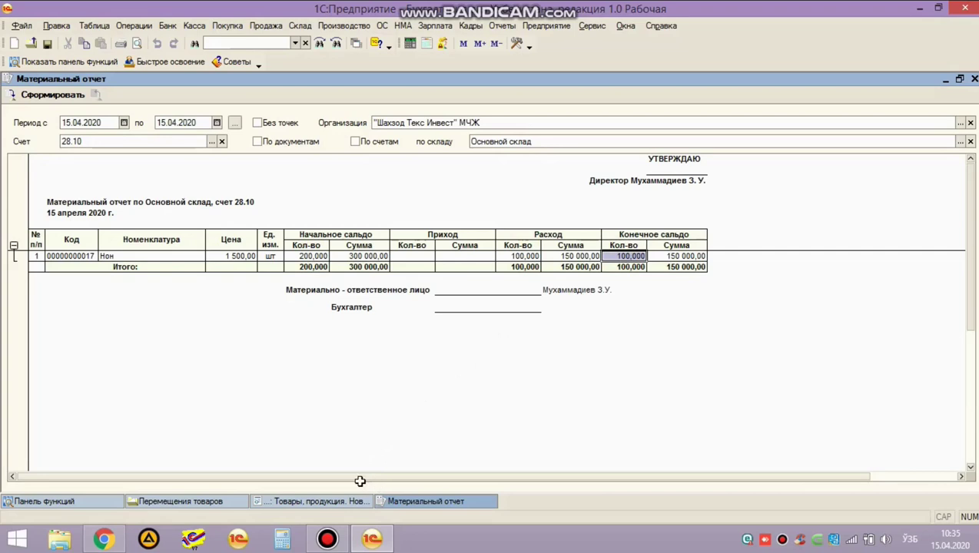
pyautogui.click(316, 501)
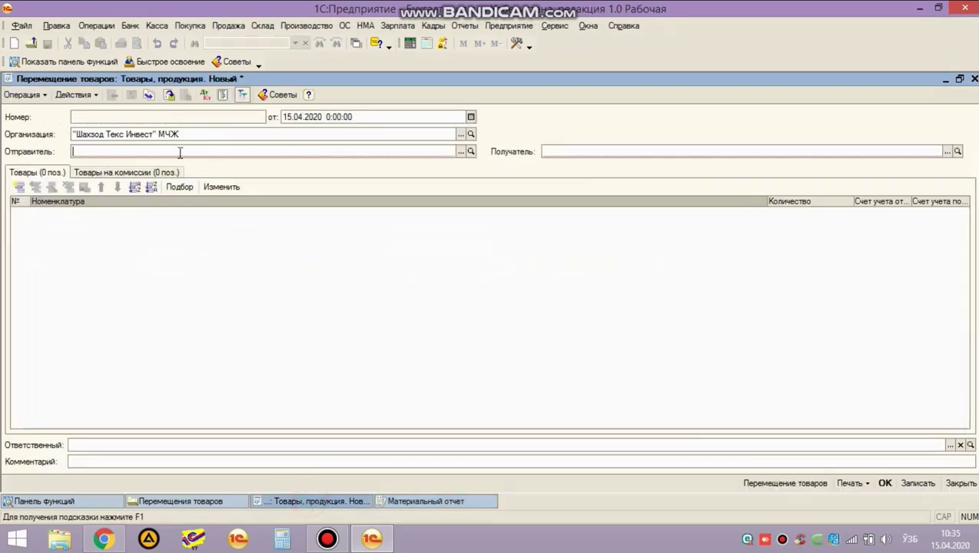
# Set Основной склад as sender and create a new Оптовый warehouse named Магазин.
pyautogui.click(460, 152)
pyautogui.doubleClick(275, 145)
pyautogui.click(666, 146)
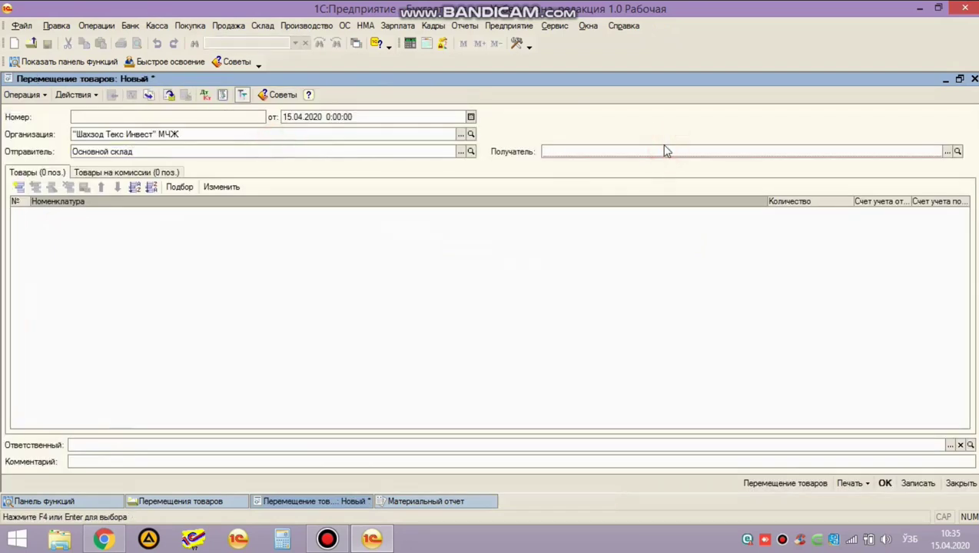
pyautogui.press('F4')
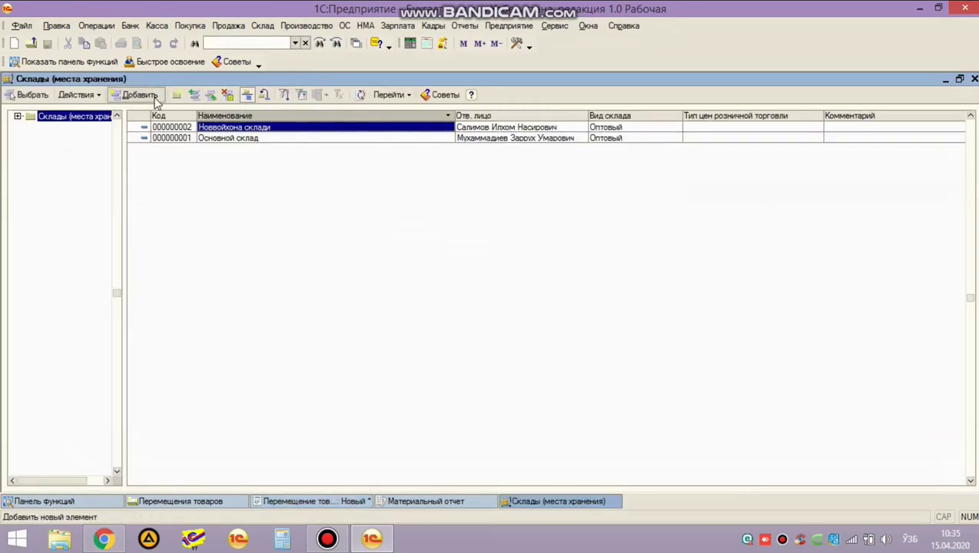
pyautogui.click(149, 100)
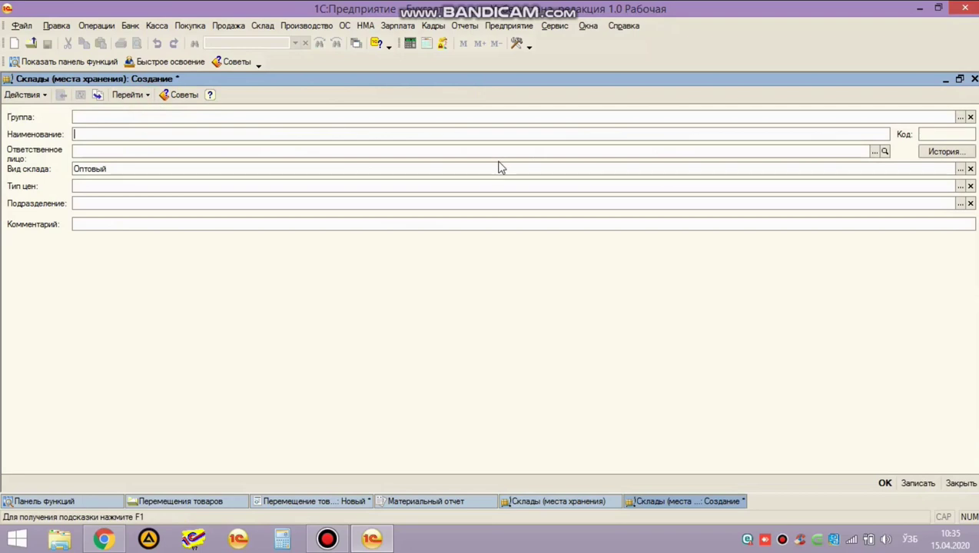
pyautogui.write('Магазин')
pyautogui.click(522, 284)
pyautogui.click(369, 176)
pyautogui.click(371, 179)
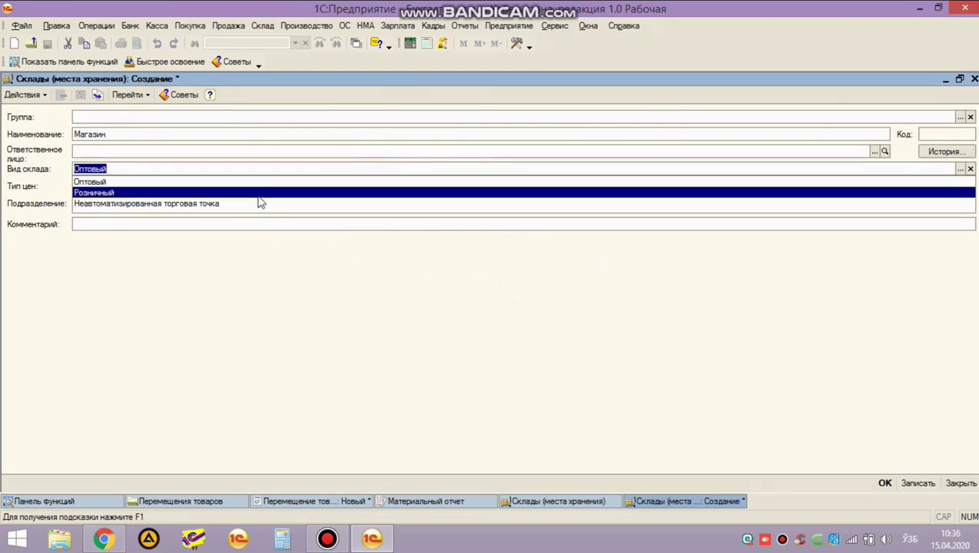
pyautogui.click(269, 163)
pyautogui.click(691, 339)
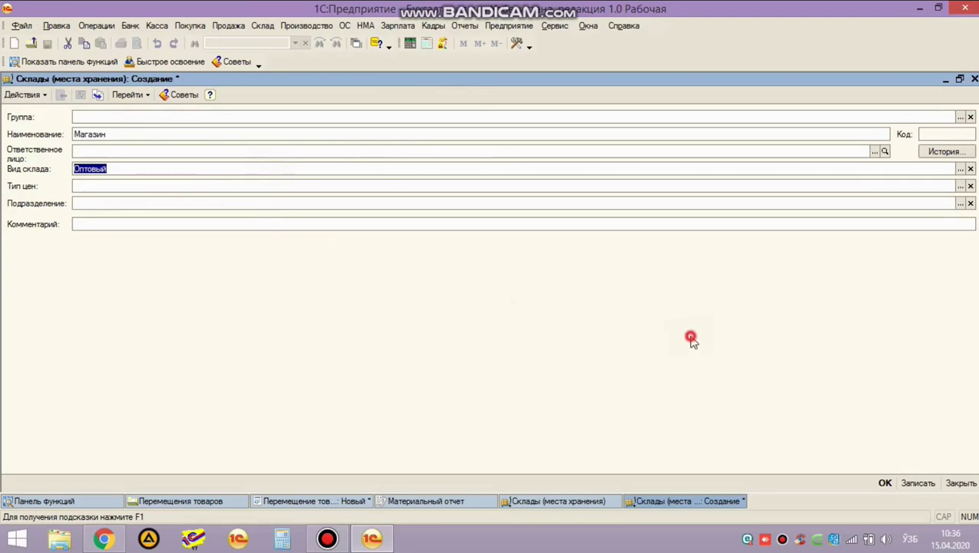
pyautogui.click(884, 484)
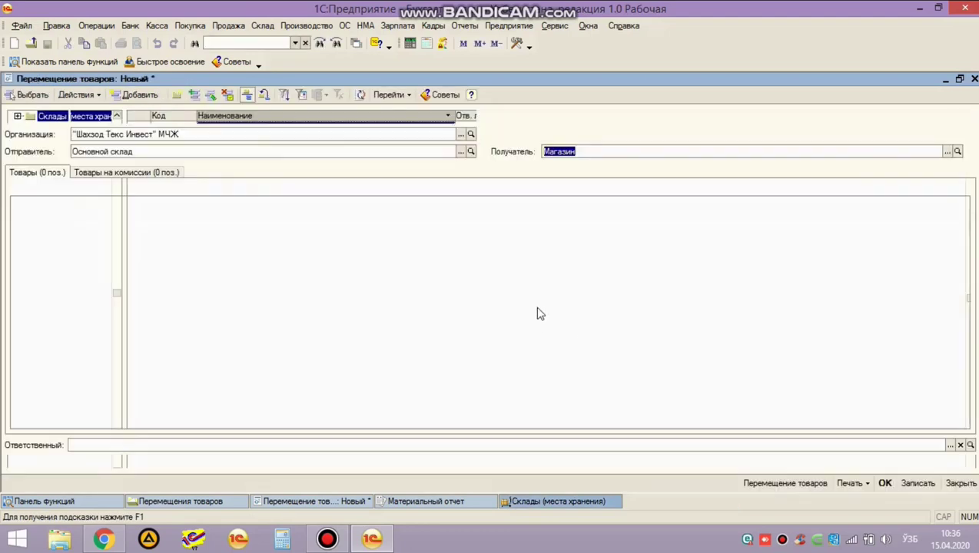
# Assign Магазин a responsible person and set it as the recipient warehouse.
pyautogui.hotkey('ctrl', 'shift', 'F4')
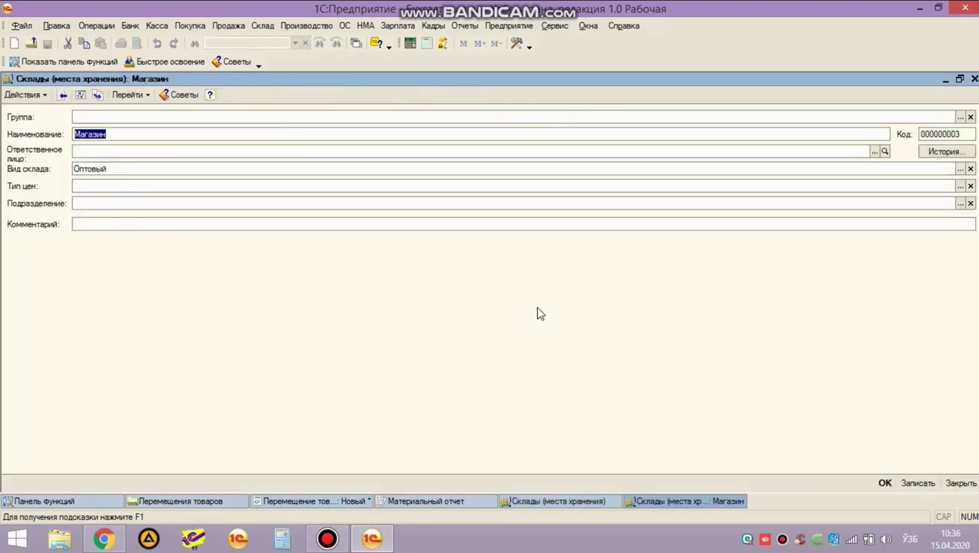
pyautogui.click(122, 149)
pyautogui.press('Down')
pyautogui.press('Return')
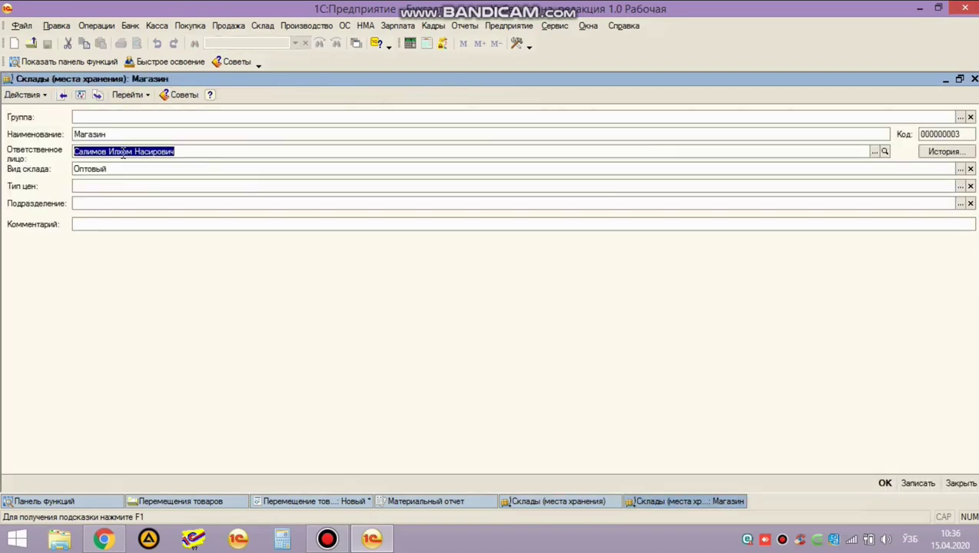
pyautogui.hotkey('ctrl', 'Return')
pyautogui.press('Return')
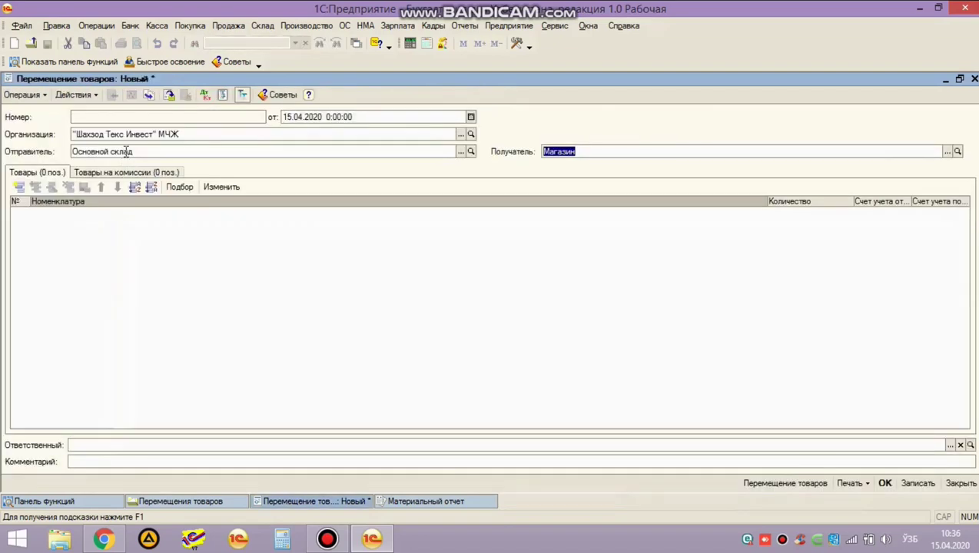
pyautogui.click(110, 266)
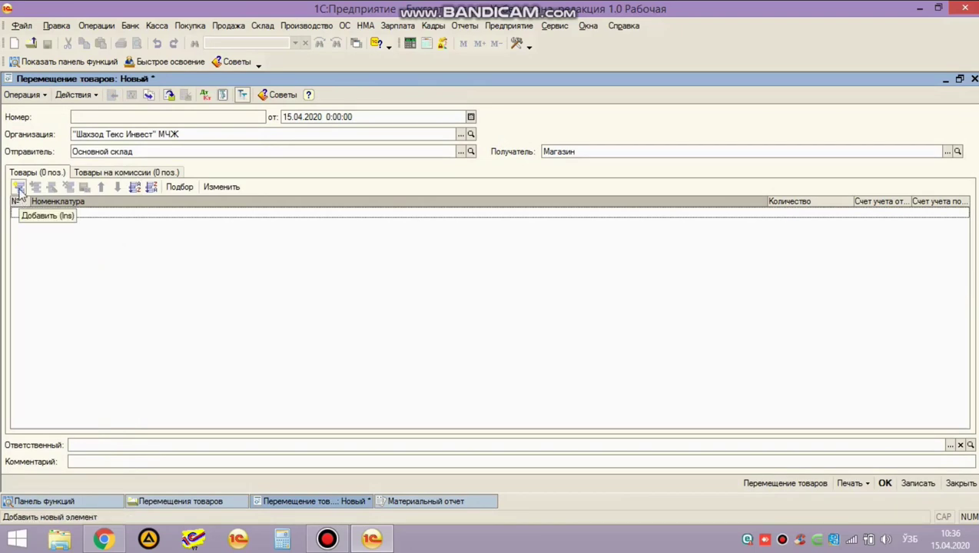
# Add a goods row for Нон from the Продукция group with quantity 100.
pyautogui.click(19, 189)
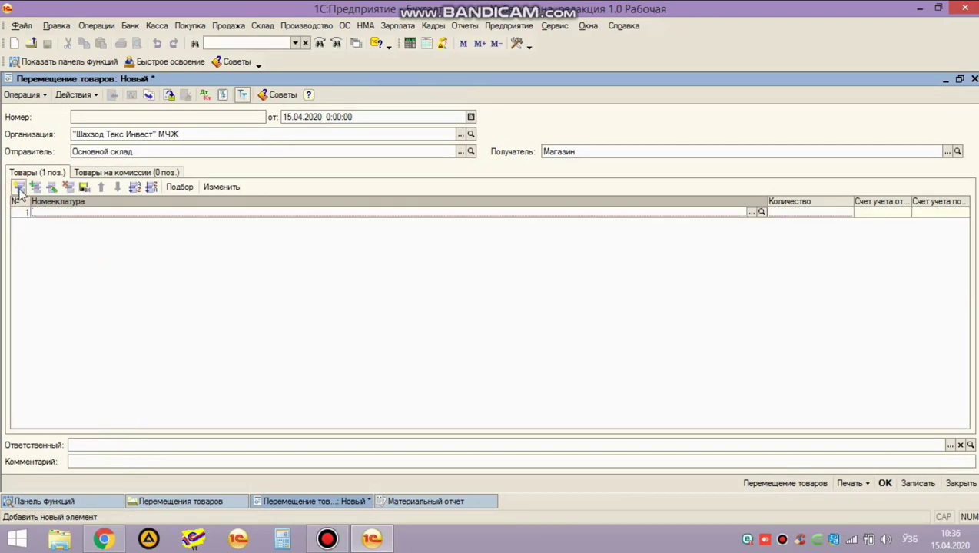
pyautogui.doubleClick(59, 210)
pyautogui.press('Down')
pyautogui.press('Down')
pyautogui.press('Down')
pyautogui.press('Down')
pyautogui.press('Down')
pyautogui.press('Down')
pyautogui.press('Down')
pyautogui.press('Up')
pyautogui.press('Up')
pyautogui.press('Return')
pyautogui.press('Return')
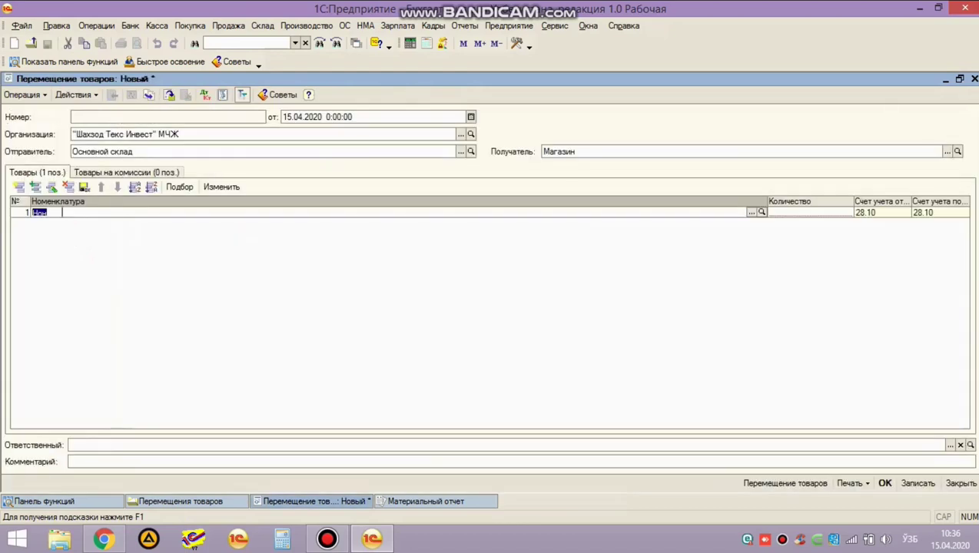
pyautogui.press('Return')
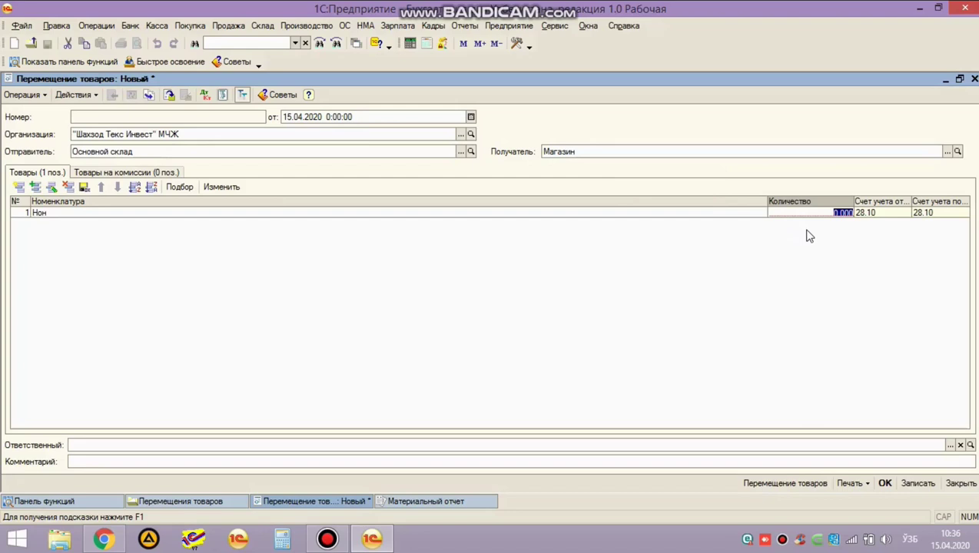
pyautogui.press('Return')
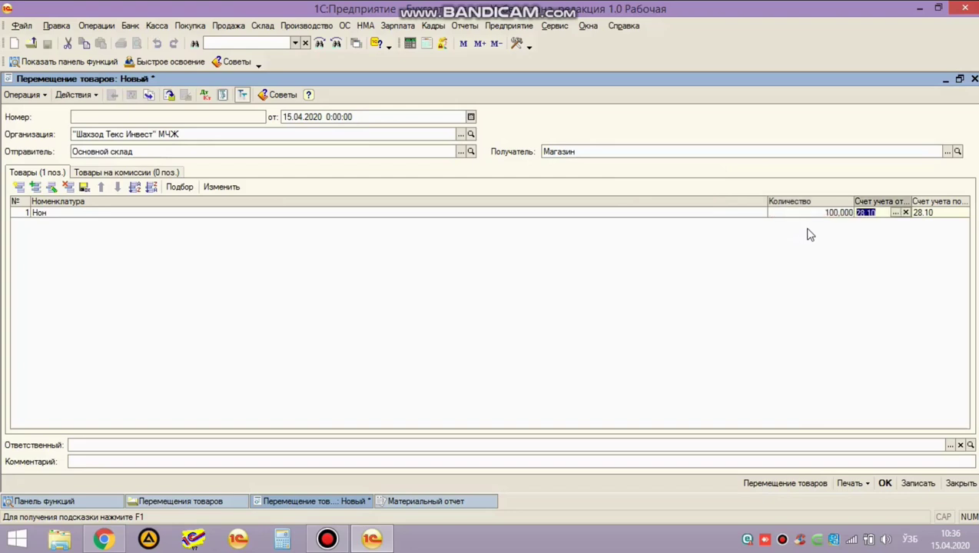
# Set the receiving account of the Нон line to 29.20.3.
pyautogui.press('Return')
pyautogui.write('2920')
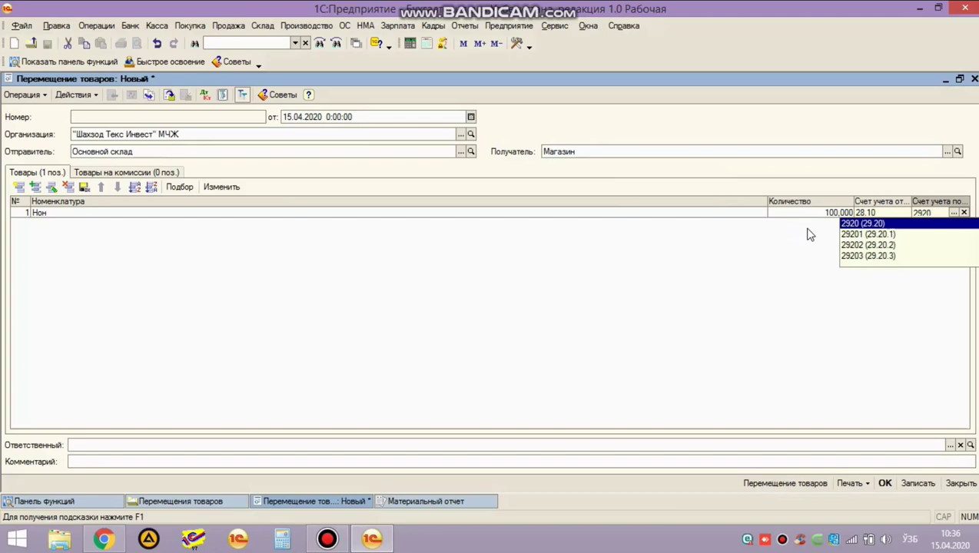
pyautogui.press('Down')
pyautogui.press('Down')
pyautogui.press('Down')
pyautogui.press('Return')
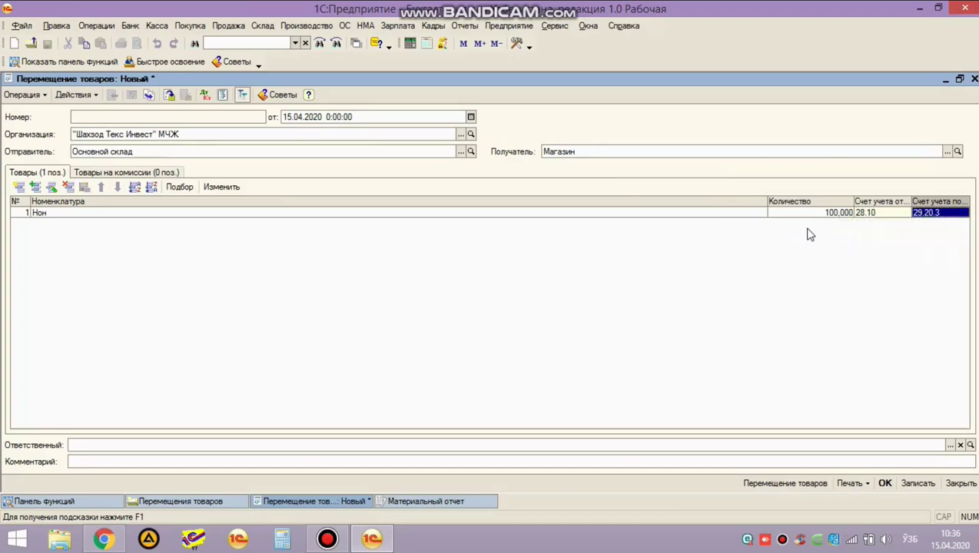
pyautogui.press('F4')
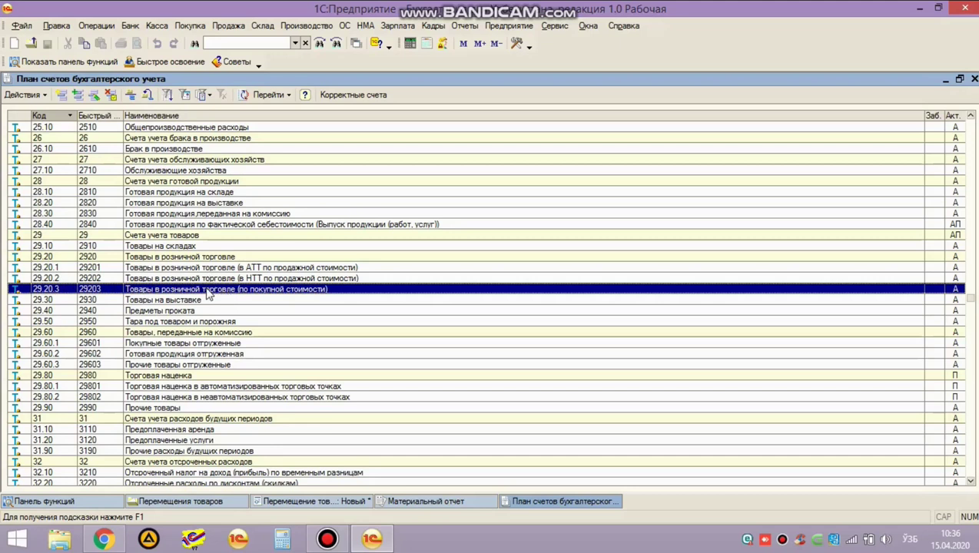
pyautogui.doubleClick(207, 291)
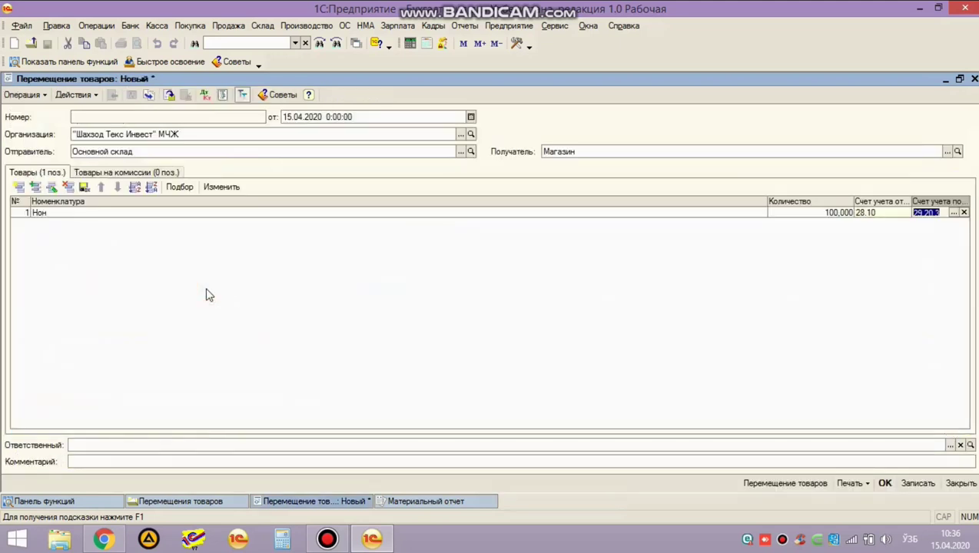
pyautogui.click(217, 264)
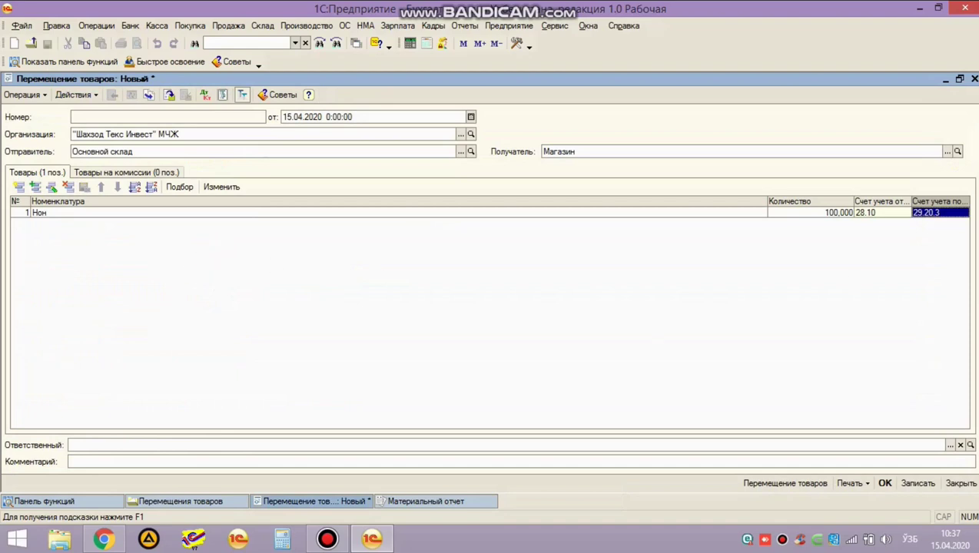
# Save the transfer and rebuild the material report for the Магазин warehouse.
pyautogui.click(884, 483)
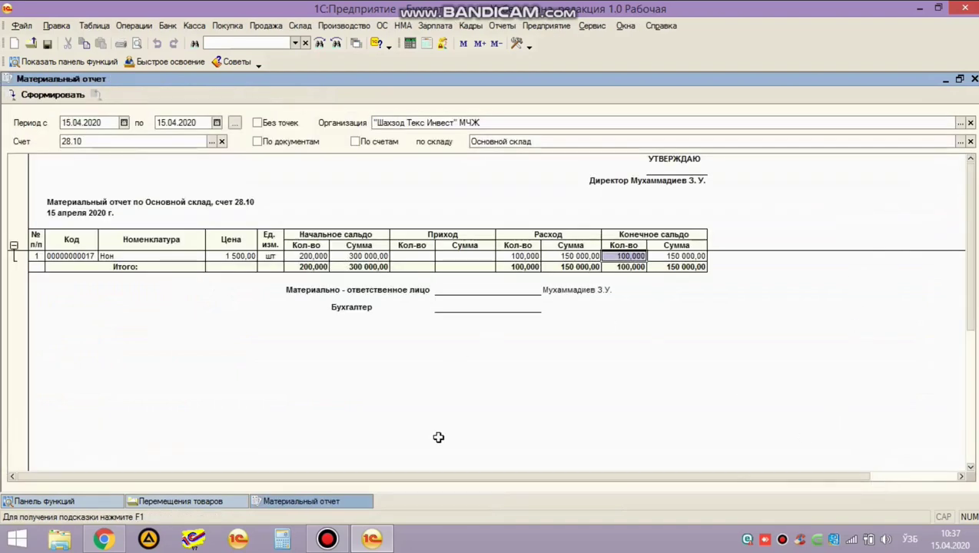
pyautogui.click(46, 96)
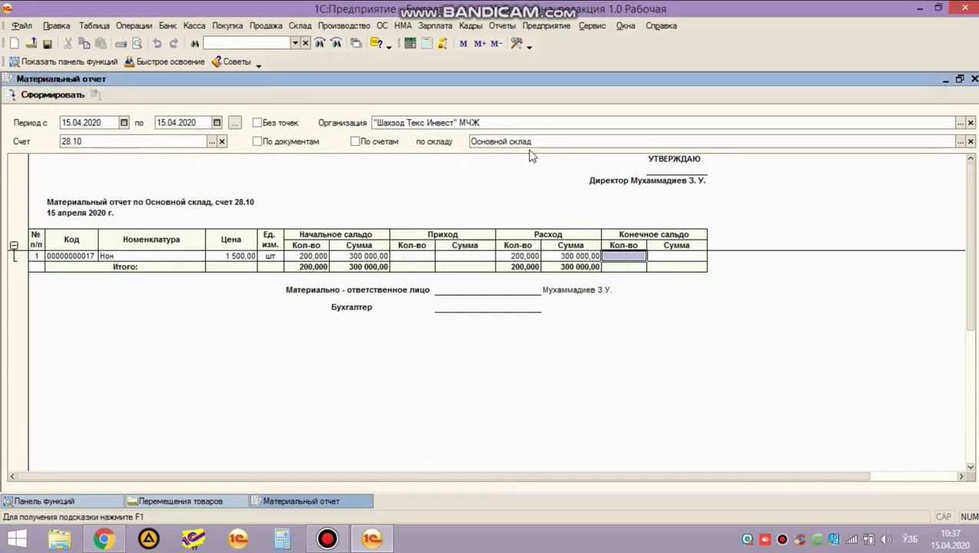
pyautogui.click(960, 141)
pyautogui.doubleClick(253, 129)
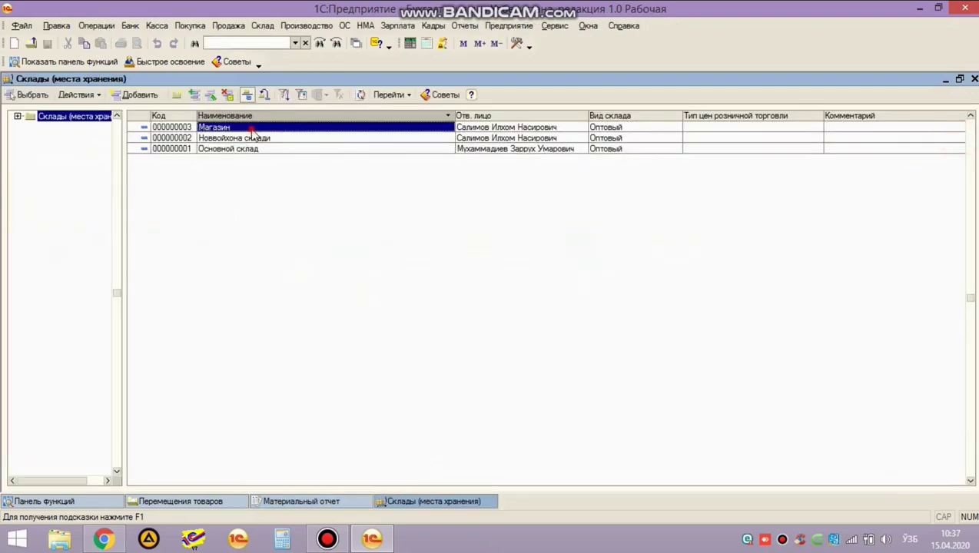
pyautogui.click(40, 94)
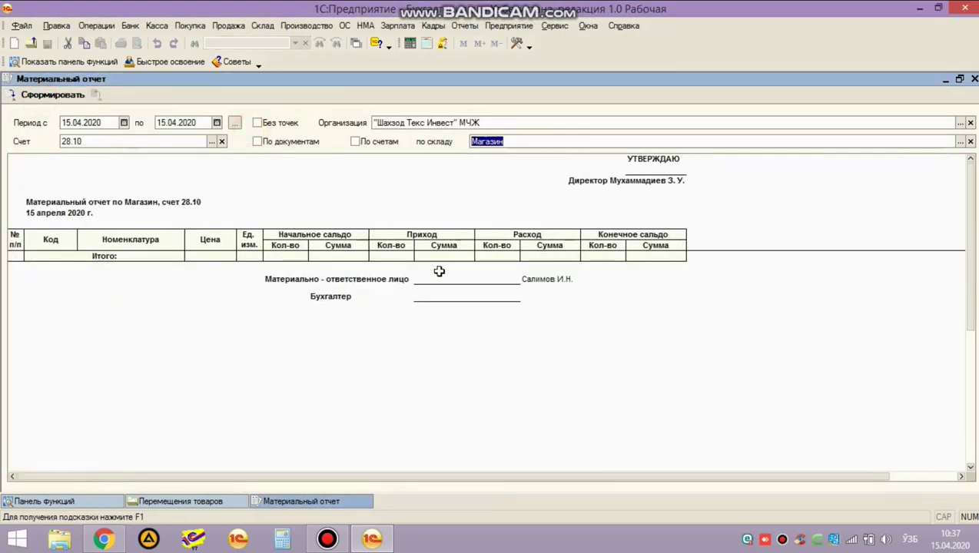
# Change the report's account filter to 29.20.3 and warehouse filter to Магазин.
pyautogui.click(197, 141)
pyautogui.press('BackSpace')
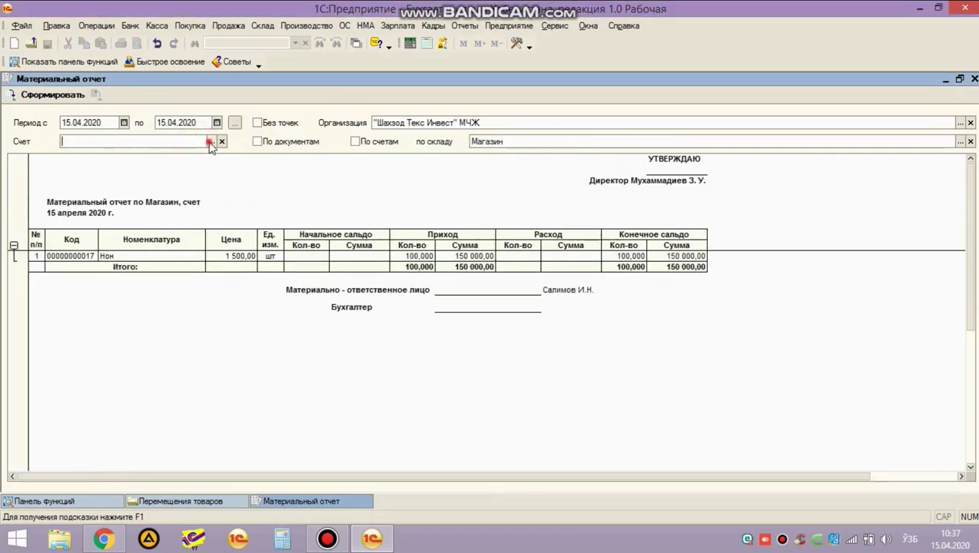
pyautogui.click(210, 143)
pyautogui.write('2920')
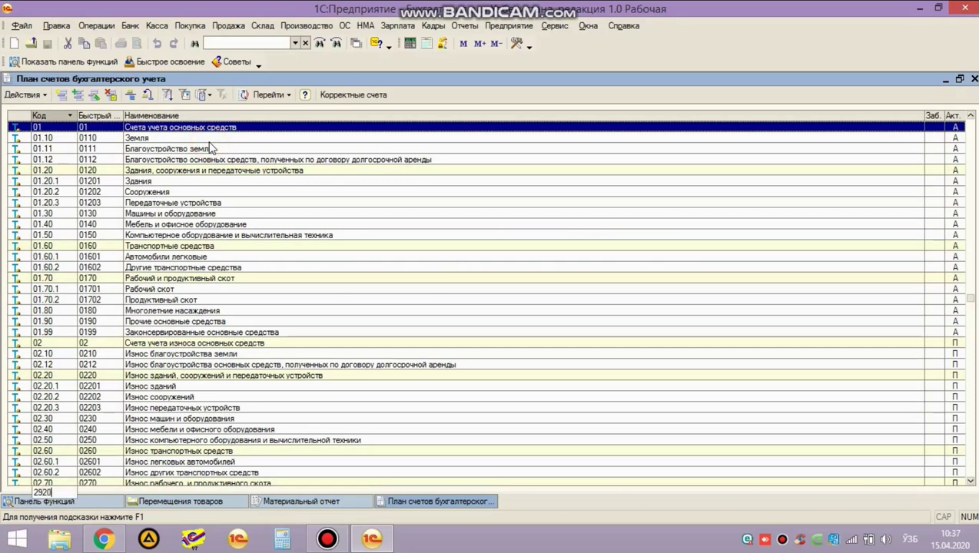
pyautogui.press('Escape')
pyautogui.click(212, 146)
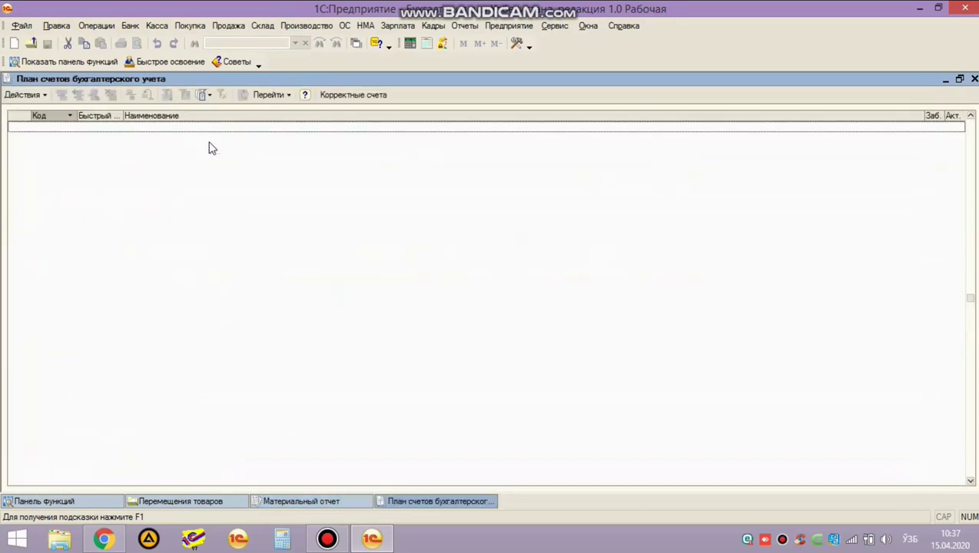
pyautogui.press('Escape')
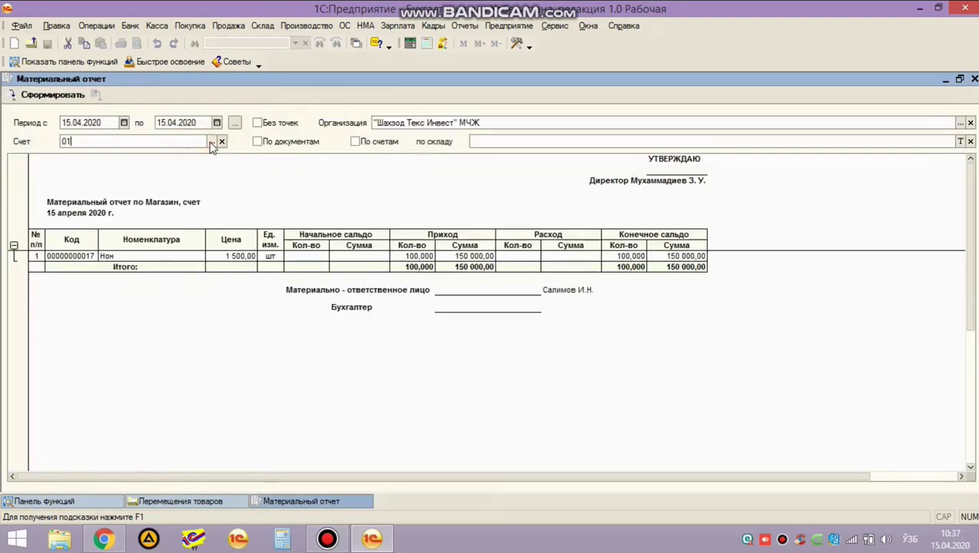
pyautogui.write('29')
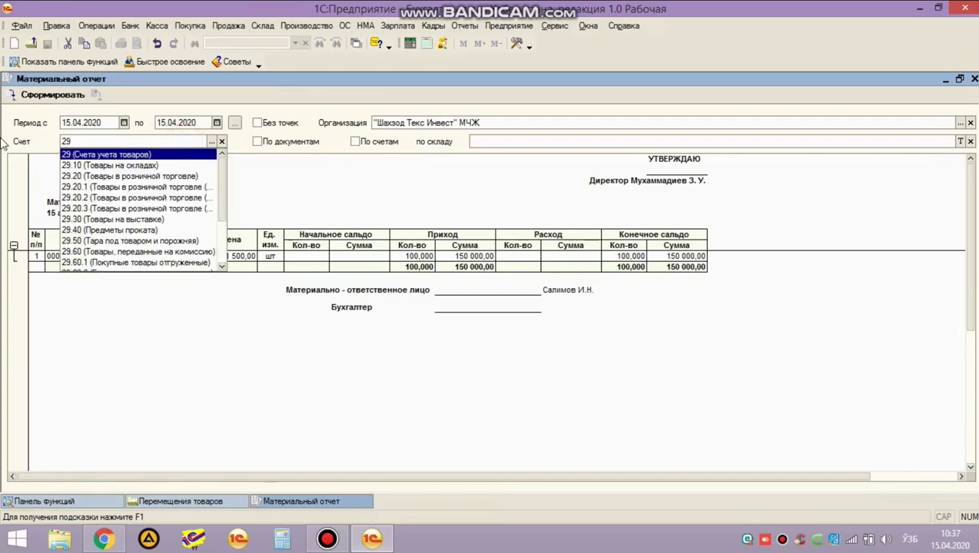
pyautogui.press('Down')
pyautogui.press('Down')
pyautogui.press('Down')
pyautogui.press('Down')
pyautogui.press('Down')
pyautogui.press('Return')
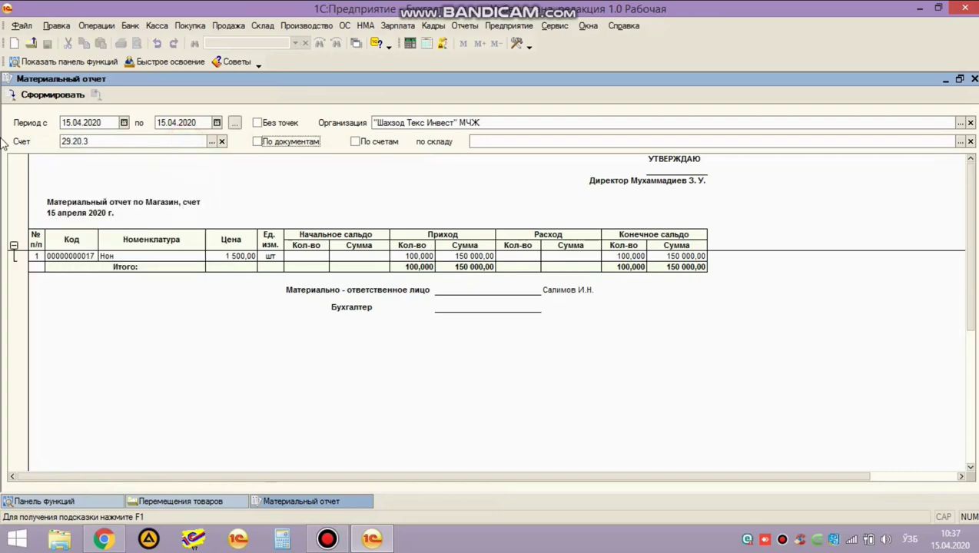
pyautogui.press('Tab')
pyautogui.press('Tab')
pyautogui.press('F4')
pyautogui.press('Up')
pyautogui.press('Return')
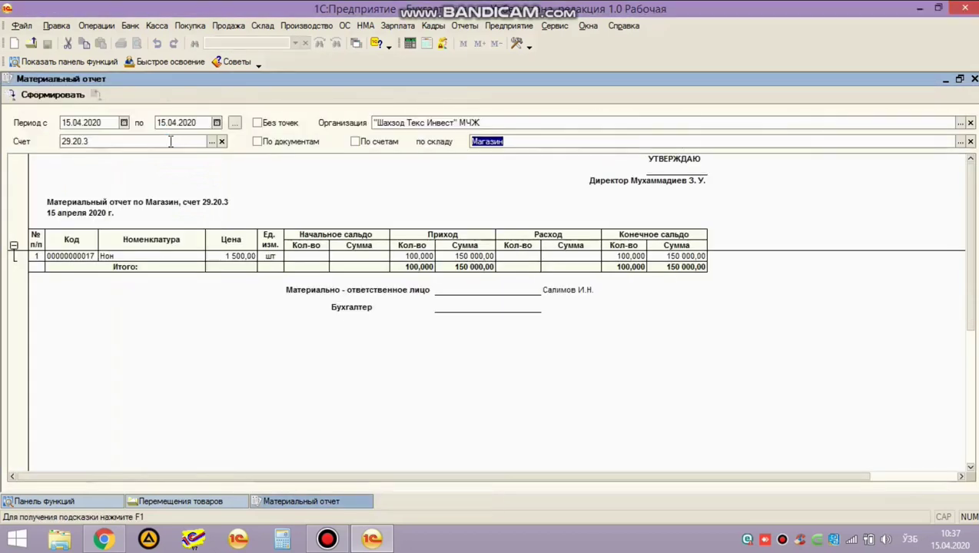
# Confirm 100 Нон received at Магазин, then close the report and transfers list.
pyautogui.click(160, 256)
pyautogui.click(422, 259)
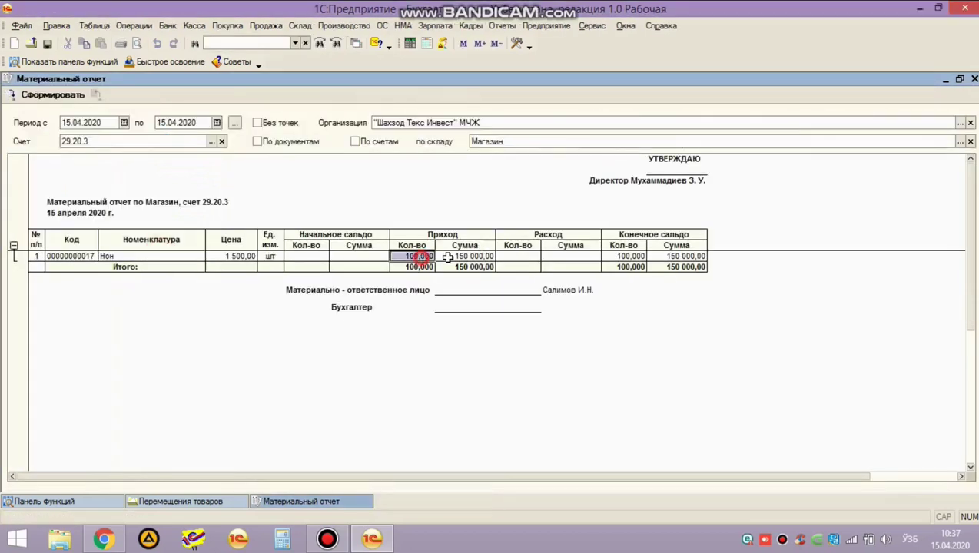
pyautogui.press('Escape')
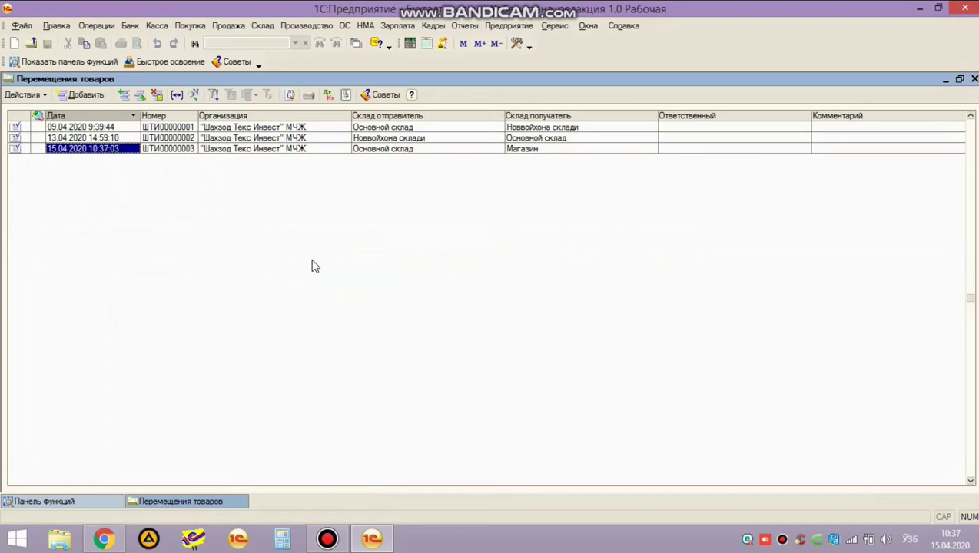
pyautogui.press('Escape')
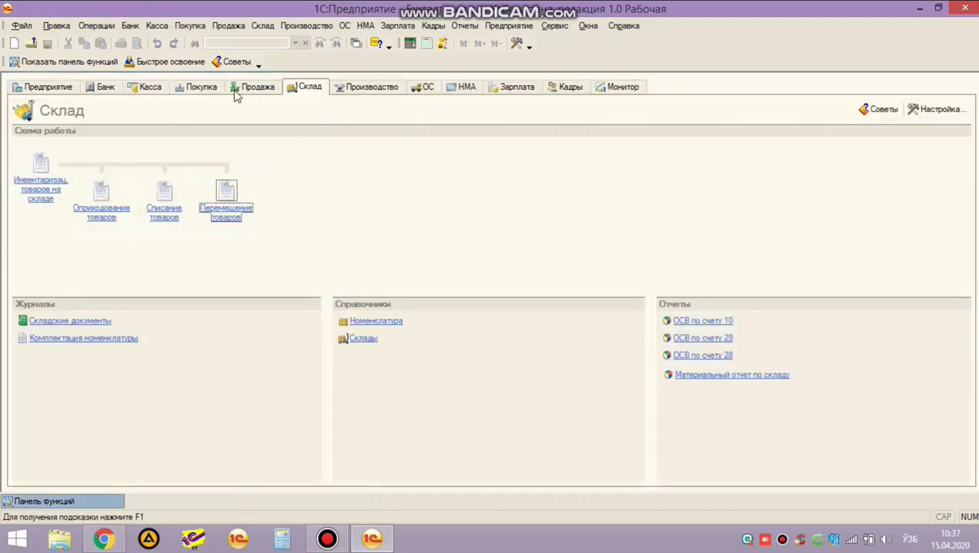
# Create a new ККМ-type Отчет о розничных продажах from the Продажа section.
pyautogui.click(260, 88)
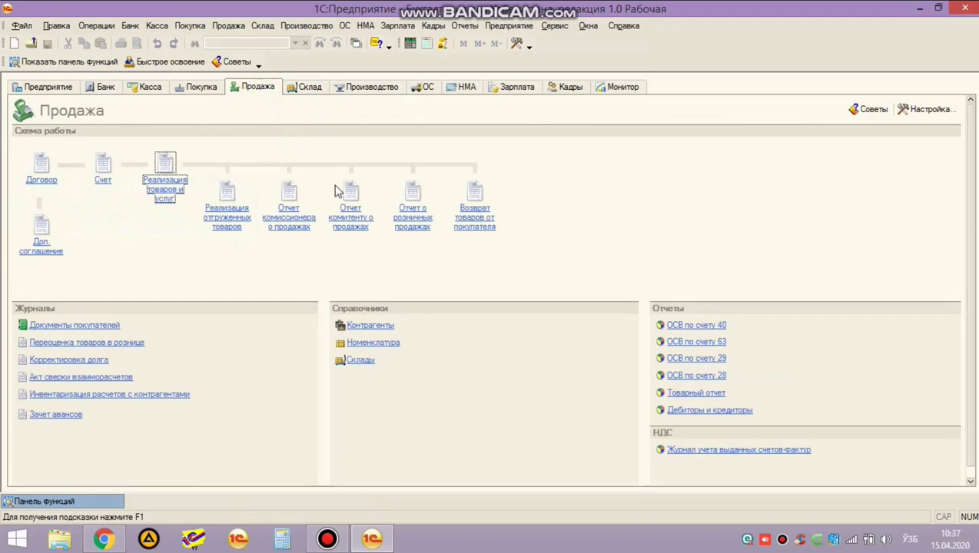
pyautogui.click(416, 229)
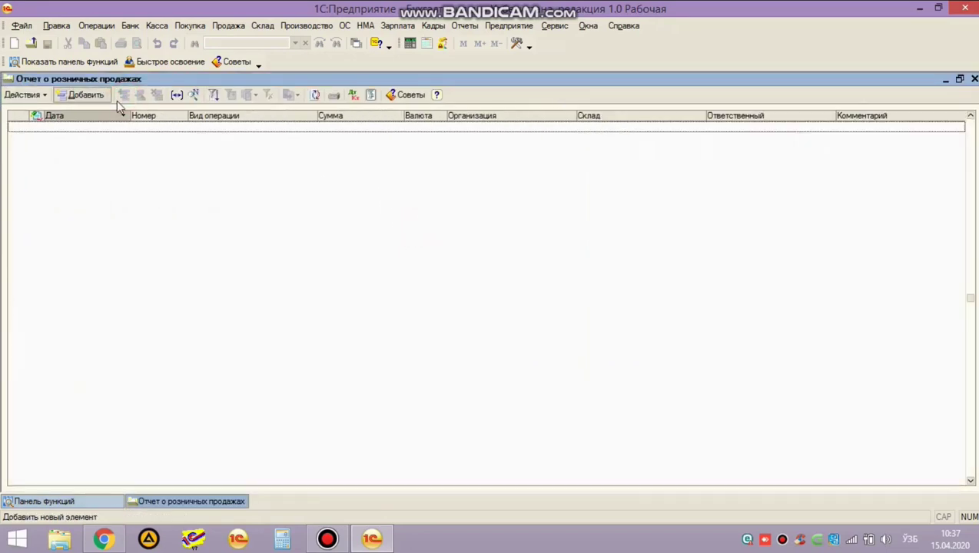
pyautogui.click(82, 96)
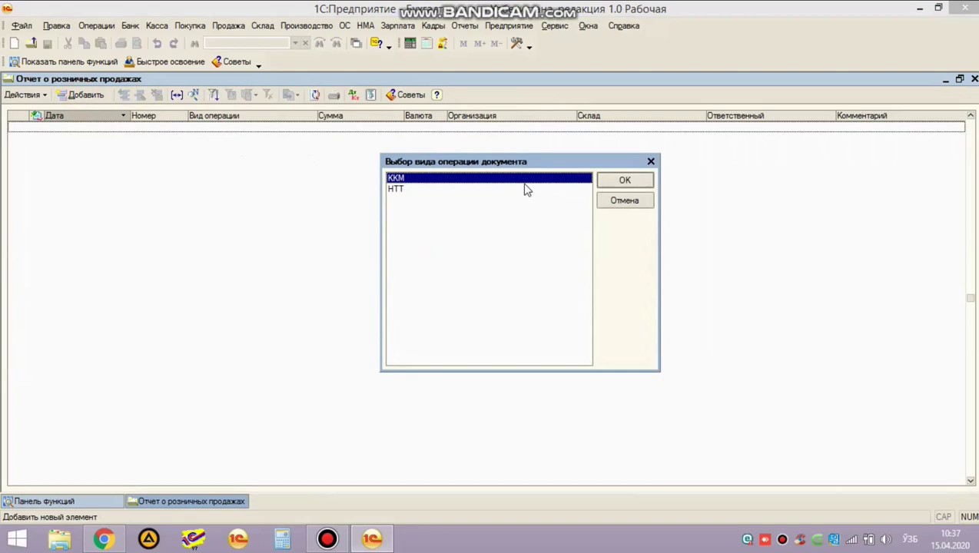
pyautogui.click(637, 181)
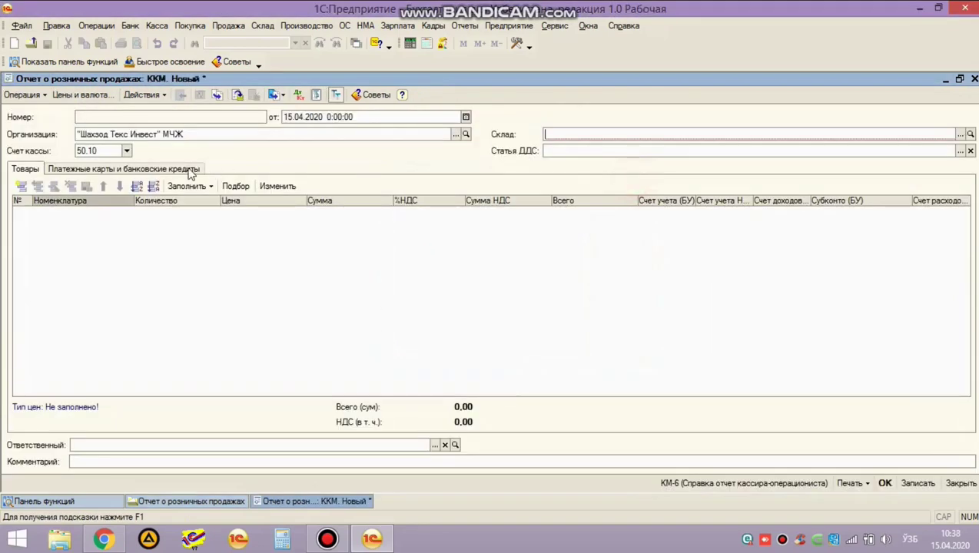
# Set the retail report's warehouse to Магазин.
pyautogui.click(960, 135)
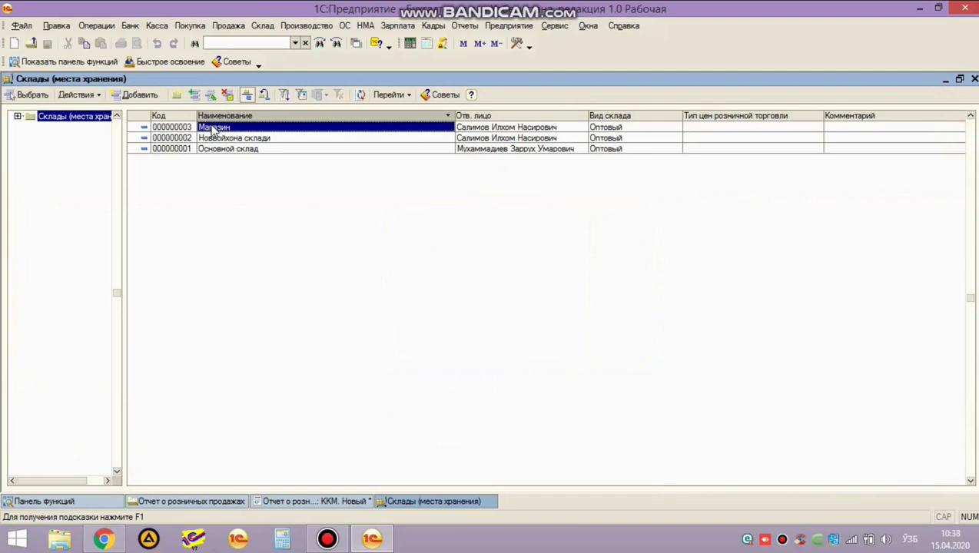
pyautogui.doubleClick(213, 128)
pyautogui.click(601, 137)
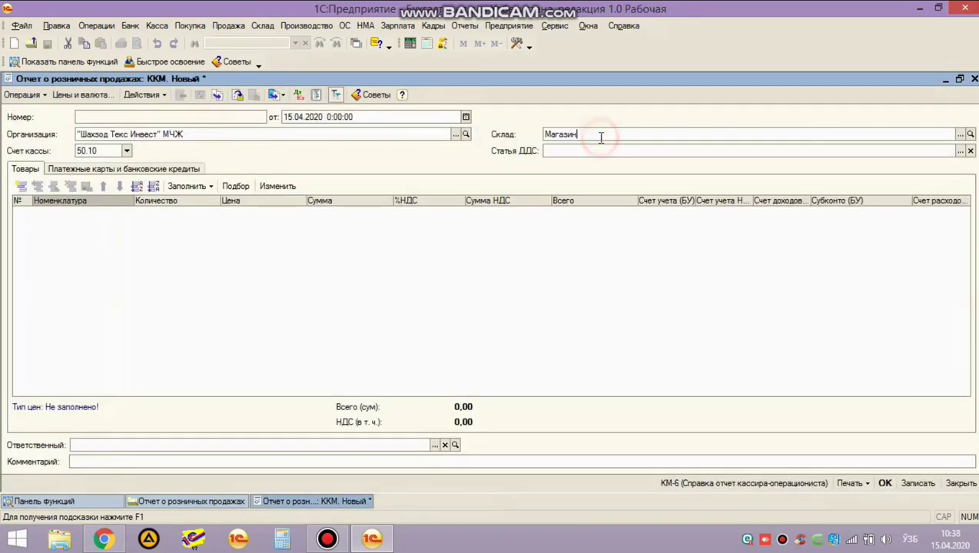
pyautogui.click(109, 231)
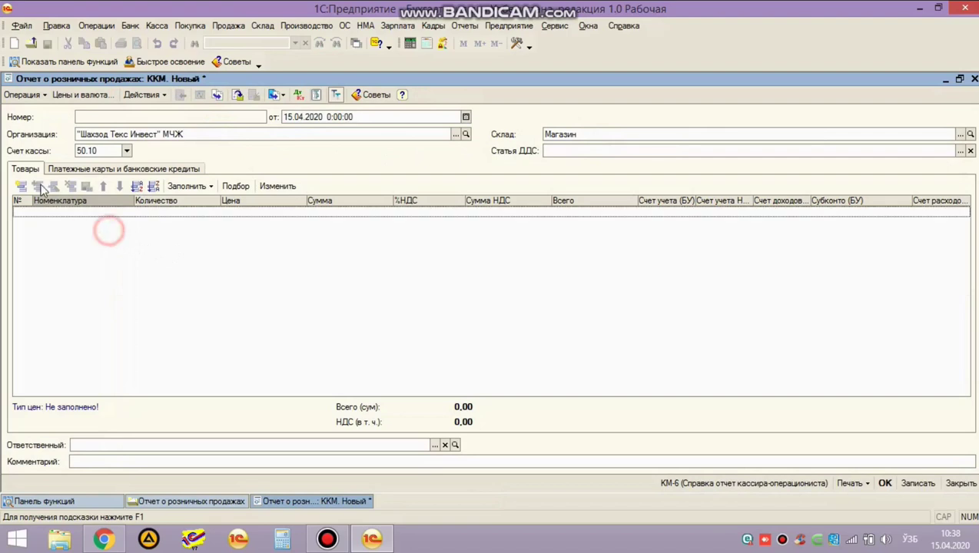
# Add a Нон line of 100 units at 2 000 with accounts 29.20.3, 64.20 and 90.10.
pyautogui.click(20, 187)
pyautogui.write('нон')
pyautogui.press('Return')
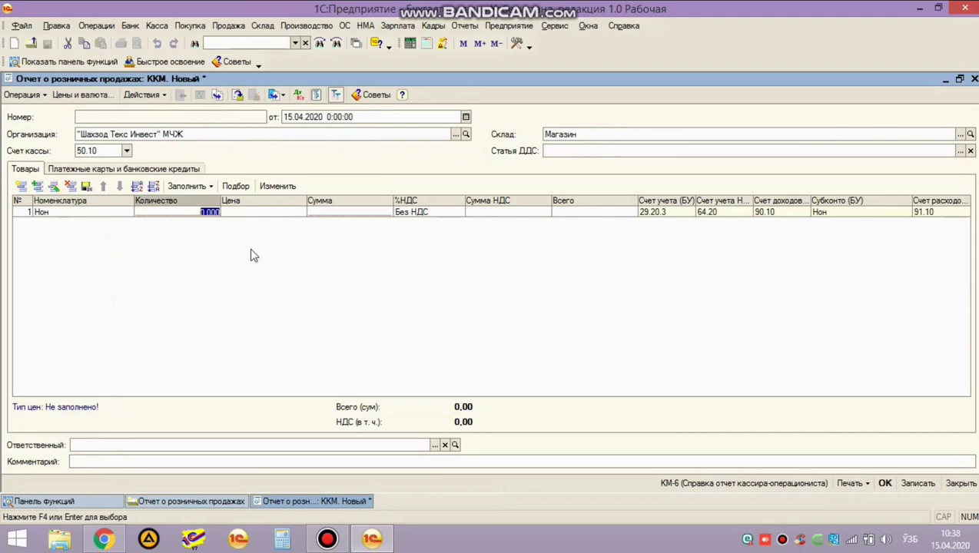
pyautogui.press('Return')
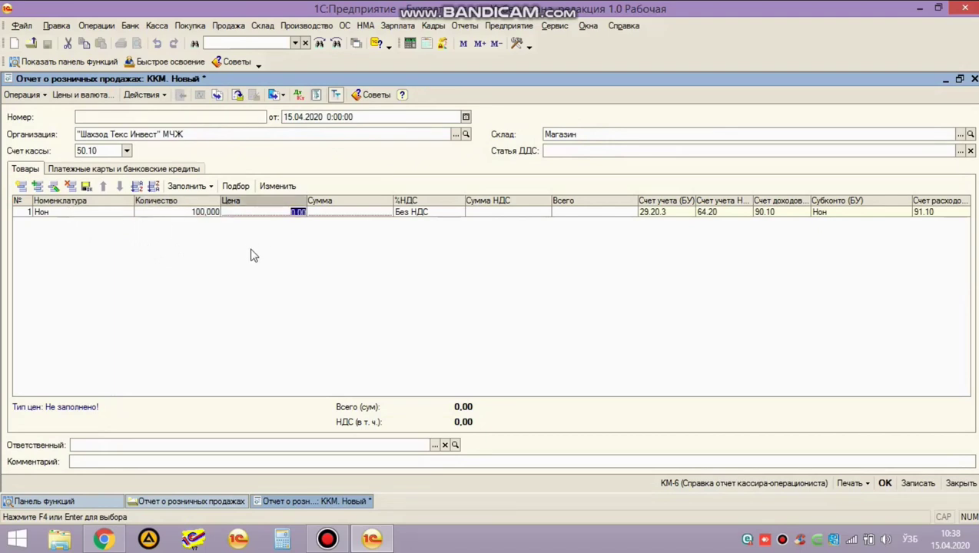
pyautogui.write('200')
pyautogui.press('Return')
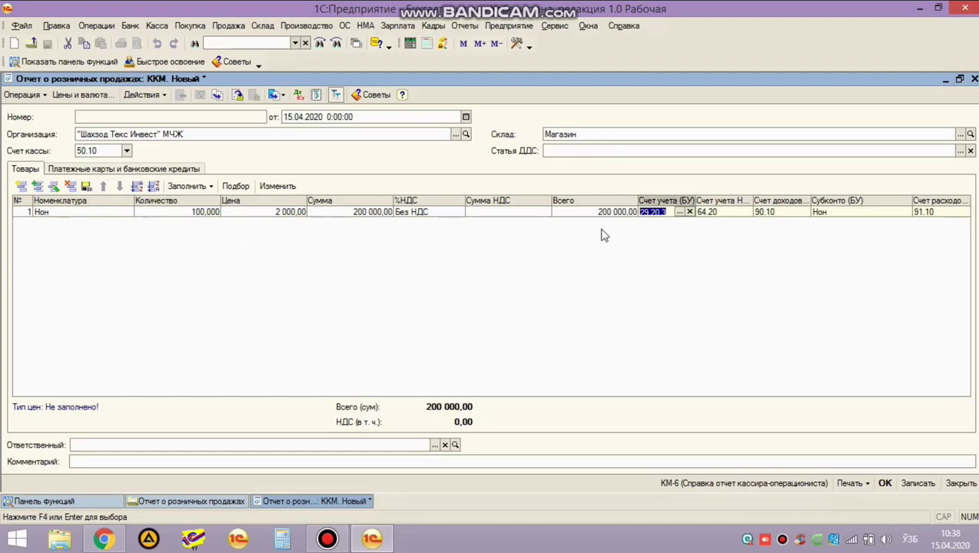
pyautogui.click(668, 216)
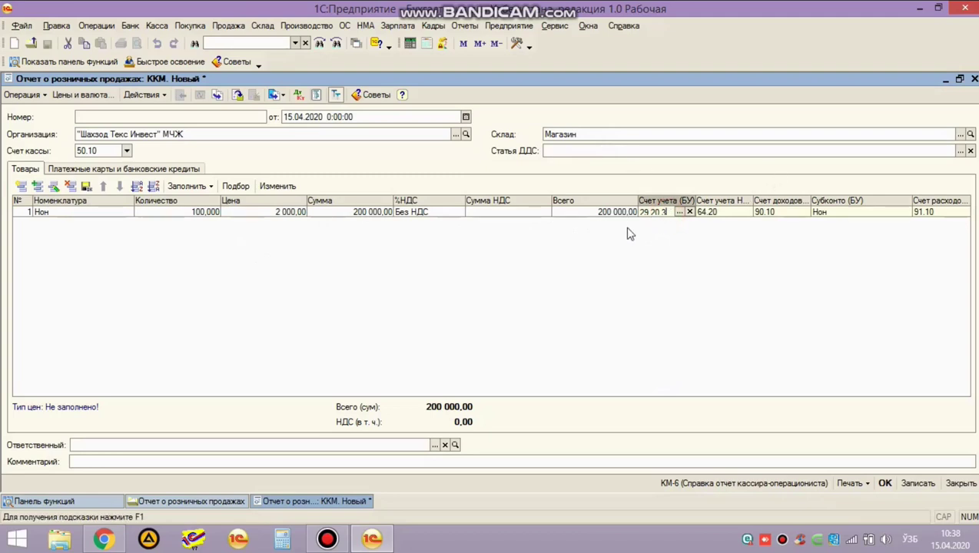
pyautogui.click(721, 218)
pyautogui.click(785, 216)
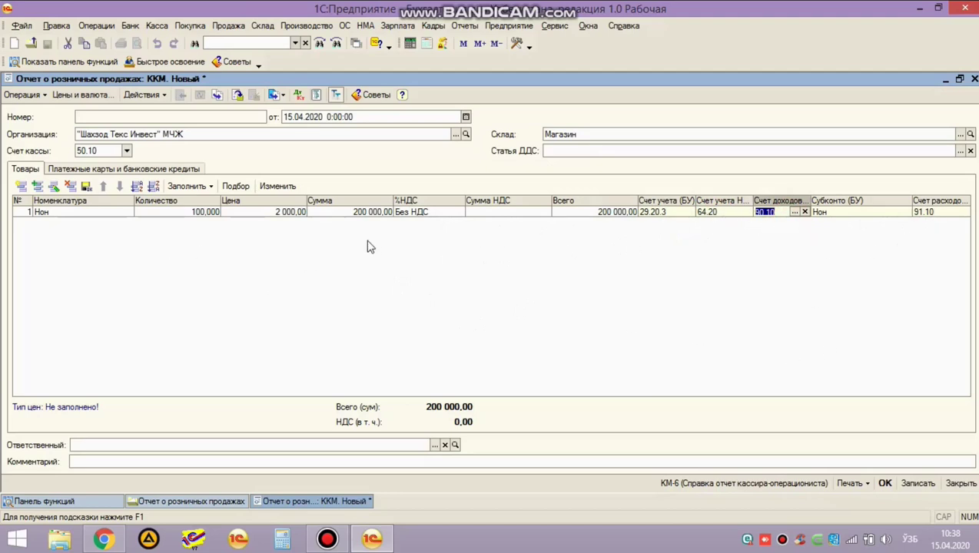
# Post the retail report and inspect its 91.10/29.20.3 cost entry in the postings.
pyautogui.click(886, 484)
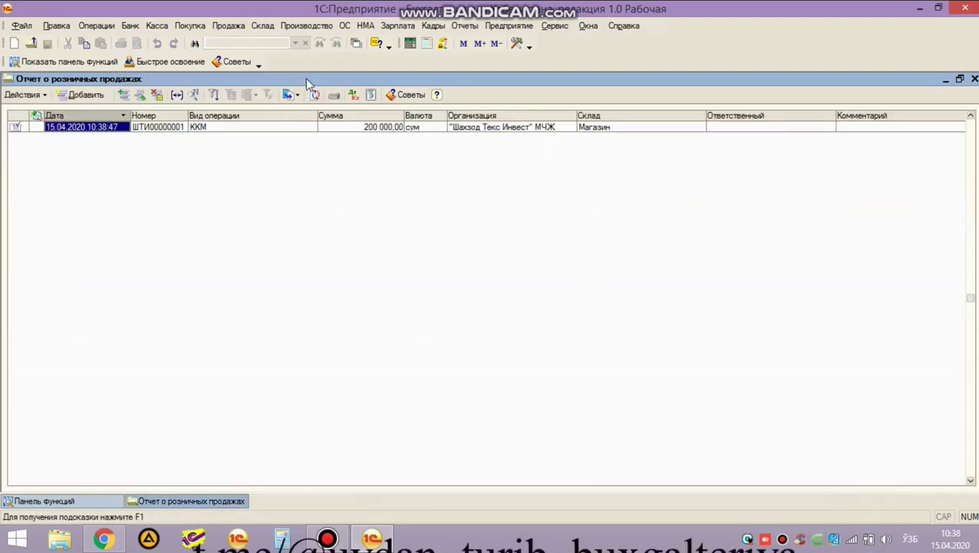
pyautogui.click(346, 95)
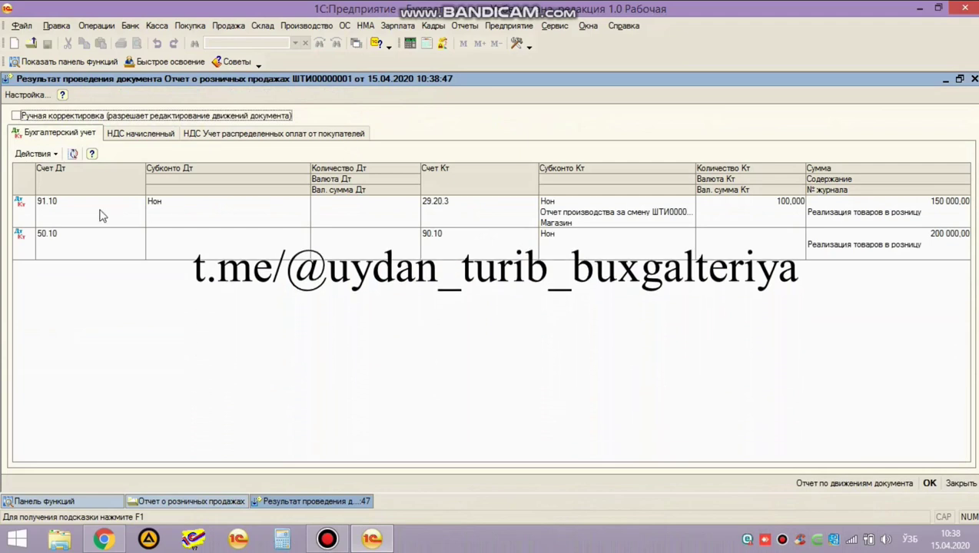
pyautogui.click(100, 214)
pyautogui.click(455, 222)
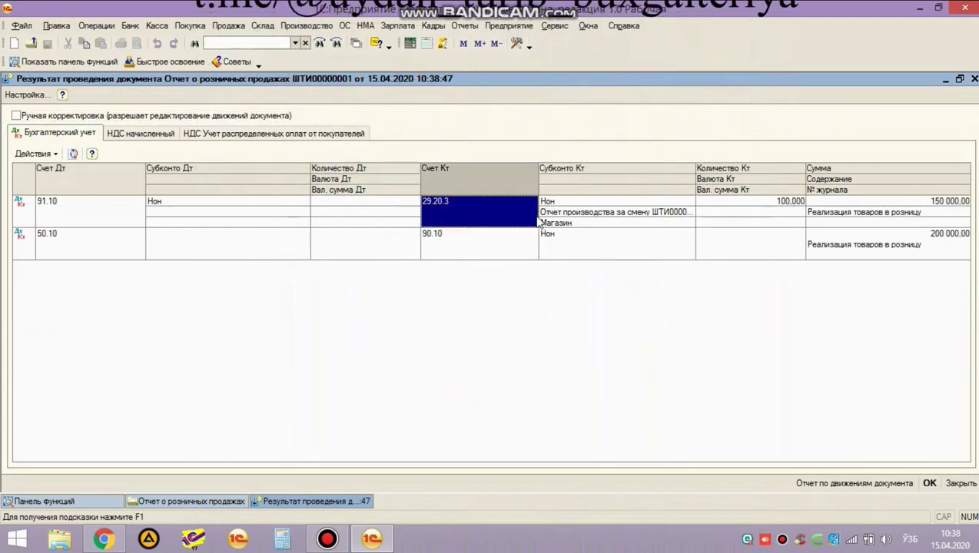
pyautogui.click(932, 214)
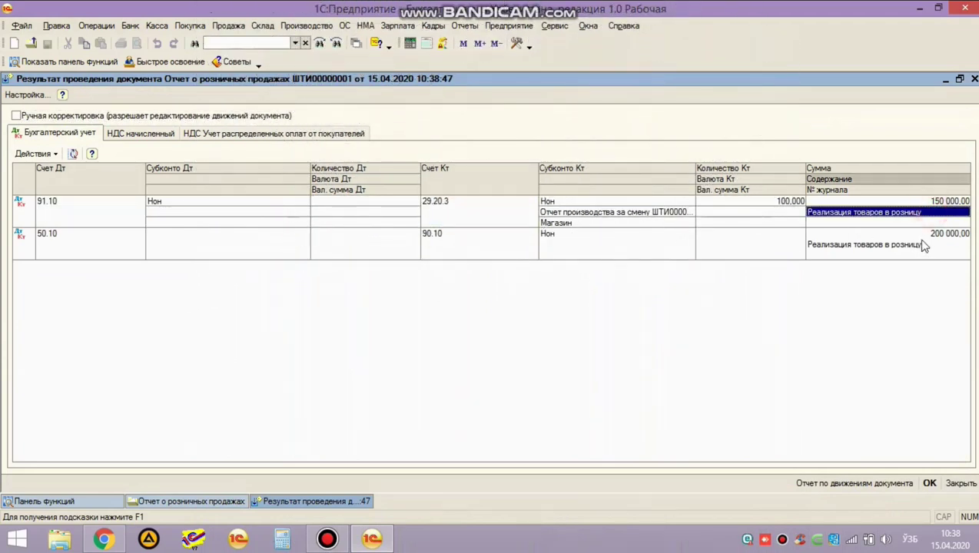
pyautogui.click(926, 245)
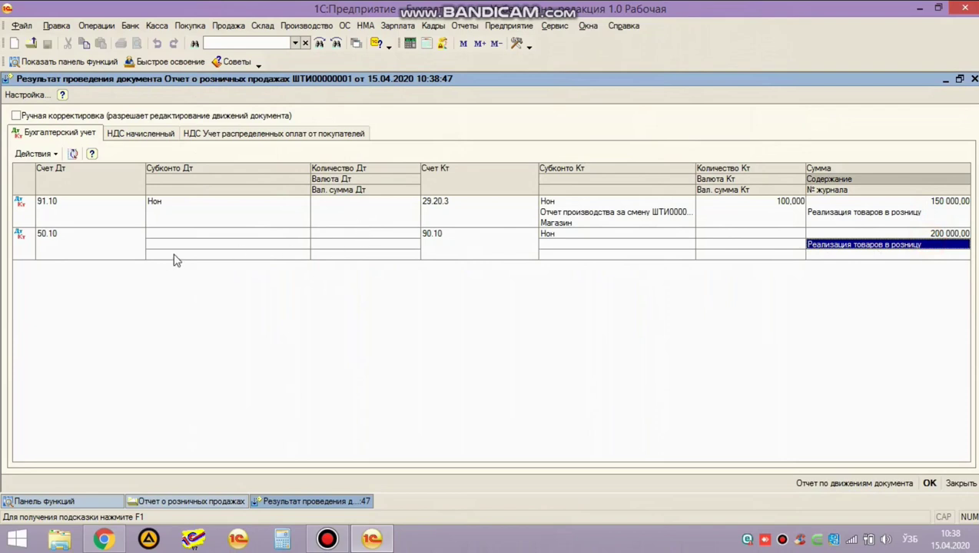
# Verify the 50.10/90.10 sale of 200 000,00 and 150 000,00 cost, then close the windows.
pyautogui.click(73, 250)
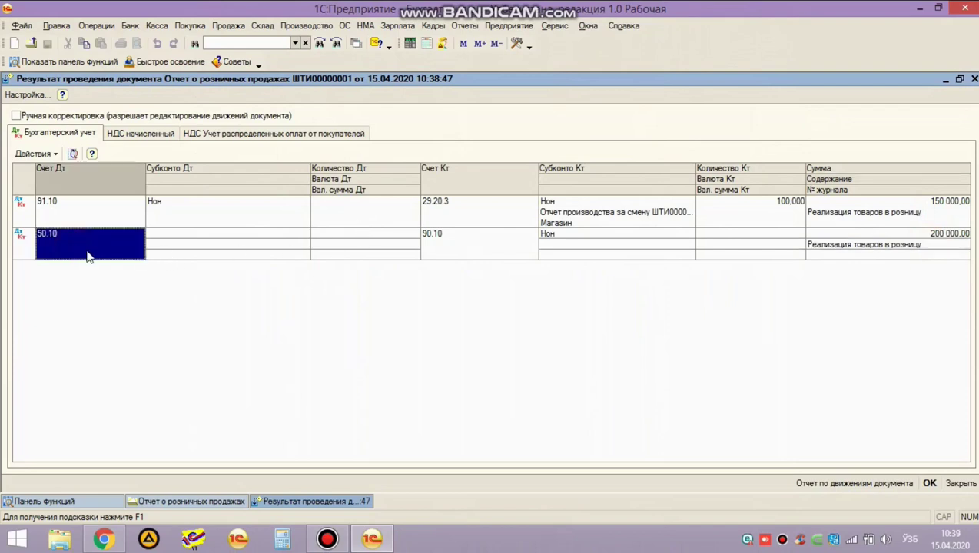
pyautogui.click(494, 253)
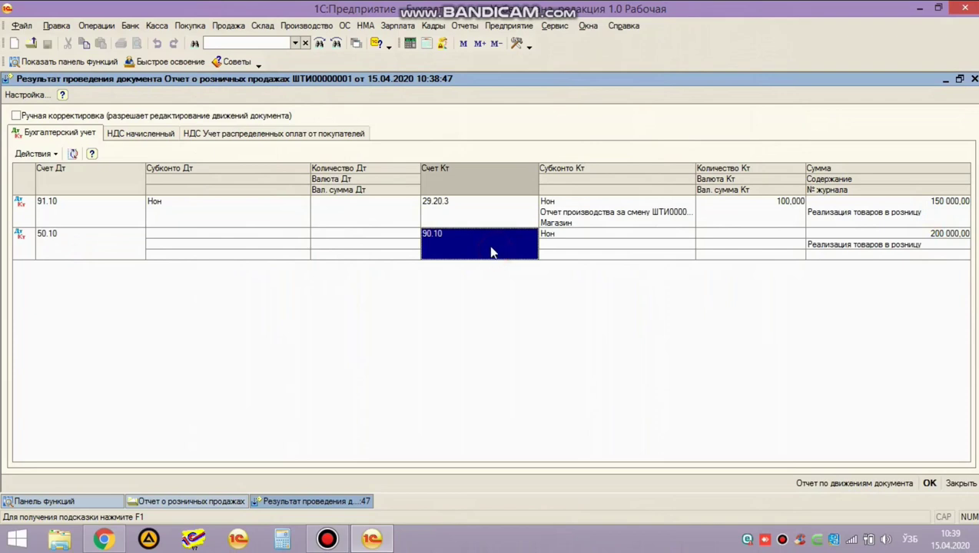
pyautogui.click(915, 236)
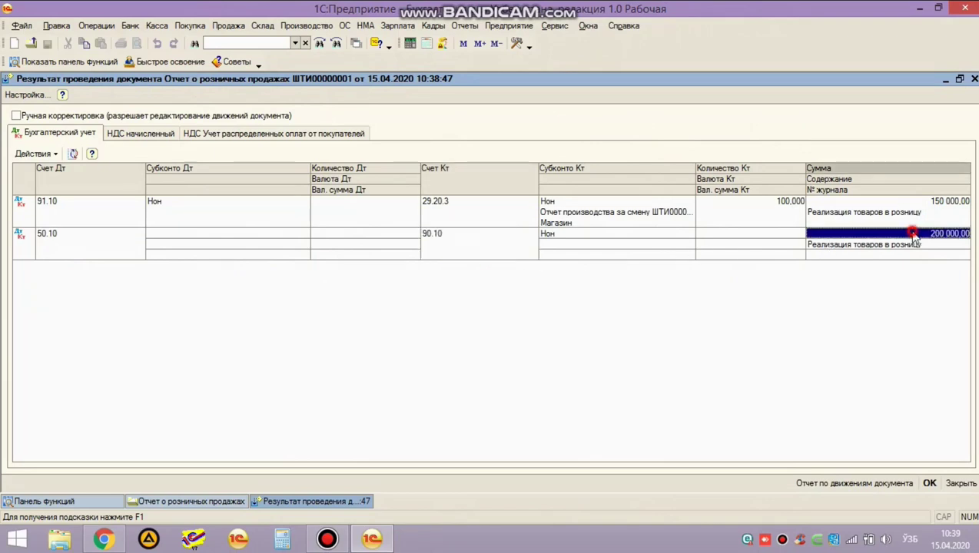
pyautogui.click(899, 202)
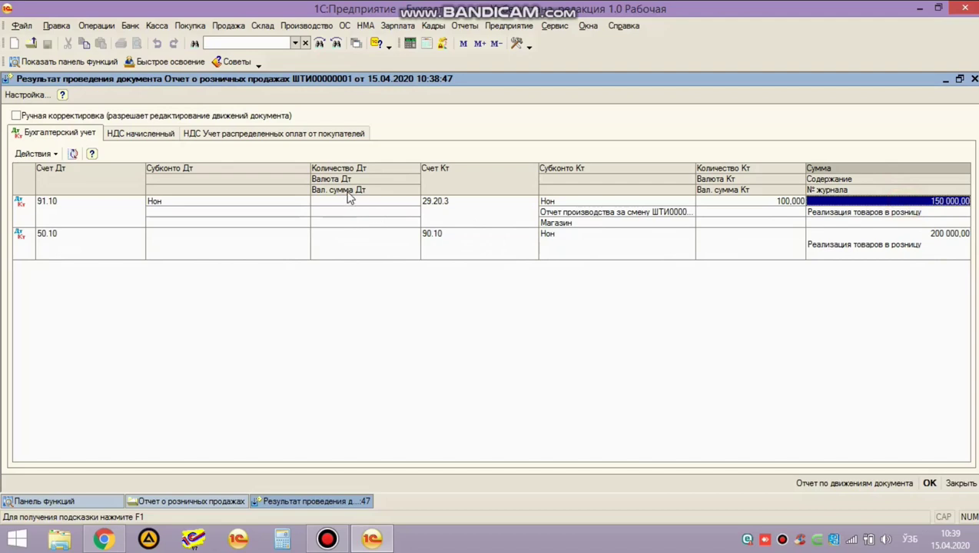
pyautogui.press('Escape')
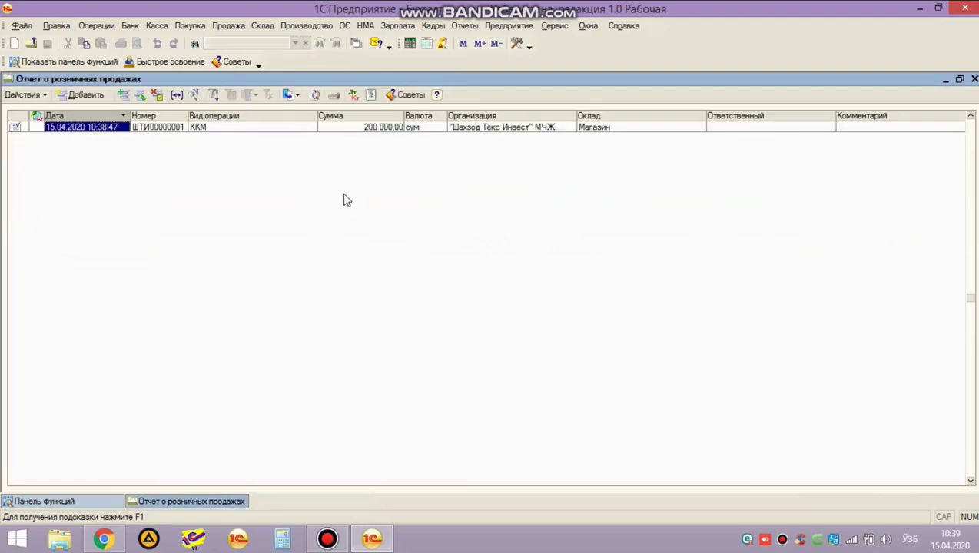
pyautogui.press('Escape')
# Open the Оборотно-сальдовая ведомость and check account 91's 150 000,00 closing debit.
pyautogui.click(465, 26)
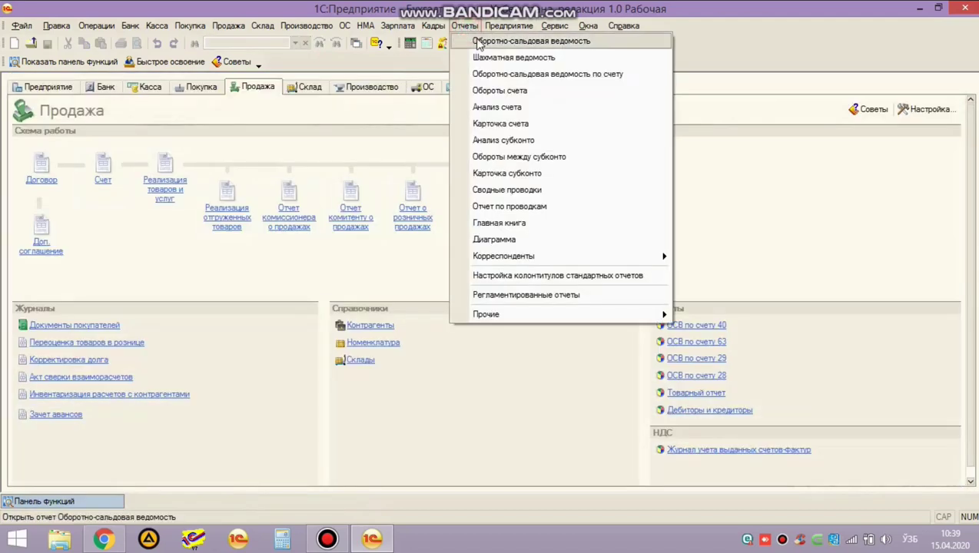
pyautogui.click(478, 42)
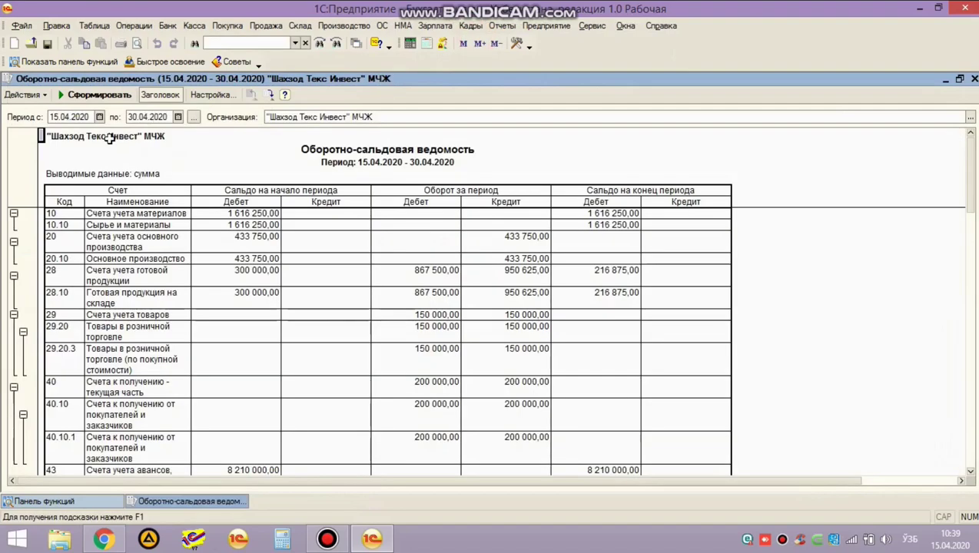
pyautogui.click(286, 255)
pyautogui.scroll(-15, 246, 256)
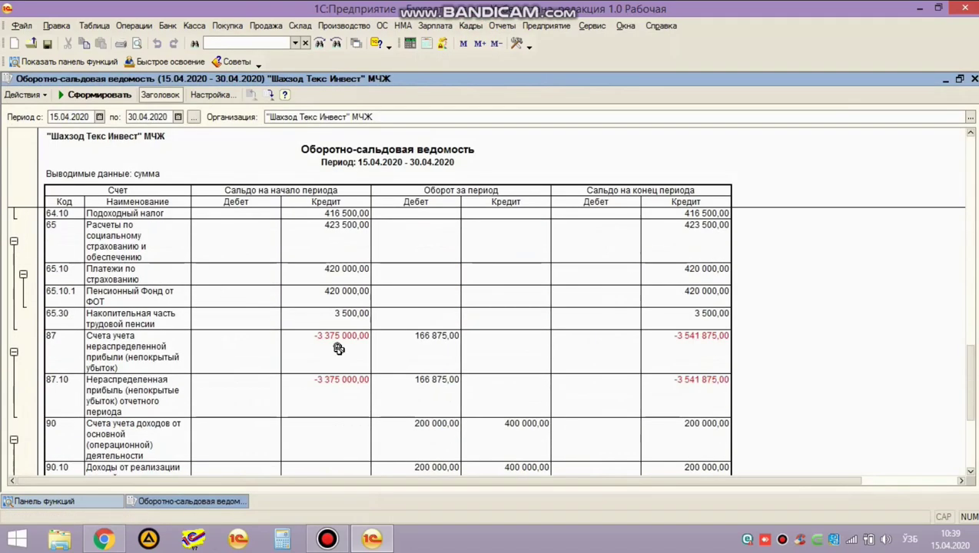
pyautogui.scroll(3, 615, 346)
pyautogui.click(624, 346)
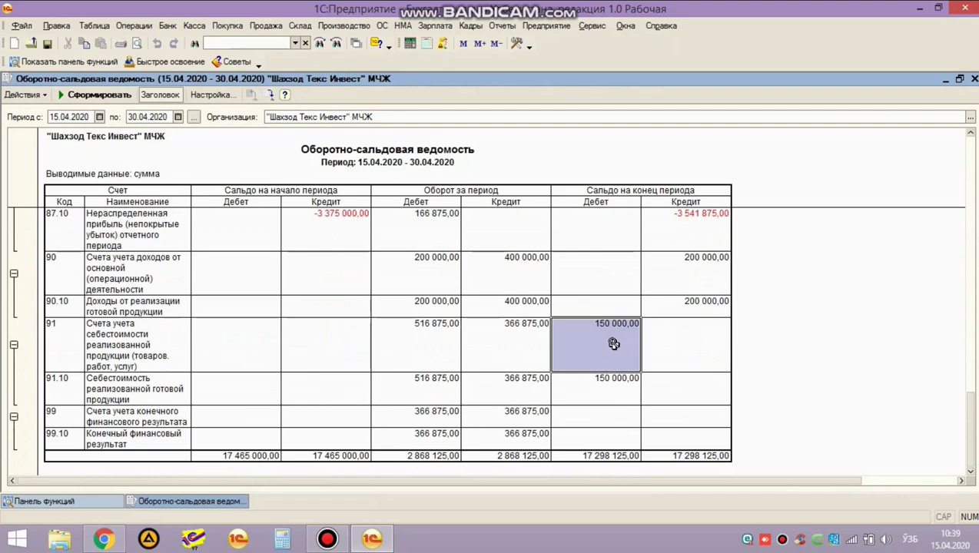
pyautogui.click(135, 25)
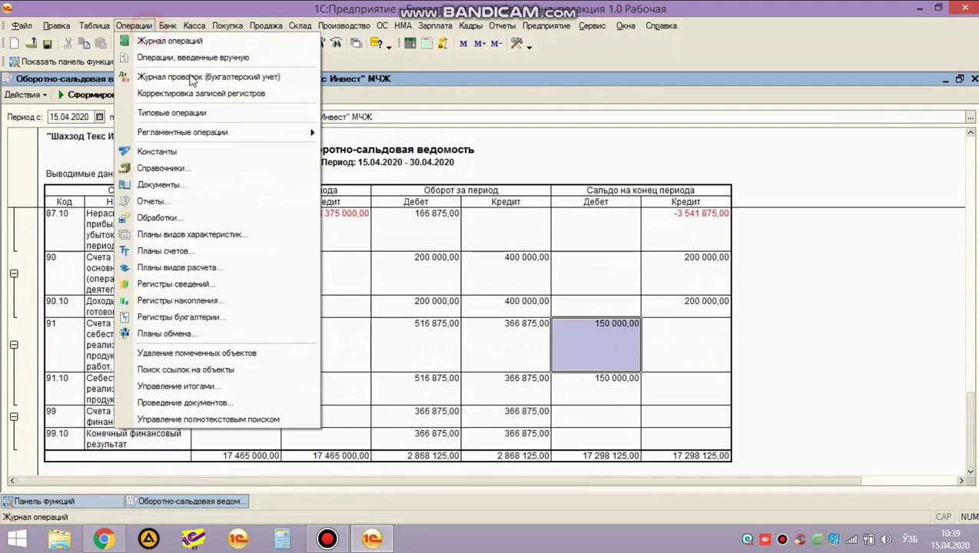
# Open and review the April 2020 month-closing document.
pyautogui.moveTo(240, 132)
pyautogui.click(354, 133)
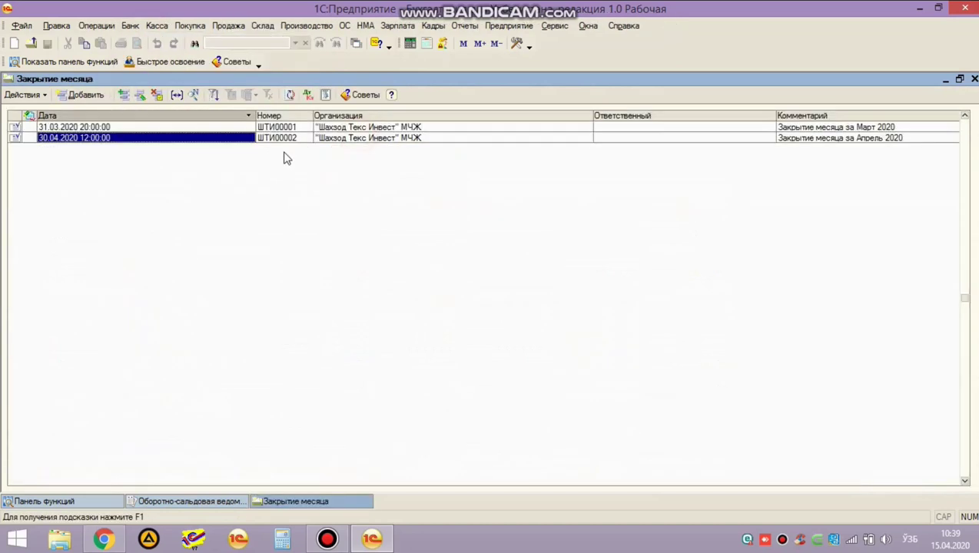
pyautogui.doubleClick(268, 139)
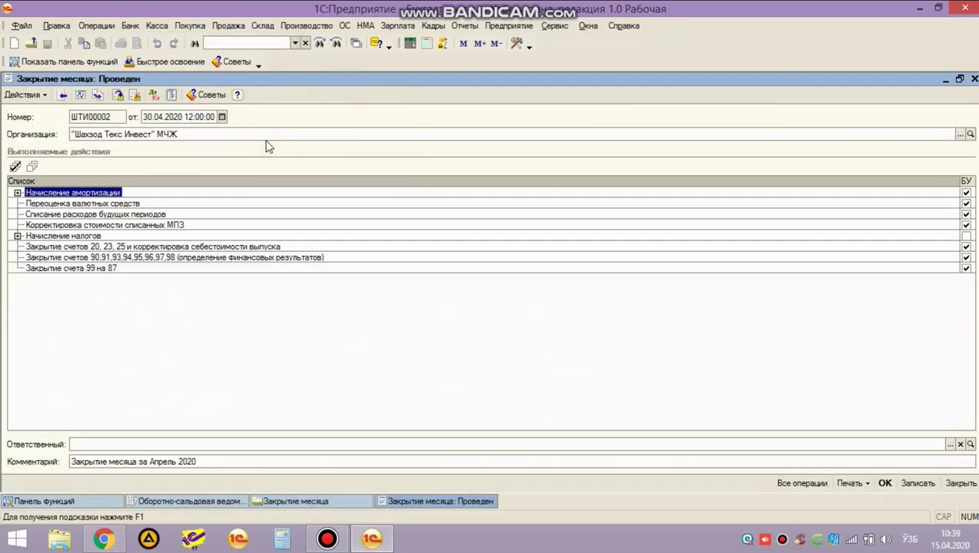
pyautogui.press('Escape')
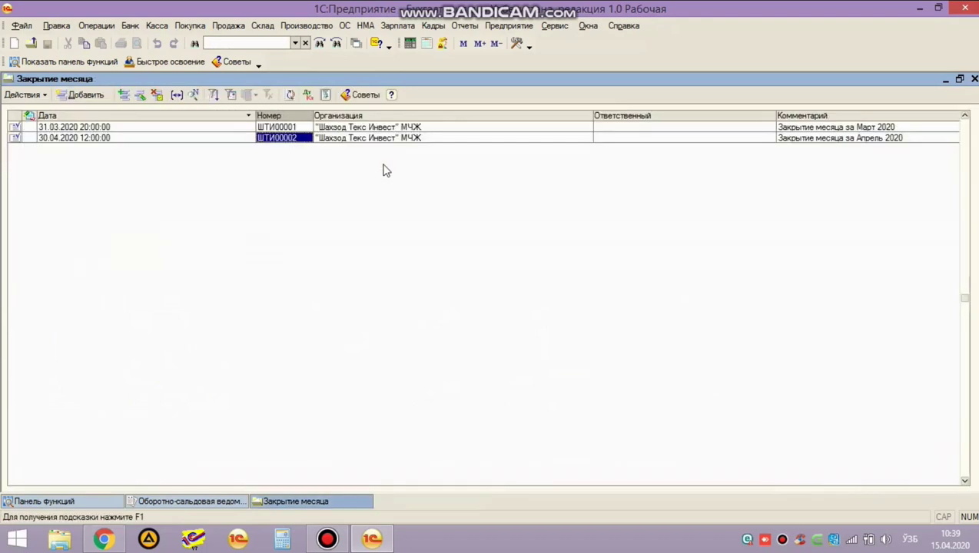
pyautogui.press('Escape')
# Rebuild the trial balance and check turnovers: 90 debit 400 000,00, 91 credit 733 750,00.
pyautogui.moveTo(603, 265); pyautogui.dragTo(671, 362)
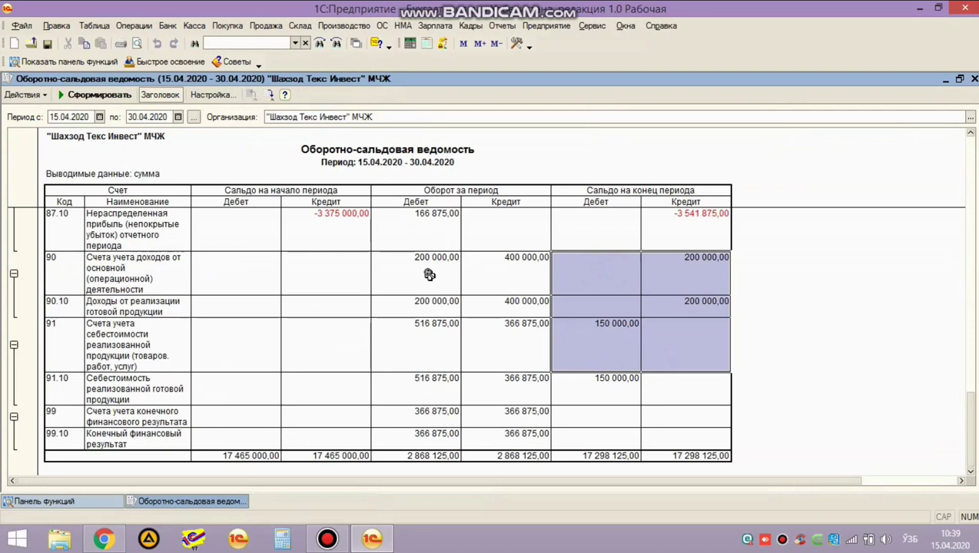
pyautogui.click(601, 344)
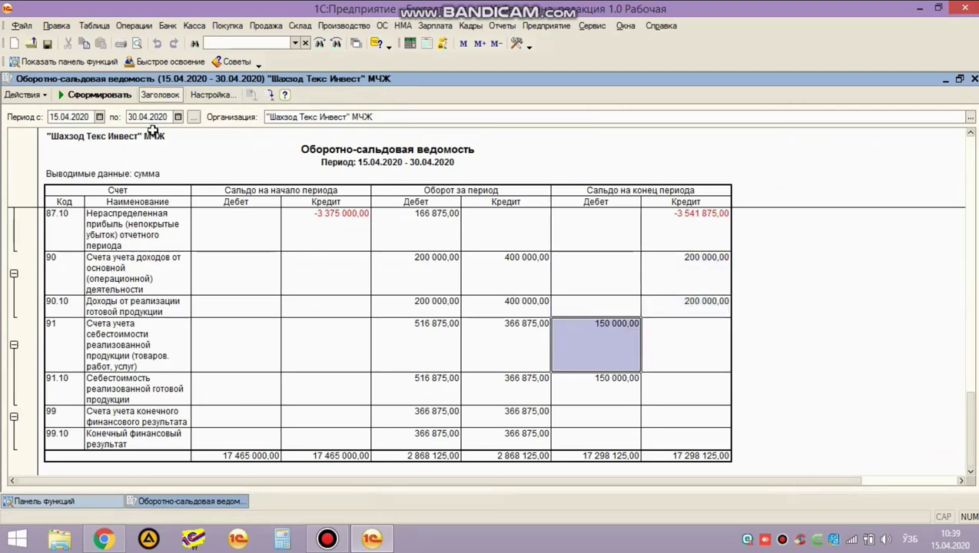
pyautogui.click(99, 94)
pyautogui.scroll(-5, 338, 241)
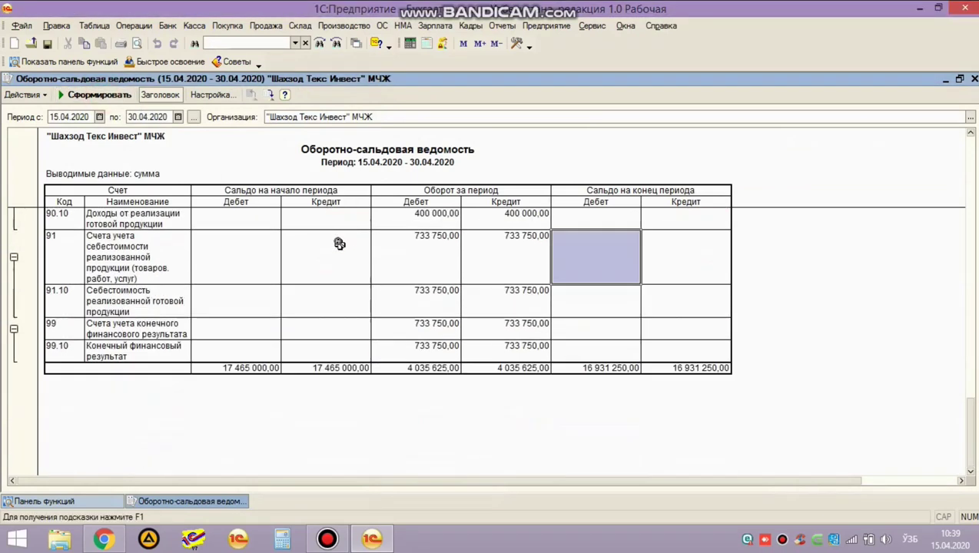
pyautogui.click(409, 258)
pyautogui.scroll(3, 419, 269)
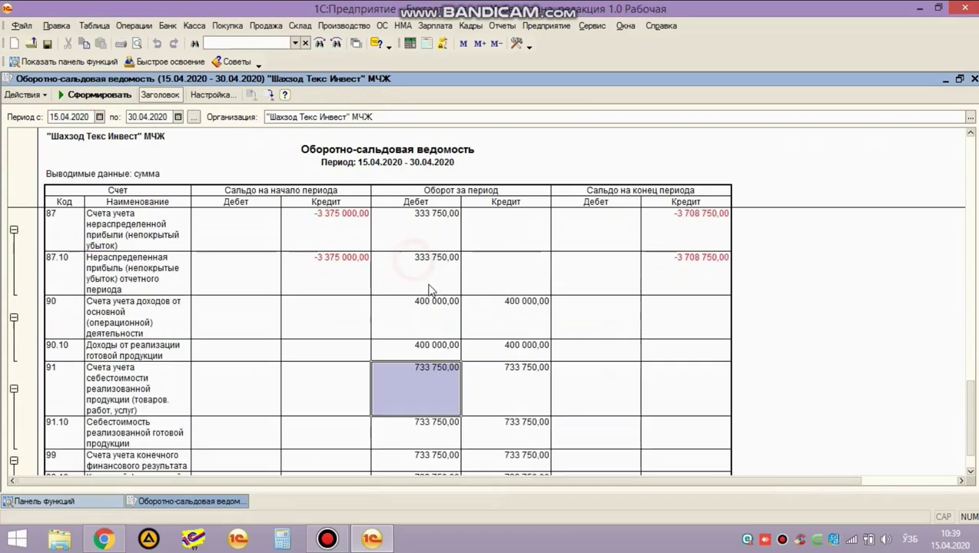
pyautogui.click(481, 393)
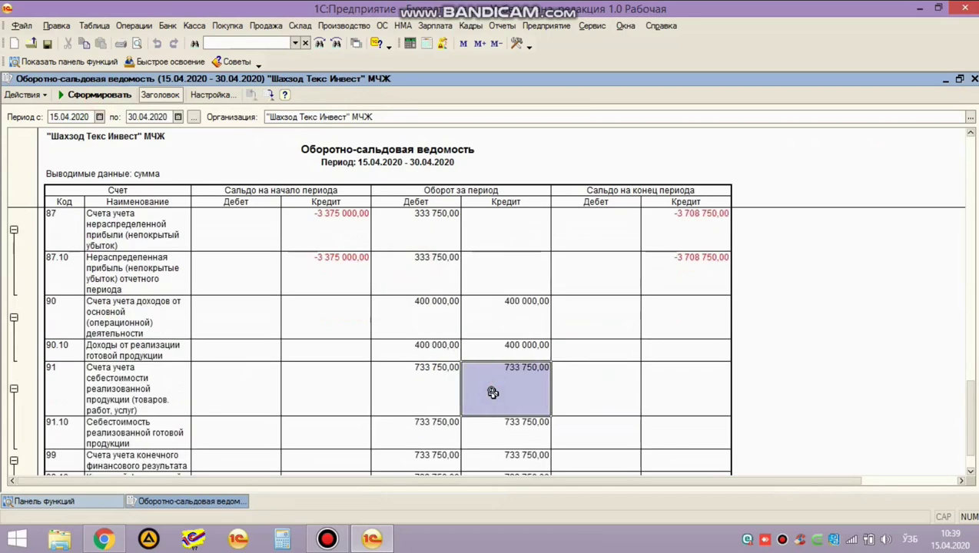
pyautogui.click(428, 325)
pyautogui.scroll(-3, 432, 332)
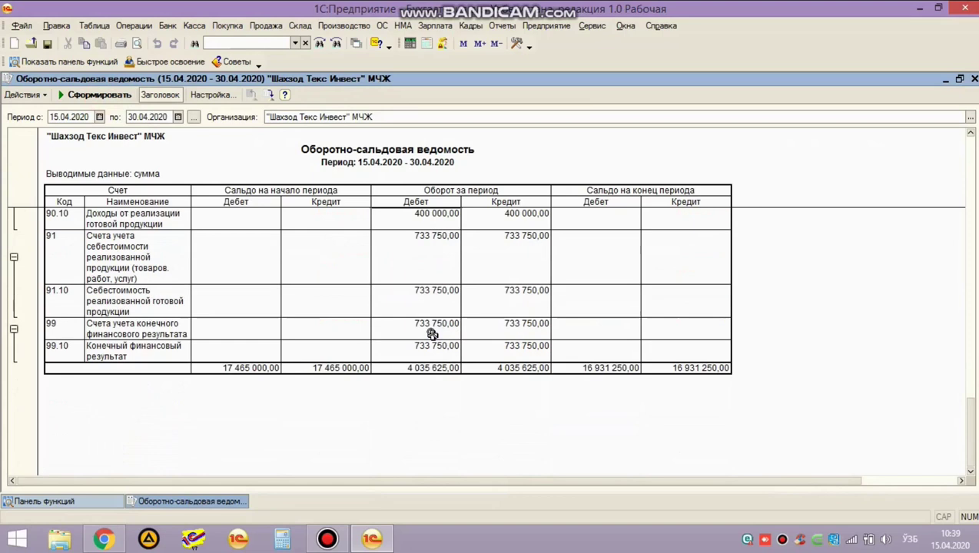
pyautogui.click(442, 261)
pyautogui.scroll(3, 443, 261)
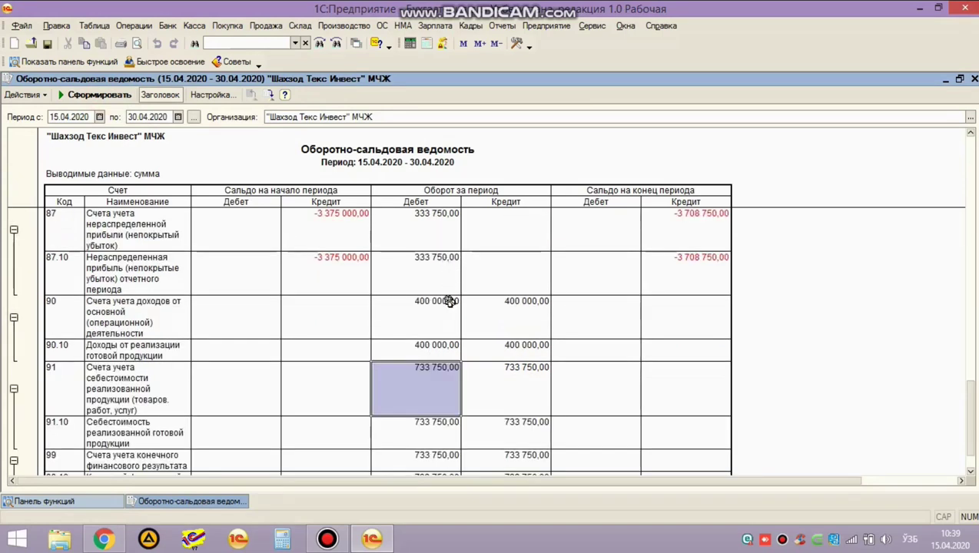